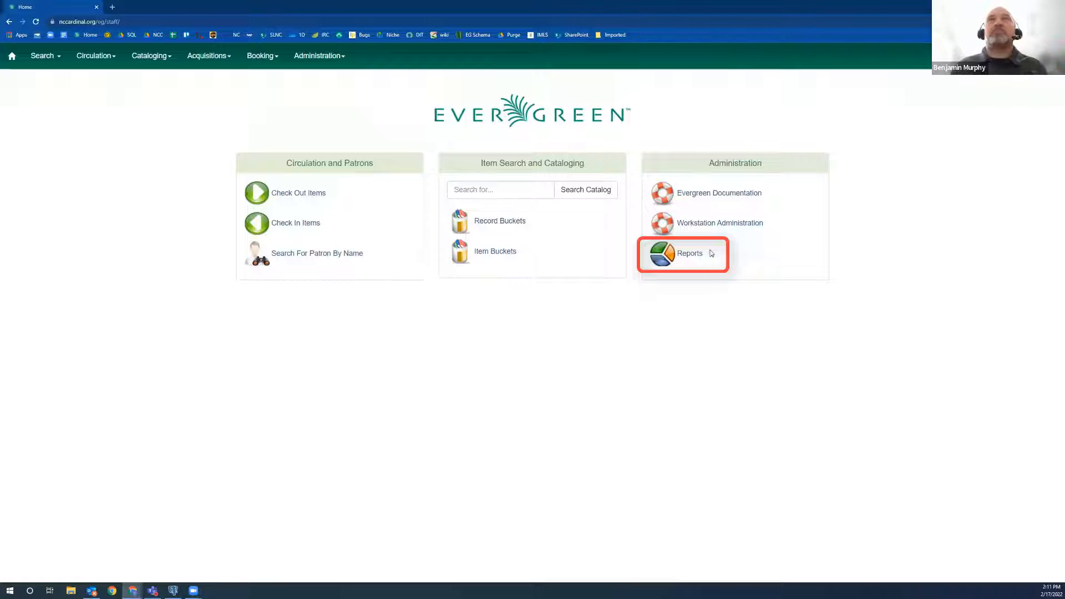
# Open the reports interface and start a new template in the staff member's own folder under My Folders Templates.
pyautogui.click(688, 255)
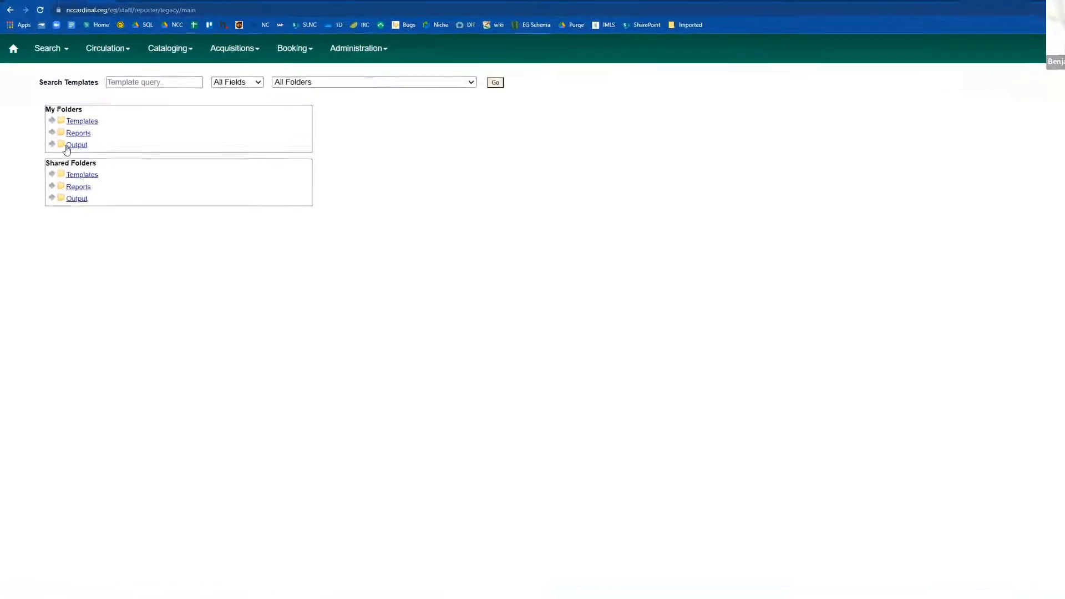
pyautogui.click(52, 121)
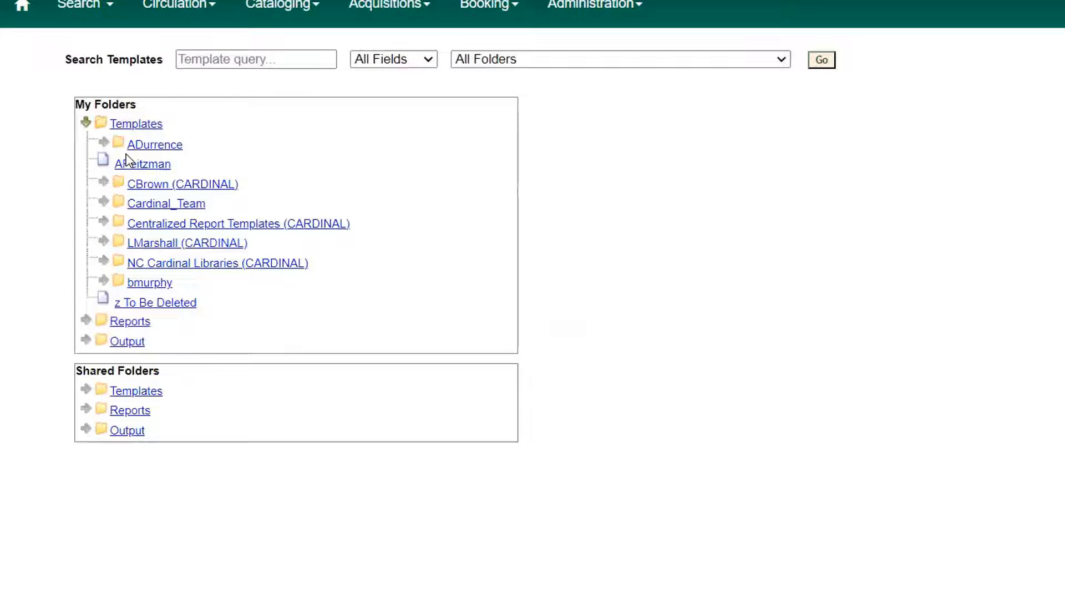
pyautogui.click(151, 283)
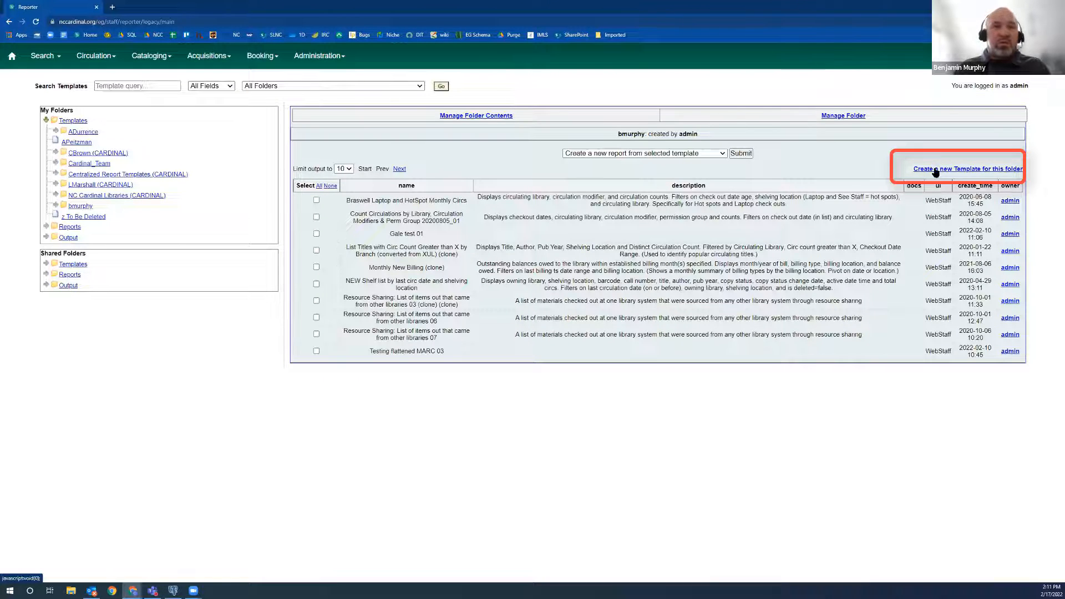
pyautogui.click(936, 171)
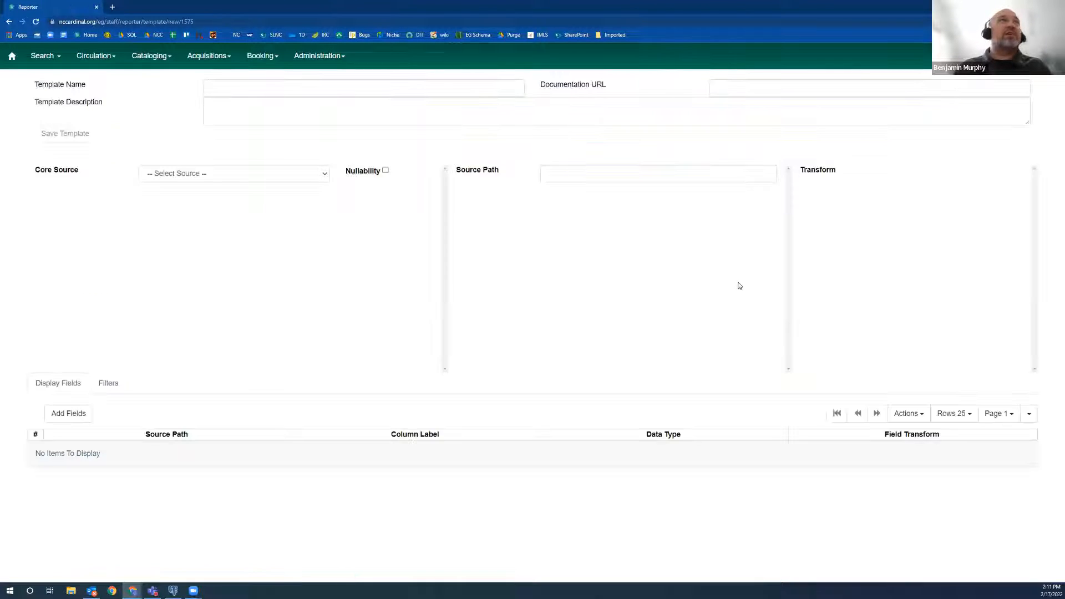
# Name the template "MARC records without a subfield value" and enable the Nullability option.
pyautogui.click(298, 86)
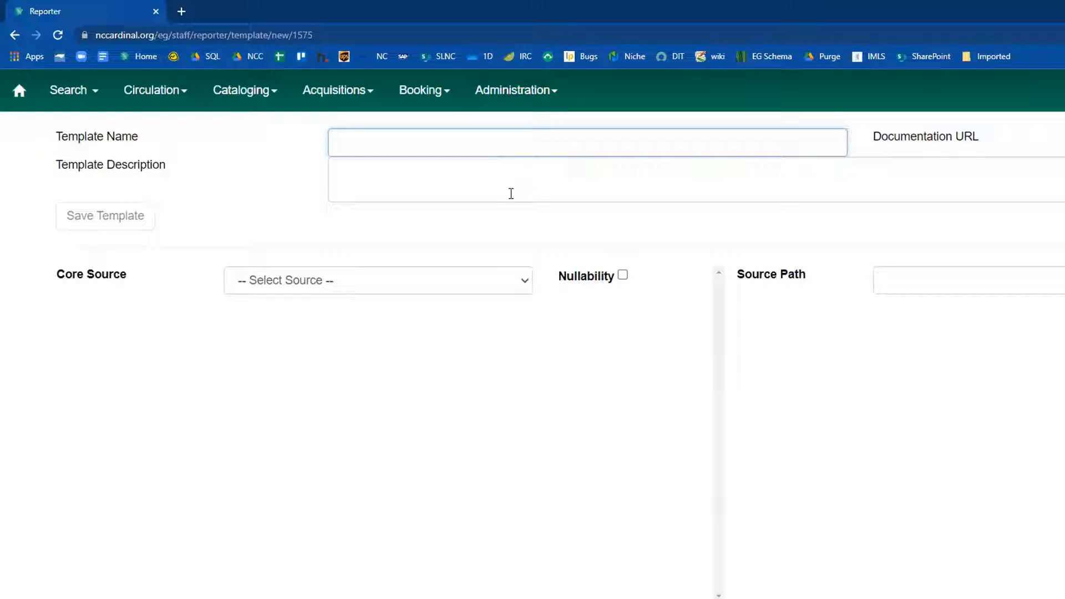
pyautogui.write('MAR')
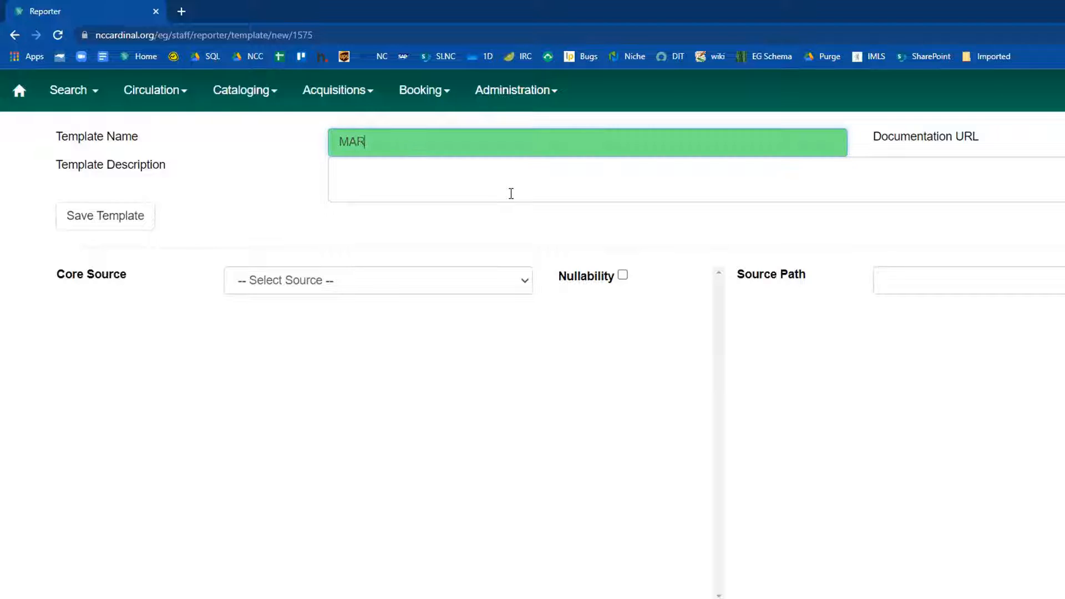
pyautogui.write('C records wd')
pyautogui.press('BackSpace')
pyautogui.write('ithout')
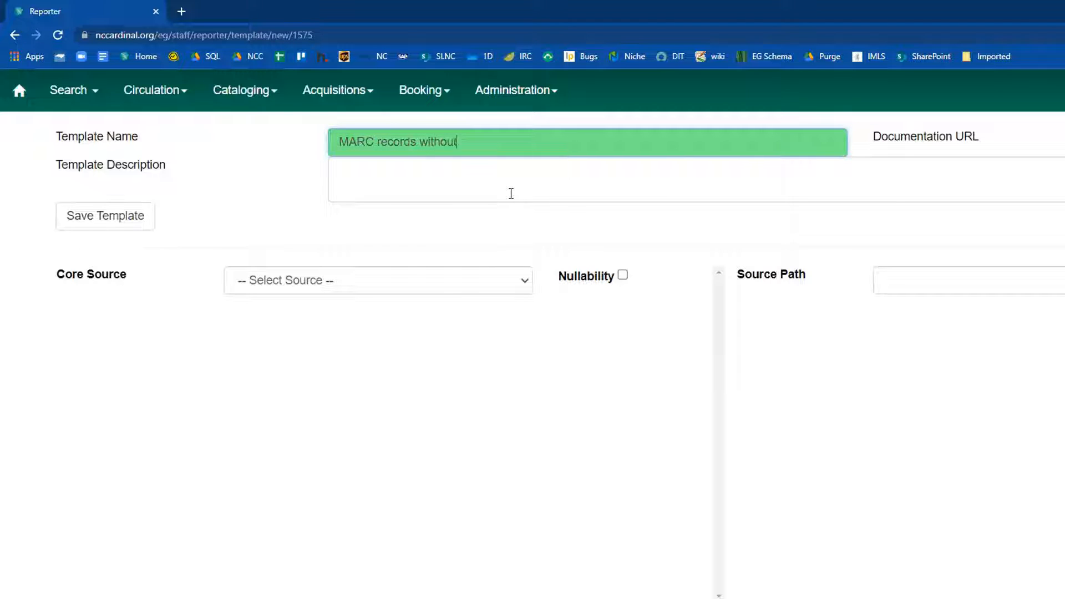
pyautogui.write(' a subfield value')
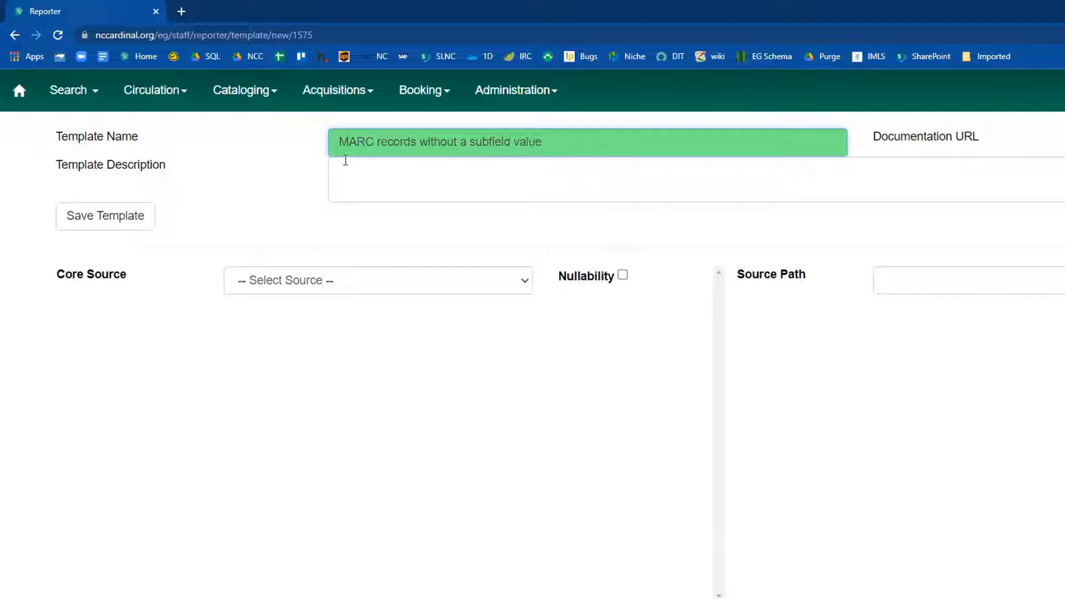
pyautogui.click(379, 168)
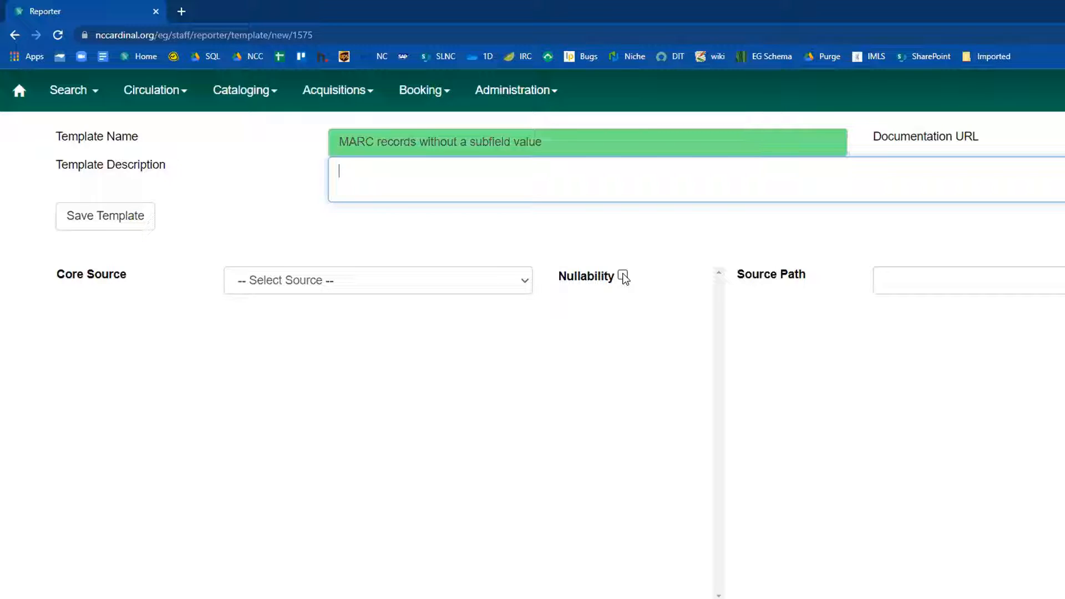
pyautogui.click(623, 276)
# Choose the non-core source Flattened MARC Fields as the template's core source.
pyautogui.click(521, 281)
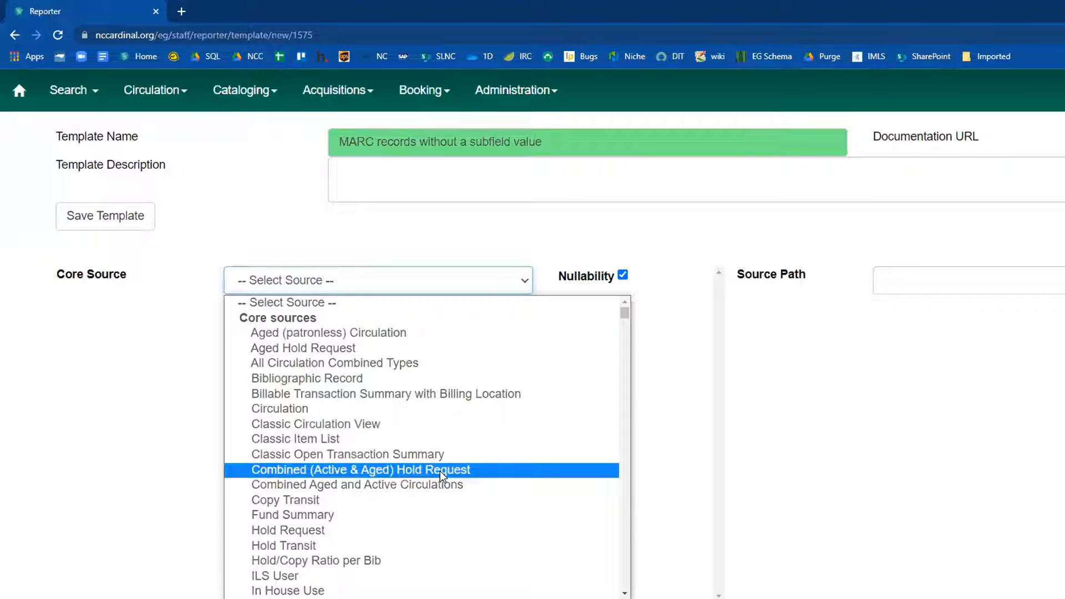
pyautogui.scroll(-3, 434, 417)
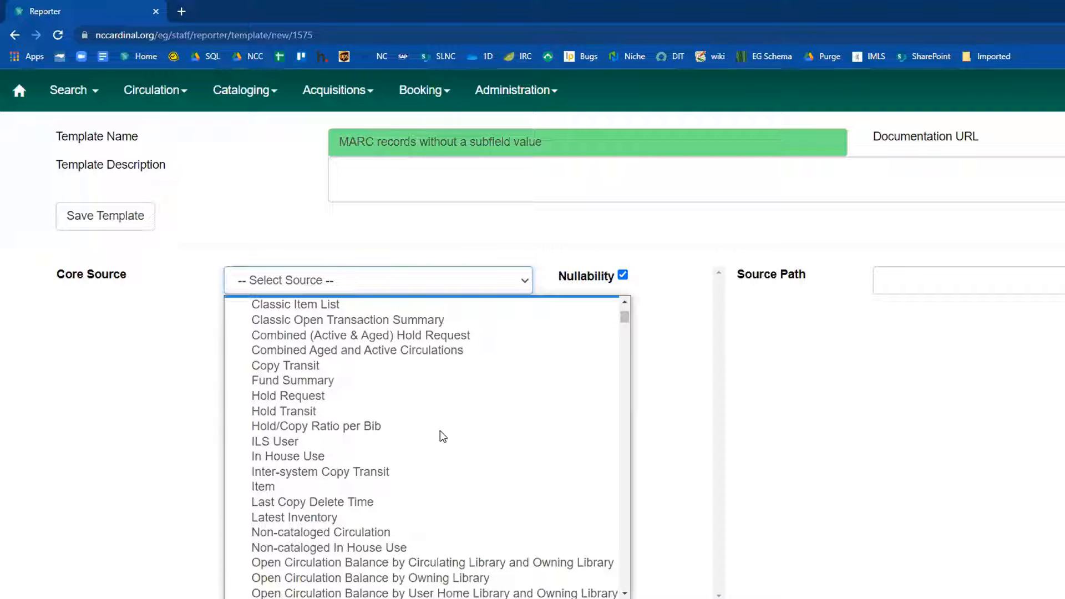
pyautogui.scroll(-8, 448, 453)
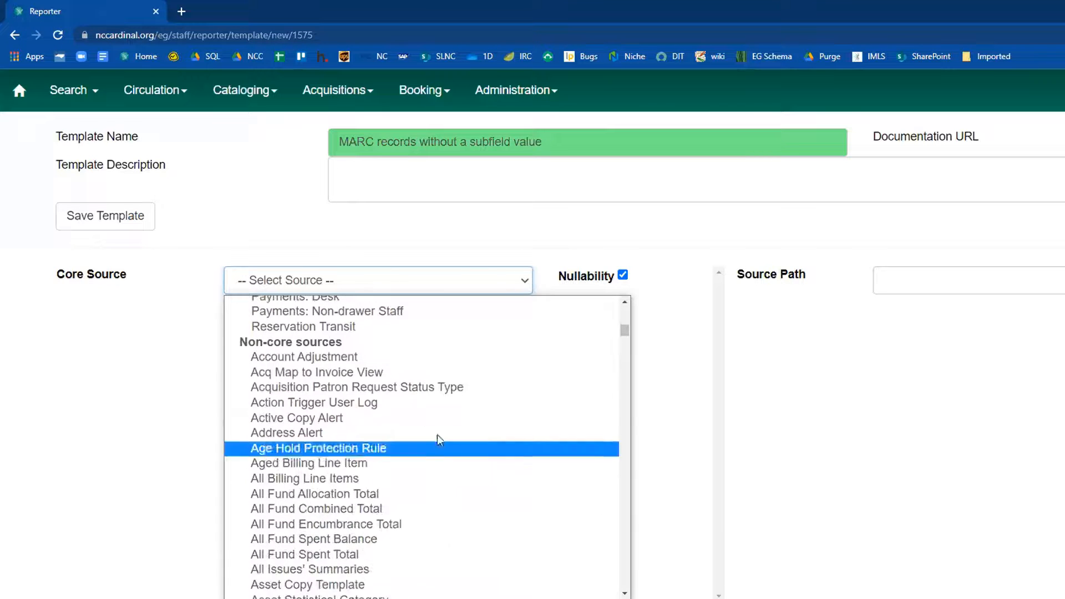
pyautogui.scroll(3, 402, 399)
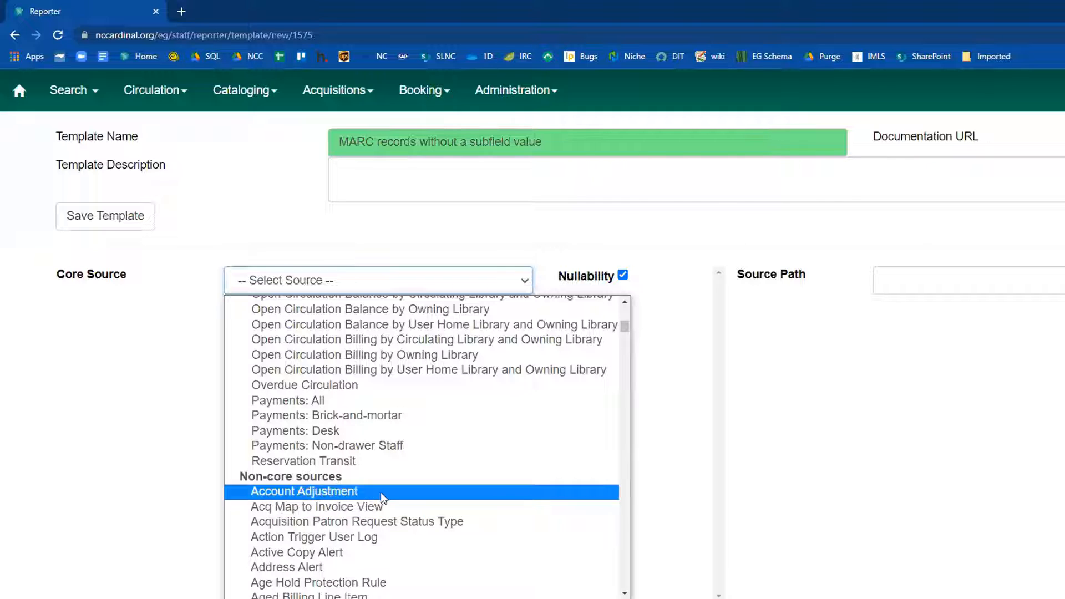
pyautogui.scroll(-6, 381, 493)
pyautogui.scroll(-15, 380, 492)
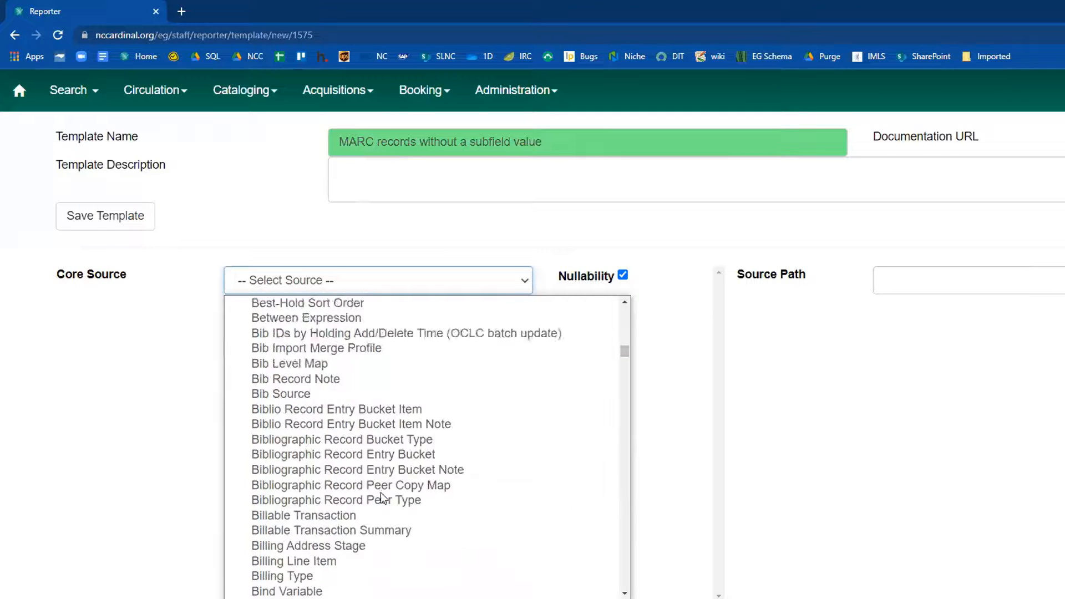
pyautogui.scroll(-20, 381, 492)
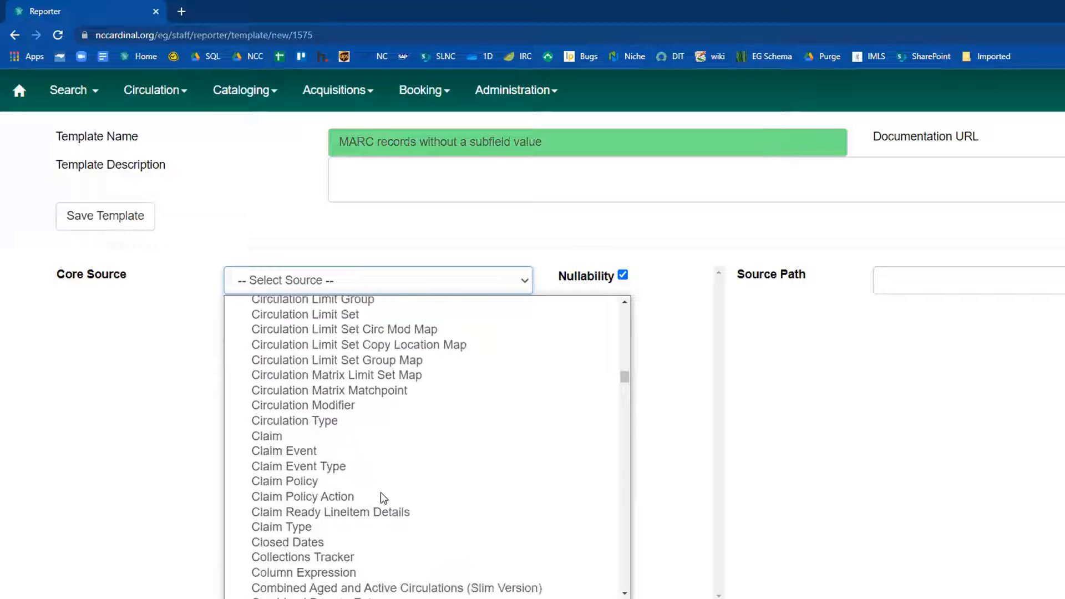
pyautogui.scroll(-11, 380, 492)
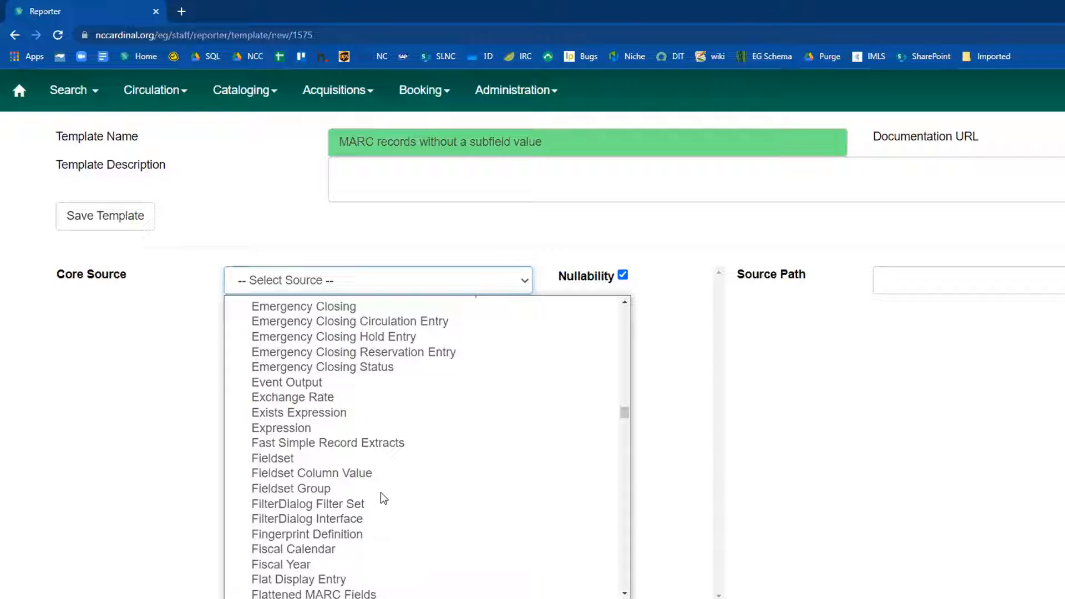
pyautogui.scroll(-3, 381, 494)
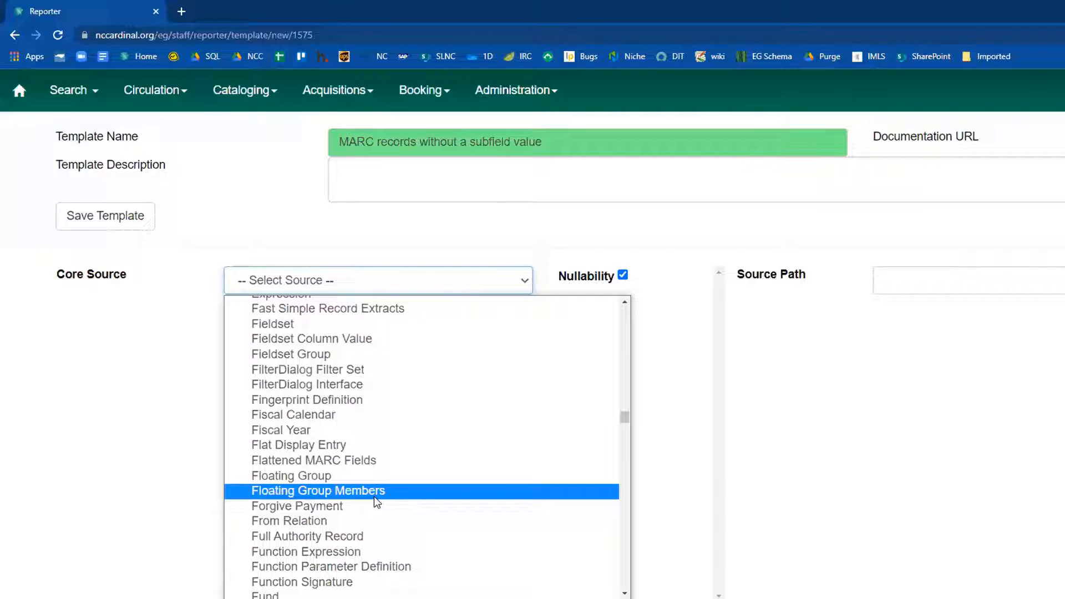
pyautogui.click(351, 462)
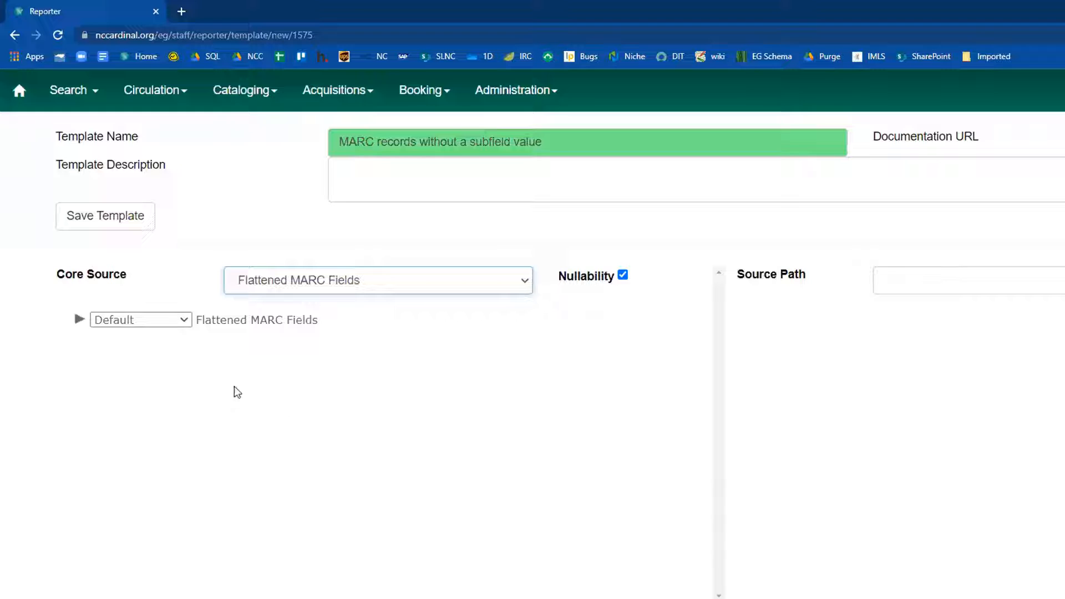
# Examine the nullability choices and the linked sources available under Flattened MARC Fields.
pyautogui.click(187, 321)
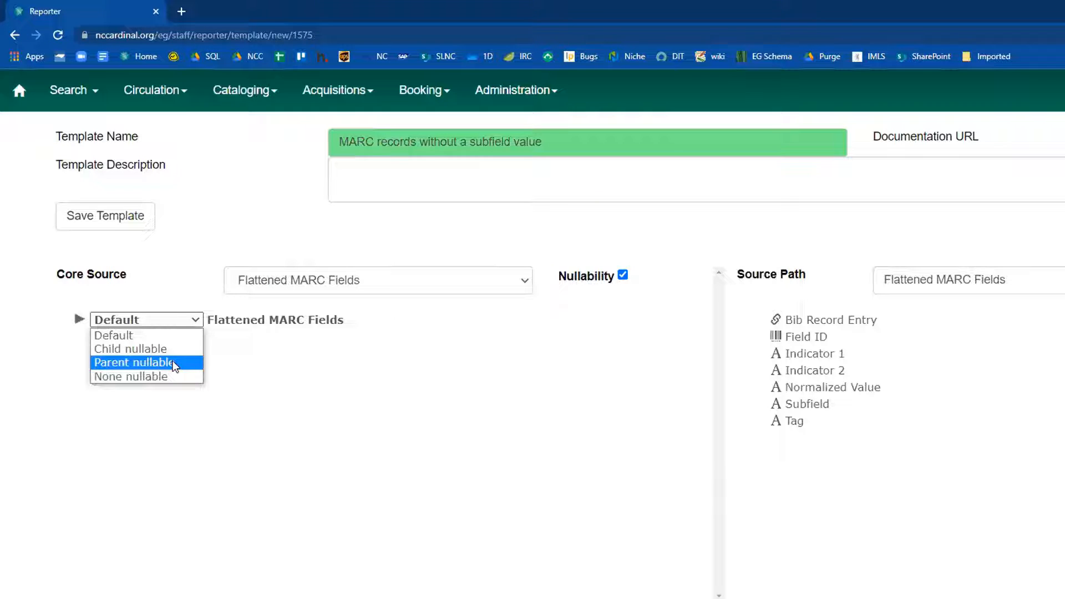
pyautogui.click(248, 243)
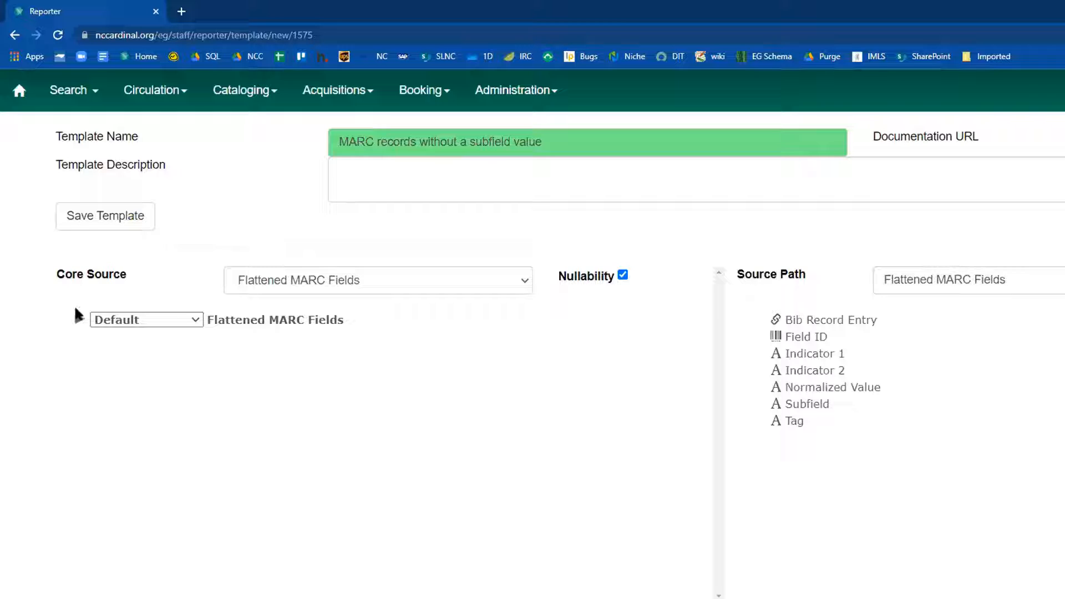
pyautogui.click(81, 322)
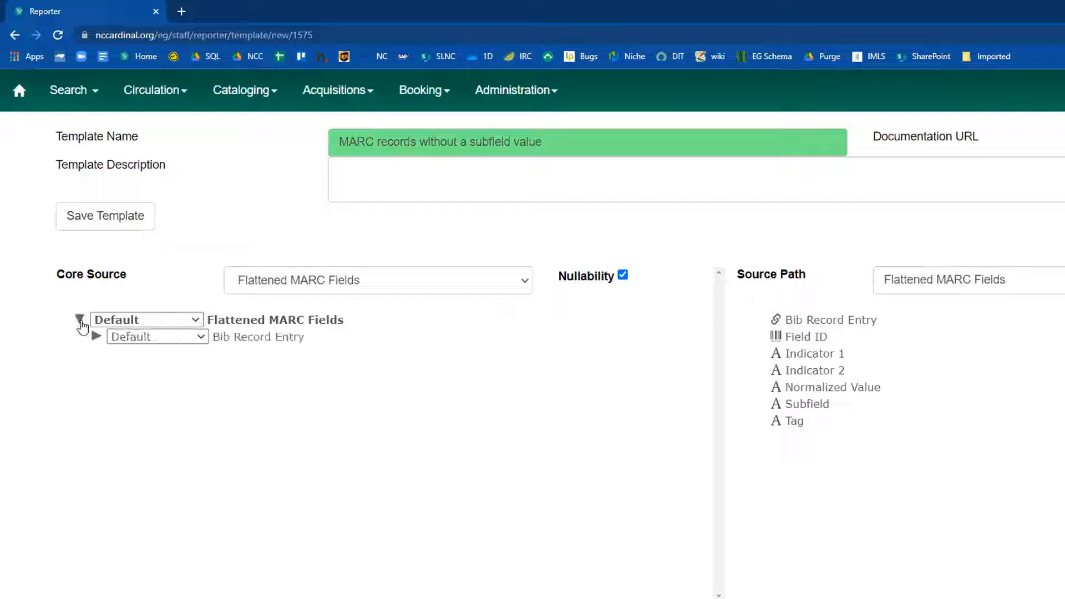
pyautogui.click(80, 321)
# Change the template's core source to Bibliographic Record and accept starting the template over.
pyautogui.click(307, 283)
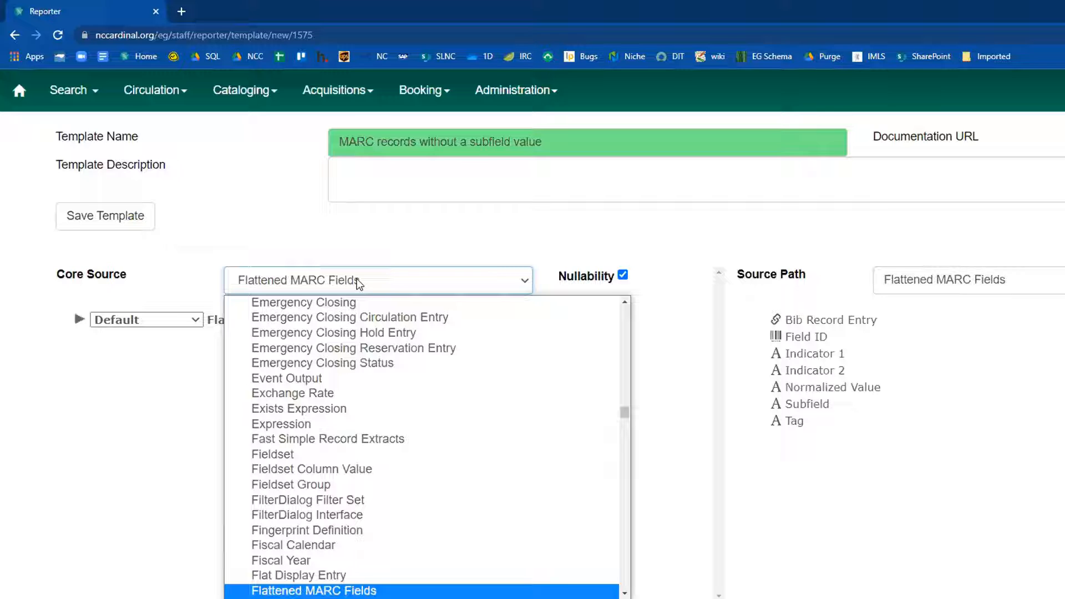
pyautogui.click(389, 283)
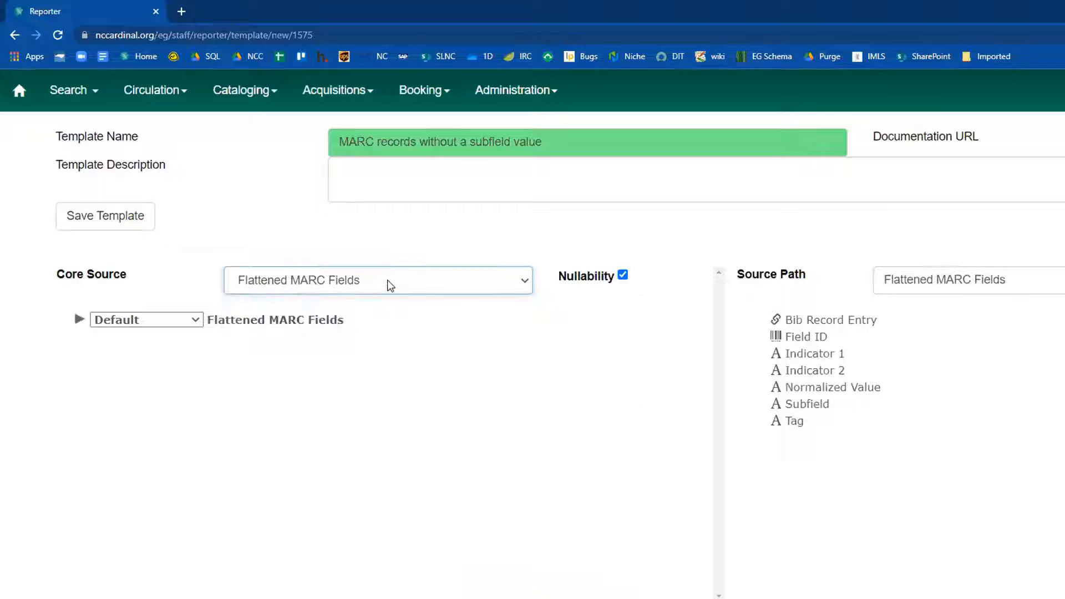
pyautogui.click(389, 283)
pyautogui.scroll(20, 422, 366)
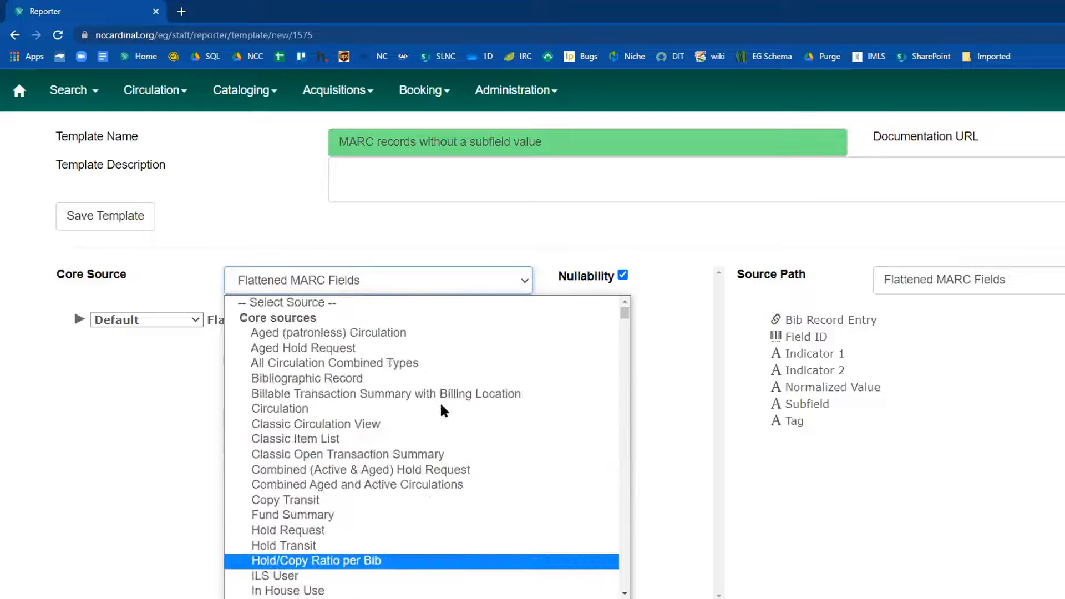
pyautogui.scroll(-3, 419, 457)
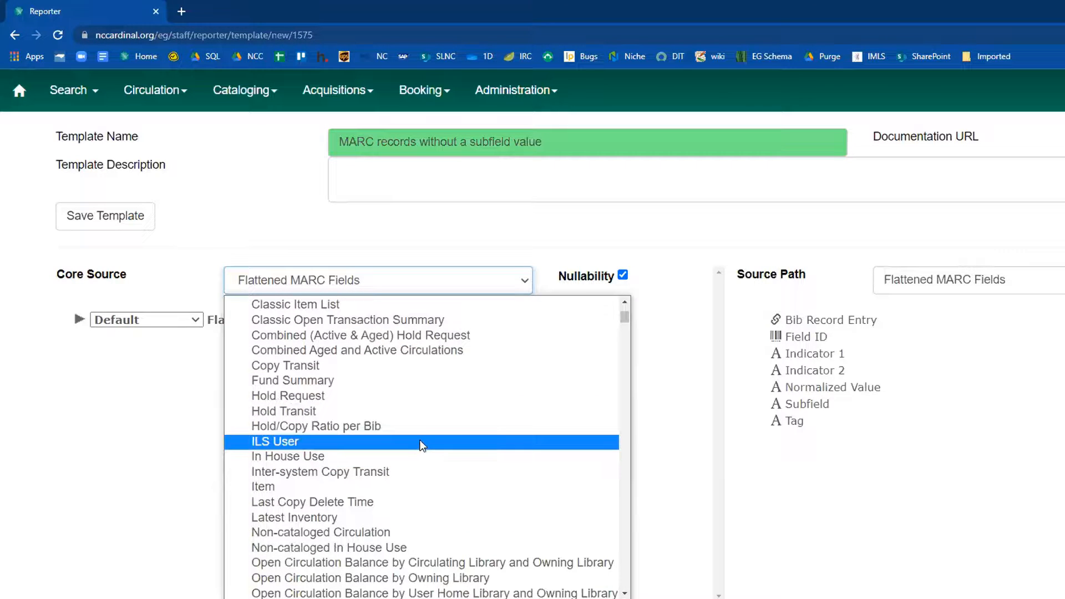
pyautogui.scroll(3, 415, 392)
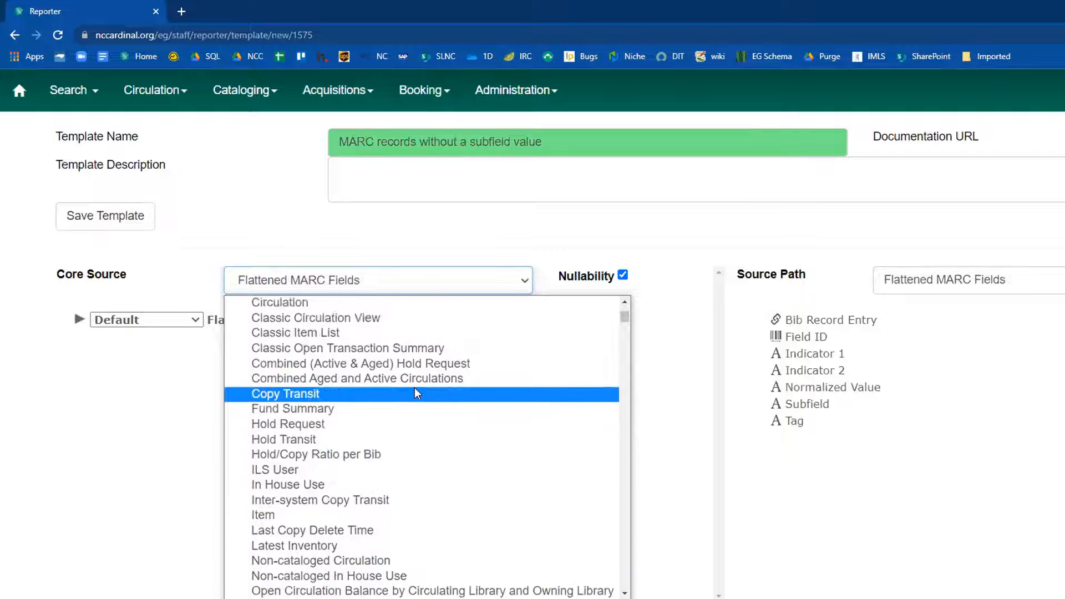
pyautogui.click(374, 379)
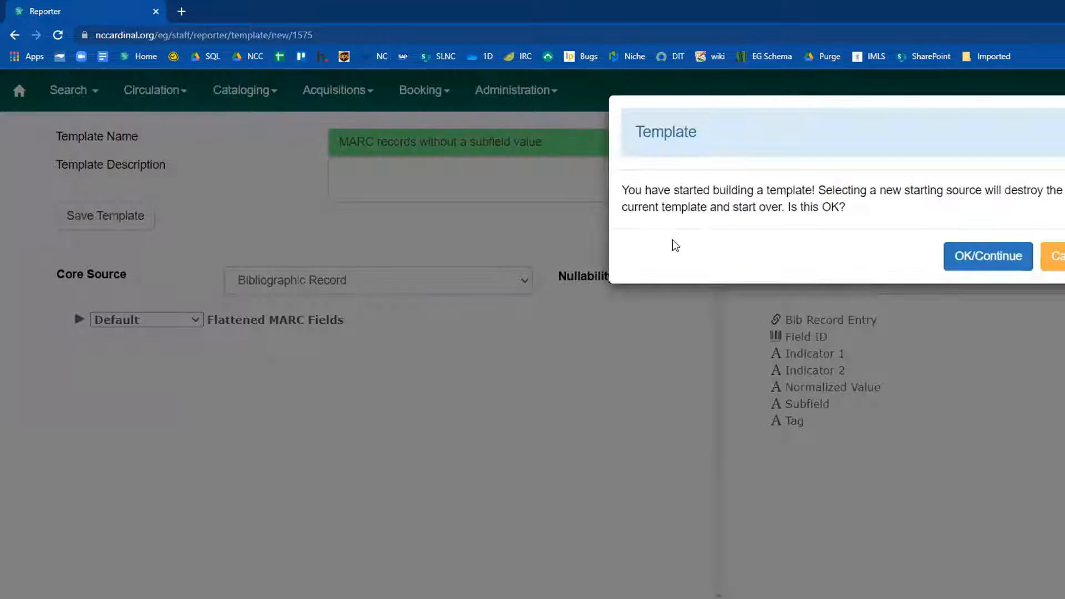
pyautogui.click(975, 267)
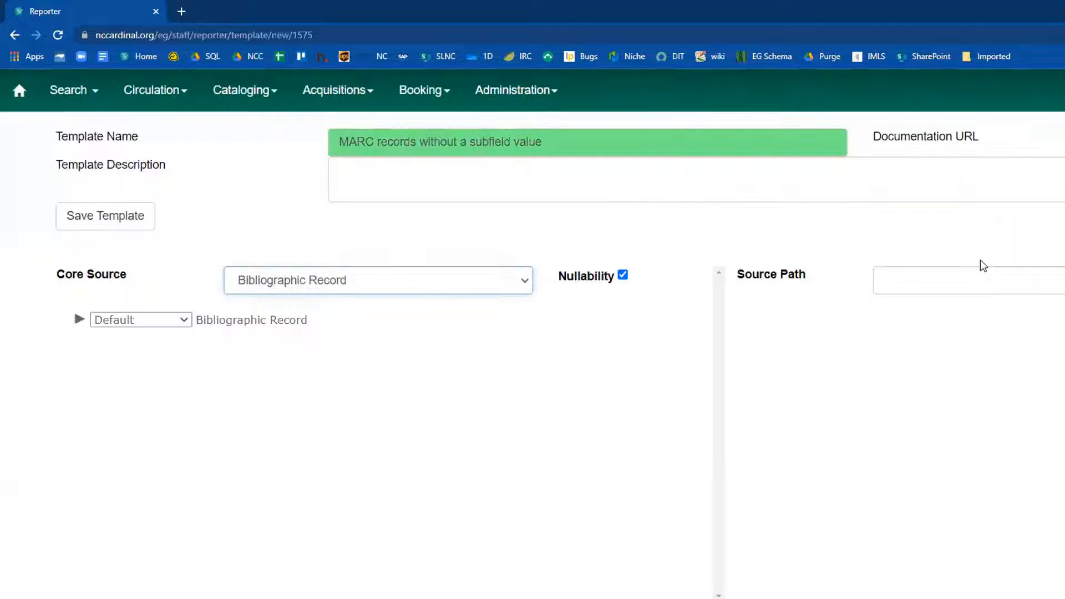
# Expand the Bibliographic Record source and set its linked Flattened MARC Fields to Child nullable.
pyautogui.click(178, 325)
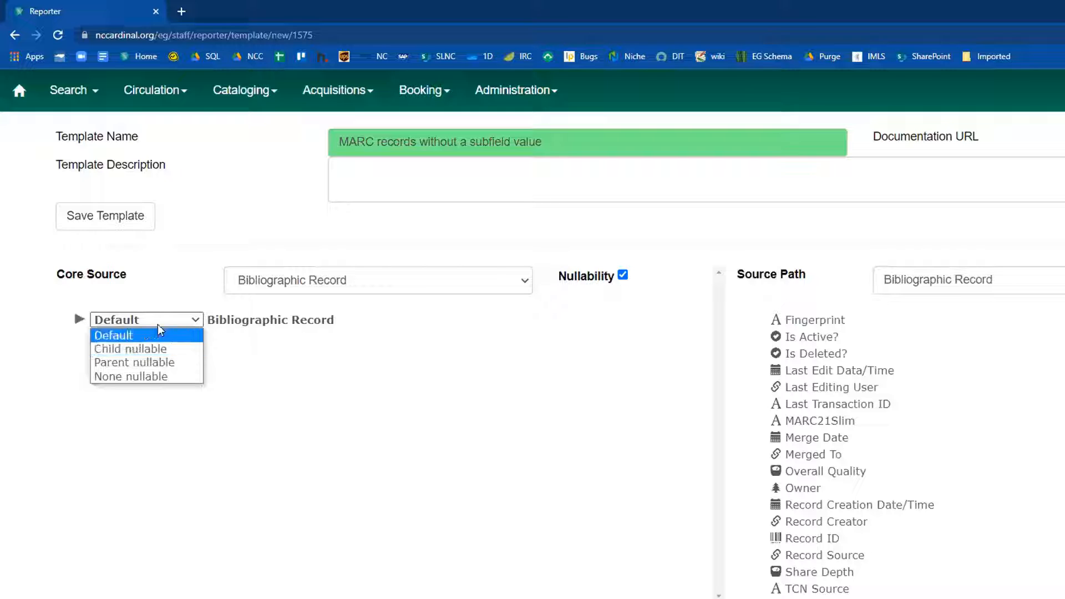
pyautogui.click(232, 236)
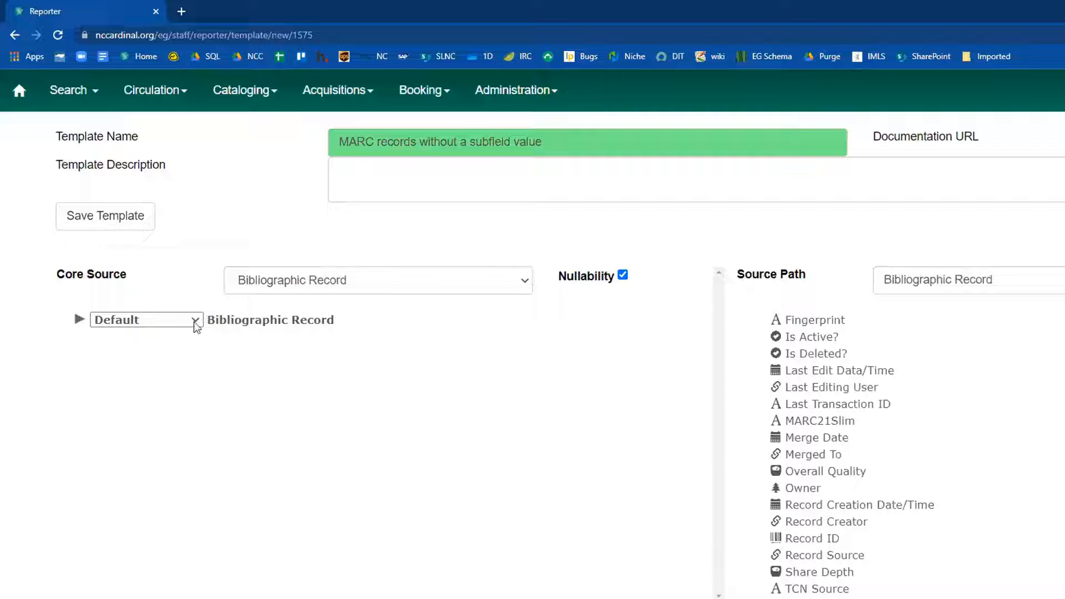
pyautogui.click(78, 321)
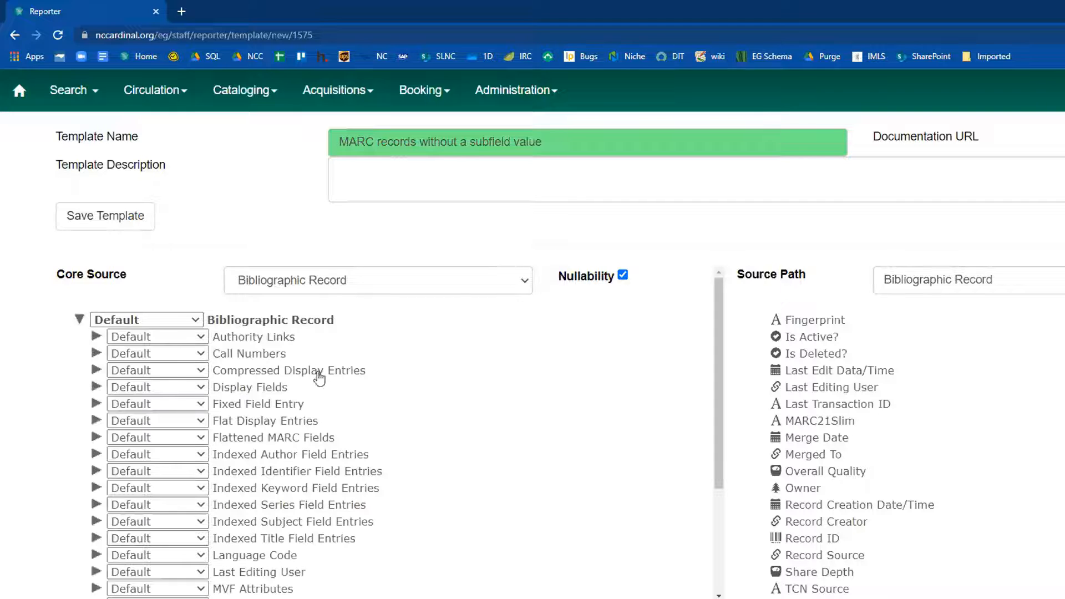
pyautogui.scroll(-1, 337, 427)
pyautogui.scroll(-2, 337, 427)
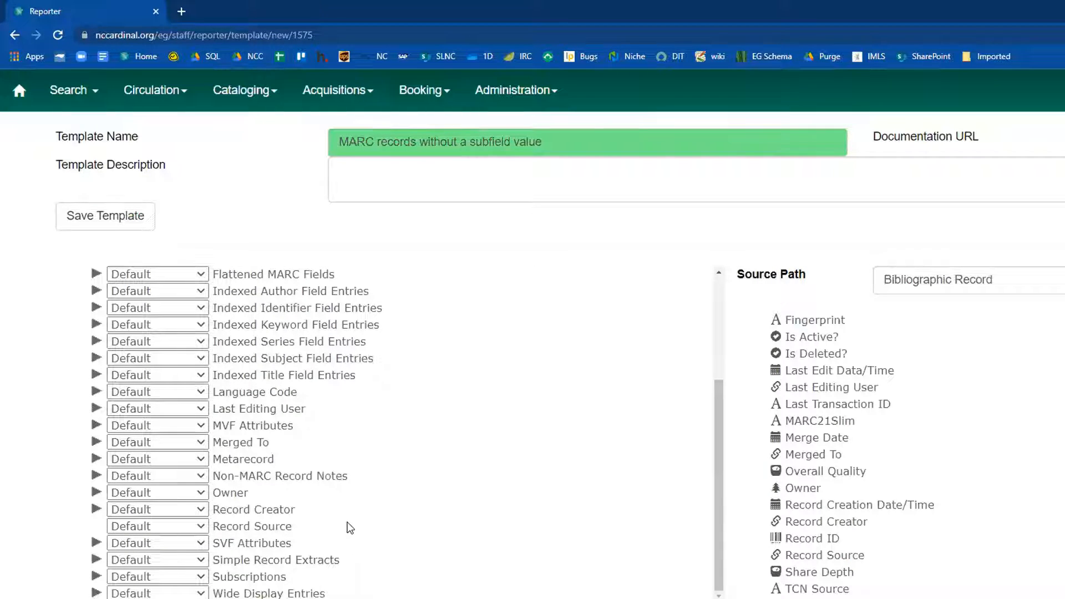
pyautogui.scroll(3, 346, 521)
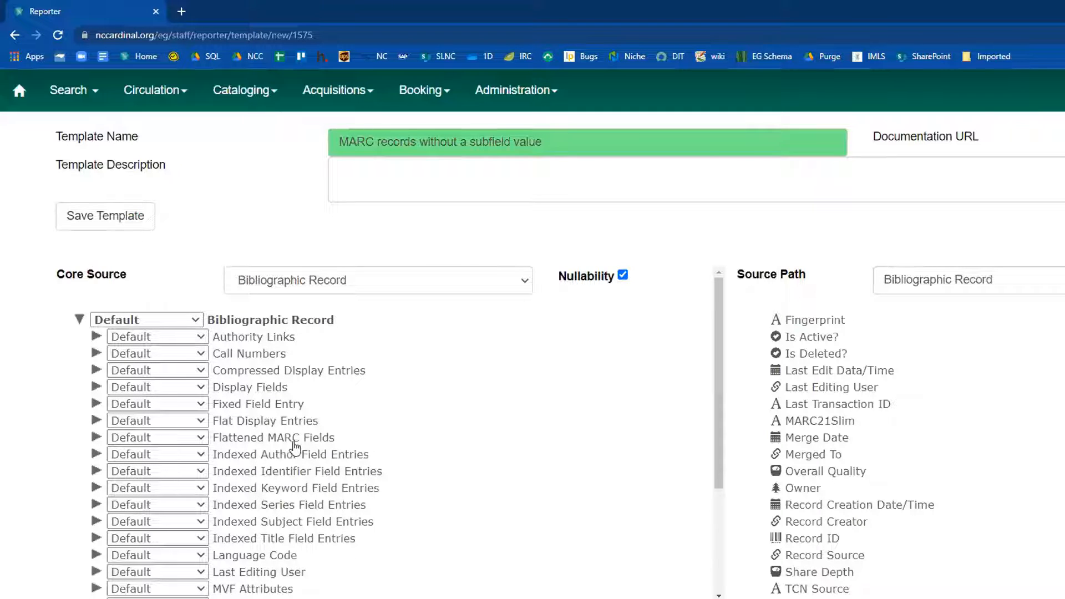
pyautogui.click(179, 439)
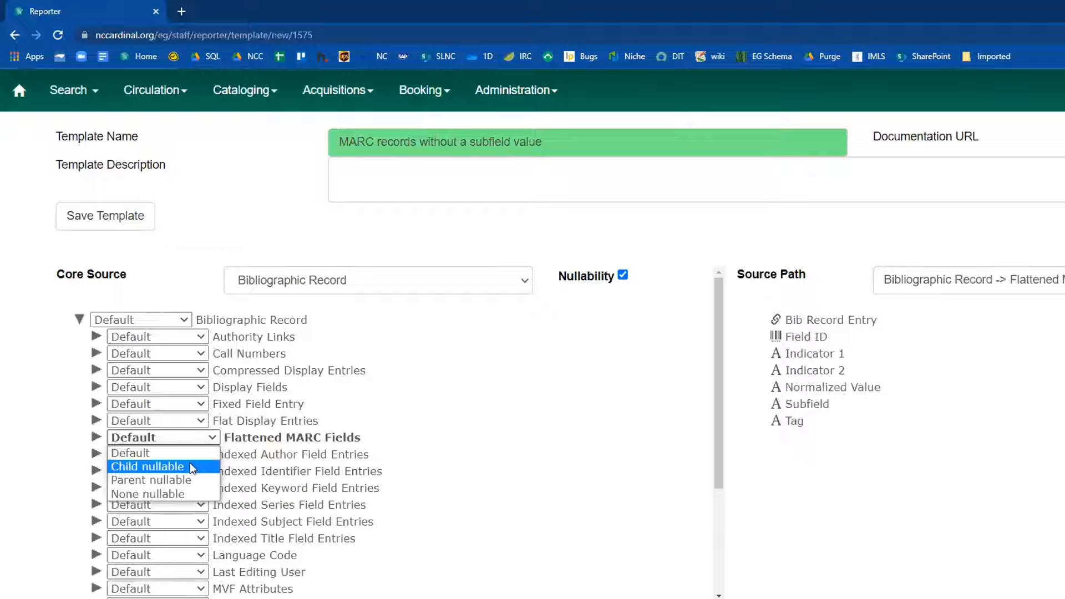
pyautogui.click(189, 466)
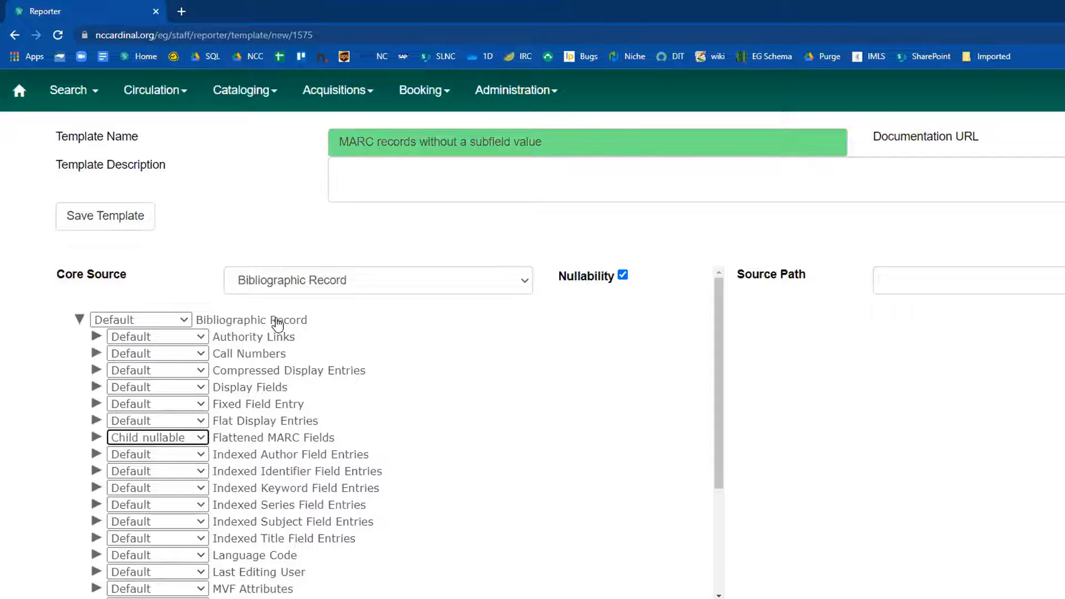
# Add the TCN Value field from Bibliographic Record to the display fields with the Raw Data transform.
pyautogui.click(278, 322)
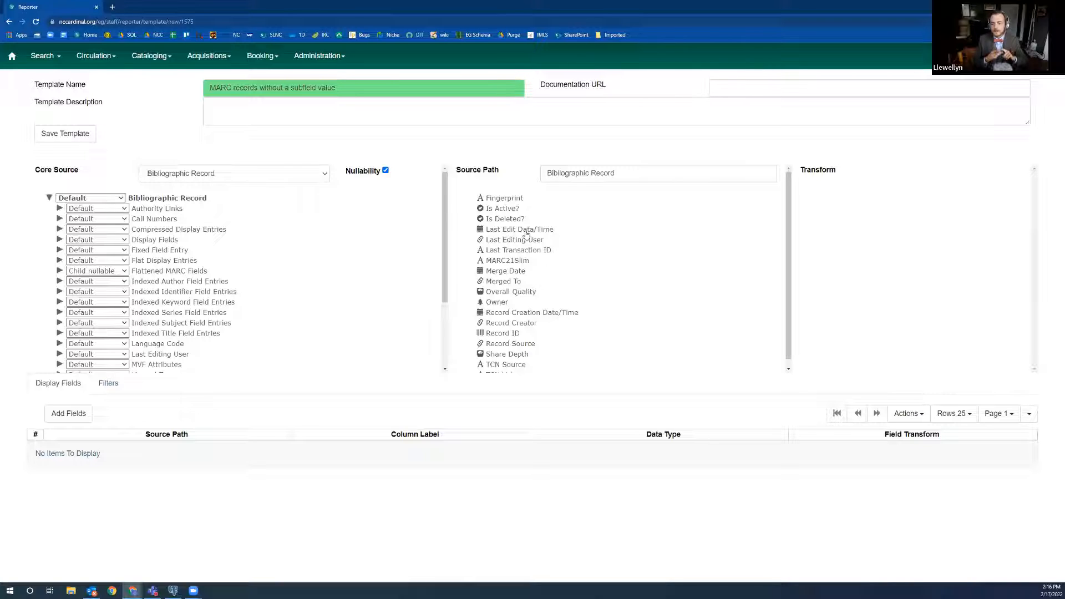
pyautogui.scroll(-1, 551, 277)
pyautogui.click(512, 368)
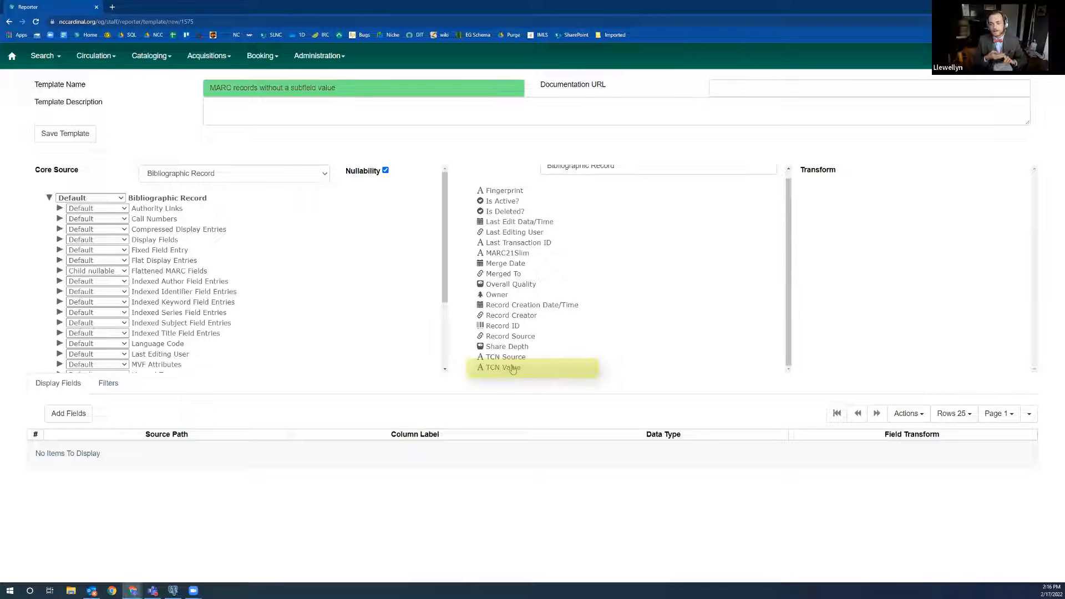
pyautogui.click(835, 205)
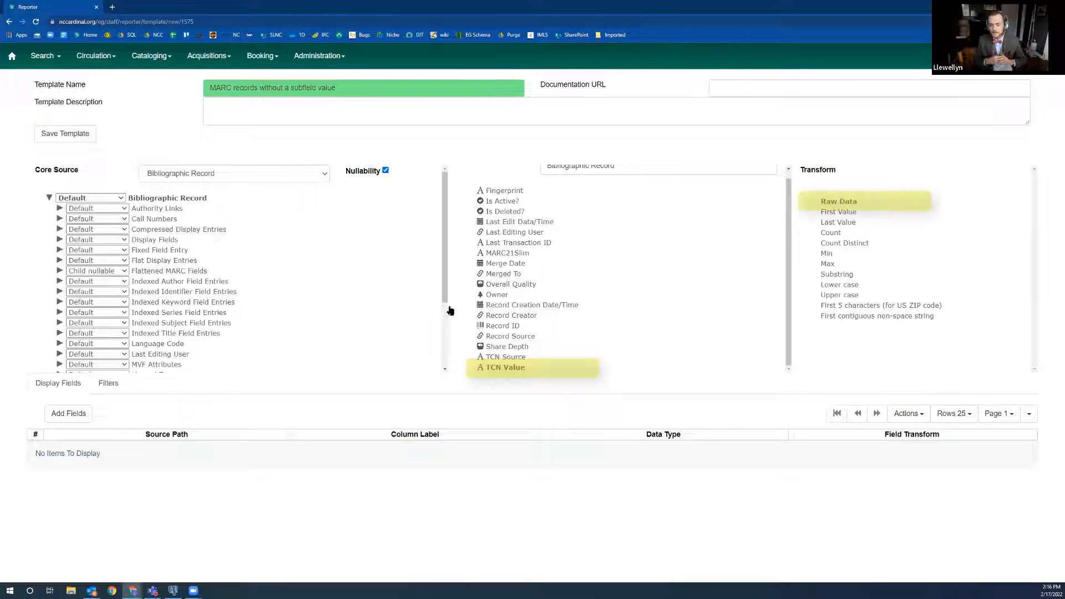
pyautogui.click(83, 416)
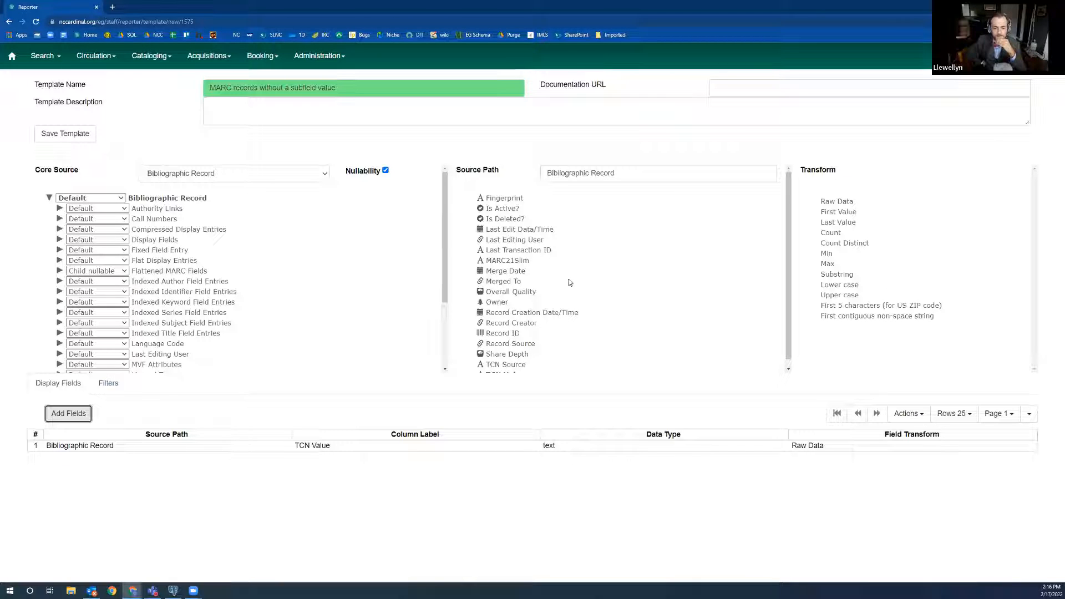
# Expand Call Numbers under Bibliographic Record and set its nullability to None nullable.
pyautogui.scroll(-1, 570, 283)
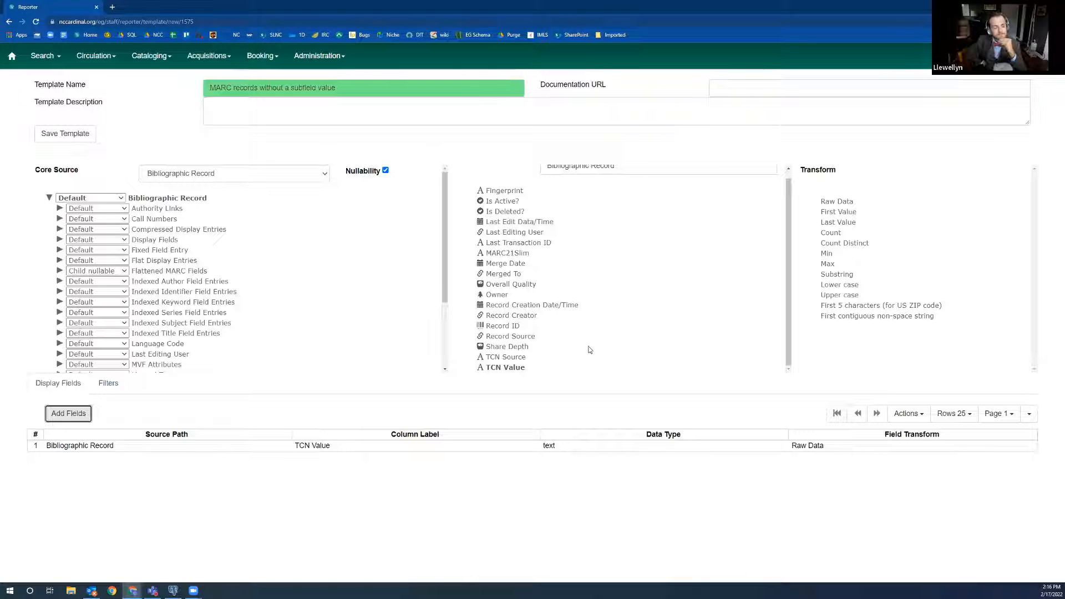
pyautogui.click(498, 295)
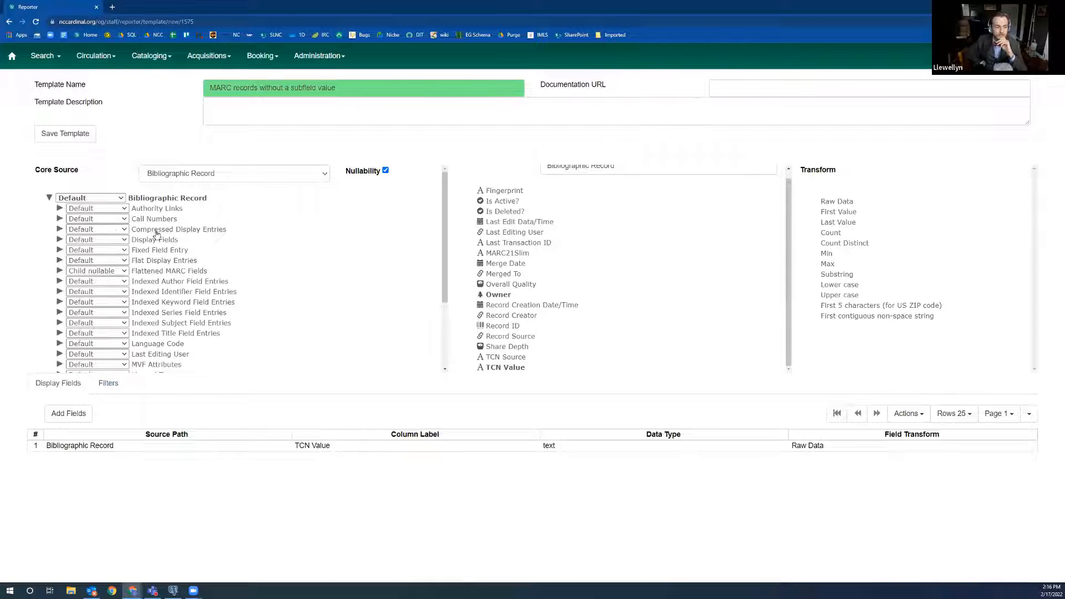
pyautogui.click(60, 219)
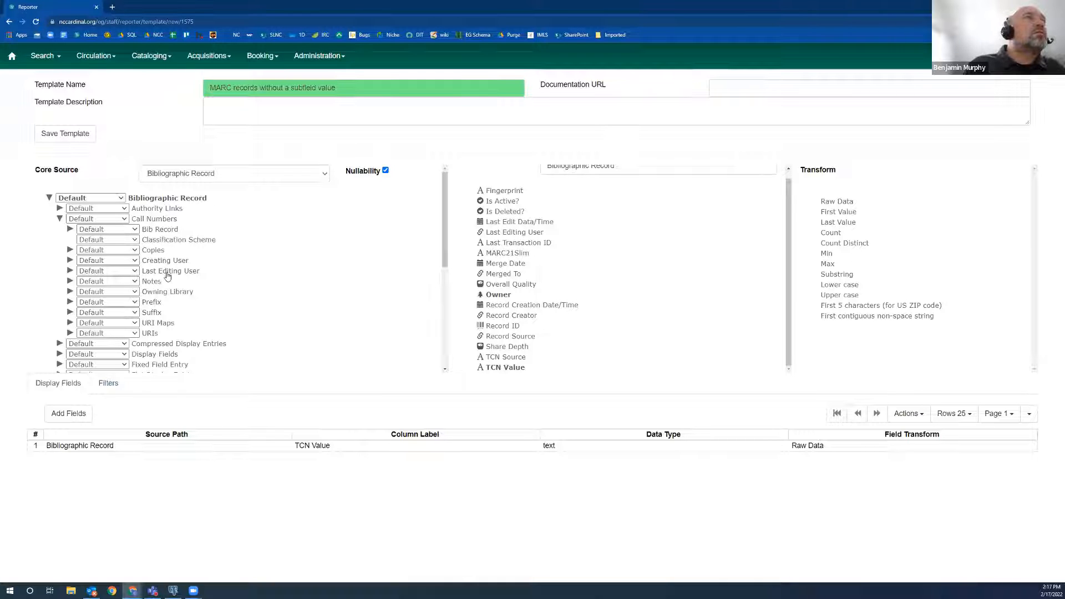
pyautogui.click(165, 293)
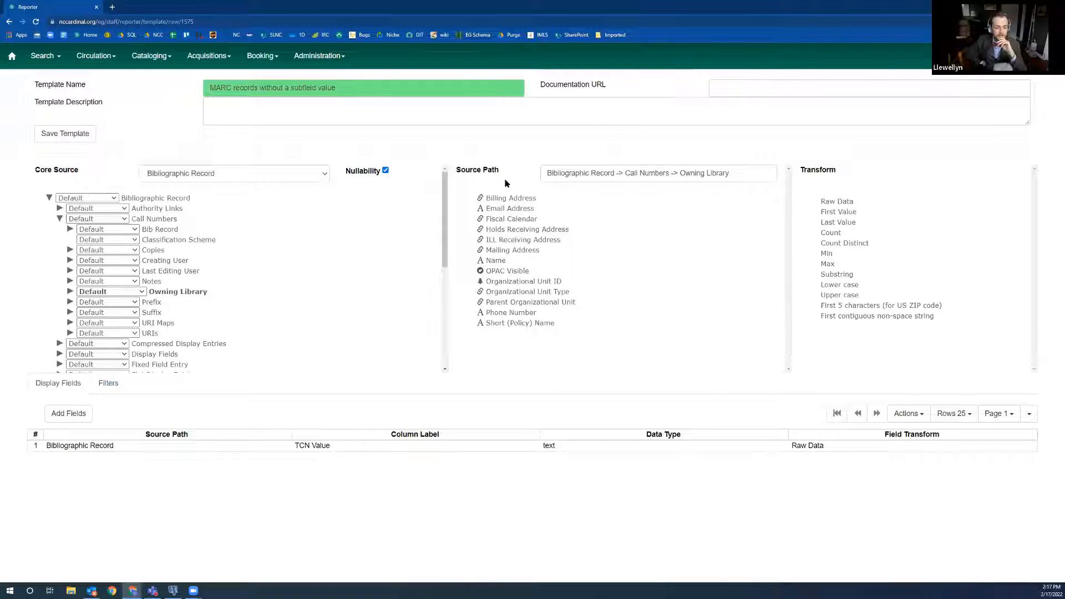
pyautogui.click(124, 293)
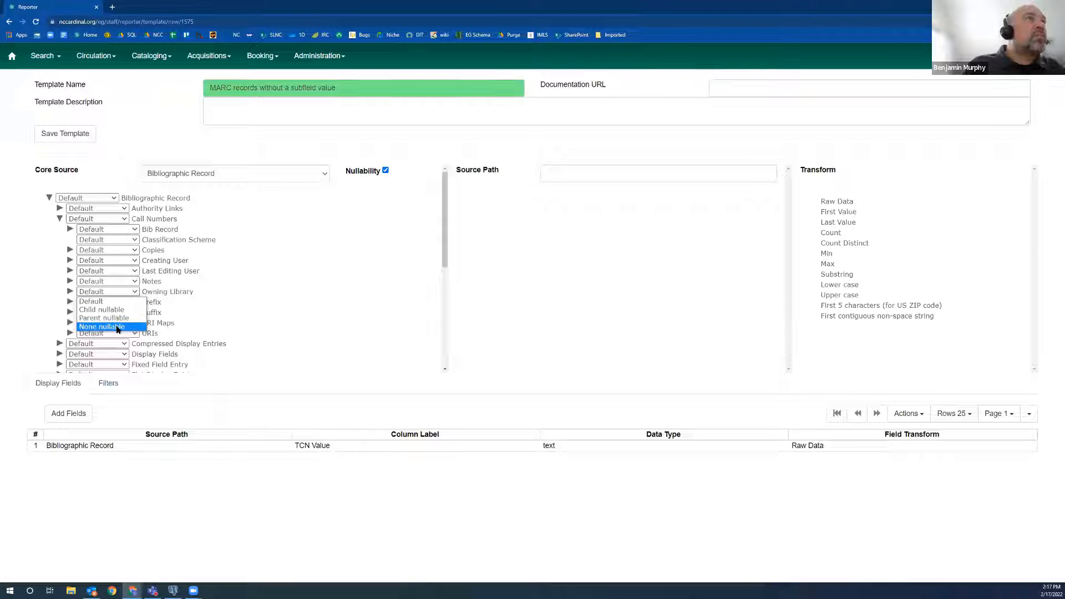
pyautogui.click(100, 219)
pyautogui.click(93, 253)
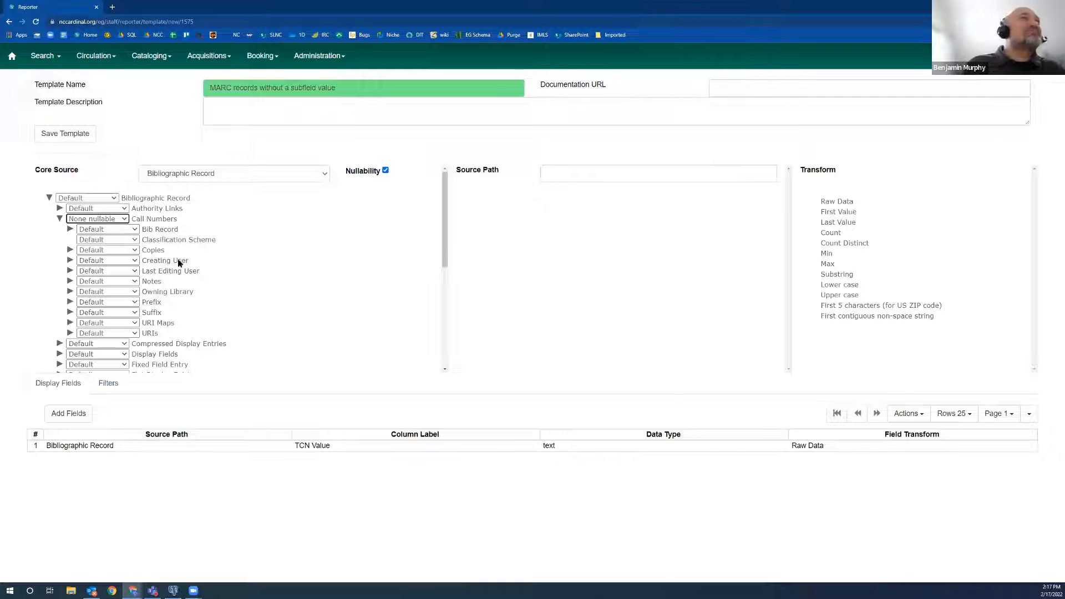
# Add the Owning Library field from the Call Numbers source to the display fields as Raw Data.
pyautogui.click(175, 290)
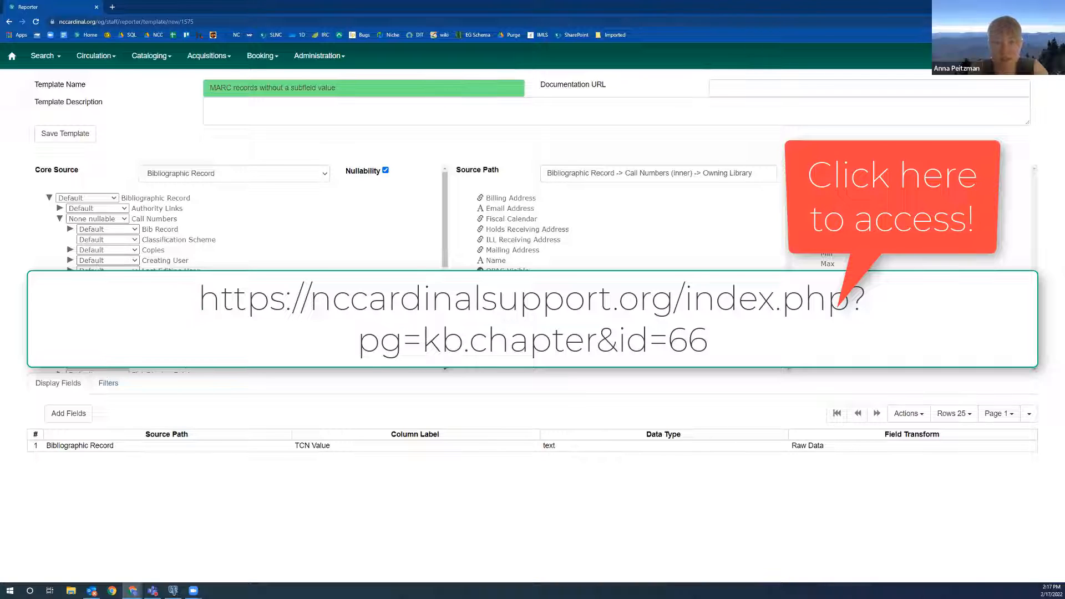
pyautogui.click(70, 291)
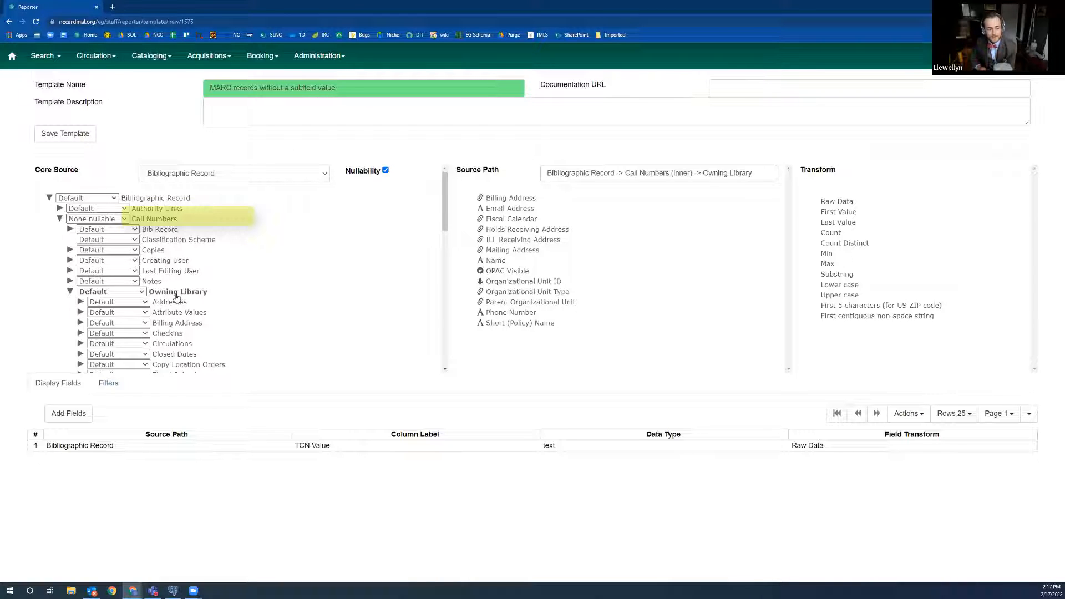
pyautogui.click(155, 221)
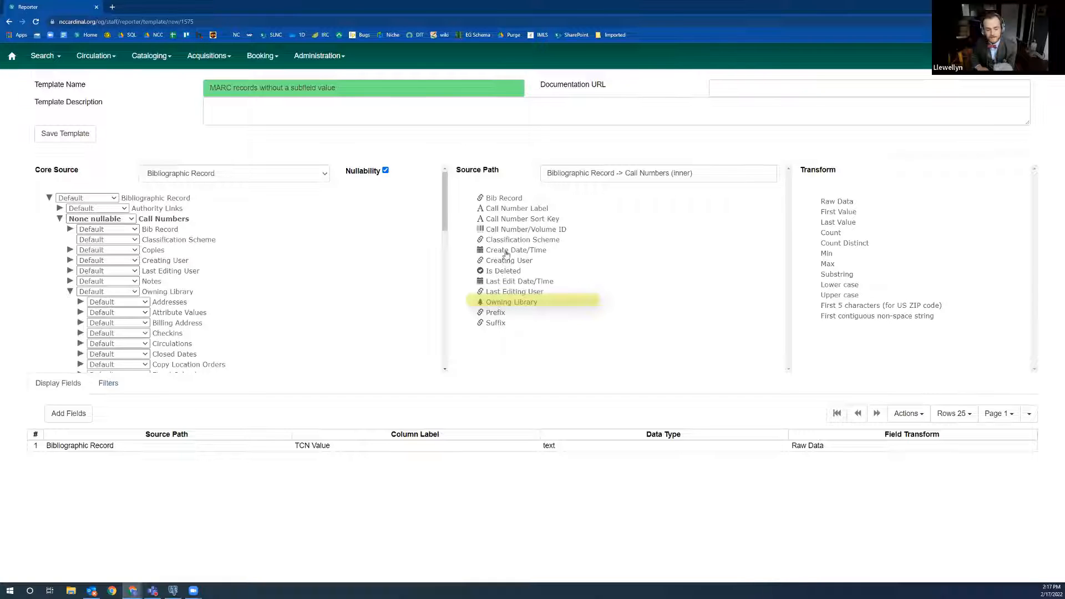
pyautogui.click(514, 302)
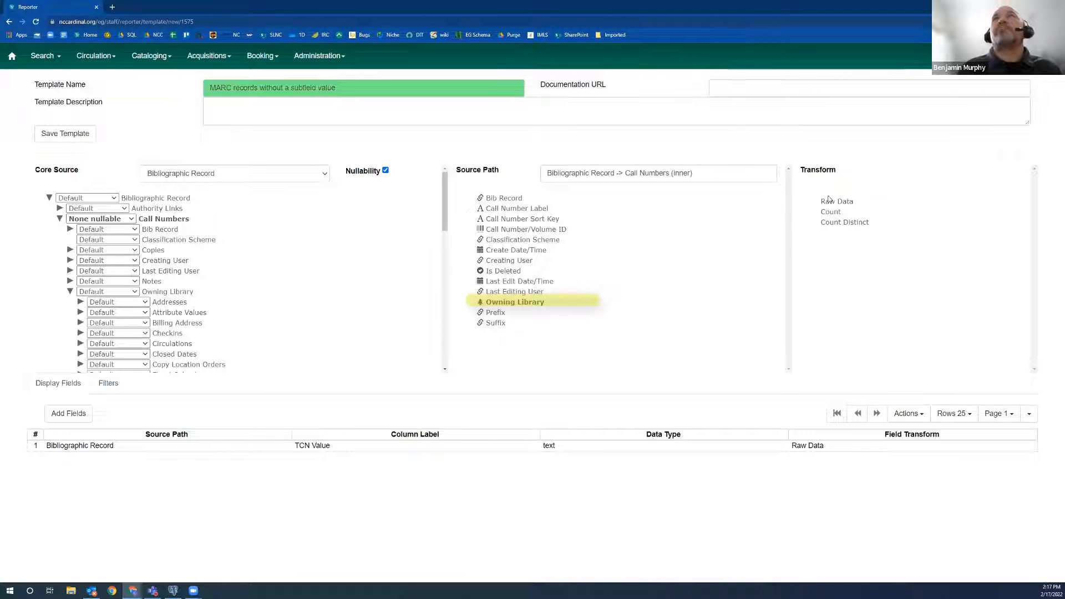
pyautogui.click(844, 203)
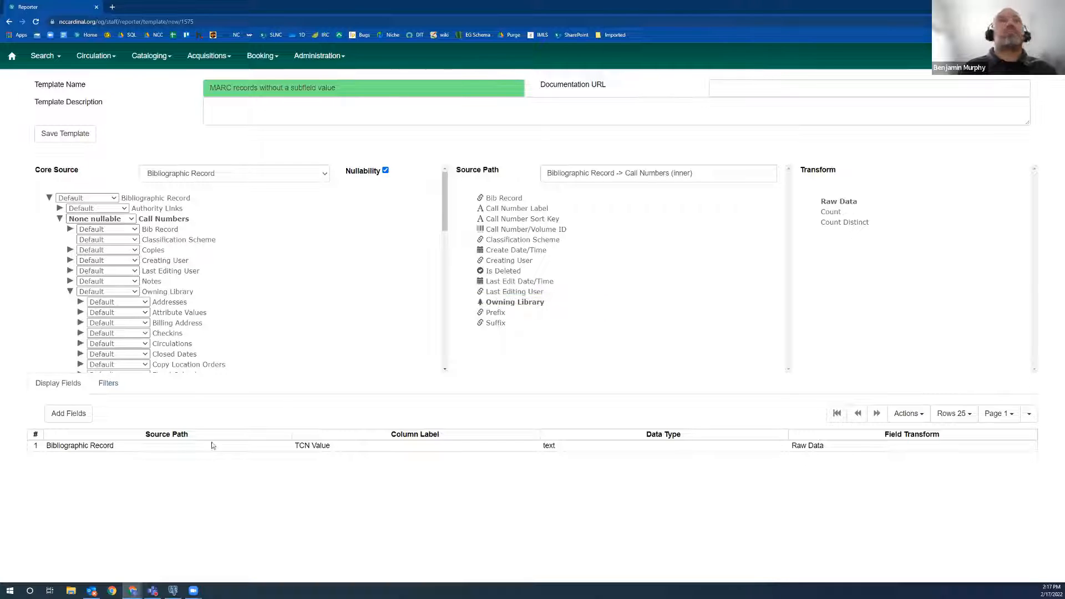
pyautogui.click(69, 414)
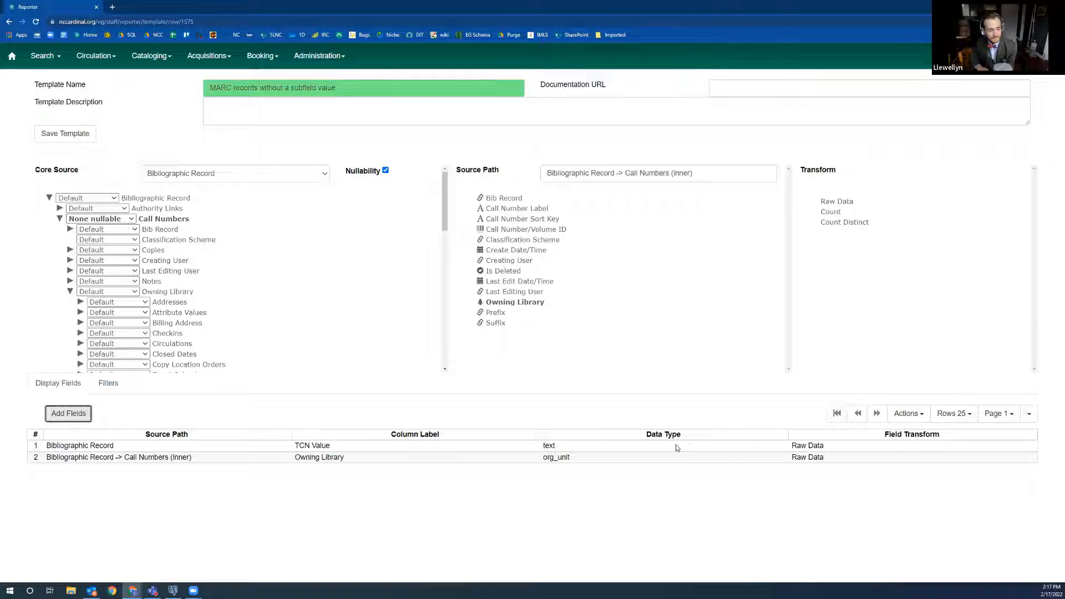
# Remove Owning Library from the display fields and add it to the template's filters with the Raw Data transform.
pyautogui.rightClick(333, 461)
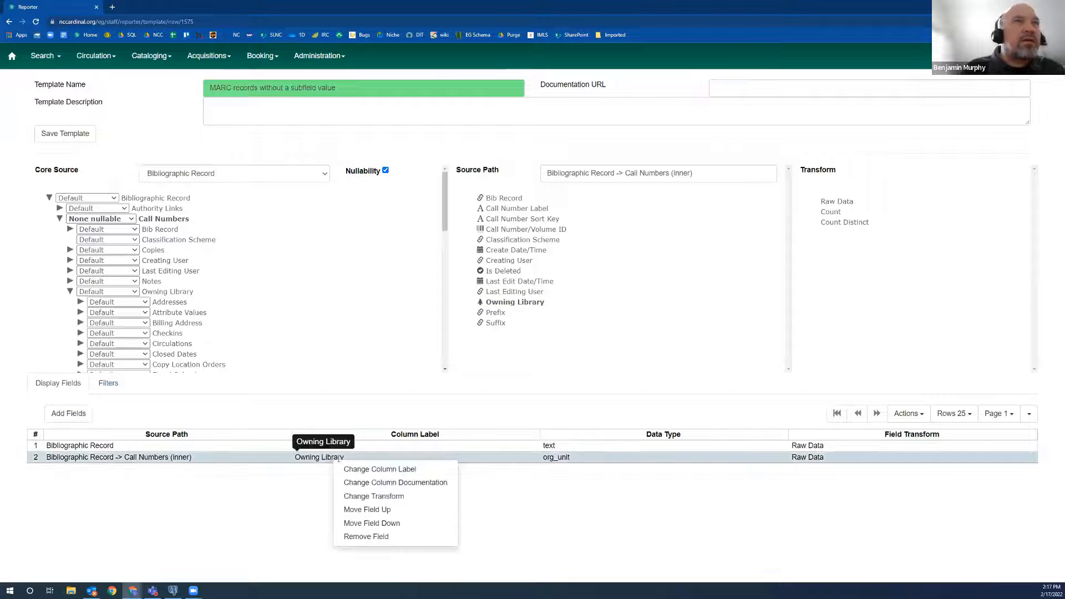
pyautogui.click(379, 537)
pyautogui.click(109, 383)
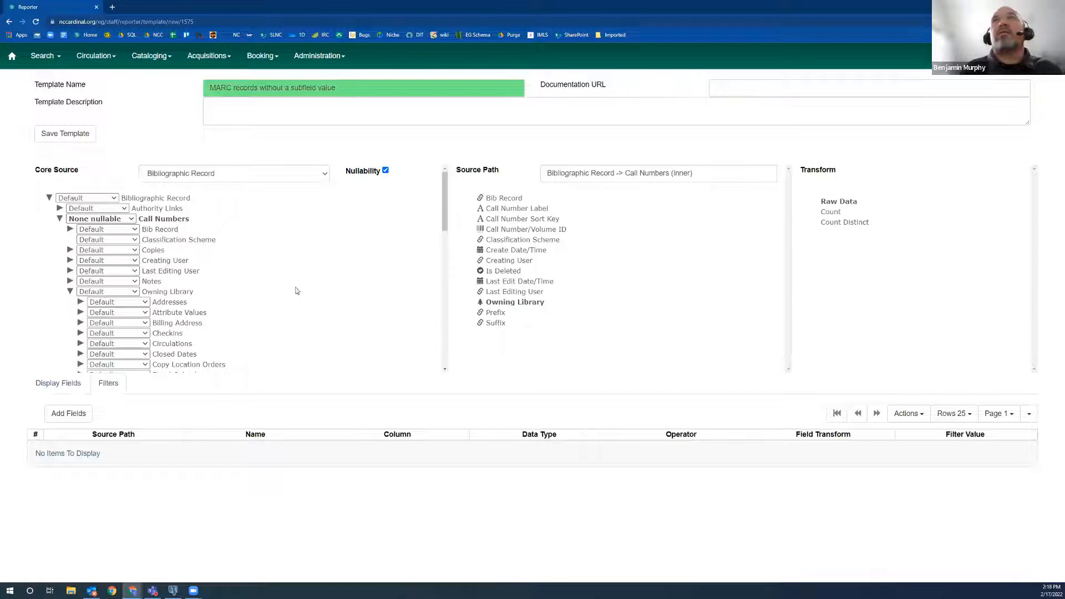
pyautogui.click(68, 413)
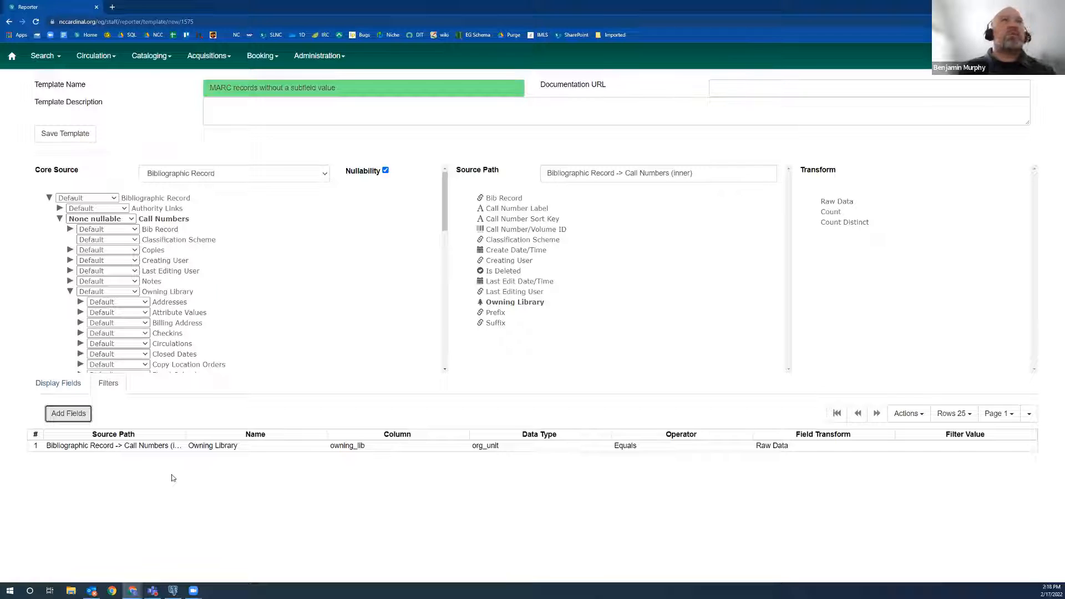
# Change the operator of the Owning Library filter to In list.
pyautogui.rightClick(701, 449)
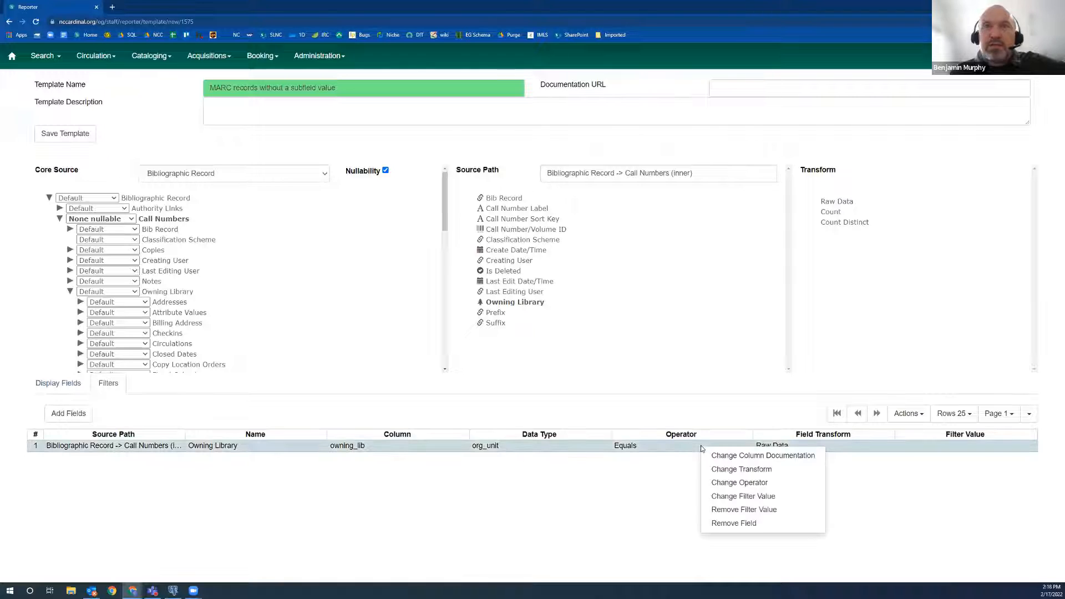
pyautogui.click(757, 482)
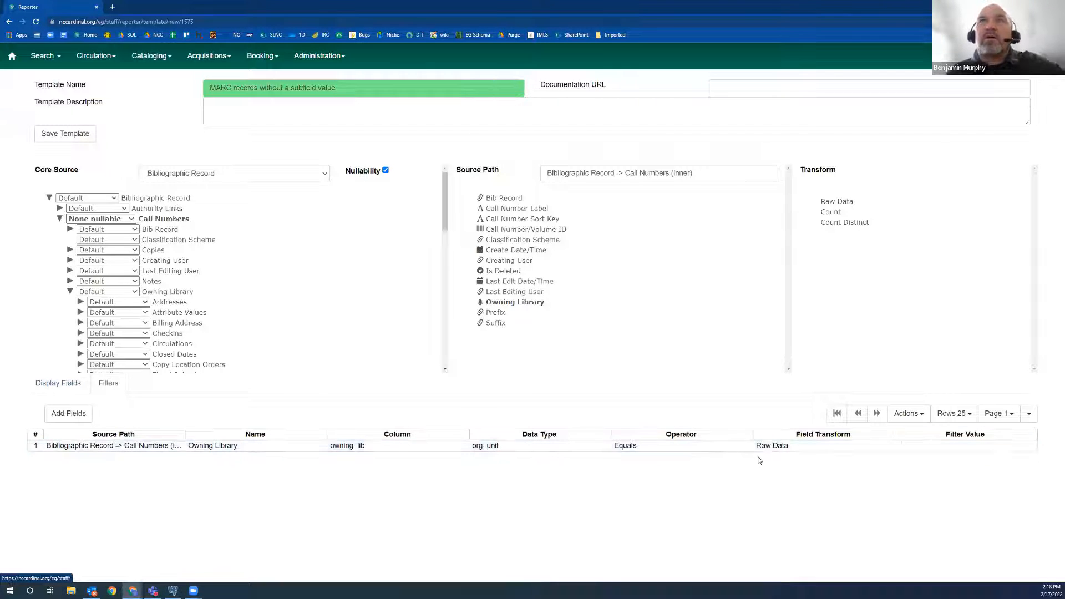
pyautogui.hotkey('ctrl', 'a')
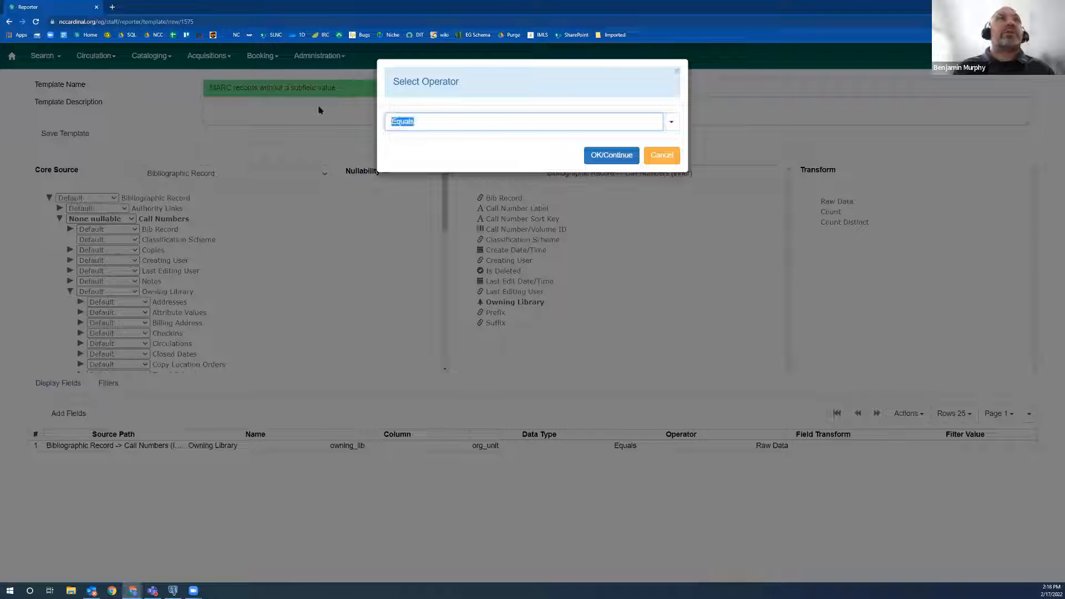
pyautogui.write('in')
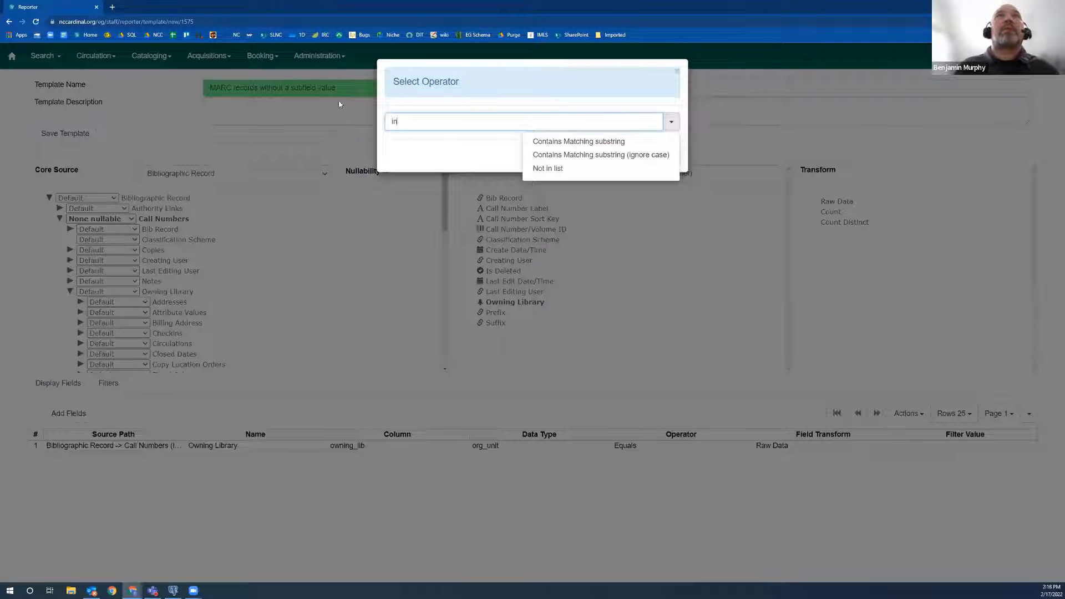
pyautogui.hotkey('ctrl', 'a')
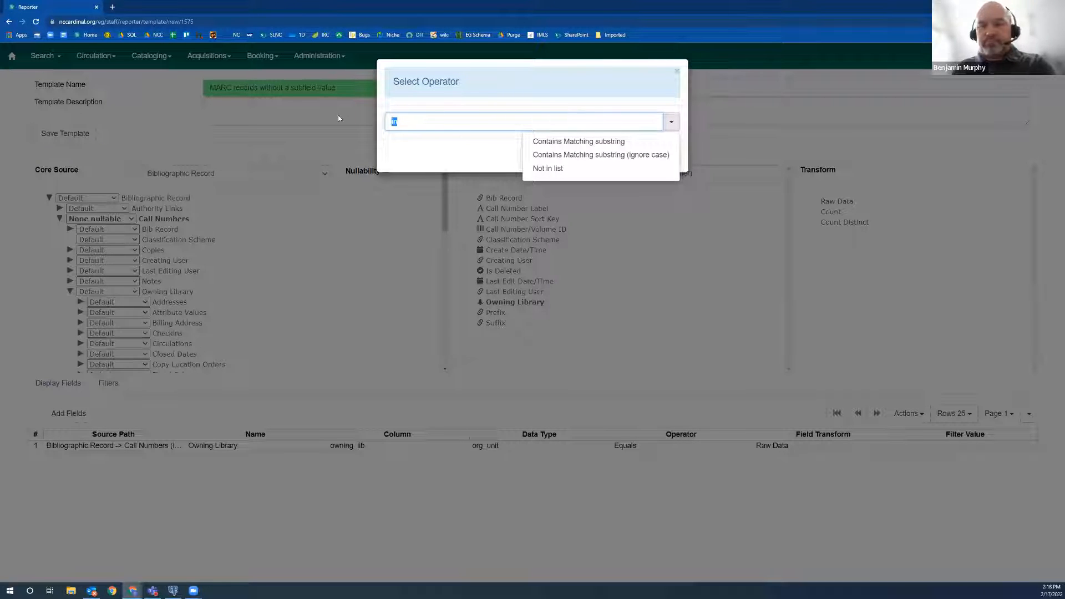
pyautogui.press('BackSpace')
pyautogui.click(671, 121)
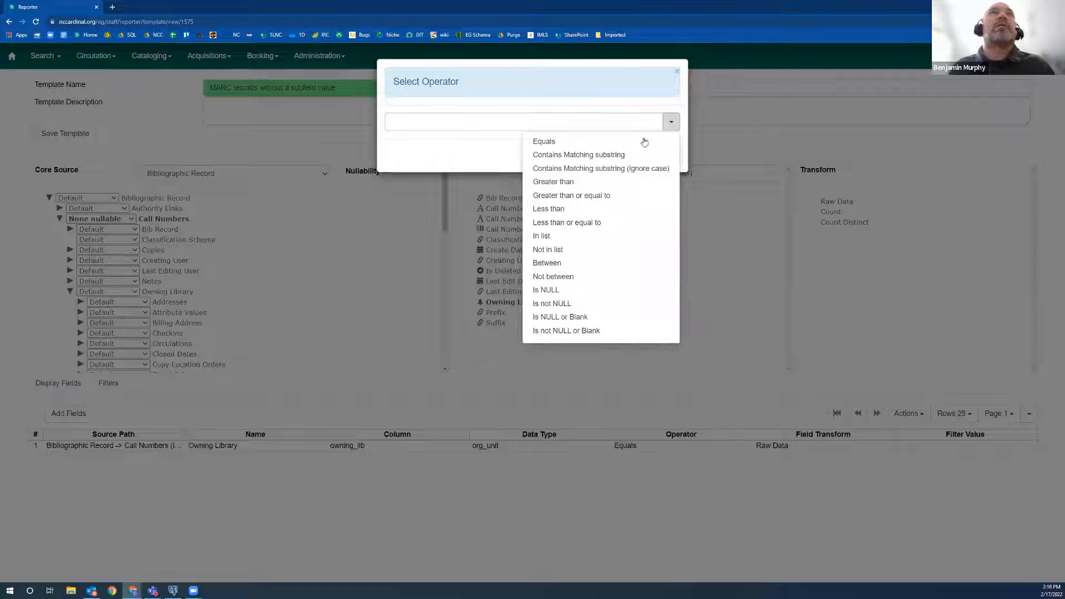
pyautogui.click(552, 236)
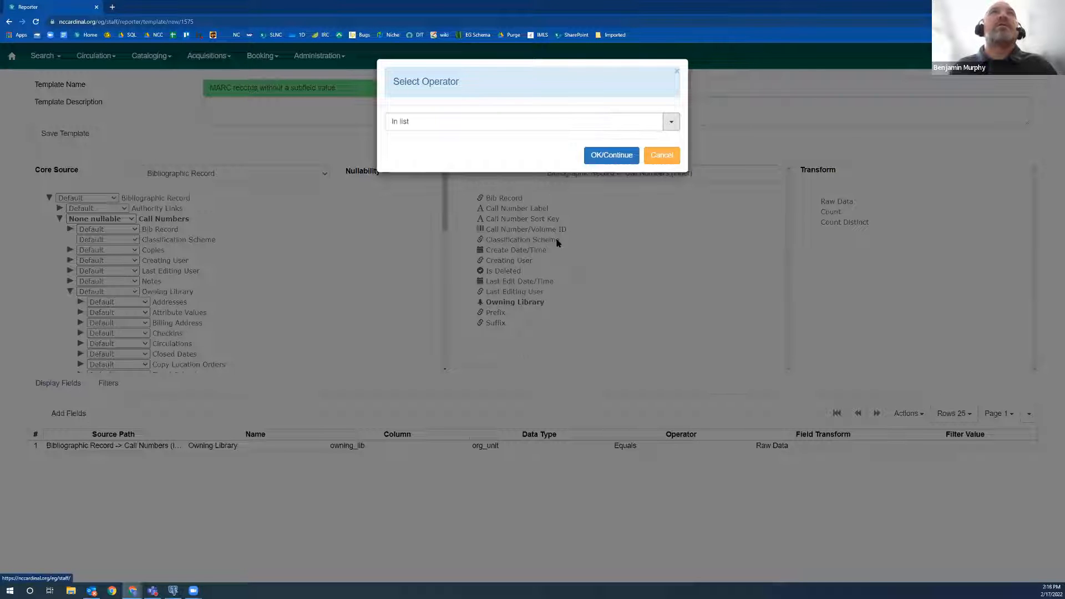
pyautogui.click(611, 157)
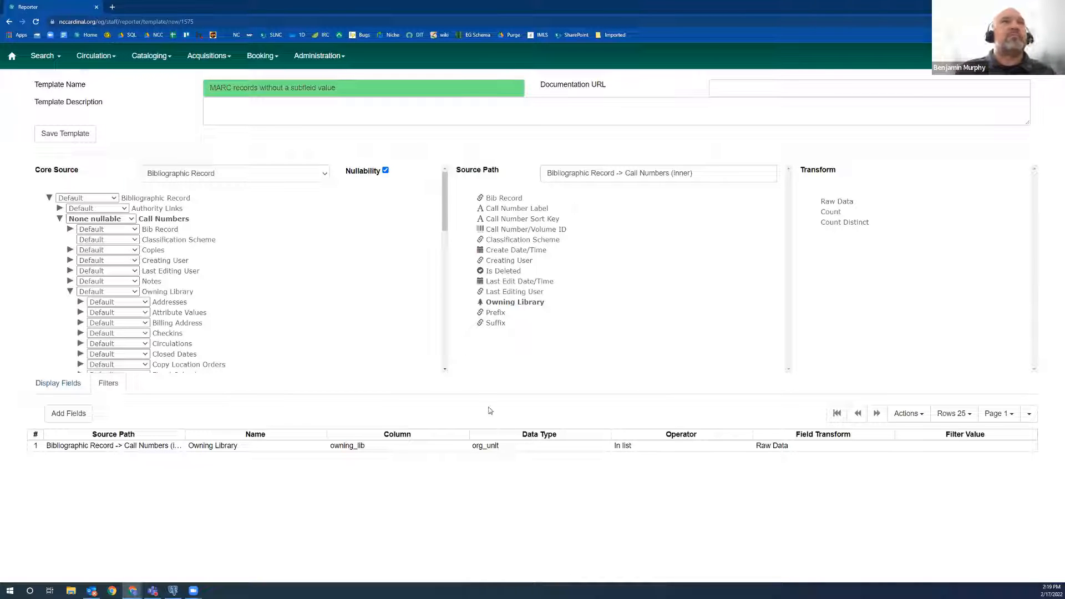
# Add the Subfield and Tag fields from Flattened MARC Fields to the display fields as Raw Data.
pyautogui.click(55, 383)
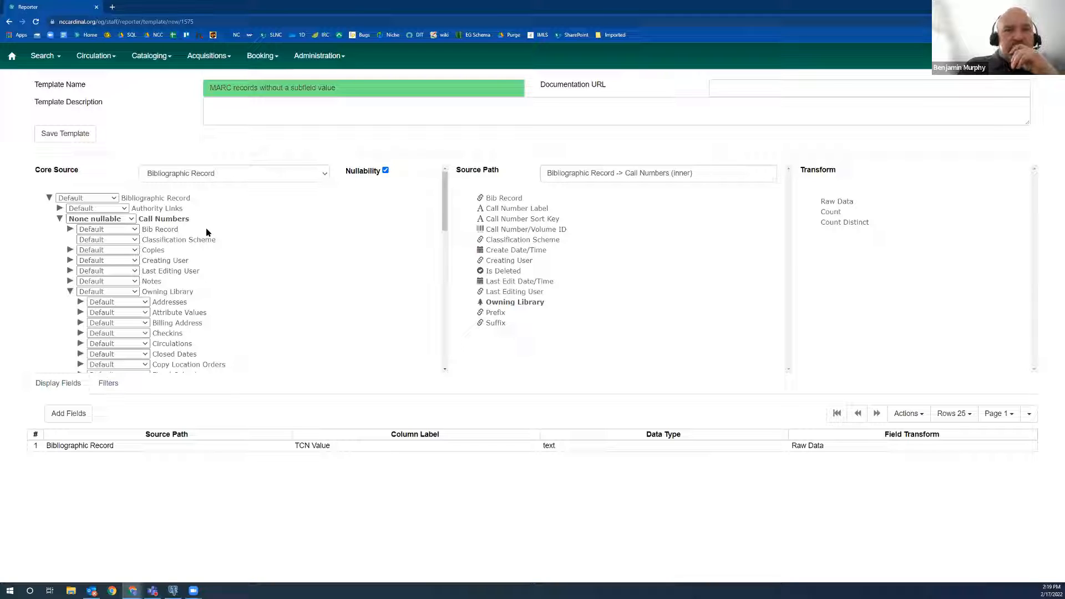
pyautogui.click(60, 219)
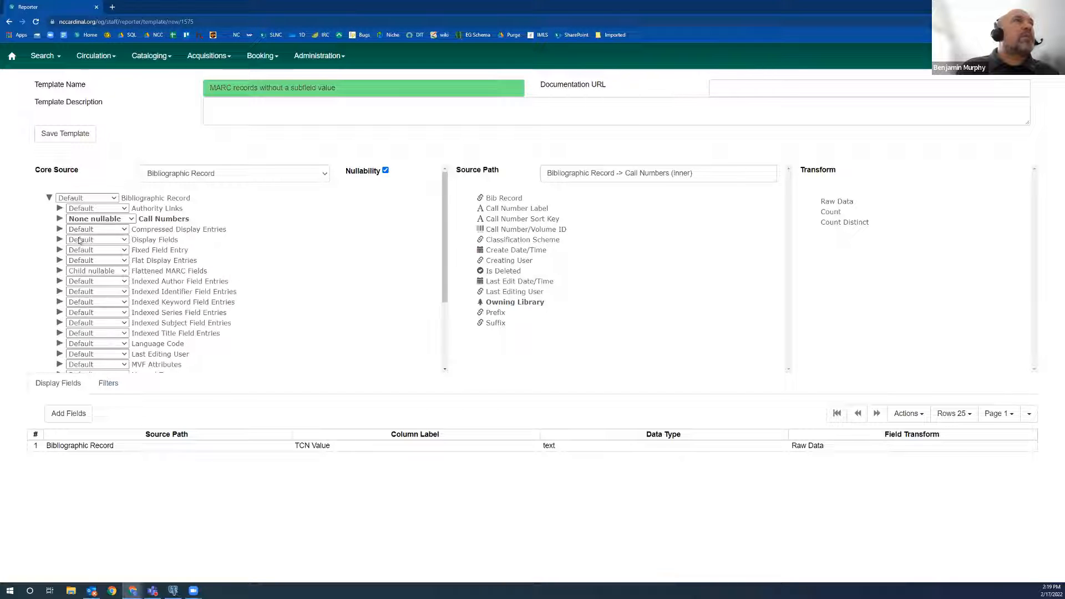
pyautogui.click(183, 273)
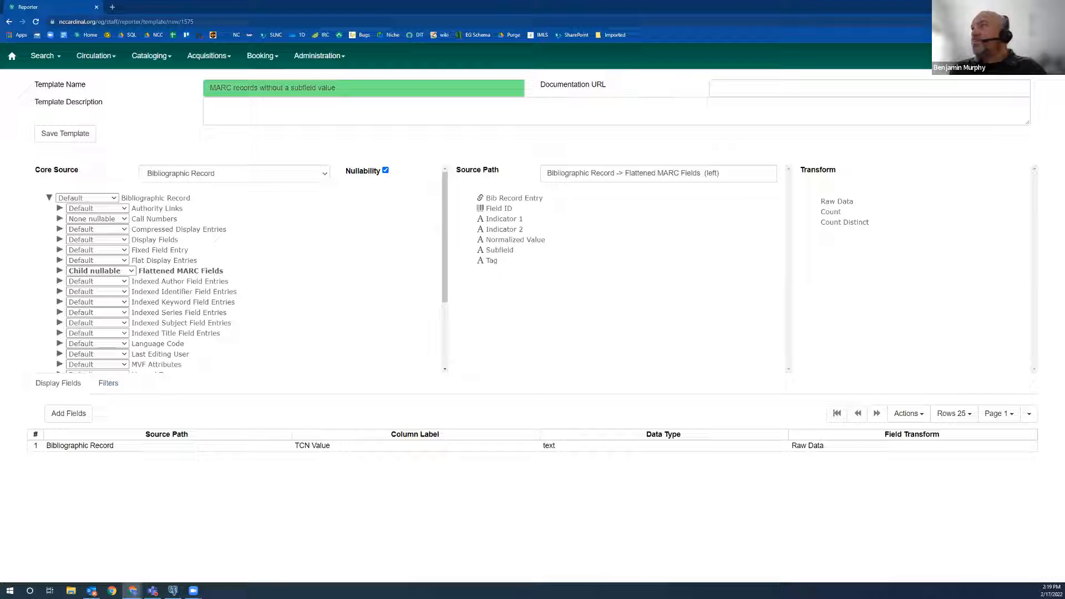
pyautogui.click(497, 251)
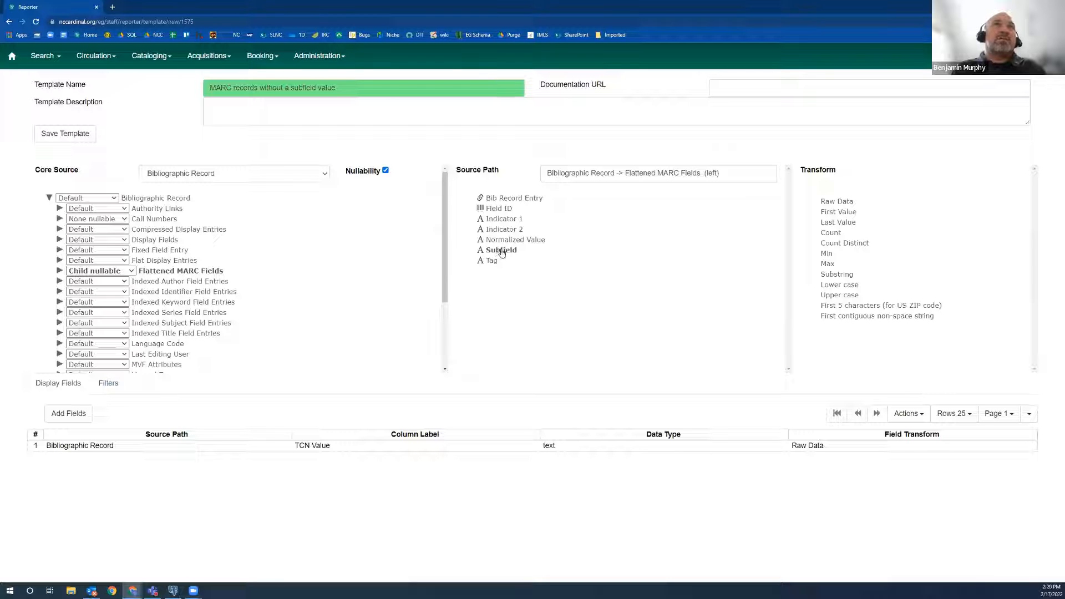
pyautogui.click(835, 203)
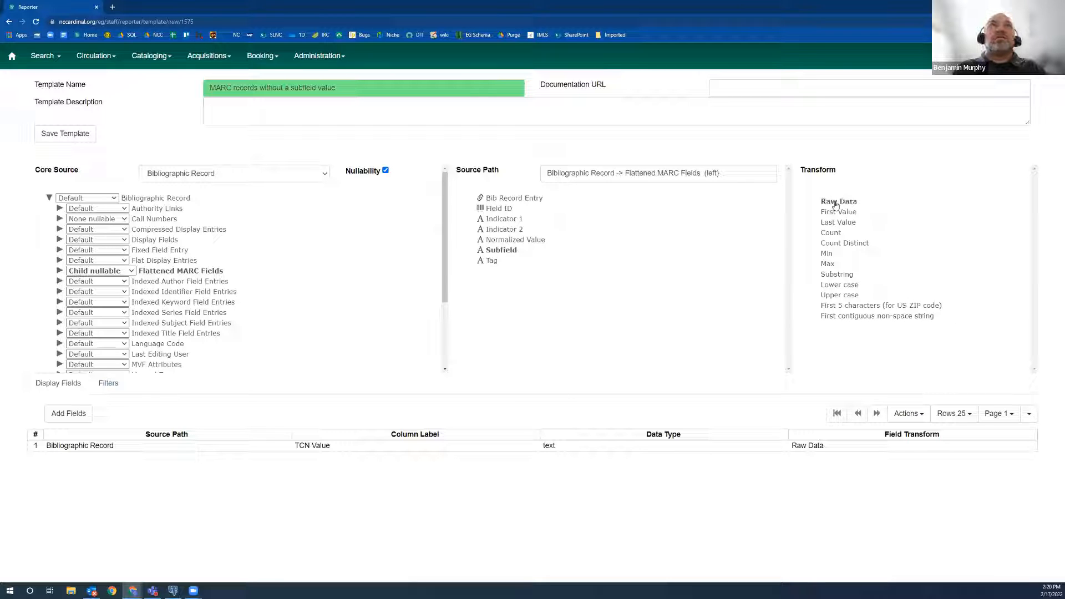
pyautogui.click(76, 415)
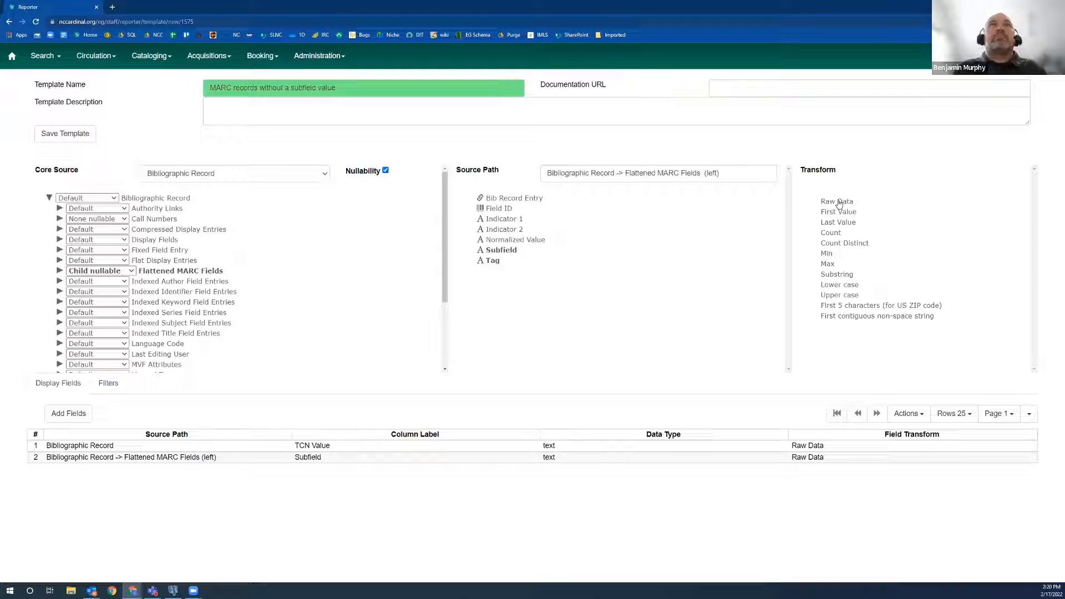
pyautogui.click(838, 203)
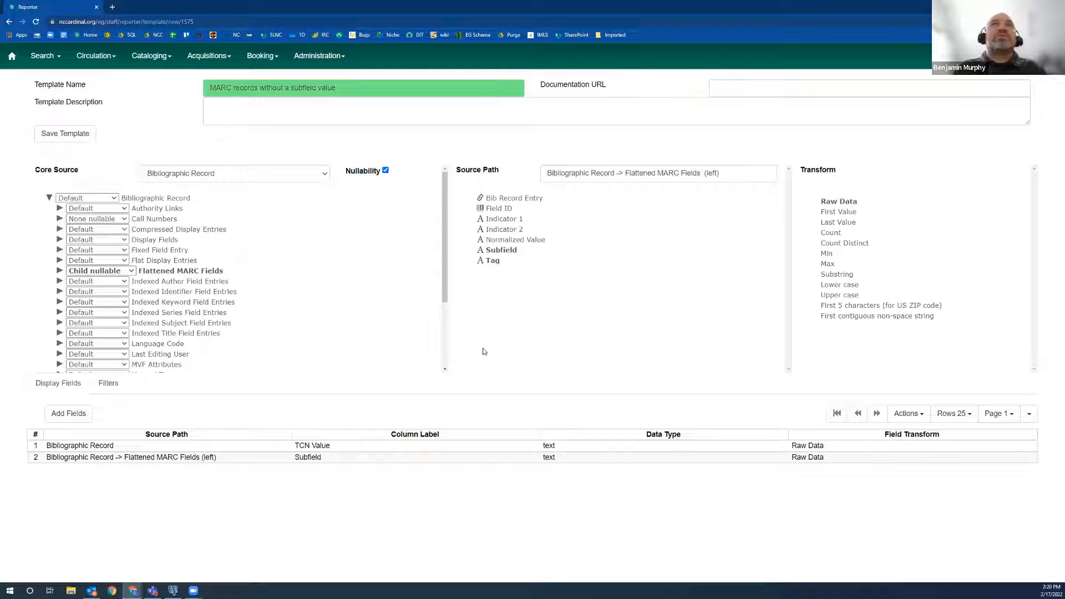
pyautogui.click(74, 416)
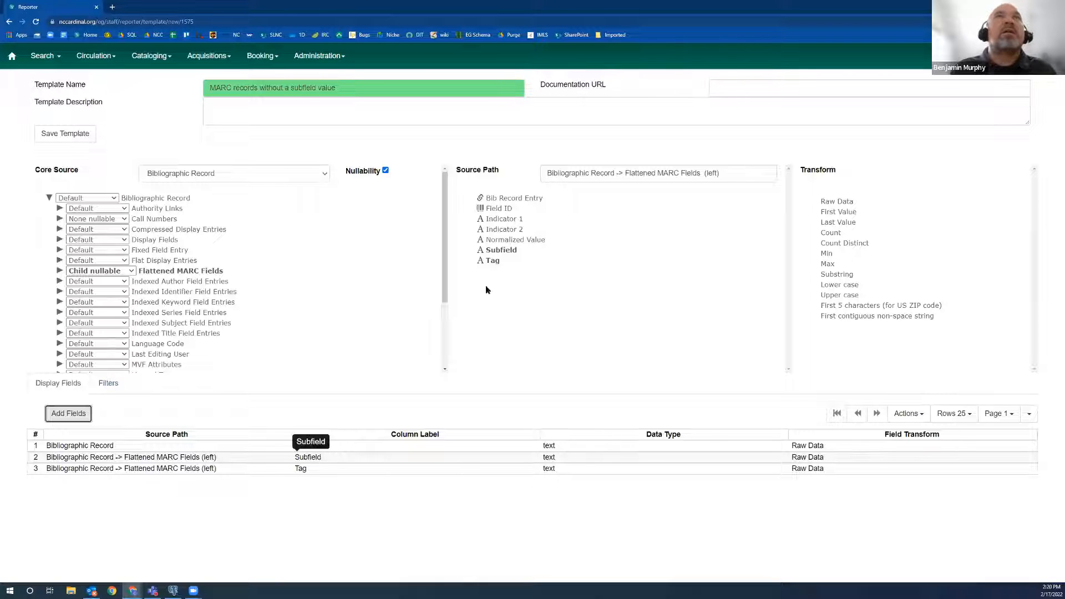
# Add the Normalized Value field from Flattened MARC Fields to the display fields as Raw Data.
pyautogui.click(523, 241)
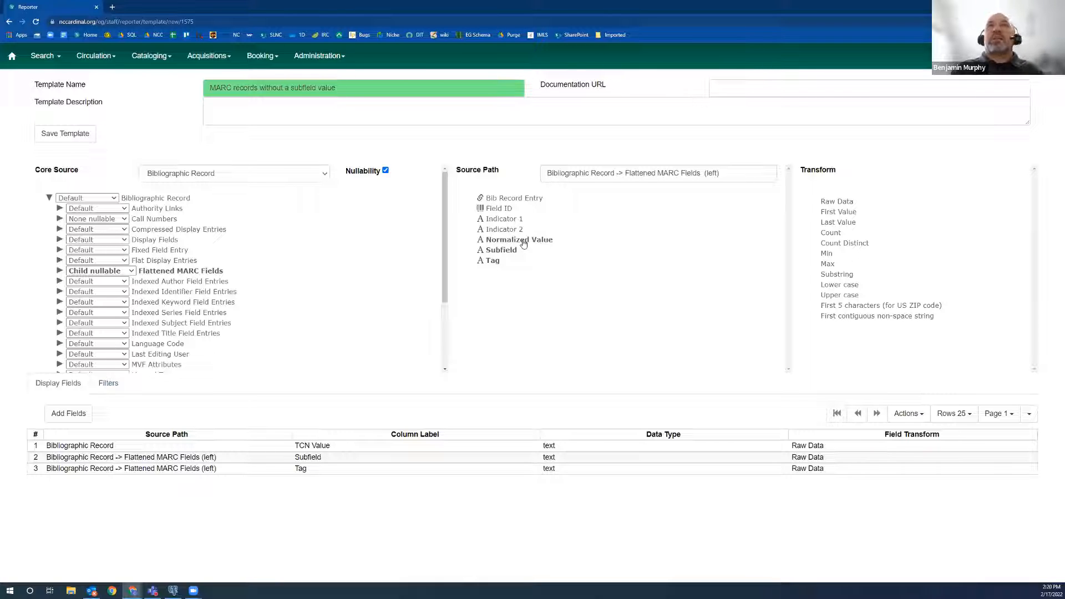
pyautogui.click(830, 205)
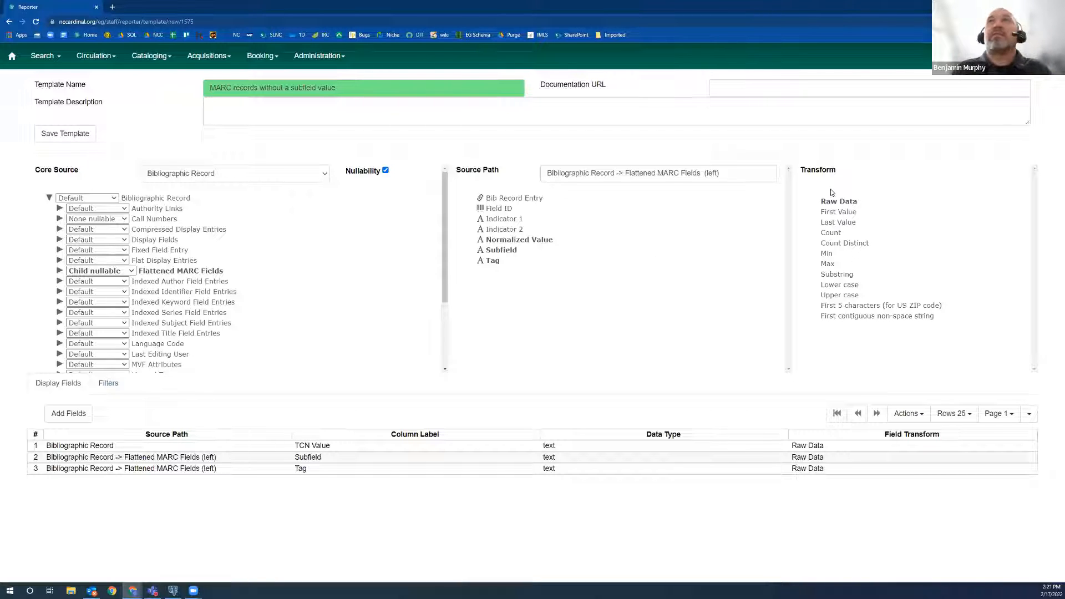
pyautogui.click(87, 413)
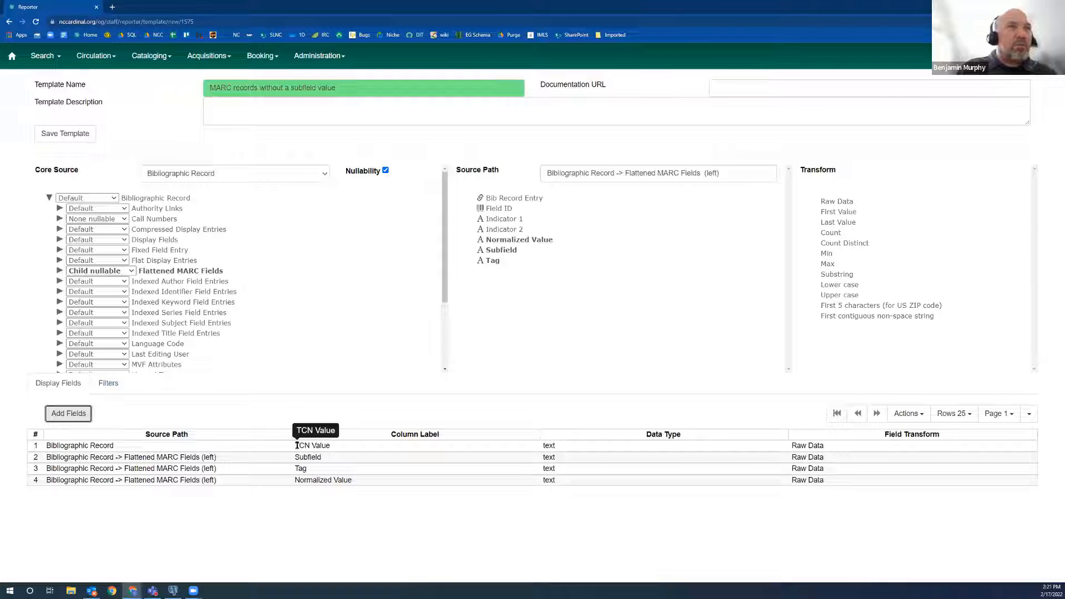
# Review the TCN Value, Subfield, Tag and Normalized Value display fields, the existing filter, and the options available for a display field.
pyautogui.doubleClick(300, 446)
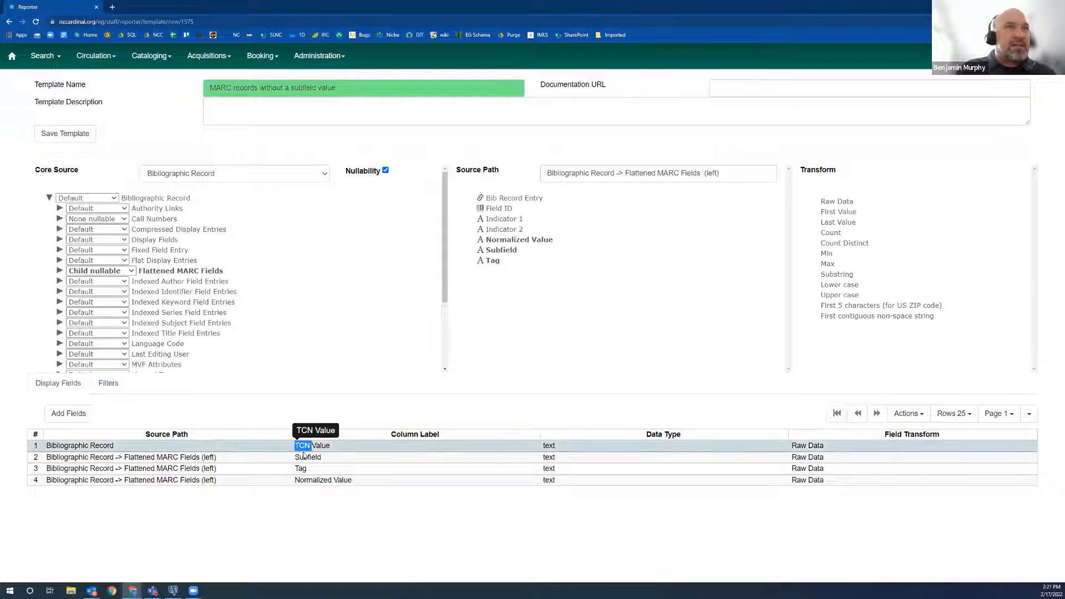
pyautogui.doubleClick(307, 458)
pyautogui.doubleClick(304, 470)
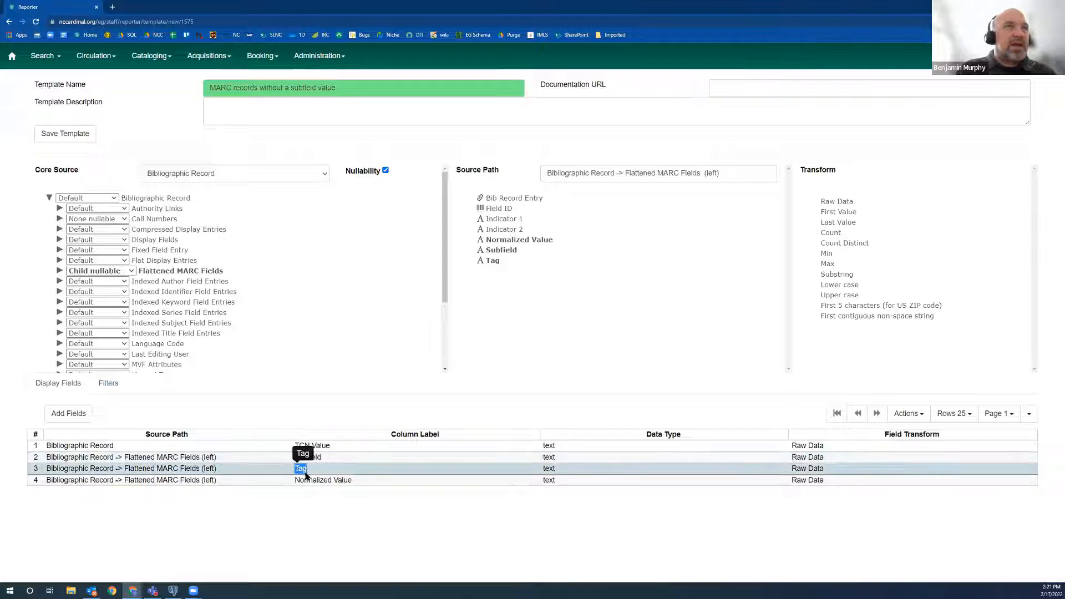
pyautogui.doubleClick(310, 480)
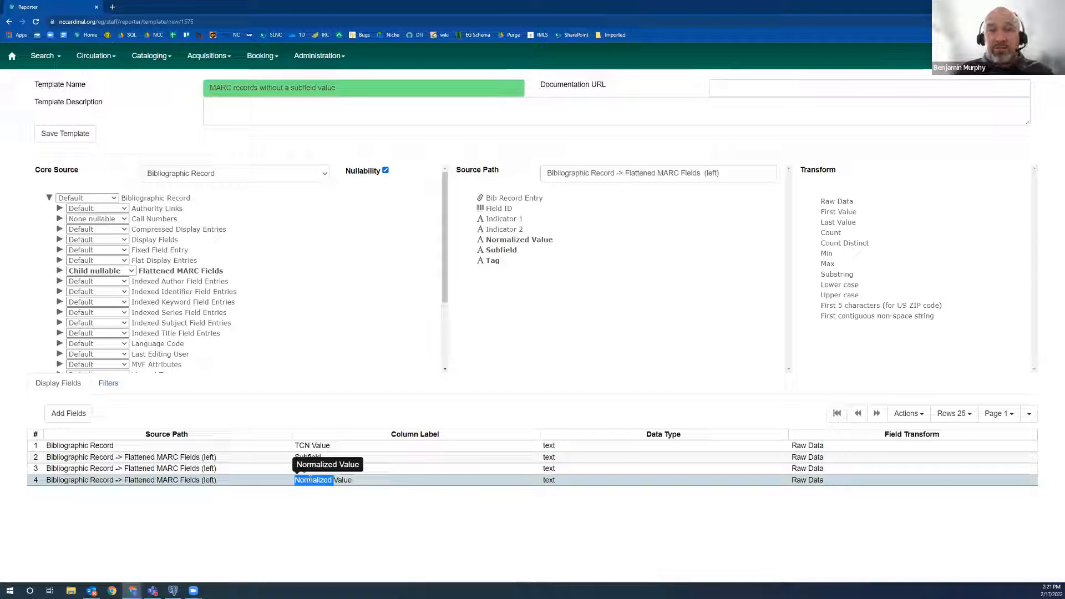
pyautogui.click(108, 383)
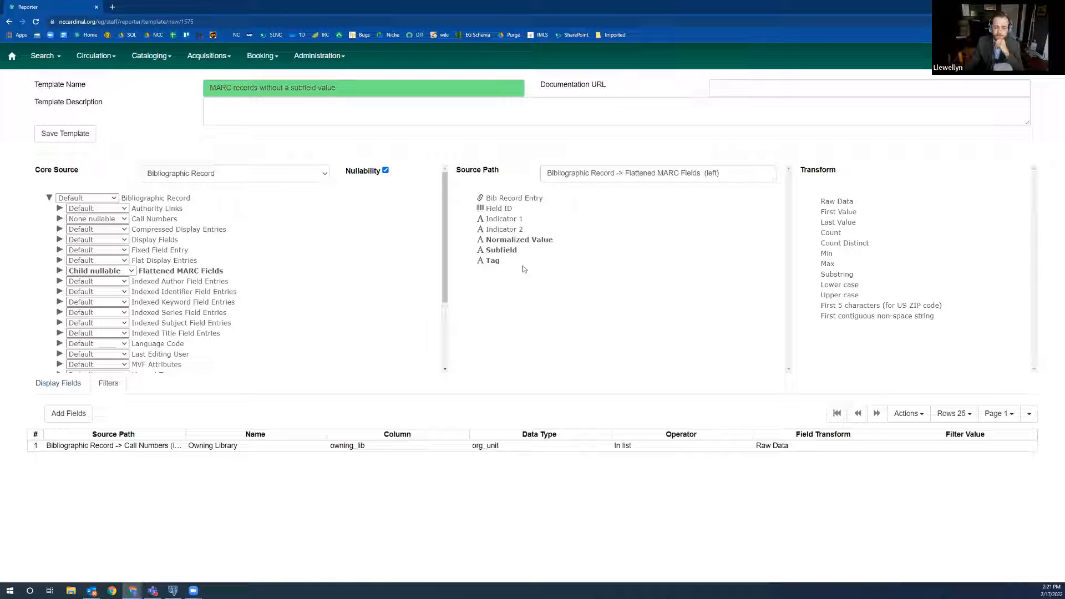
pyautogui.click(51, 386)
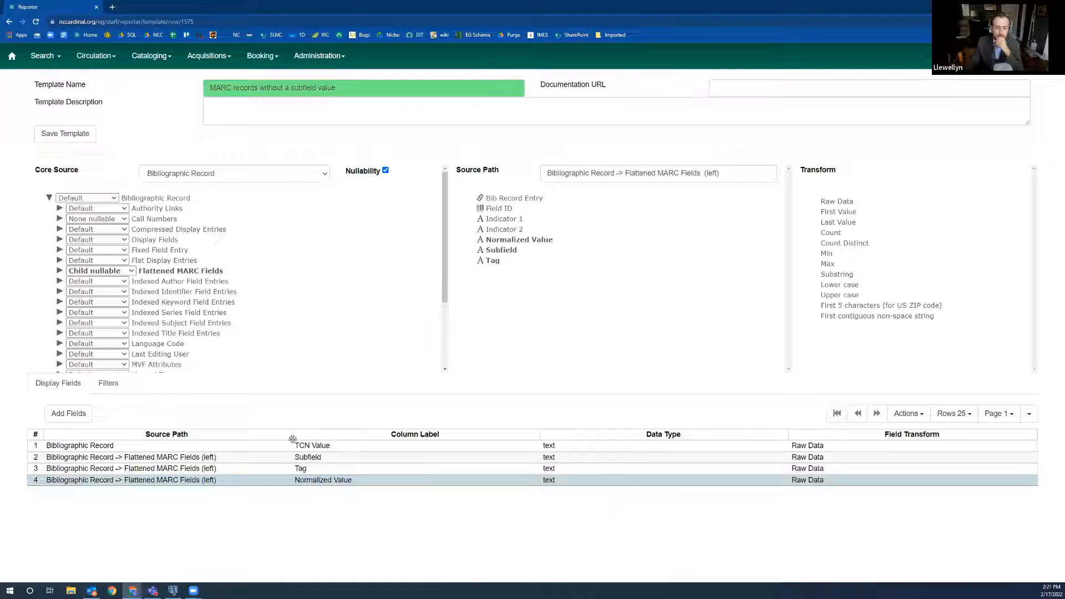
pyautogui.click(311, 445)
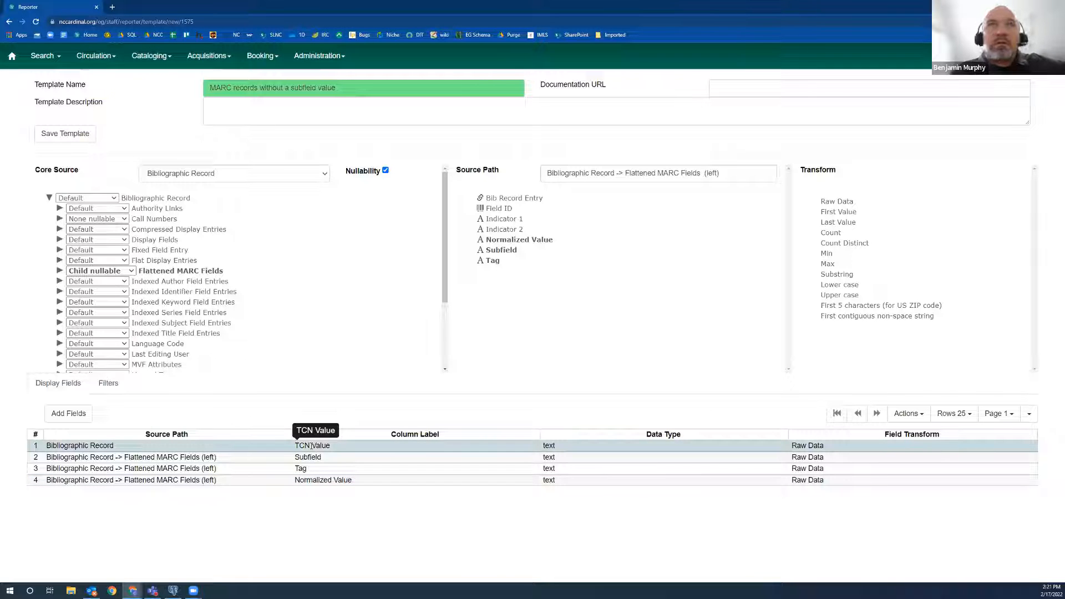
pyautogui.rightClick(325, 446)
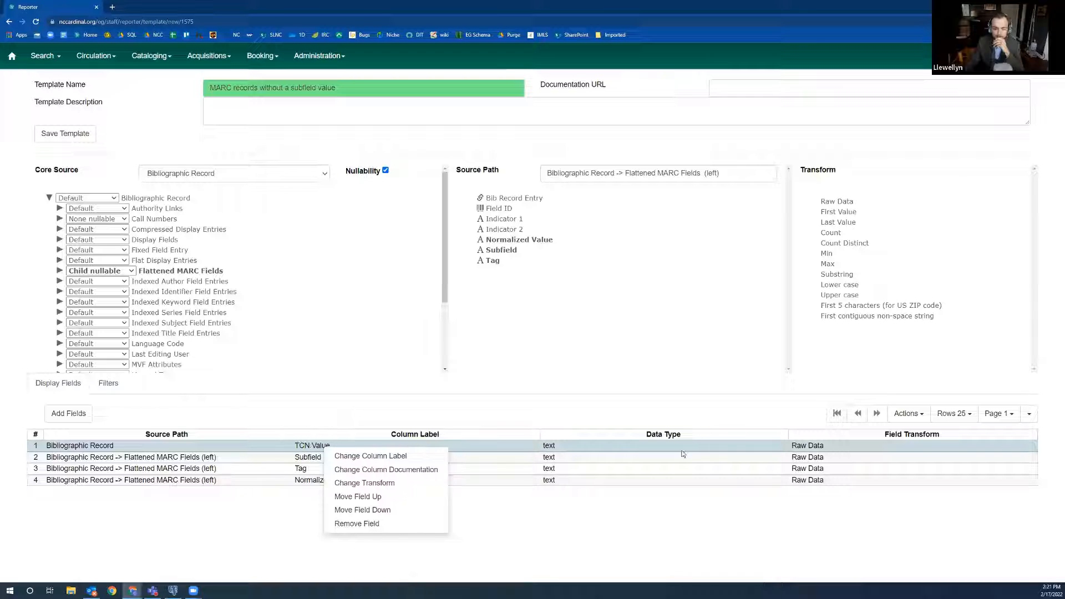
pyautogui.click(244, 497)
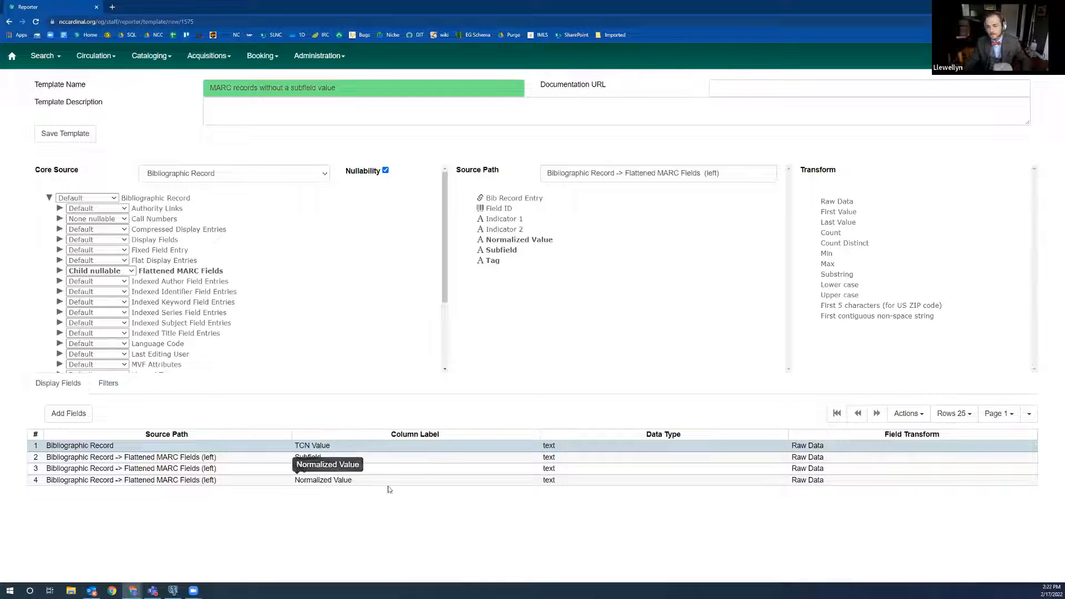
pyautogui.click(350, 481)
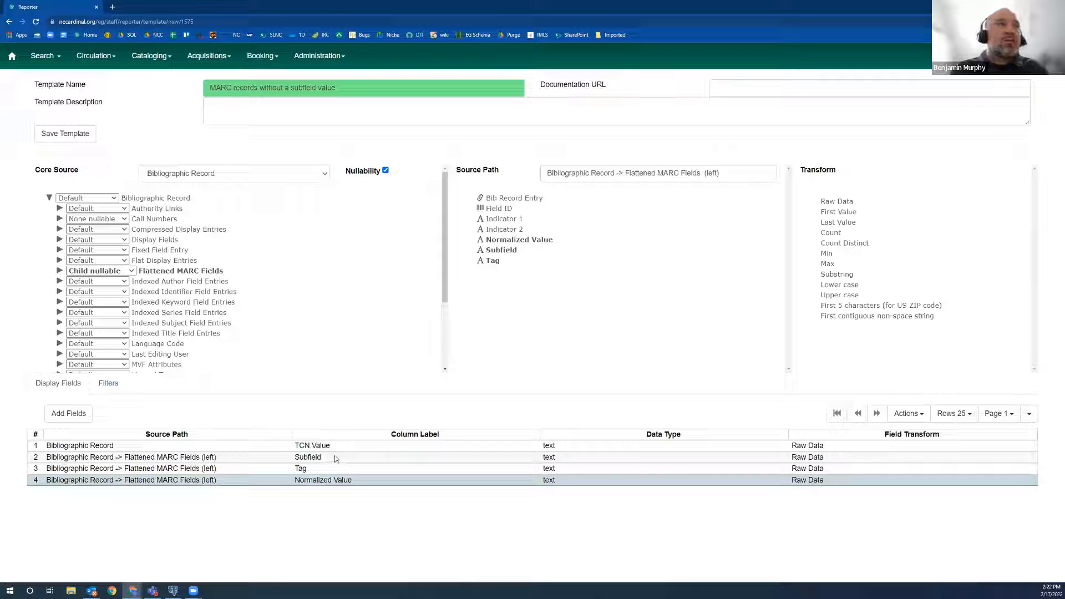
# Remove Subfield, Tag and Normalized Value from the display fields and add them again with the First Value transform.
pyautogui.click(336, 458)
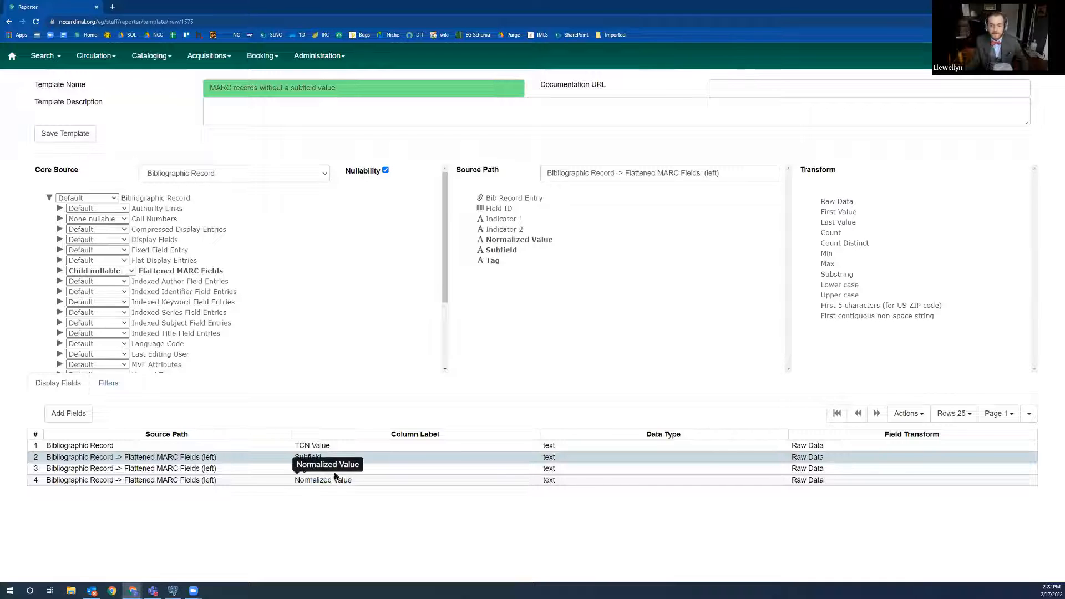
pyautogui.rightClick(341, 457)
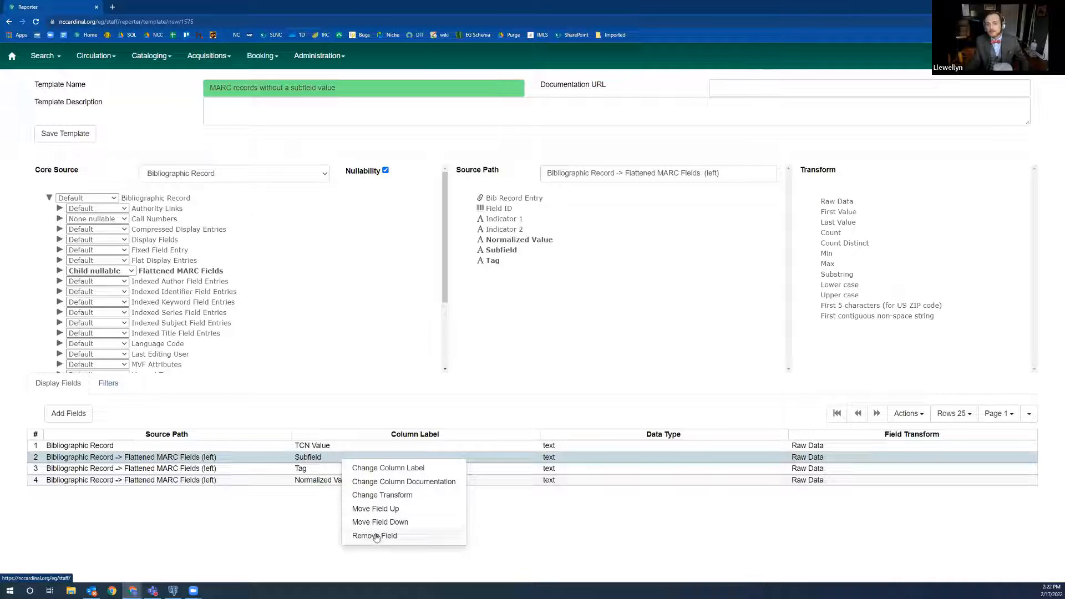
pyautogui.click(375, 536)
pyautogui.rightClick(333, 459)
pyautogui.click(363, 535)
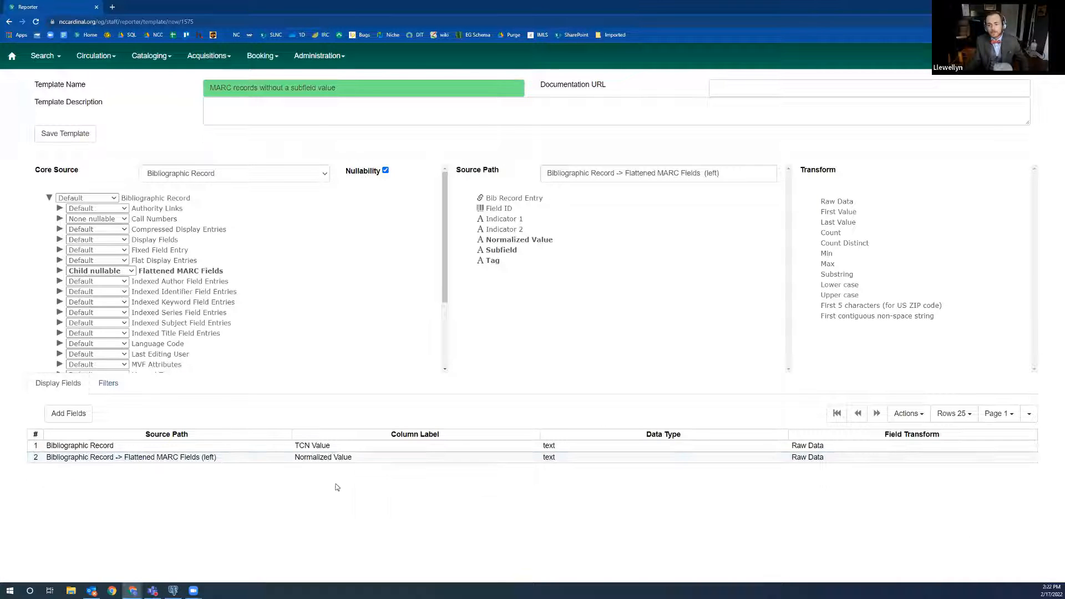
pyautogui.rightClick(332, 458)
pyautogui.click(363, 535)
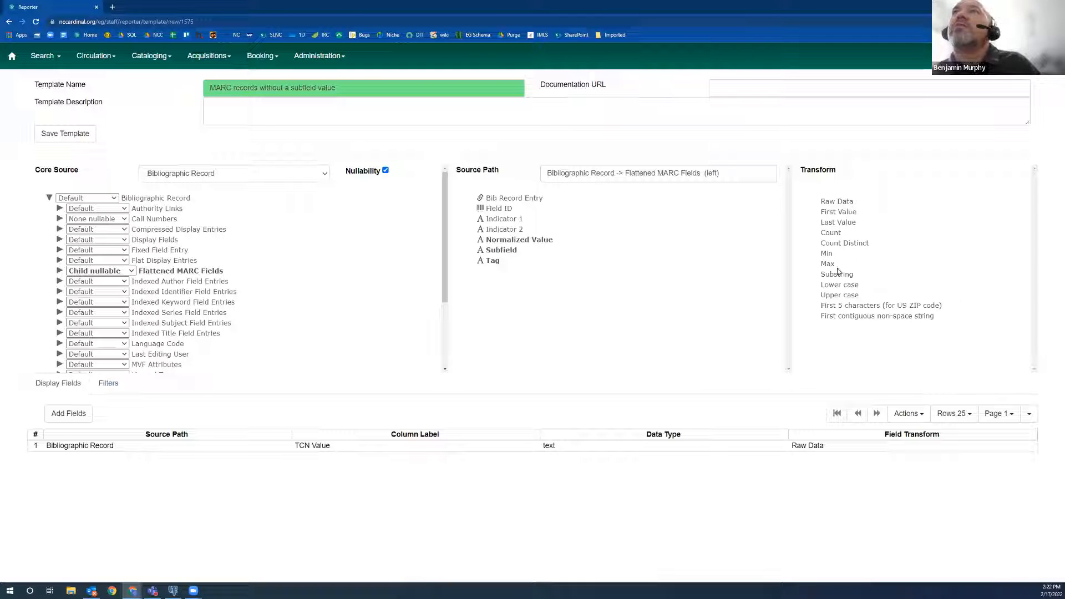
pyautogui.click(841, 213)
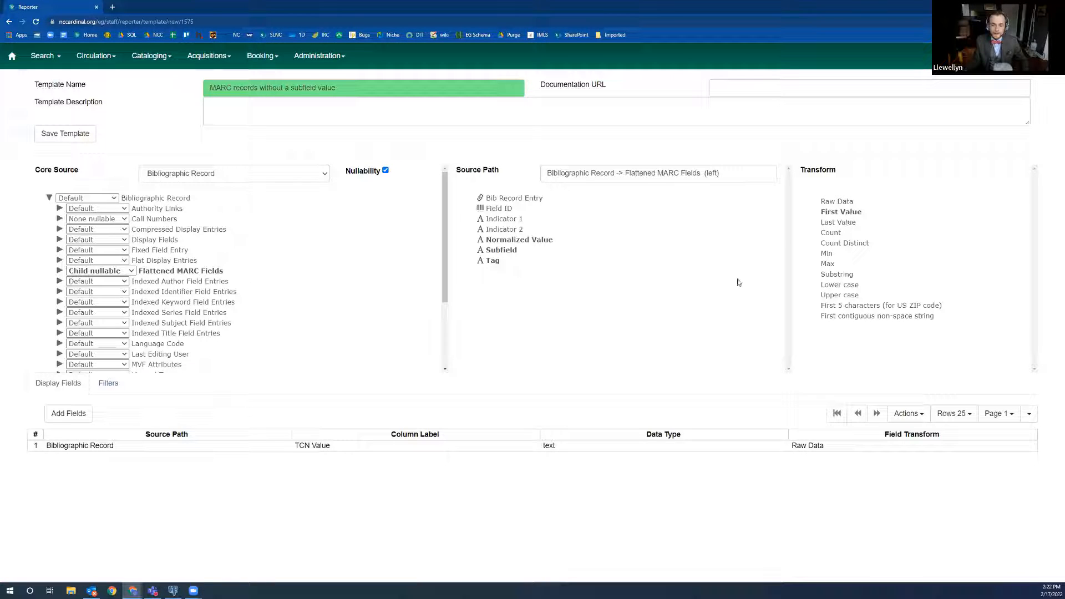
pyautogui.click(70, 414)
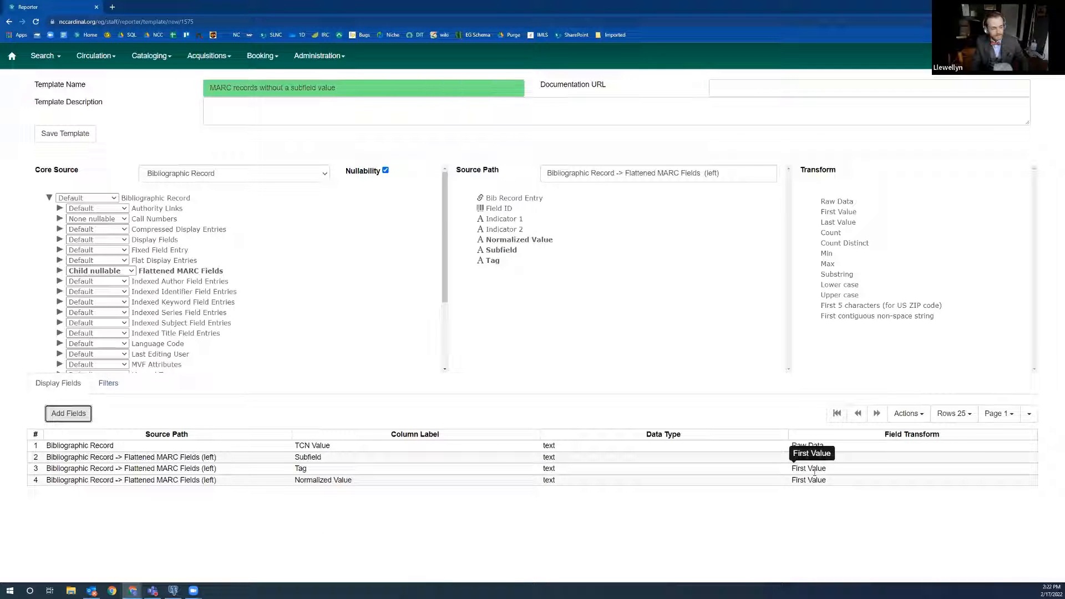
# Add Subfield from Flattened MARC Fields to the filters as Raw Data and set its filter value to 520.
pyautogui.click(108, 383)
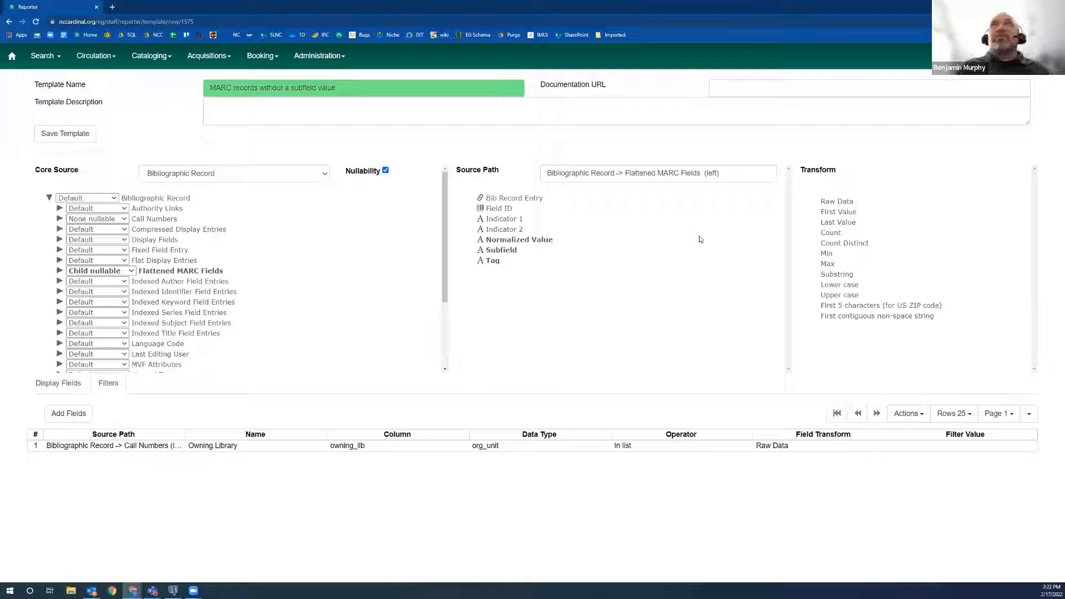
pyautogui.click(503, 251)
pyautogui.click(505, 253)
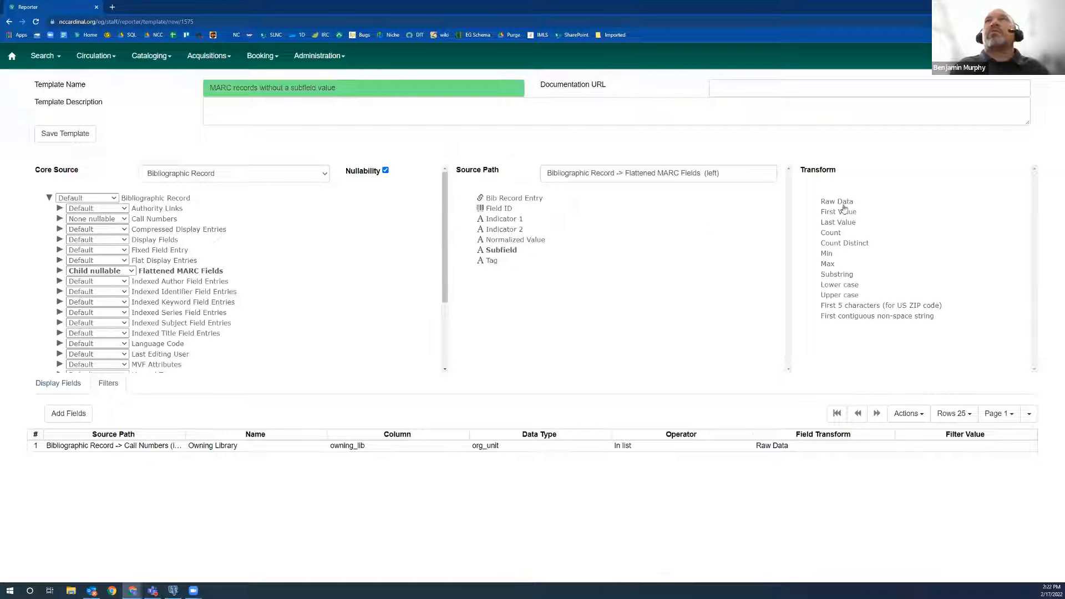
pyautogui.click(68, 413)
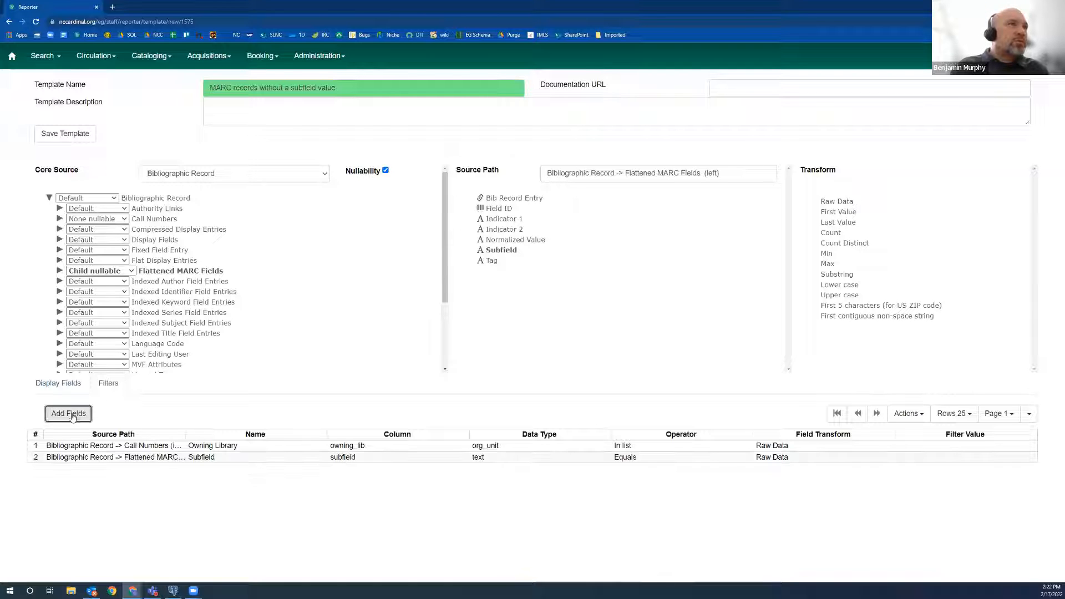
pyautogui.rightClick(612, 459)
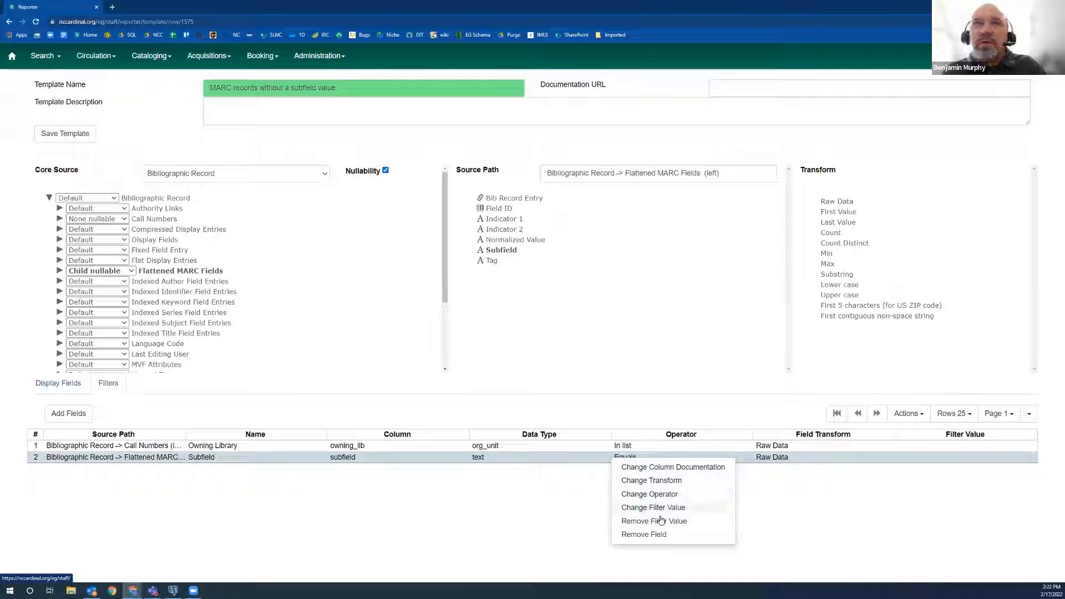
pyautogui.click(682, 517)
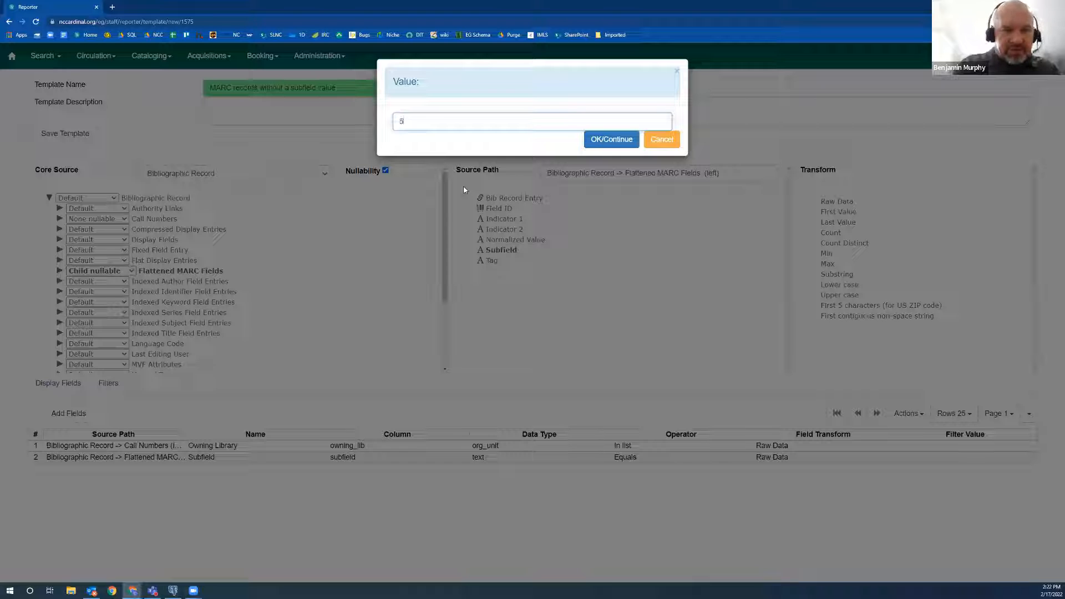
pyautogui.click(596, 140)
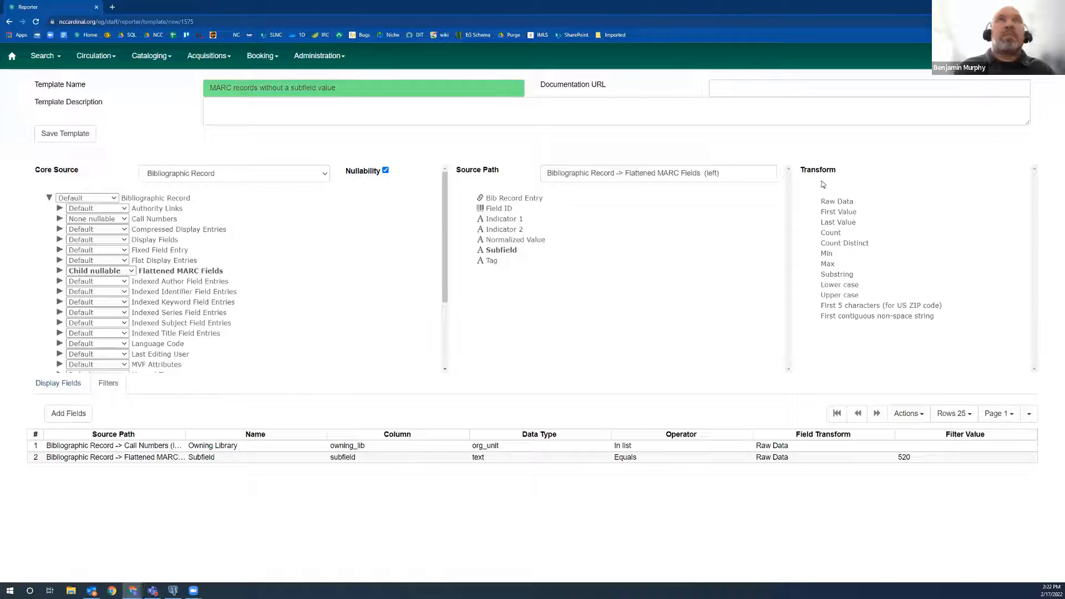
# Add Tag from Flattened MARC Fields to the filters as Raw Data and set its filter value to a.
pyautogui.click(491, 261)
pyautogui.click(829, 203)
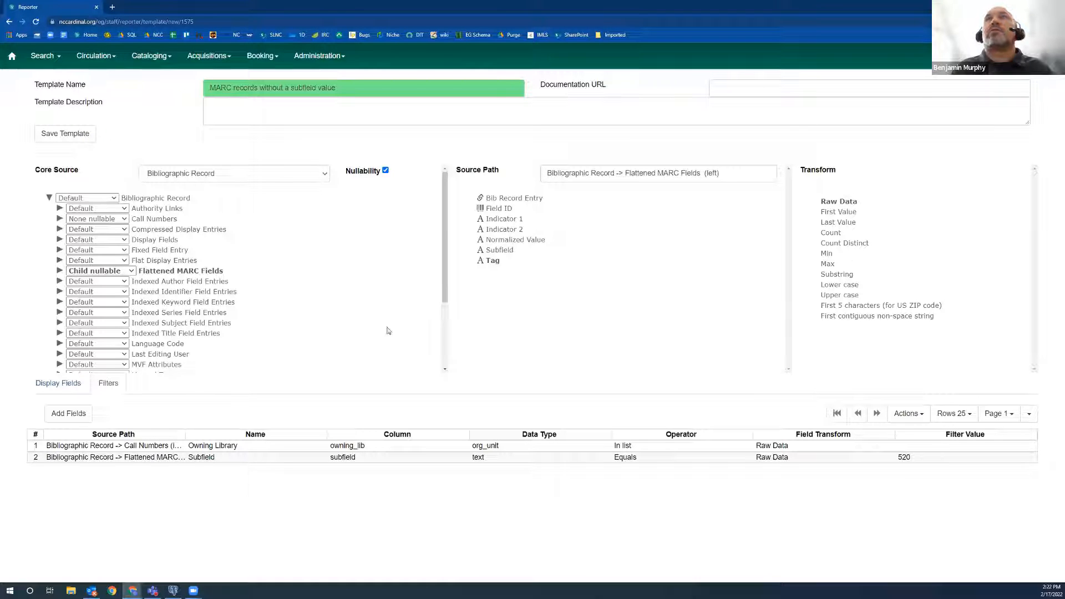
pyautogui.click(77, 413)
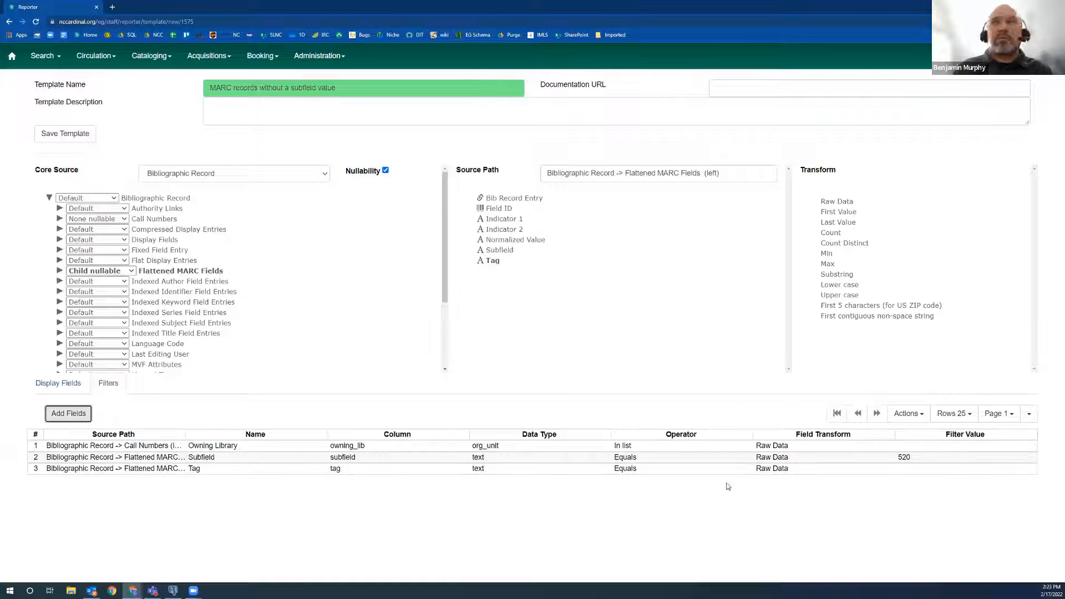
pyautogui.rightClick(800, 471)
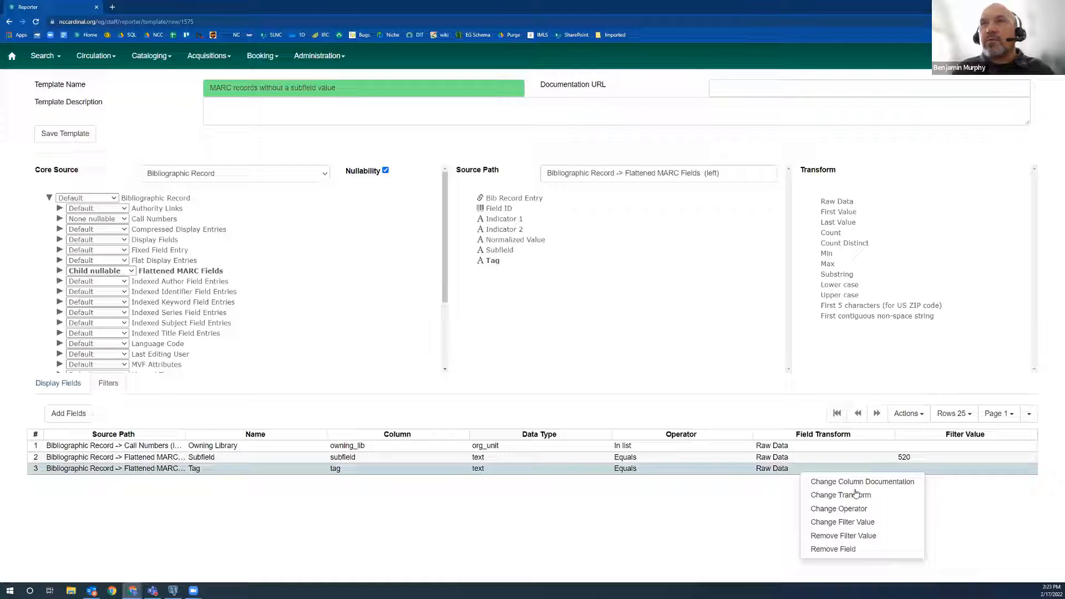
pyautogui.click(851, 524)
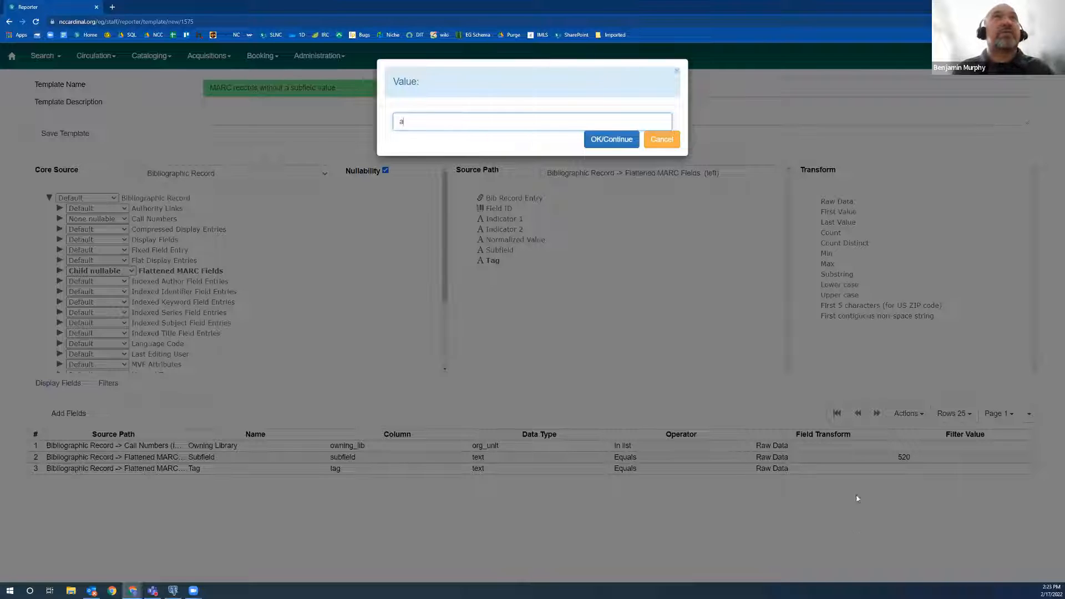
pyautogui.press('Return')
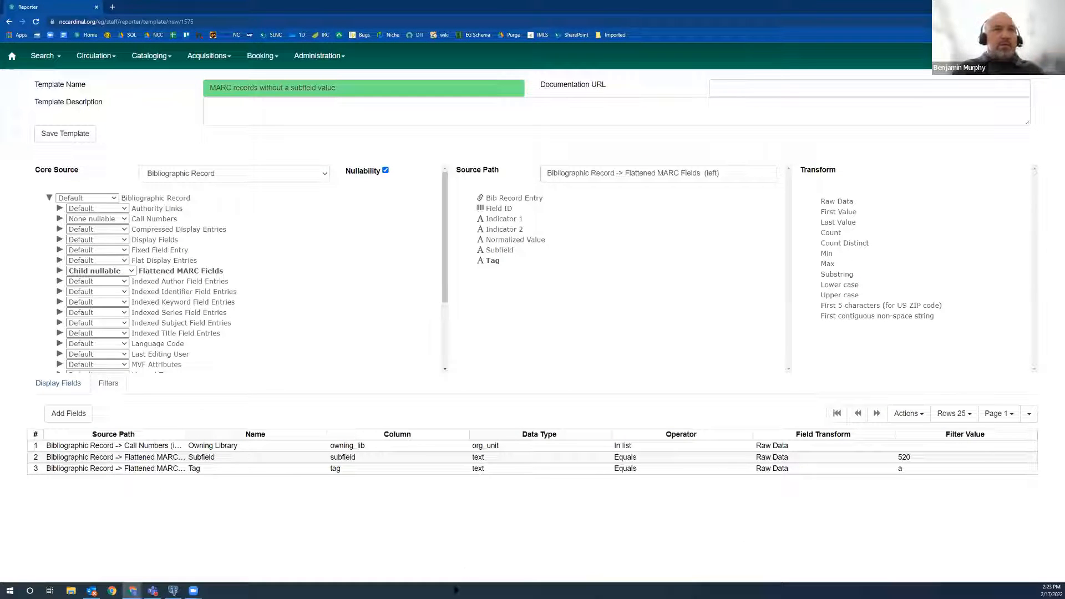
# Add the Is Deleted? field from the Bibliographic Record source to the display fields as Raw Data.
pyautogui.click(60, 384)
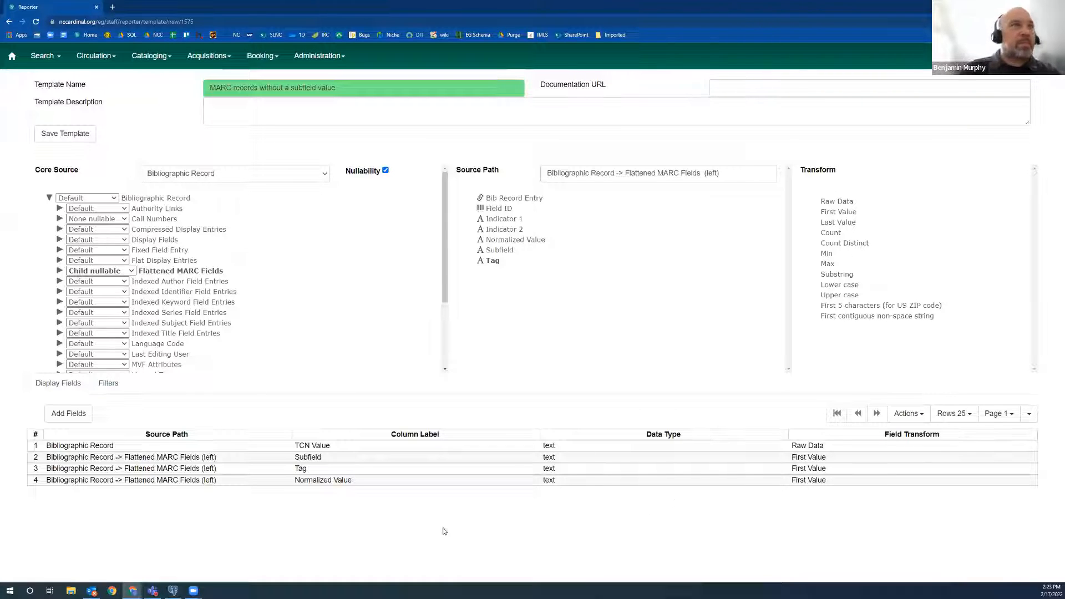
pyautogui.click(113, 387)
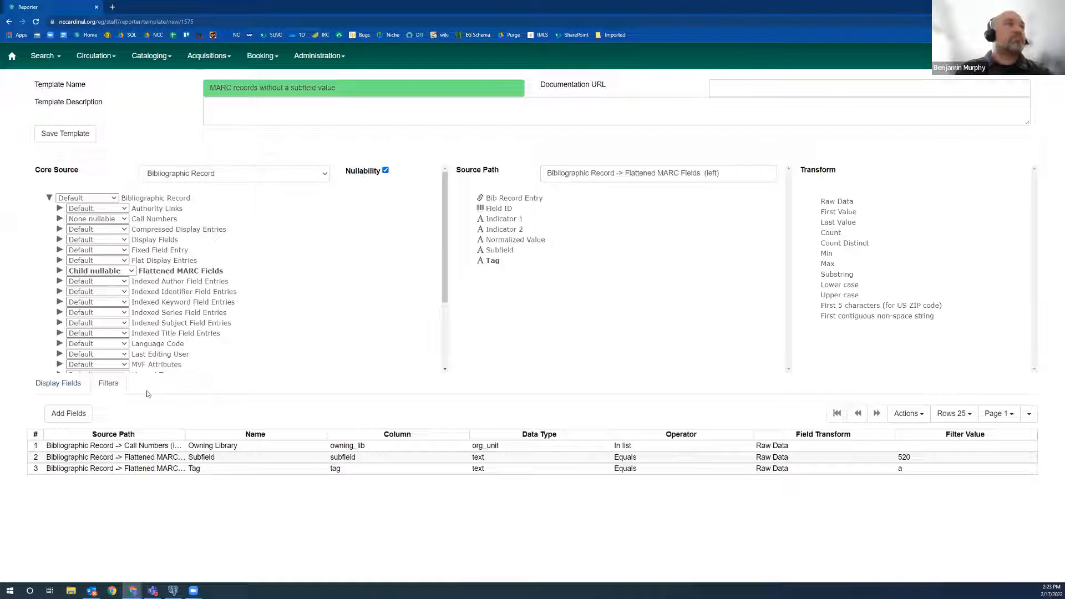
pyautogui.click(59, 388)
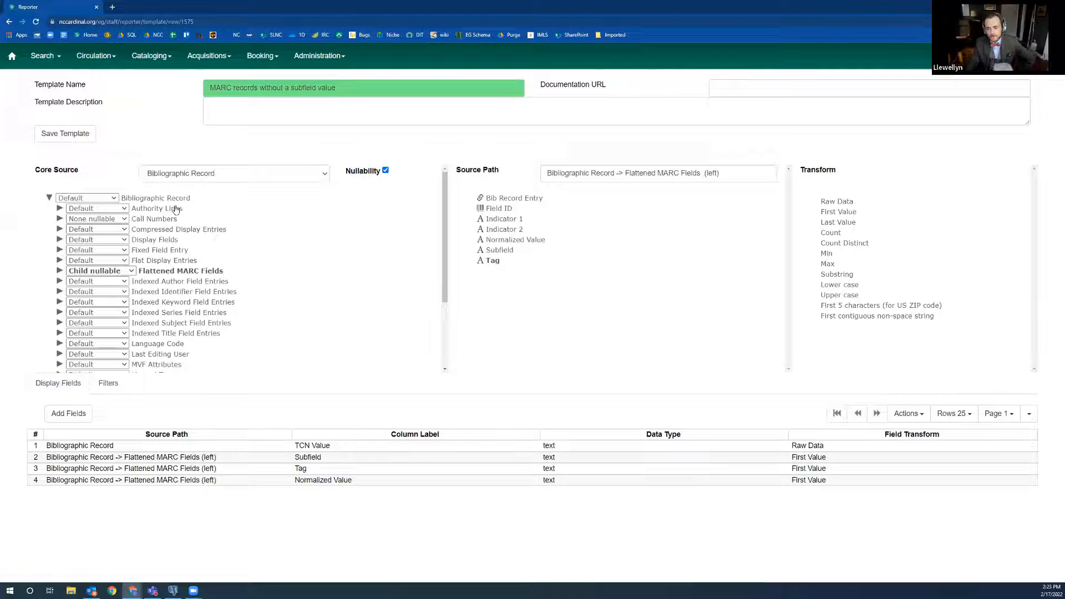
pyautogui.click(157, 198)
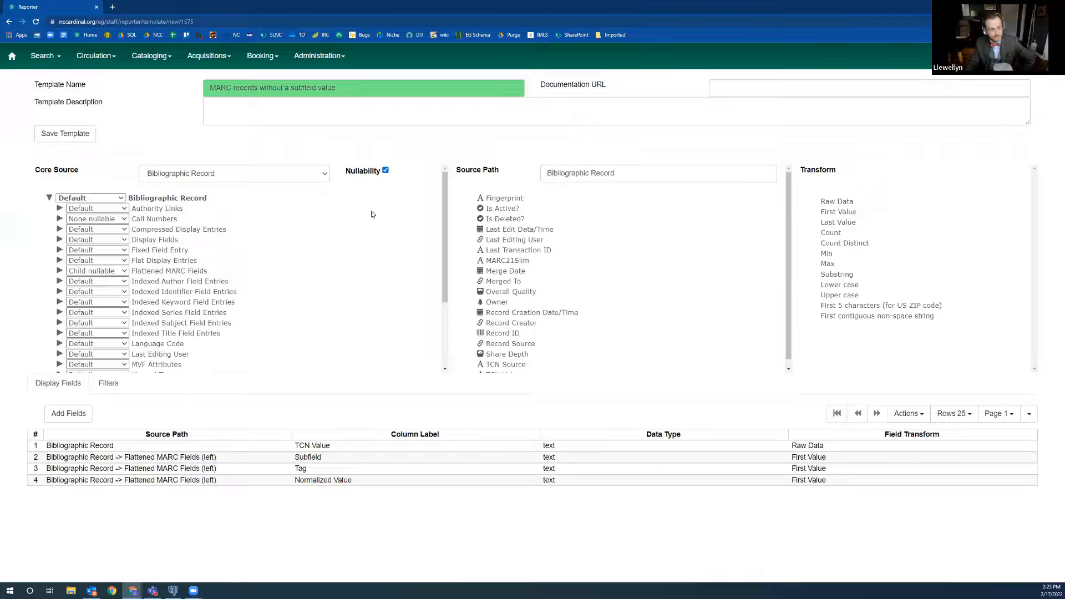
pyautogui.click(519, 219)
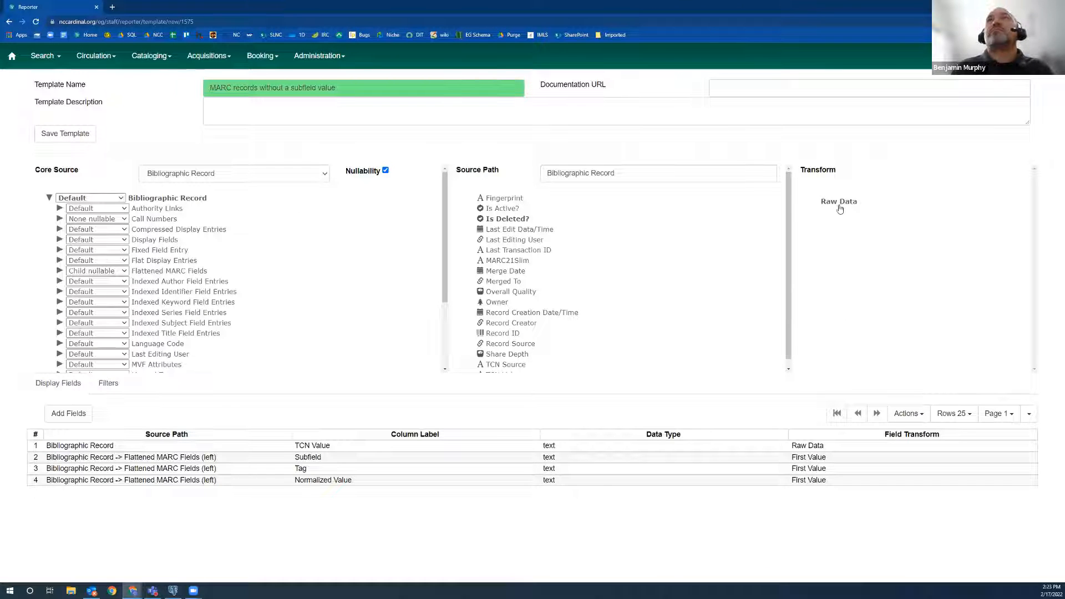
pyautogui.click(70, 414)
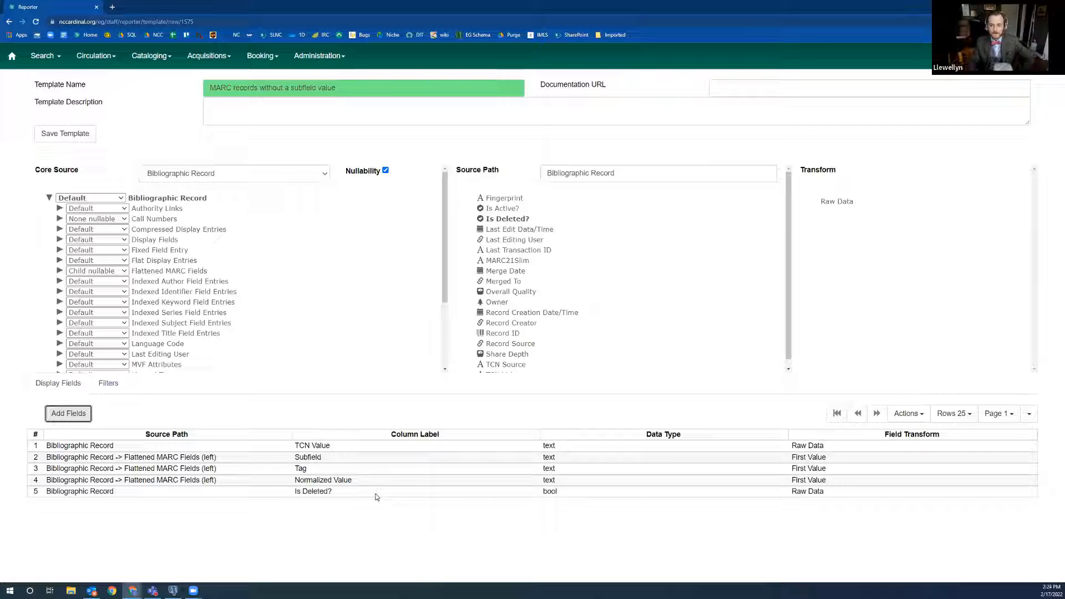
# Begin the template description with the word "Report".
pyautogui.click(211, 520)
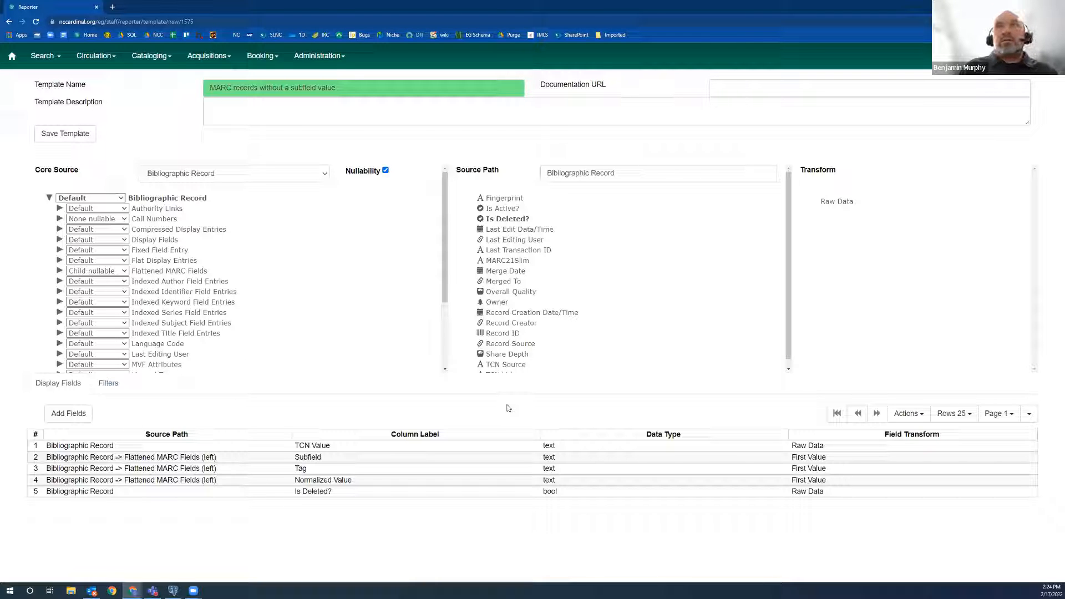
pyautogui.click(265, 108)
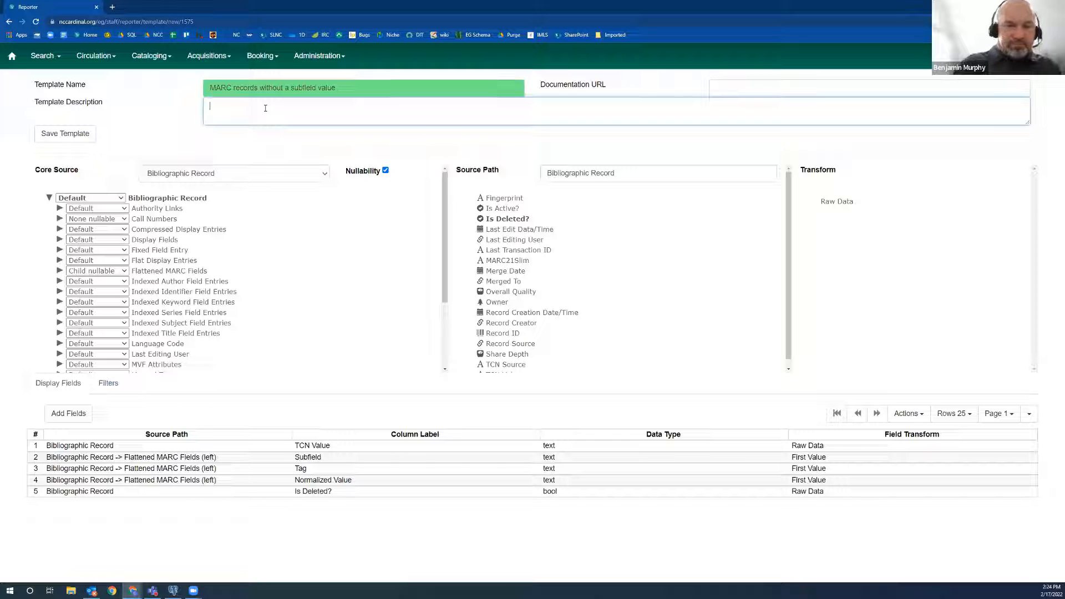
pyautogui.write('Fi')
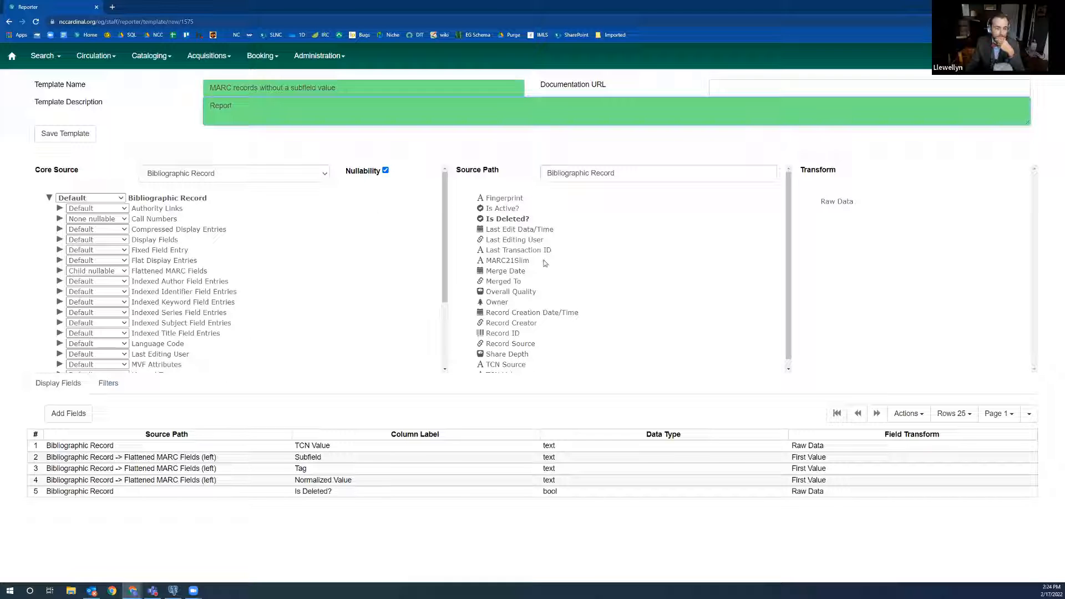
# Add Author (normalized) and Title Proper (normalized) from Simple Record Extracts to the display fields as Raw Data.
pyautogui.scroll(-1, 544, 263)
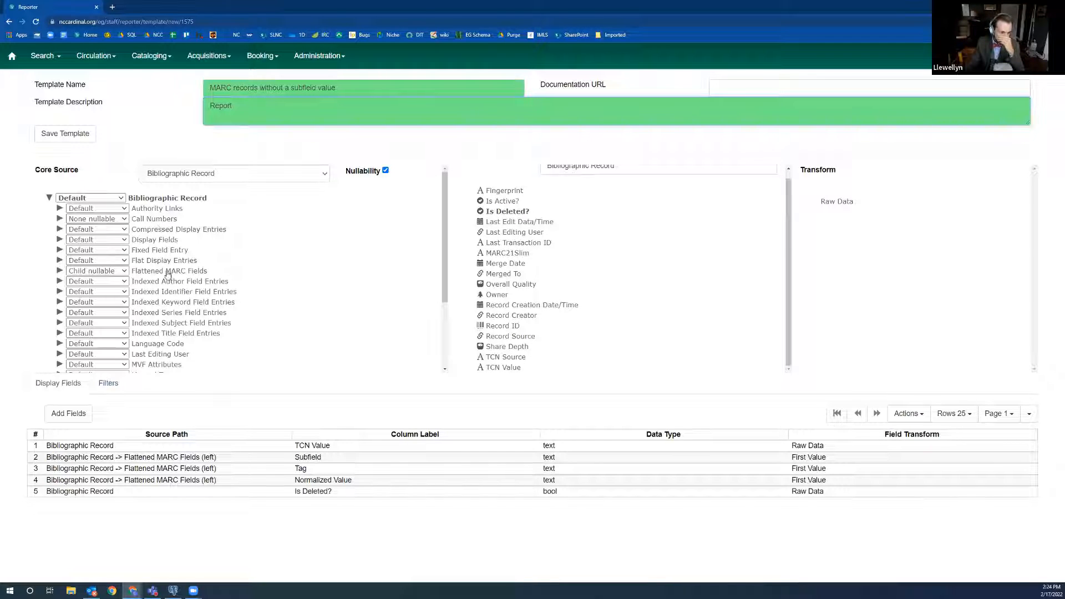
pyautogui.scroll(-3, 179, 283)
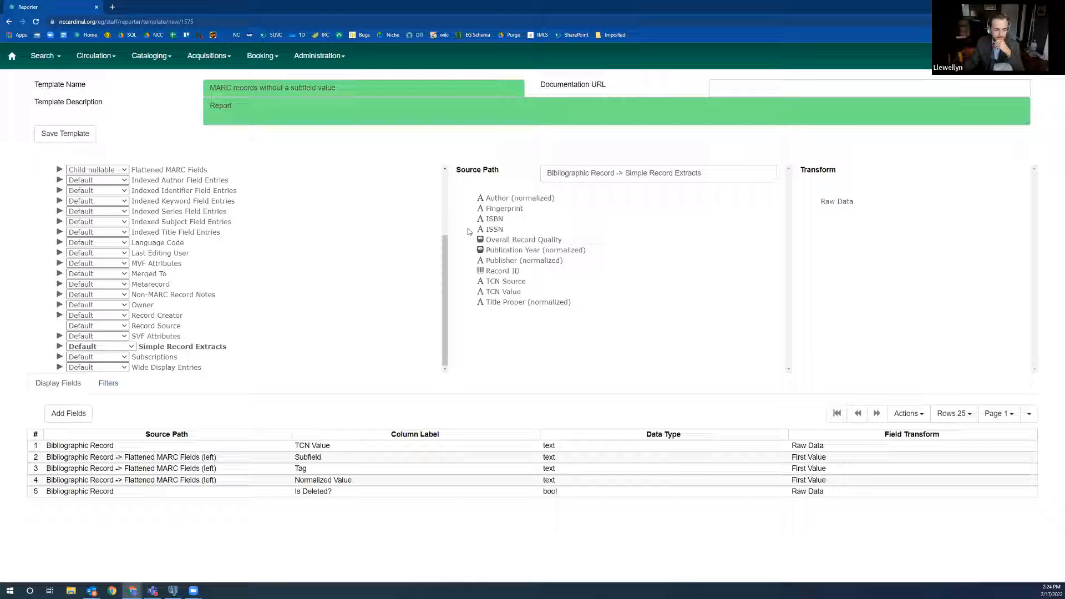
pyautogui.click(560, 200)
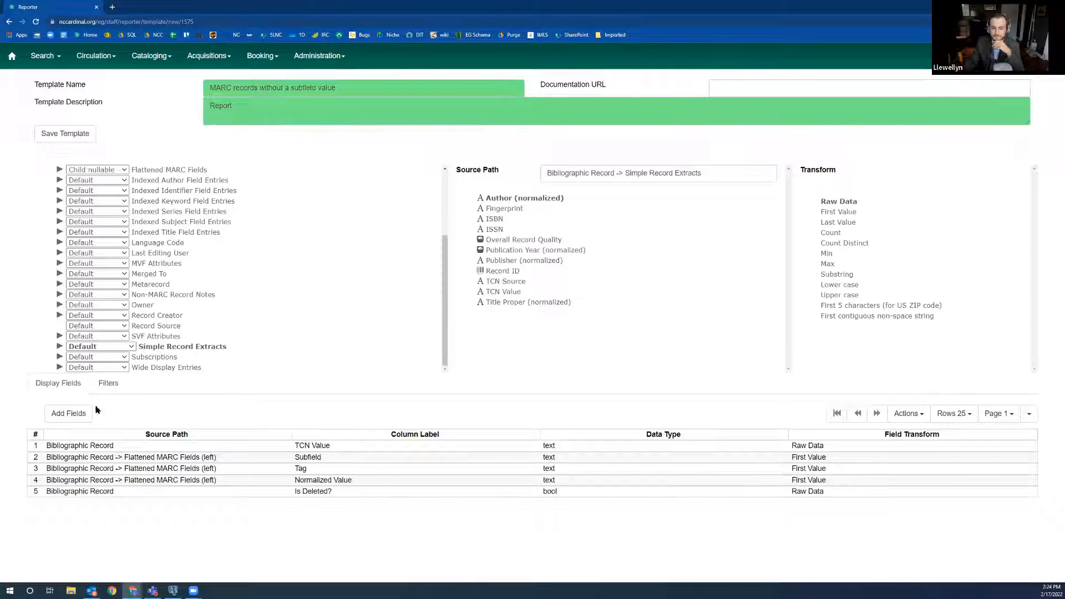
pyautogui.click(68, 417)
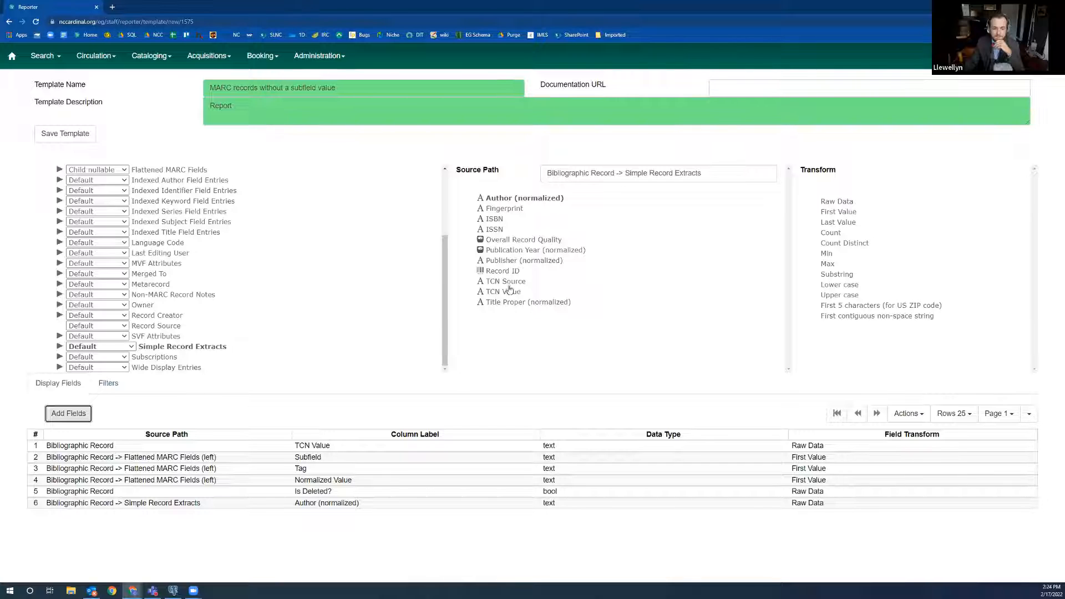
pyautogui.click(519, 303)
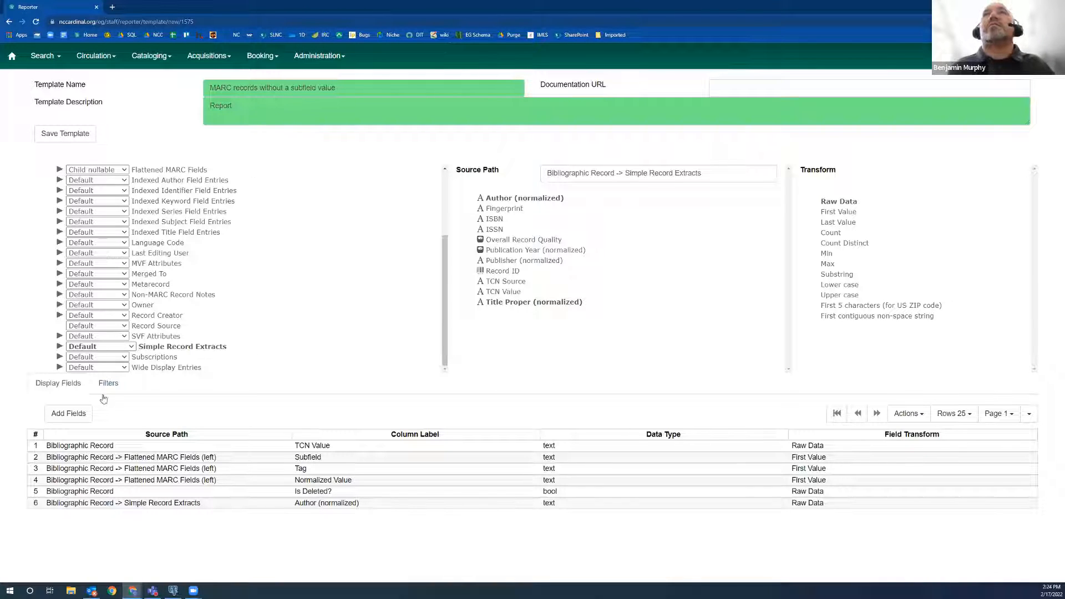
pyautogui.click(68, 414)
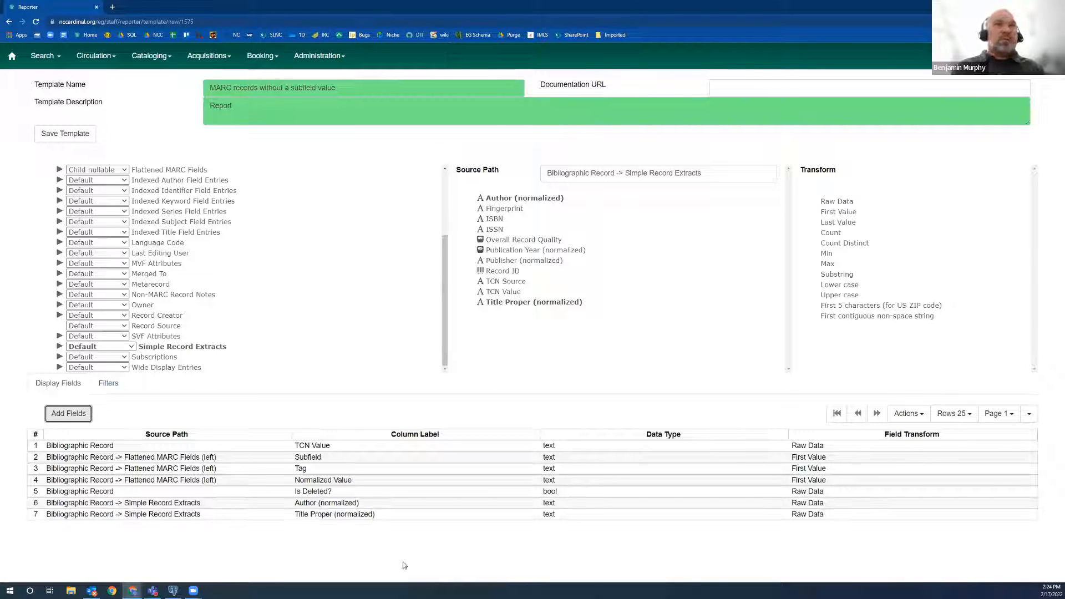
# Complete the template description so it reads "Report to find instances of a record with no 520$a values".
pyautogui.click(449, 556)
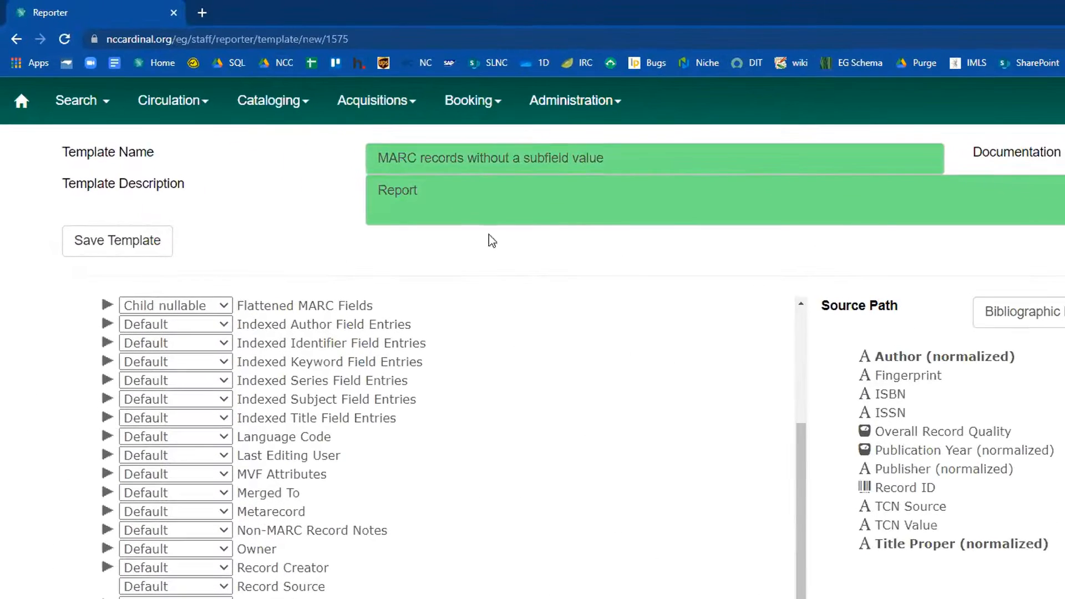
pyautogui.click(375, 151)
pyautogui.write('to')
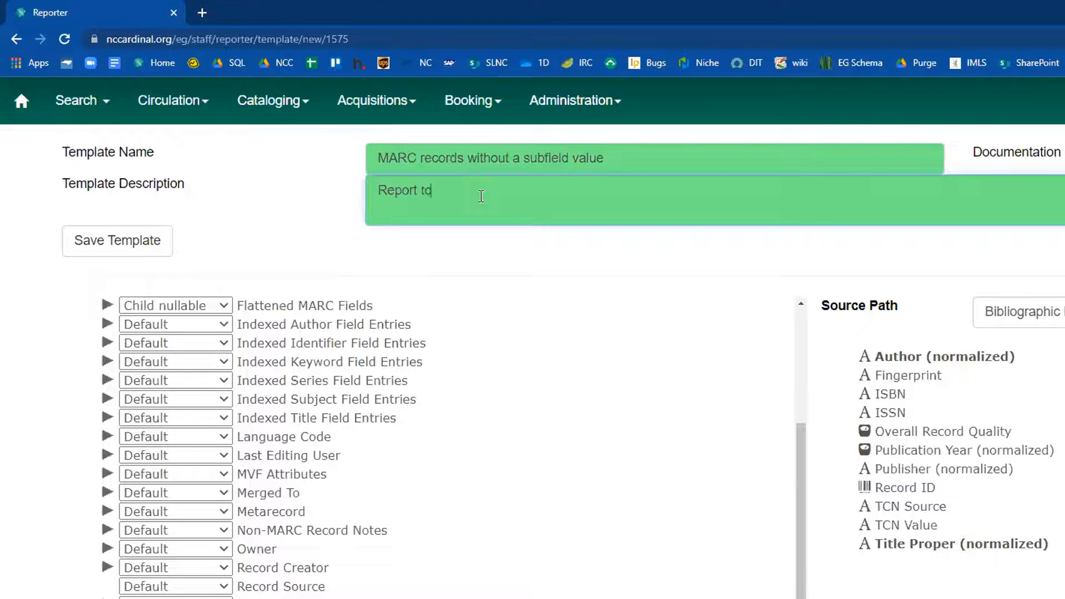
pyautogui.write(' find instances of a recor')
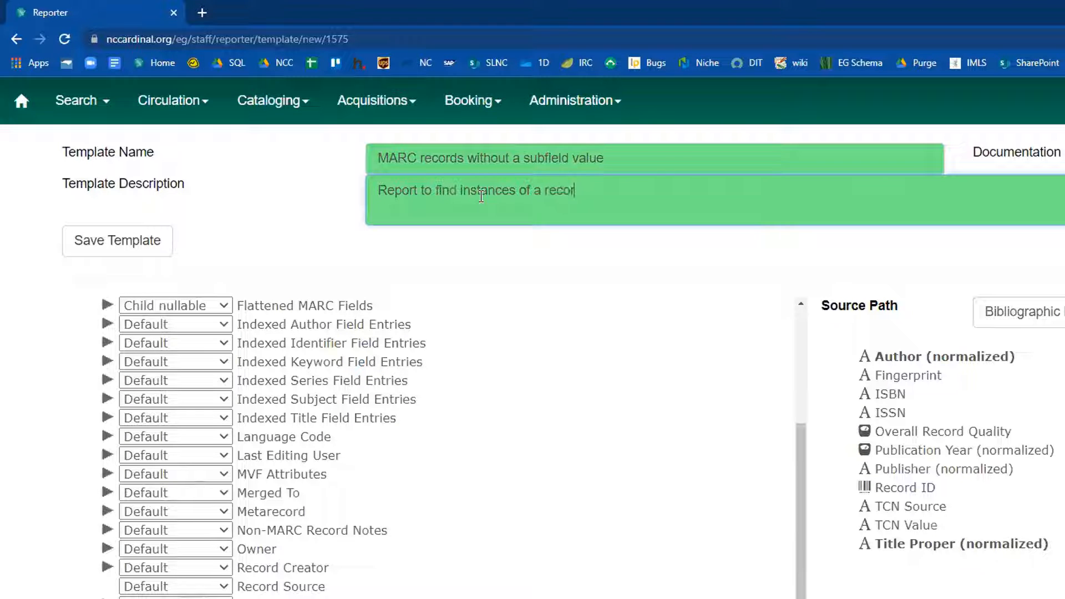
pyautogui.write('d with no 520$as')
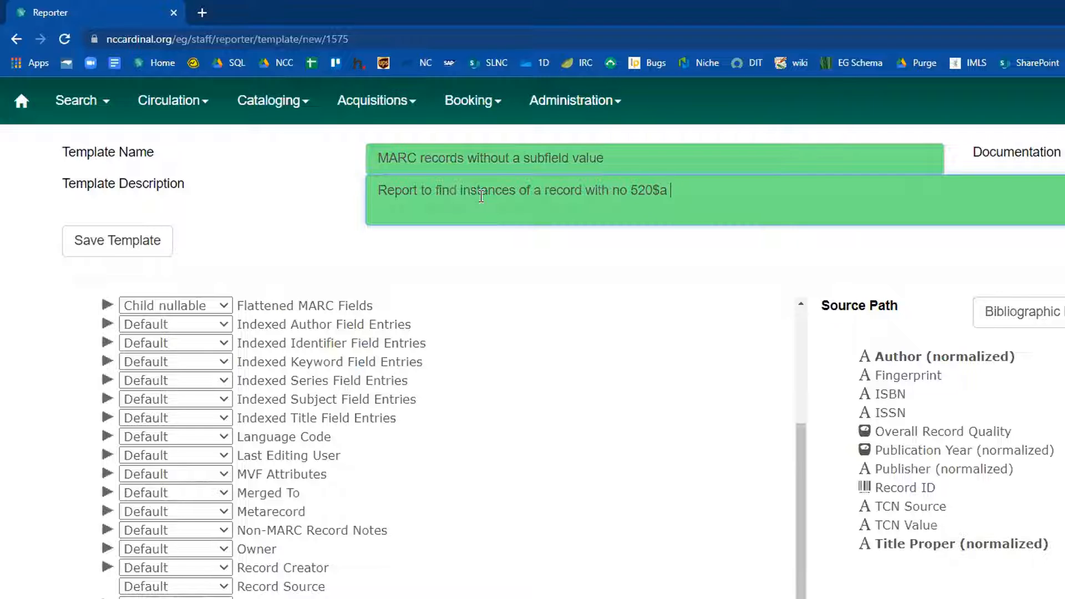
pyautogui.write('values')
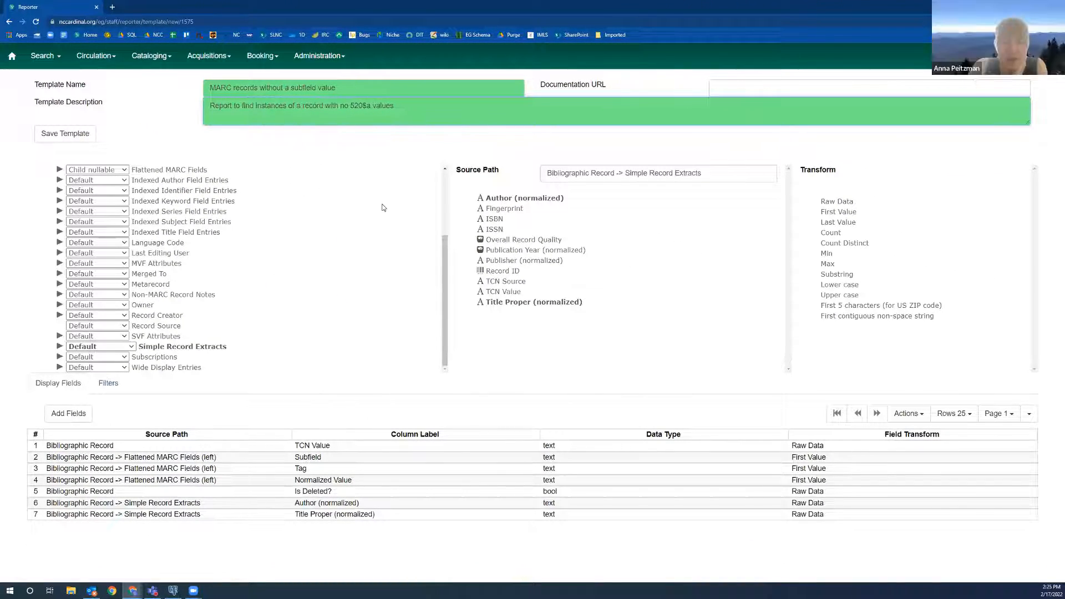
pyautogui.write('with')
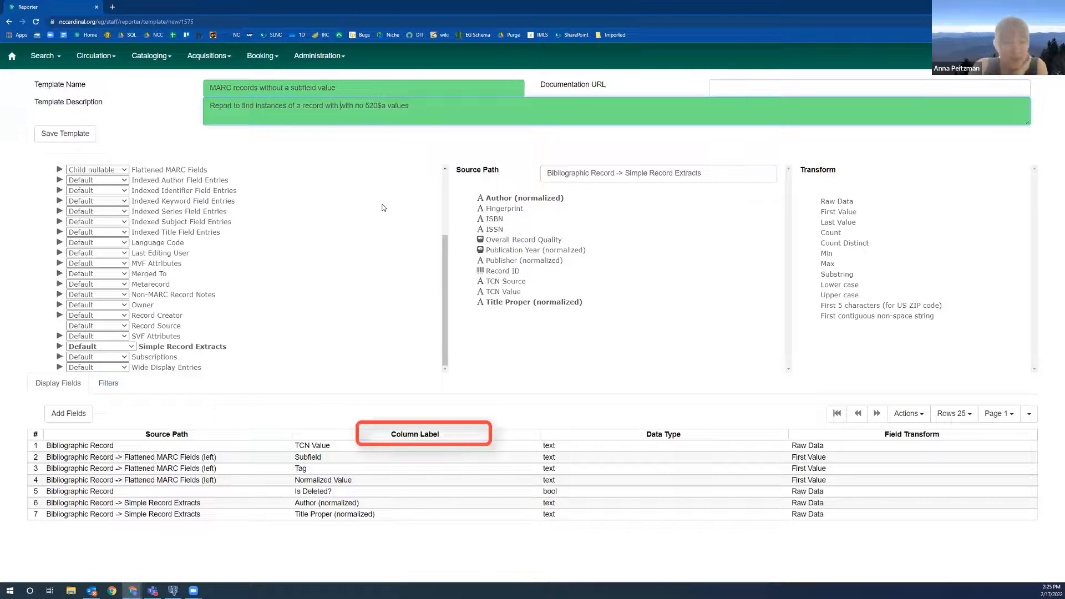
pyautogui.press('BackSpace')
pyautogui.press('BackSpace')
pyautogui.press('BackSpace')
pyautogui.press('BackSpace')
pyautogui.press('BackSpace')
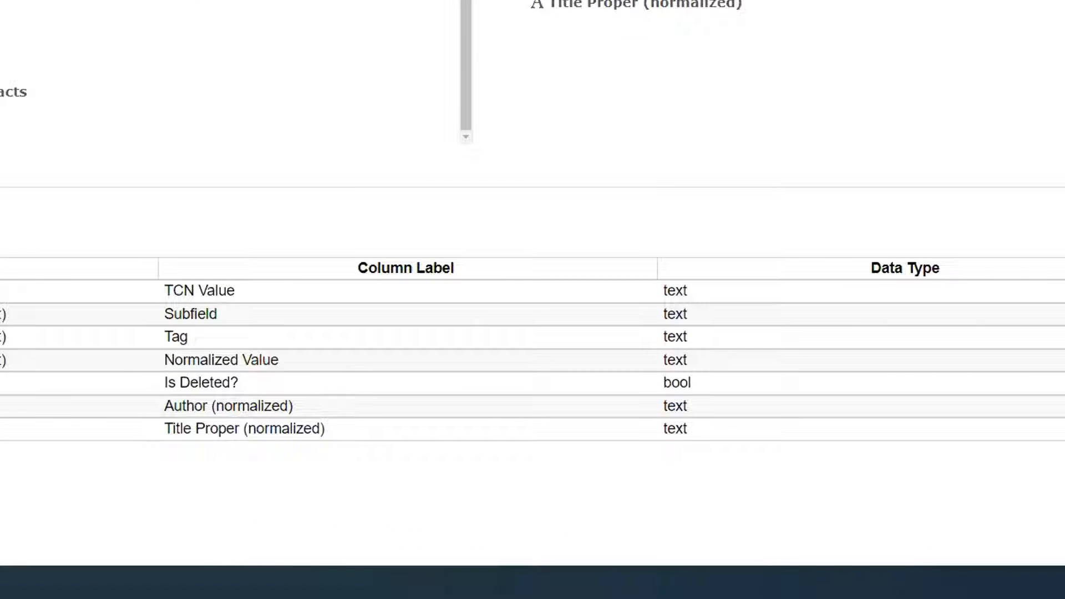
# Change the column label of the Author (normalized) display field to "Author".
pyautogui.rightClick(298, 410)
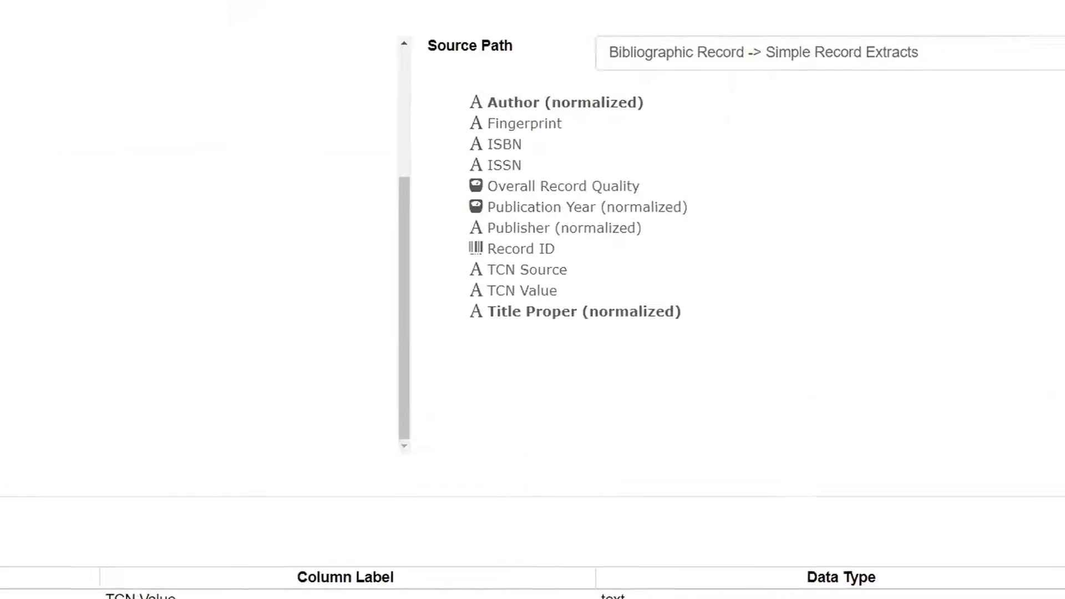
pyautogui.click(332, 598)
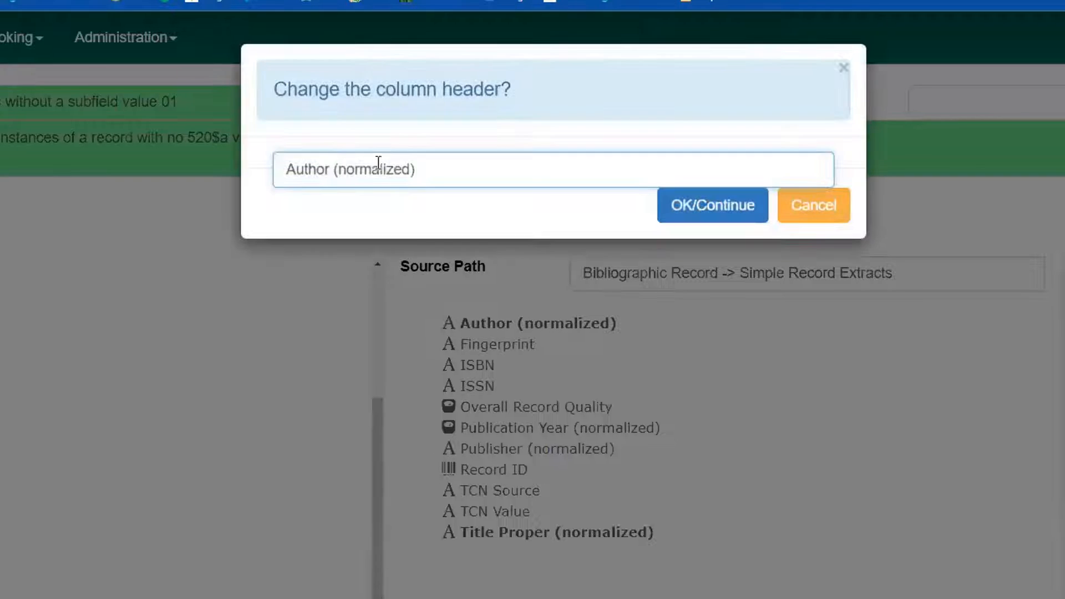
pyautogui.moveTo(333, 161); pyautogui.dragTo(681, 161)
pyautogui.press('BackSpace')
pyautogui.press('BackSpace')
pyautogui.click(676, 218)
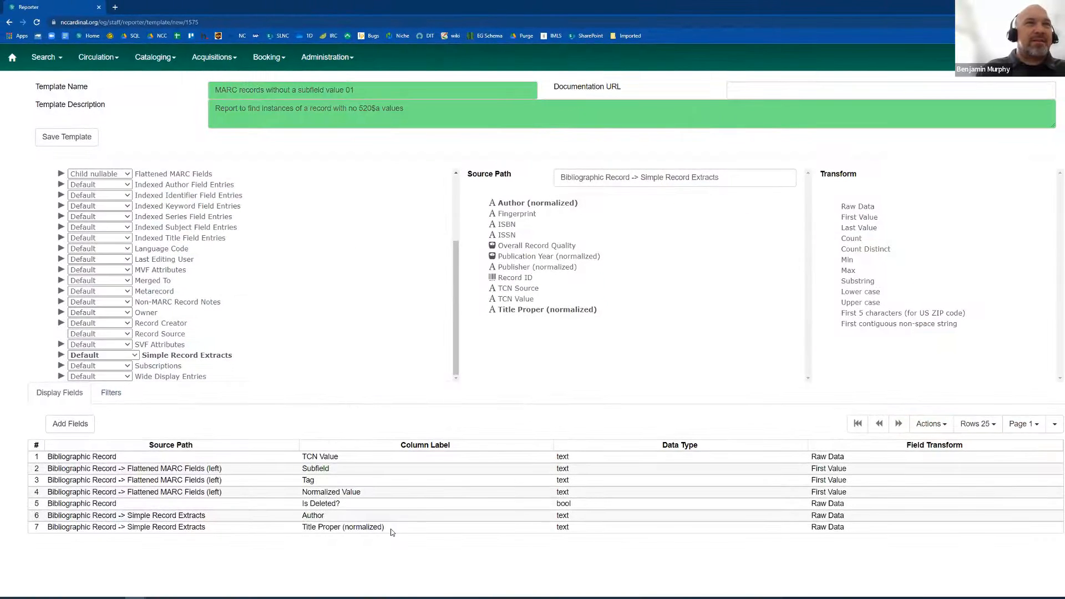
# Change the column label of the Title Proper (normalized) display field to "Title Proper".
pyautogui.rightClick(391, 528)
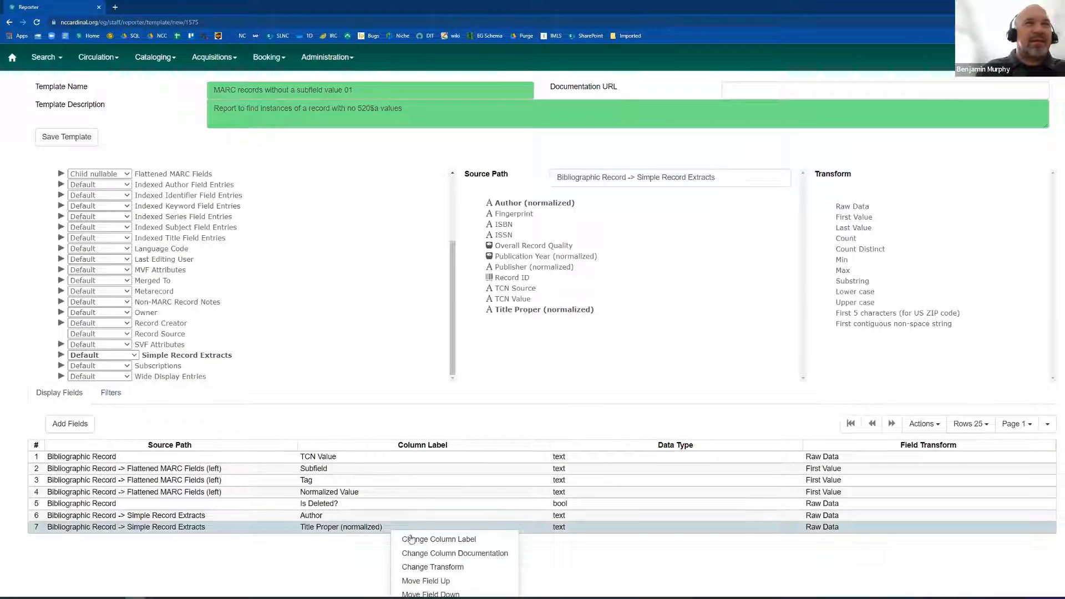
pyautogui.click(439, 539)
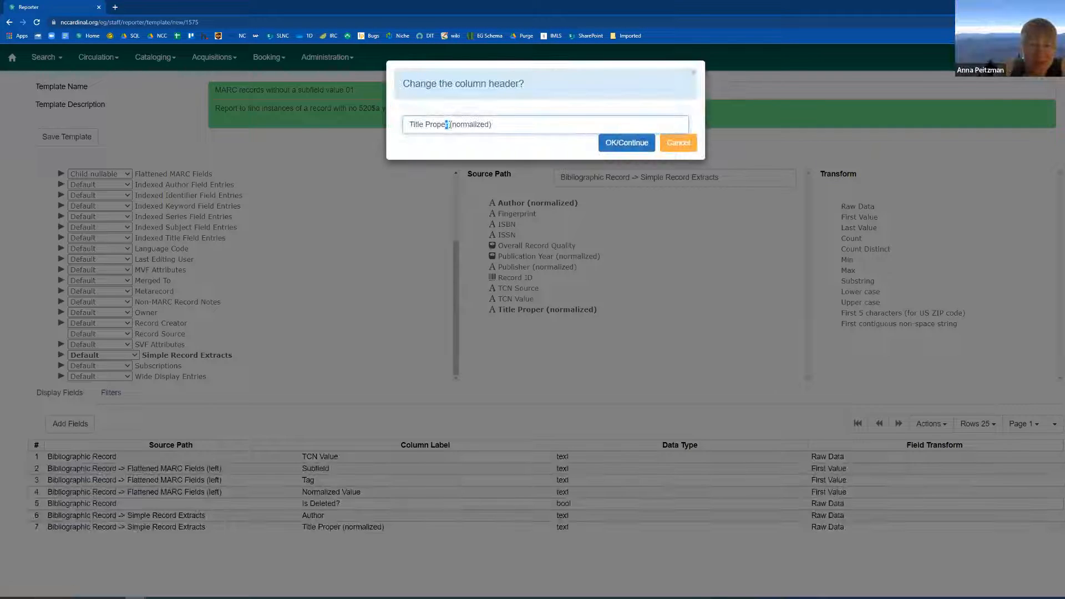
pyautogui.moveTo(445, 124); pyautogui.dragTo(543, 132)
pyautogui.write('roper')
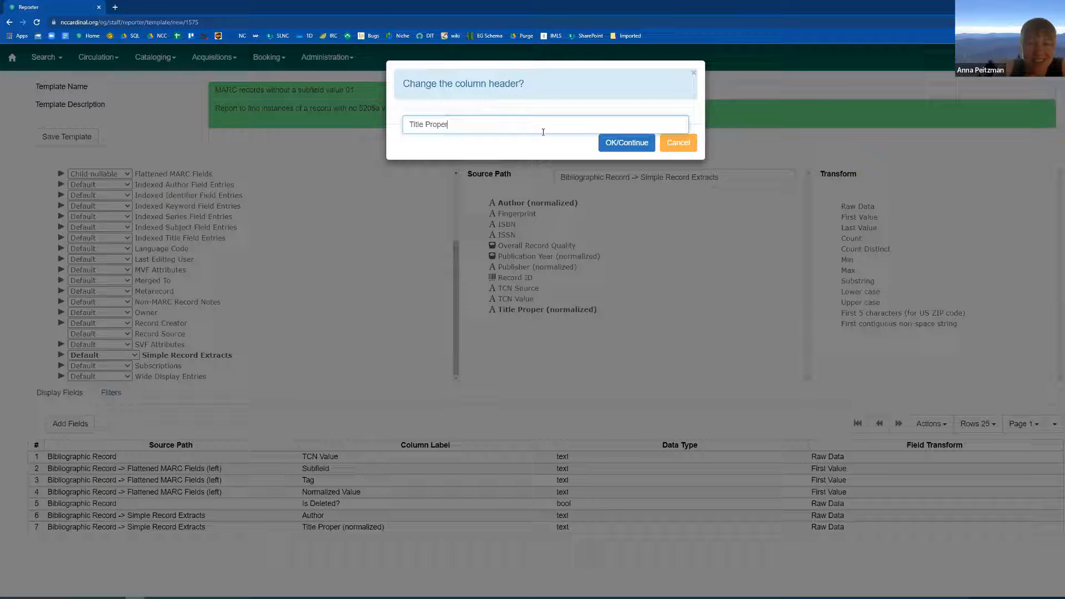
pyautogui.click(626, 143)
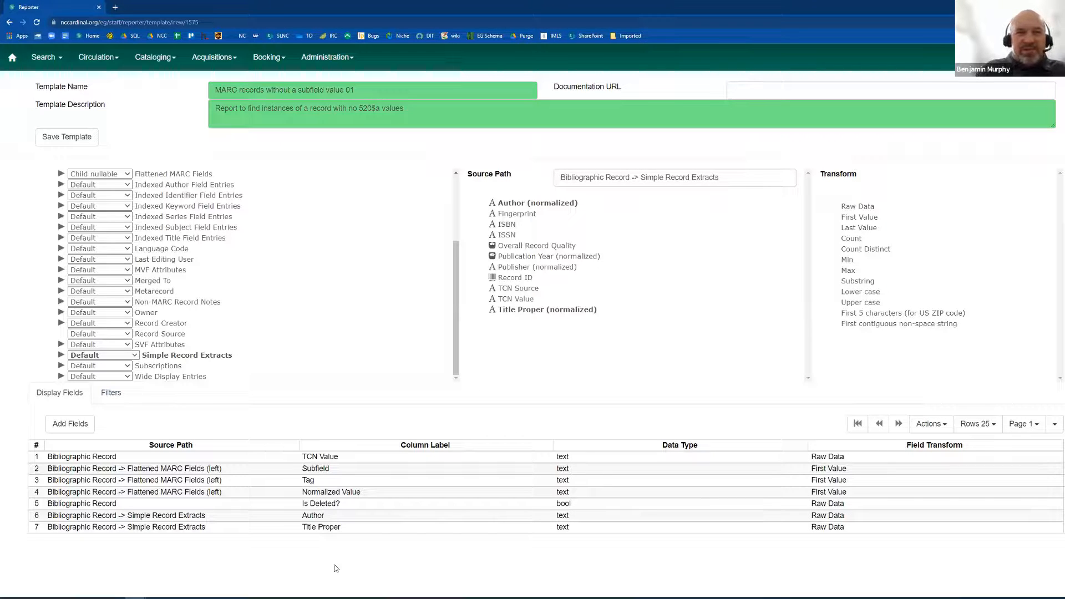
# Review the template's filters and the template name, and return to the list of display fields.
pyautogui.click(112, 394)
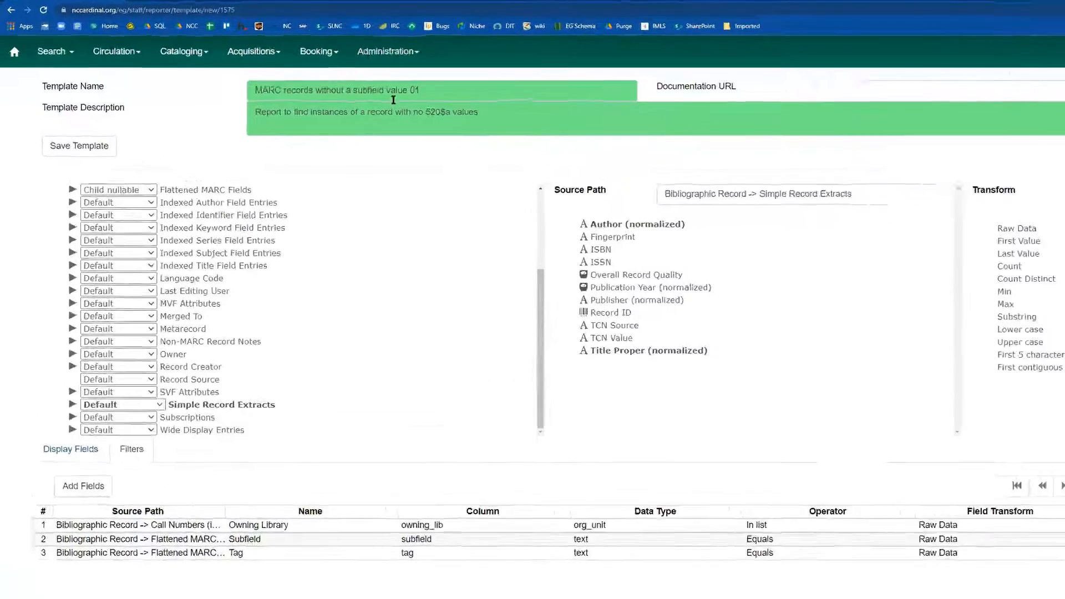
pyautogui.moveTo(410, 91); pyautogui.dragTo(464, 88)
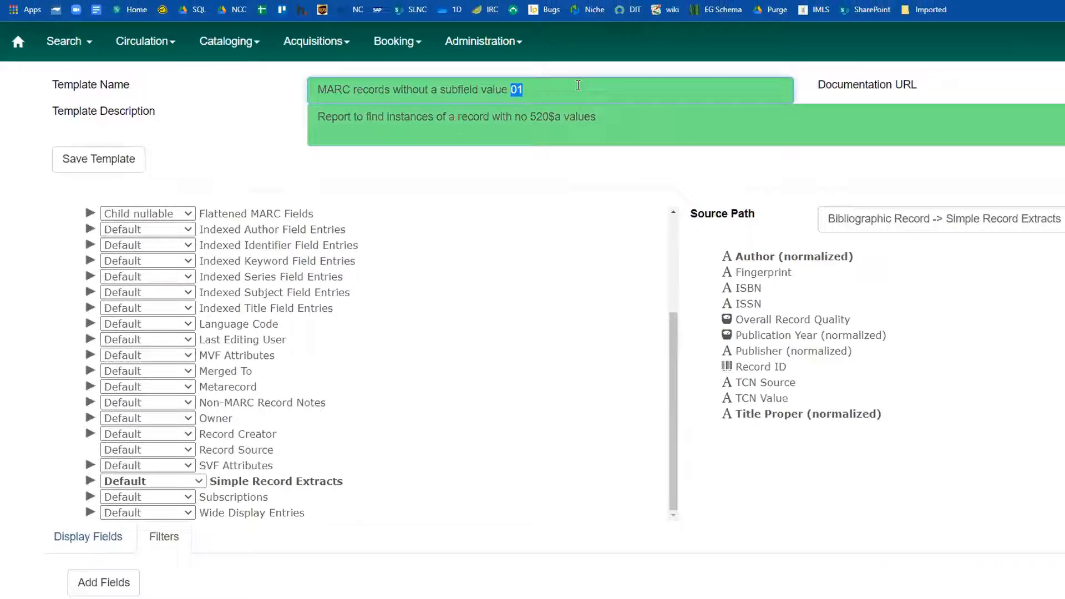
pyautogui.click(239, 153)
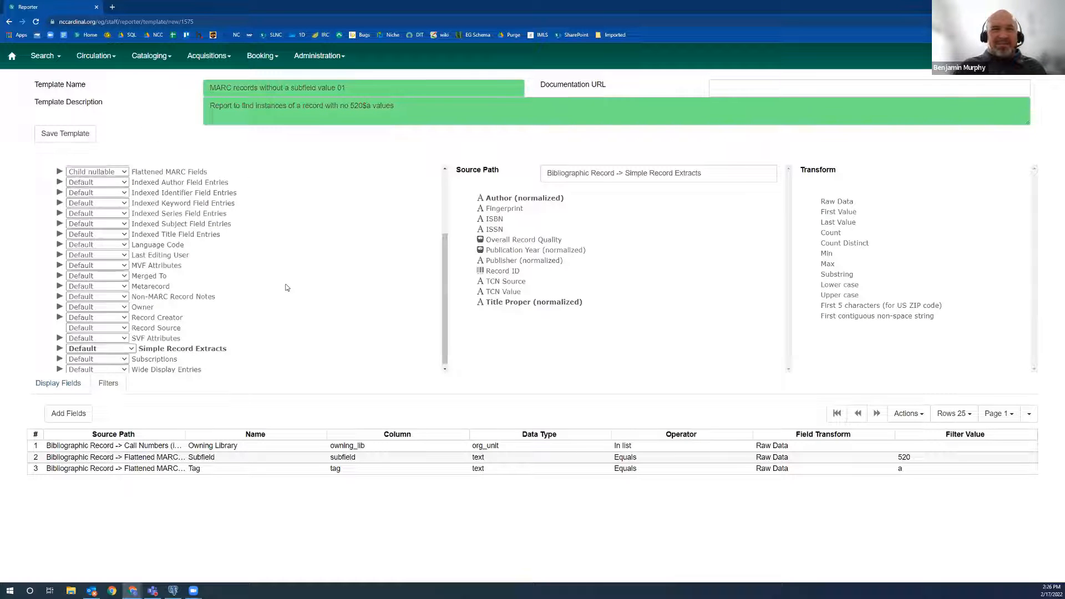
pyautogui.scroll(3, 286, 287)
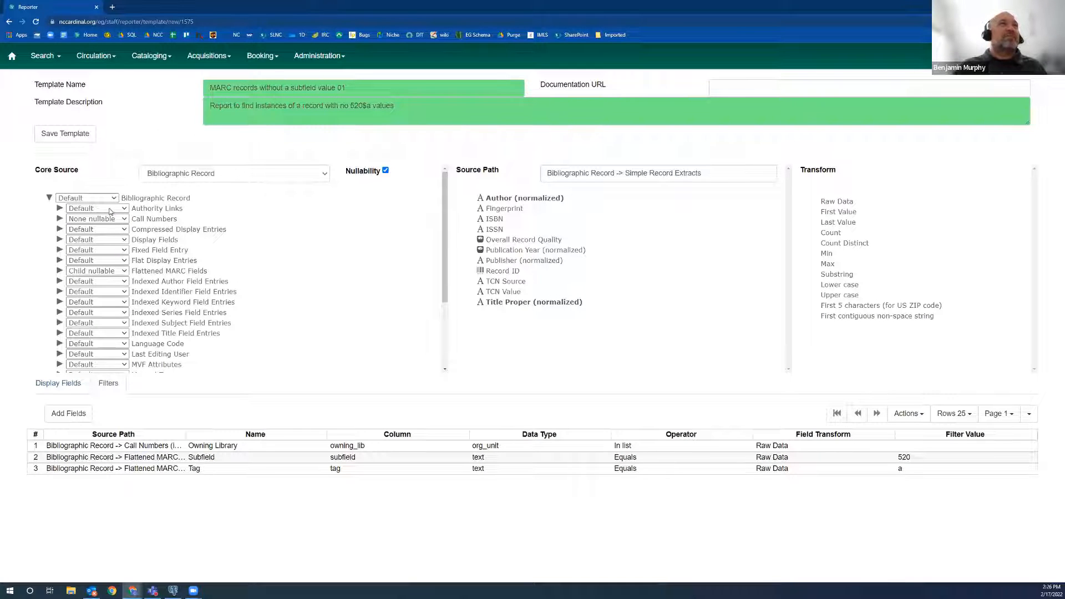
pyautogui.click(63, 387)
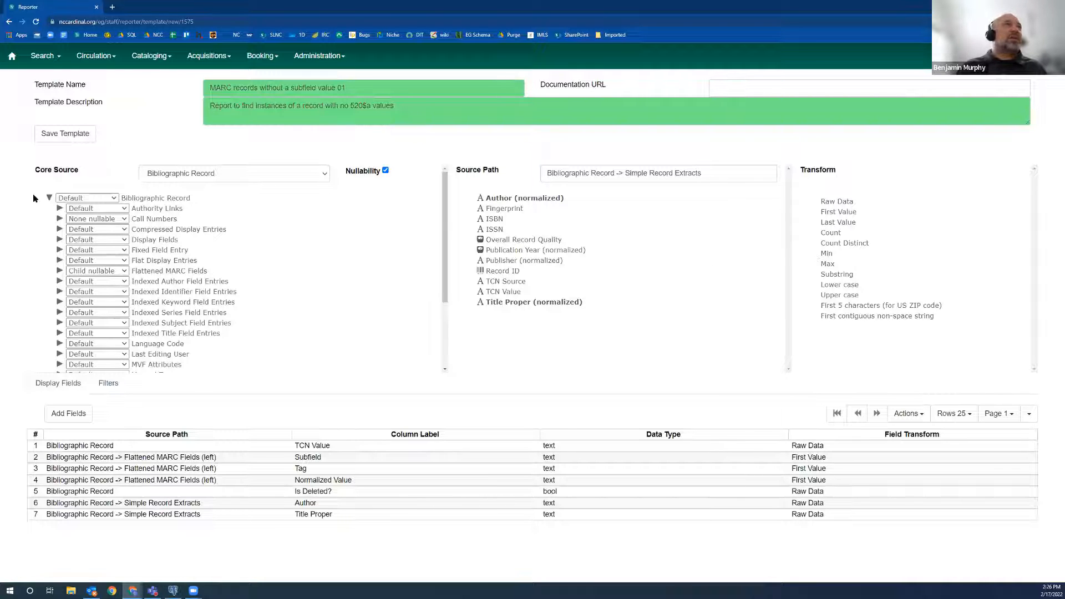
# Examine the nested sources under Authority Links, through bib, Display Fields and source to Compressed Display Entries, and collapse them again.
pyautogui.click(50, 198)
pyautogui.click(50, 198)
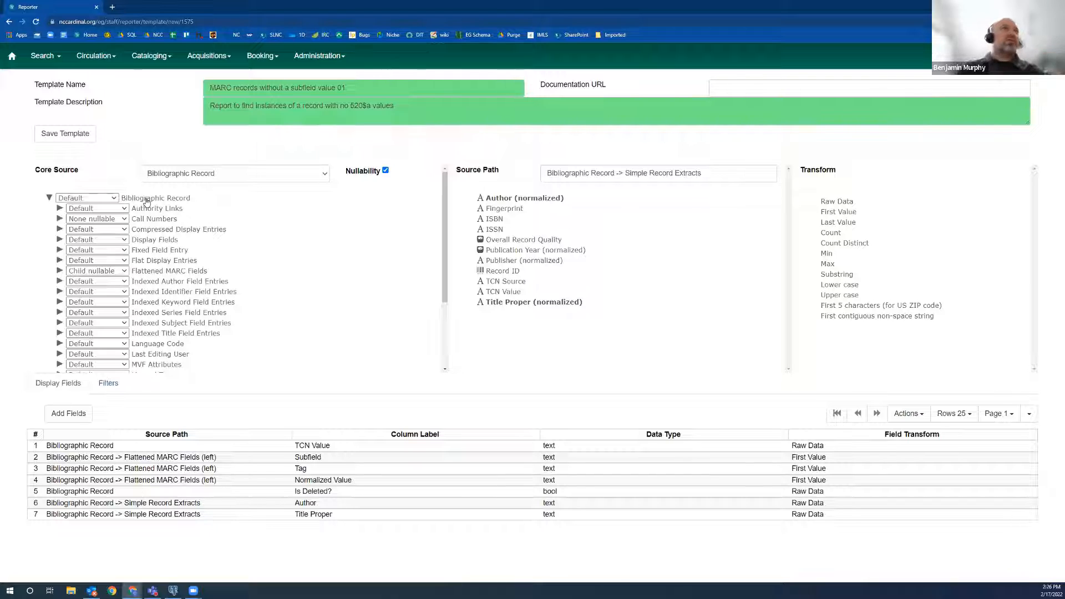
pyautogui.click(59, 209)
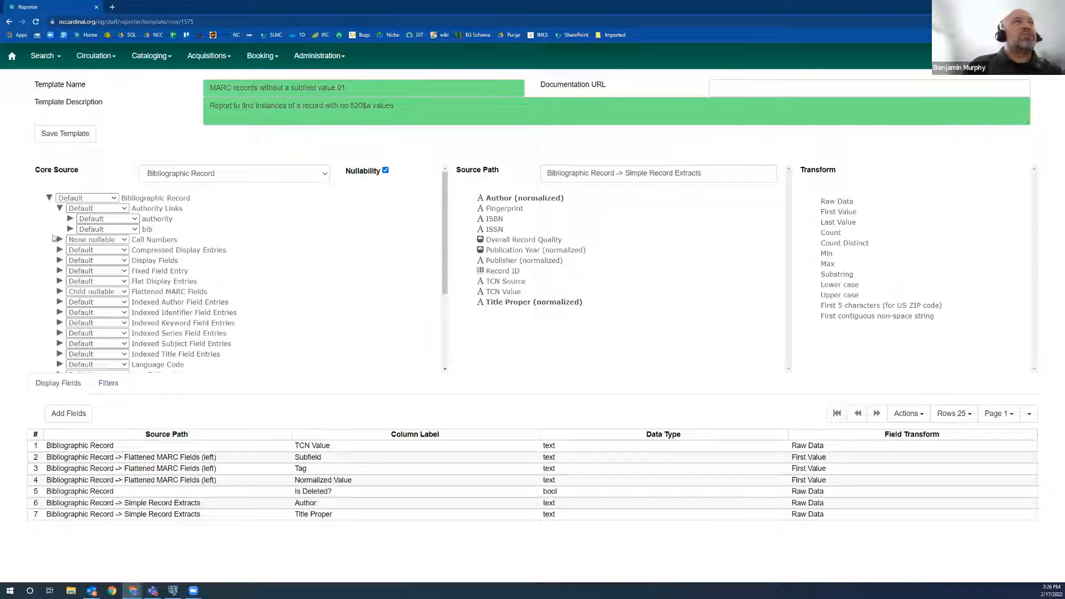
pyautogui.click(70, 229)
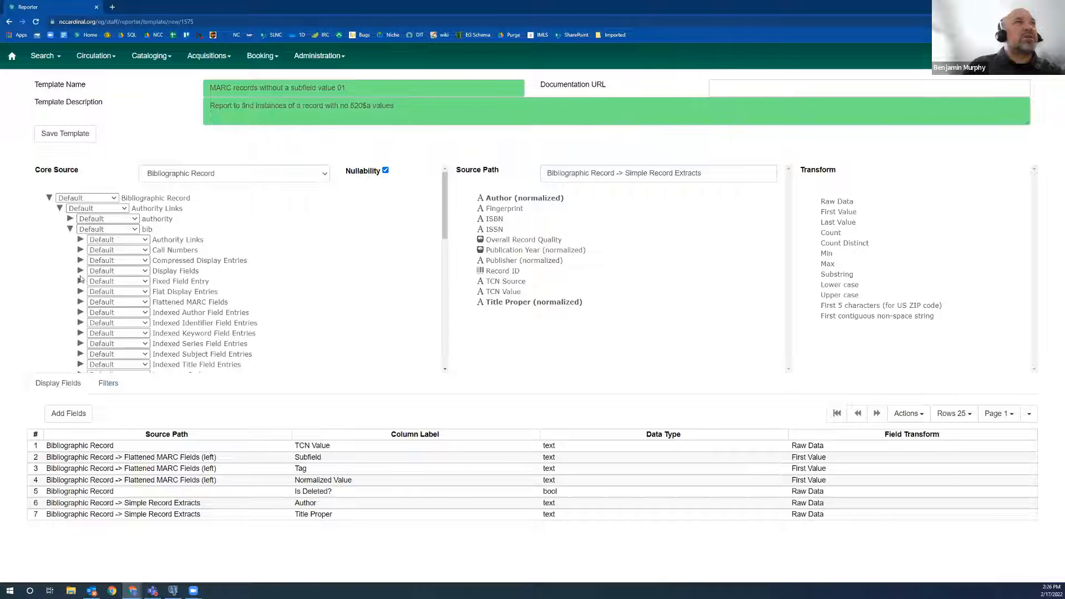
pyautogui.click(80, 271)
pyautogui.click(91, 291)
pyautogui.click(101, 323)
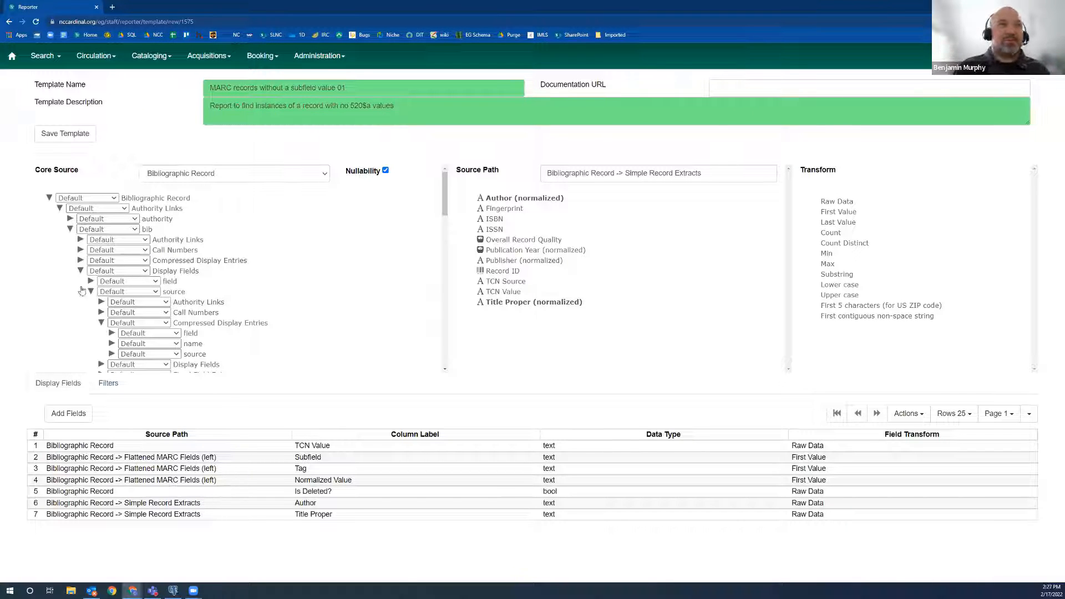
pyautogui.click(102, 323)
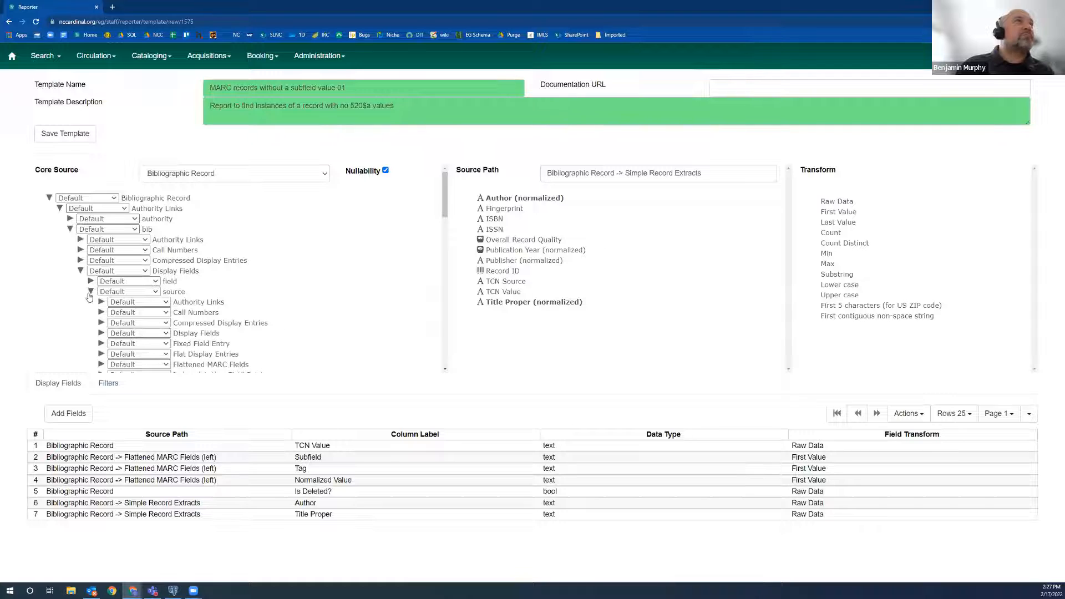
pyautogui.click(91, 292)
pyautogui.click(81, 270)
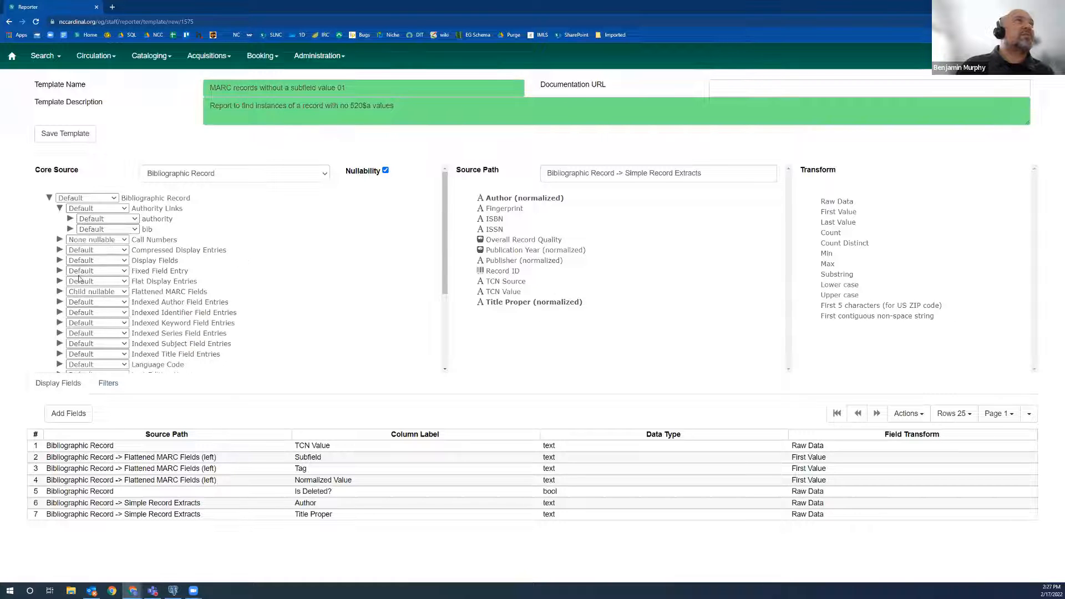
pyautogui.click(70, 229)
pyautogui.click(59, 208)
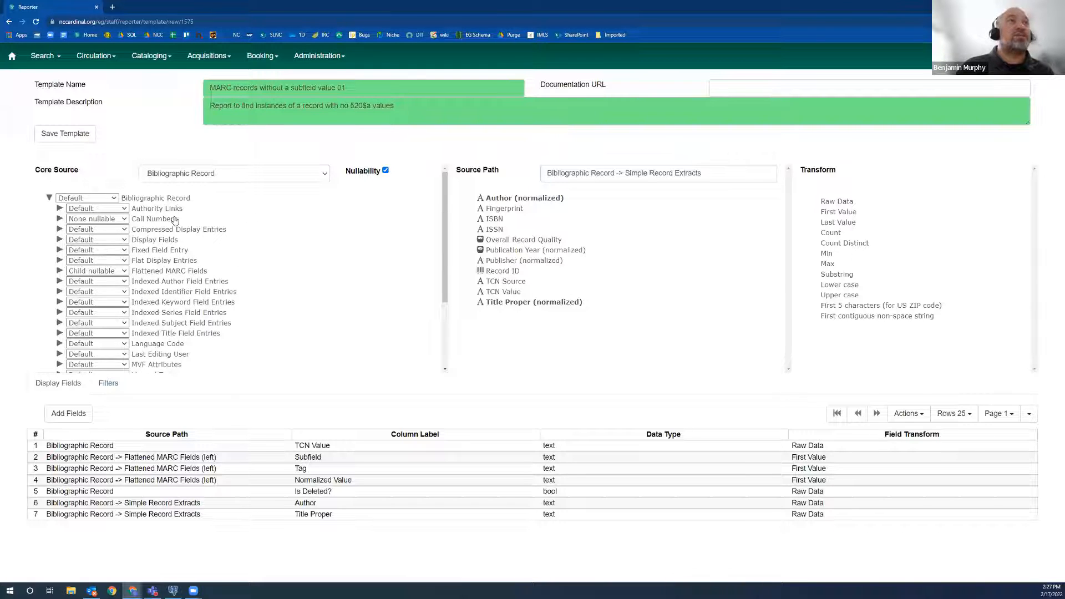
# Check the template's filters and save the template "MARC records without a subfield value 01".
pyautogui.moveTo(129, 456); pyautogui.dragTo(49, 446)
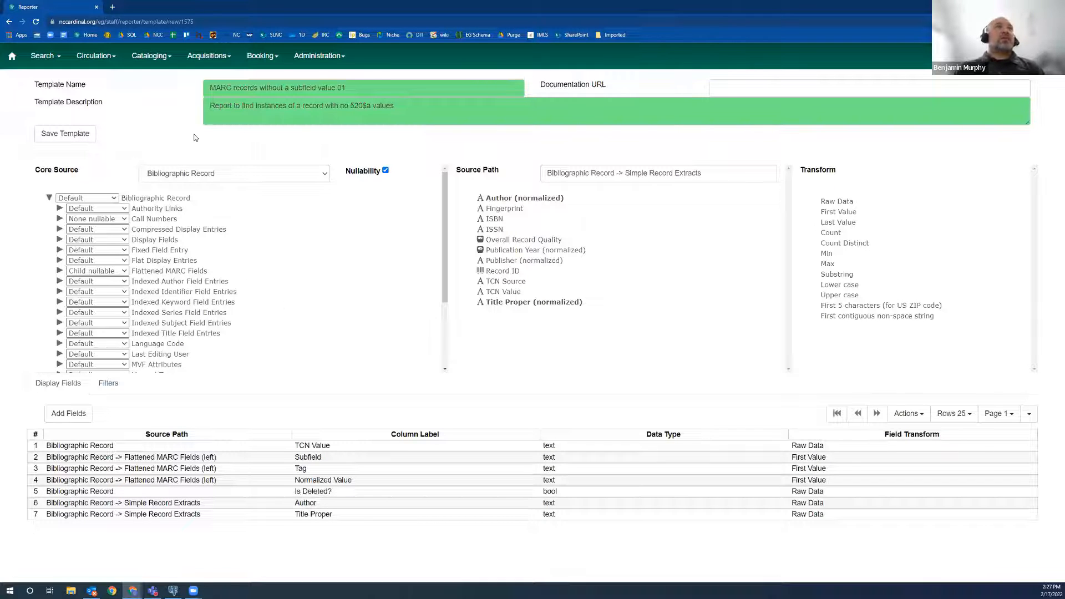
pyautogui.click(108, 383)
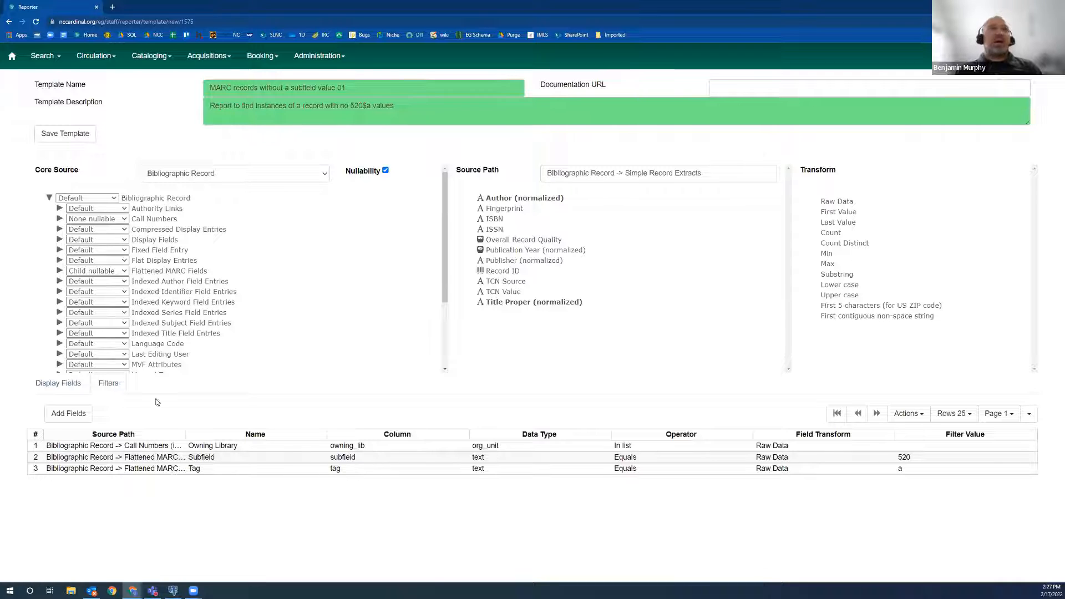
pyautogui.click(291, 90)
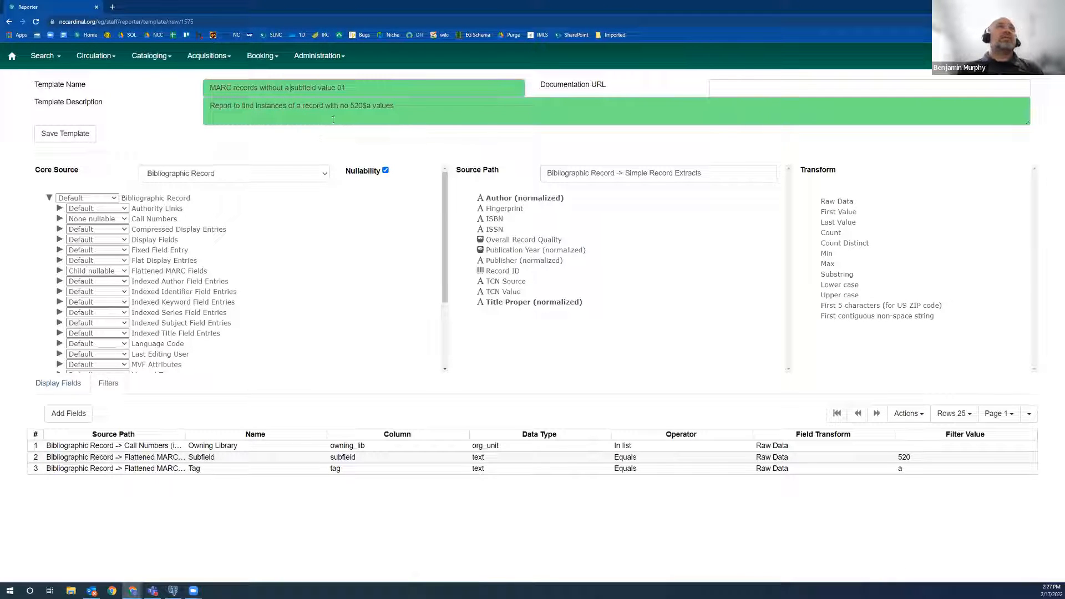
pyautogui.click(64, 135)
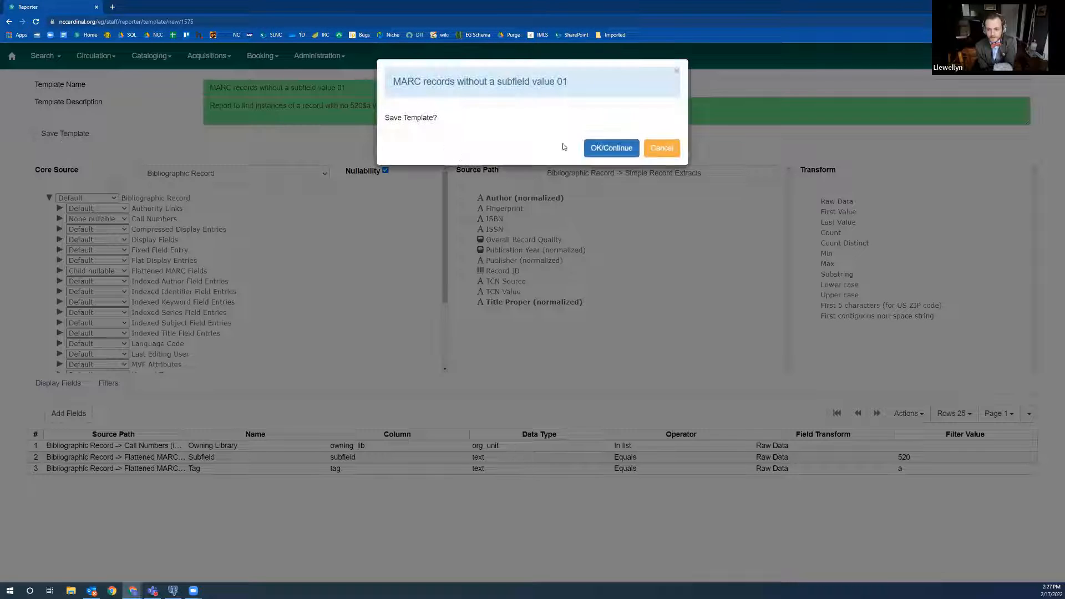
pyautogui.click(606, 148)
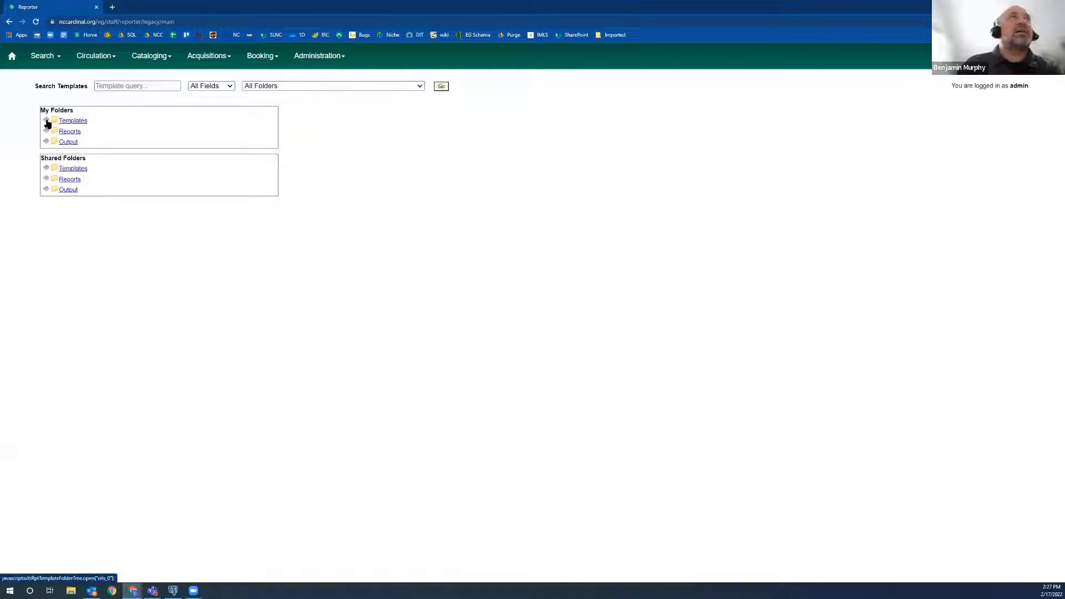
# Find the template "MARC records without a subfield value 01" in the personal templates folder and create a new report from it.
pyautogui.click(47, 121)
pyautogui.click(73, 208)
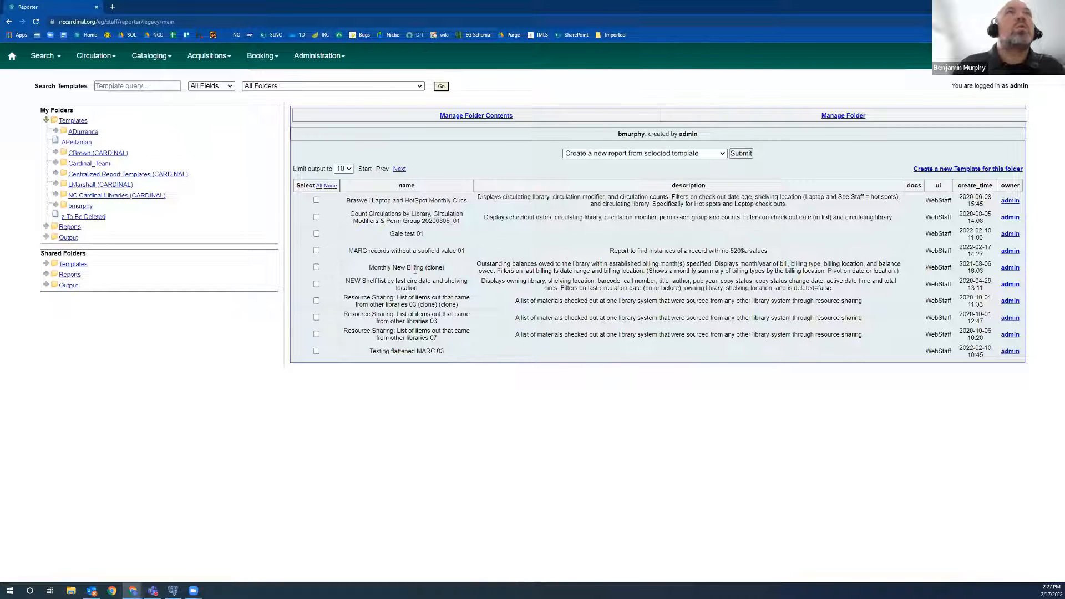
pyautogui.click(317, 251)
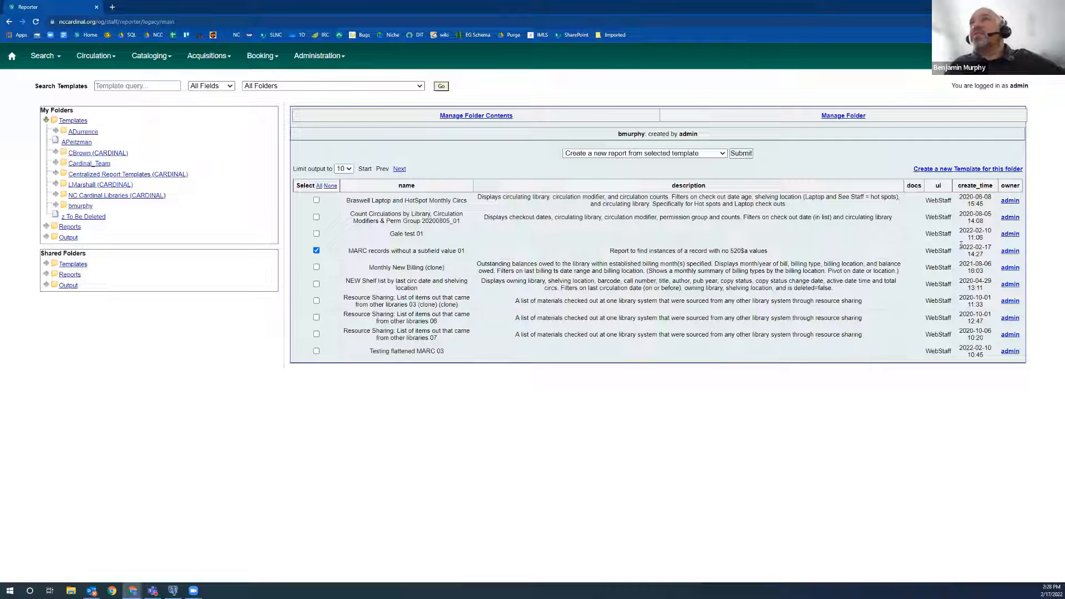
pyautogui.moveTo(961, 244); pyautogui.dragTo(992, 256)
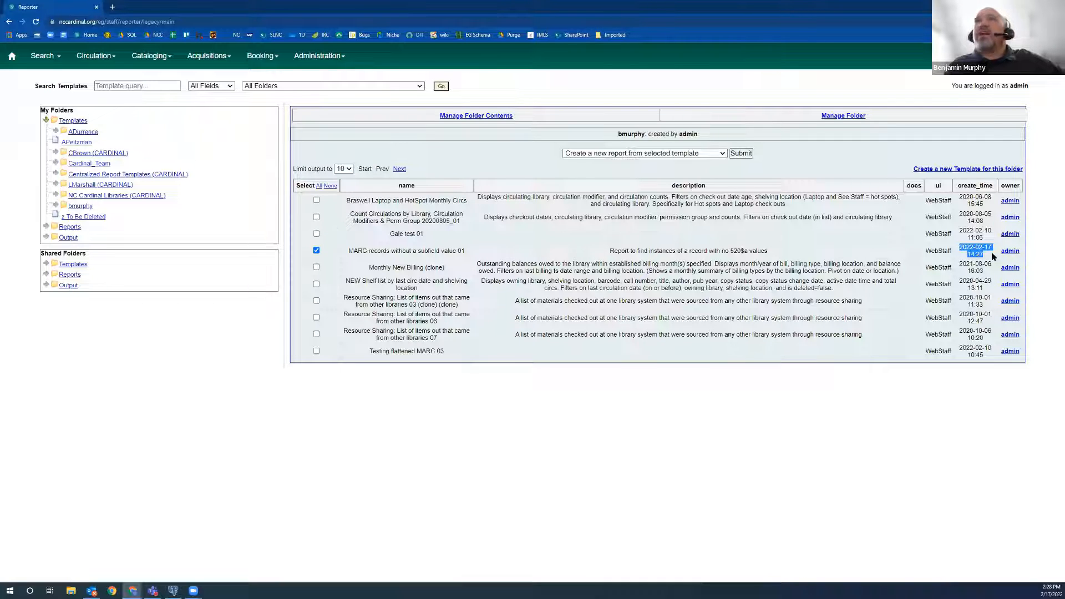
pyautogui.doubleClick(939, 250)
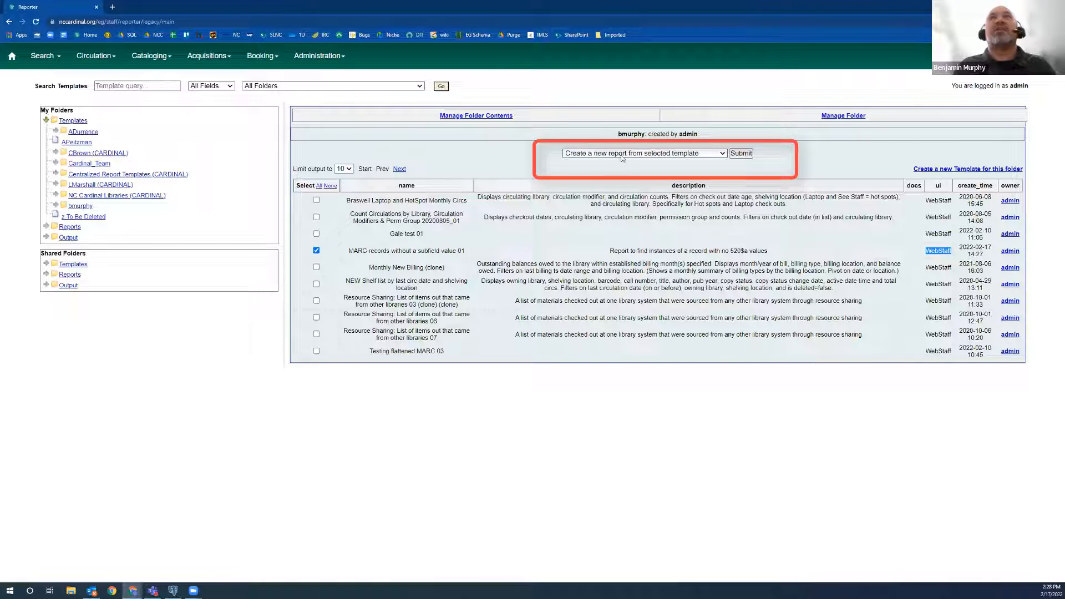
pyautogui.click(741, 154)
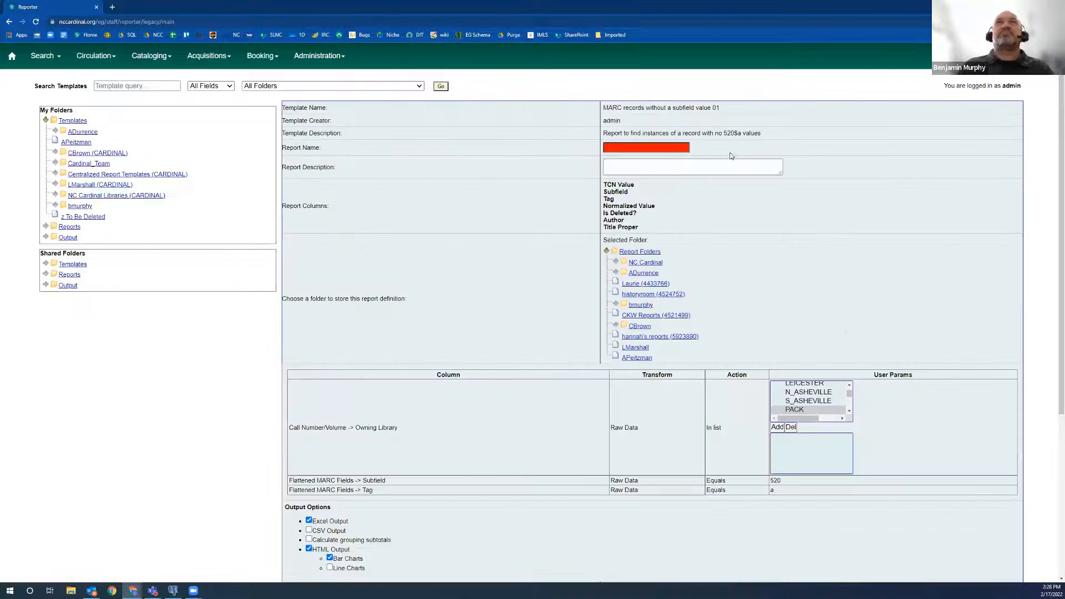
# Name the report "MARC records without a subfield value 01" and choose the personal reports folder for its definition.
pyautogui.click(623, 146)
pyautogui.moveTo(604, 107); pyautogui.dragTo(739, 113)
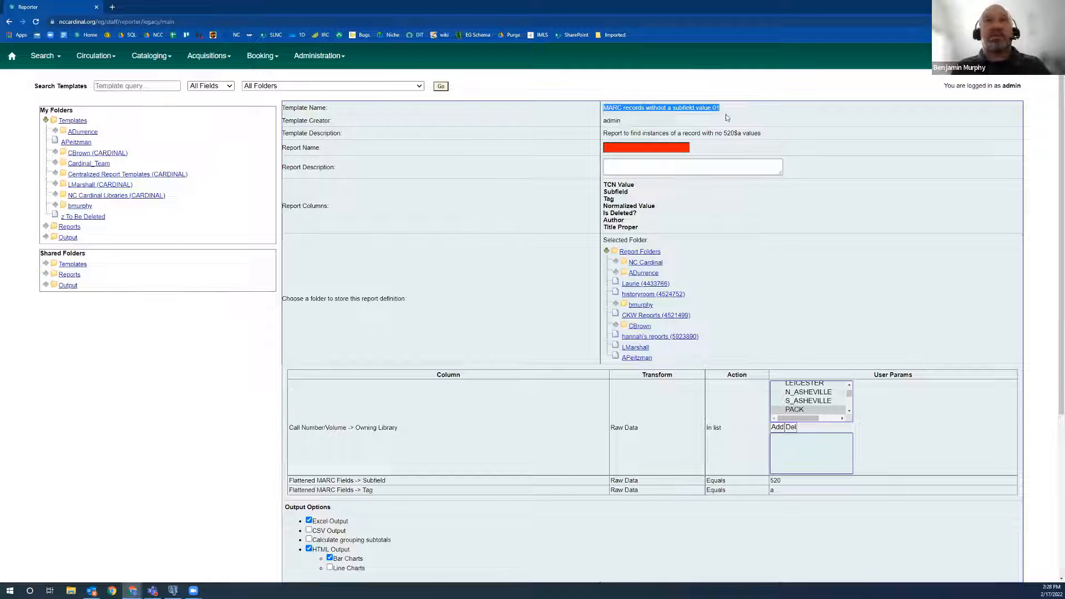
pyautogui.click(644, 147)
pyautogui.hotkey('ctrl', 'v')
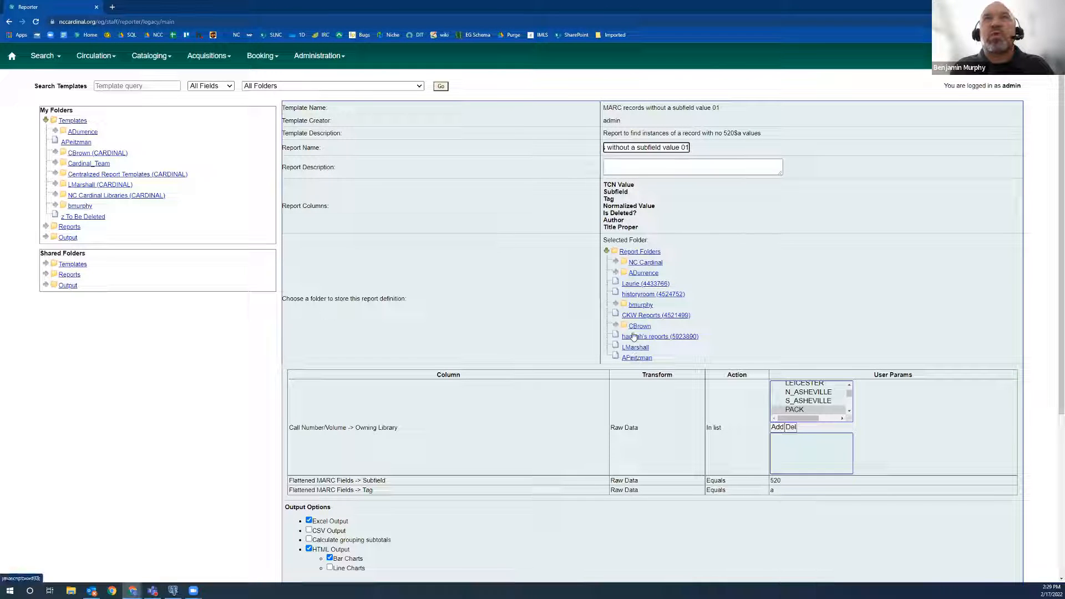
pyautogui.click(641, 305)
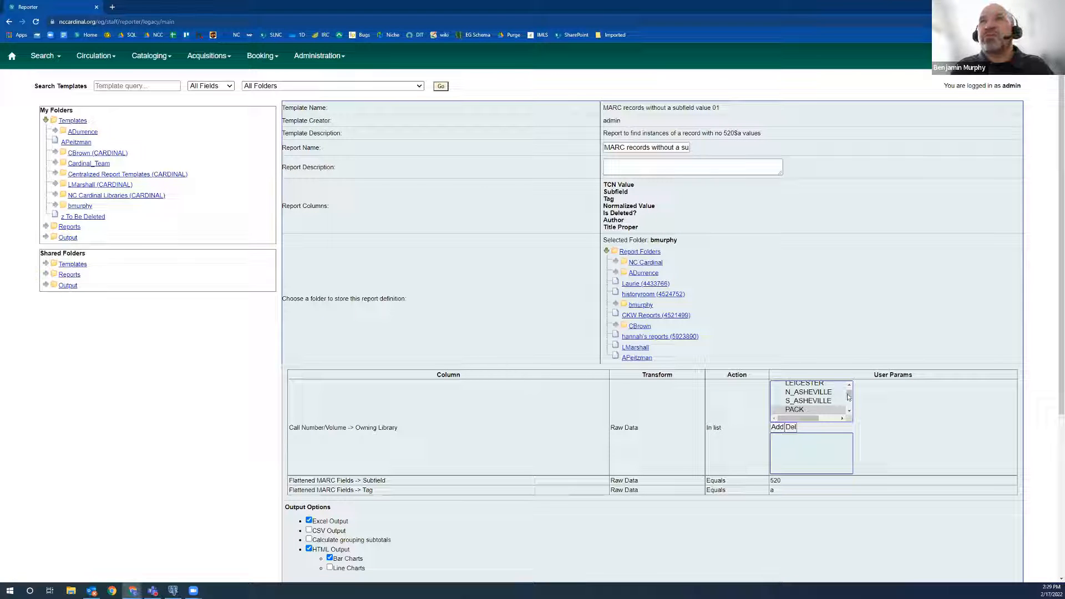
# Add BEAUFORT_MAIN, BOGUE_BANKS, DOWN_EAST, NEWPORT and W_CARTERET to the report's Owning Library filter.
pyautogui.moveTo(848, 394); pyautogui.dragTo(848, 415)
pyautogui.click(848, 412)
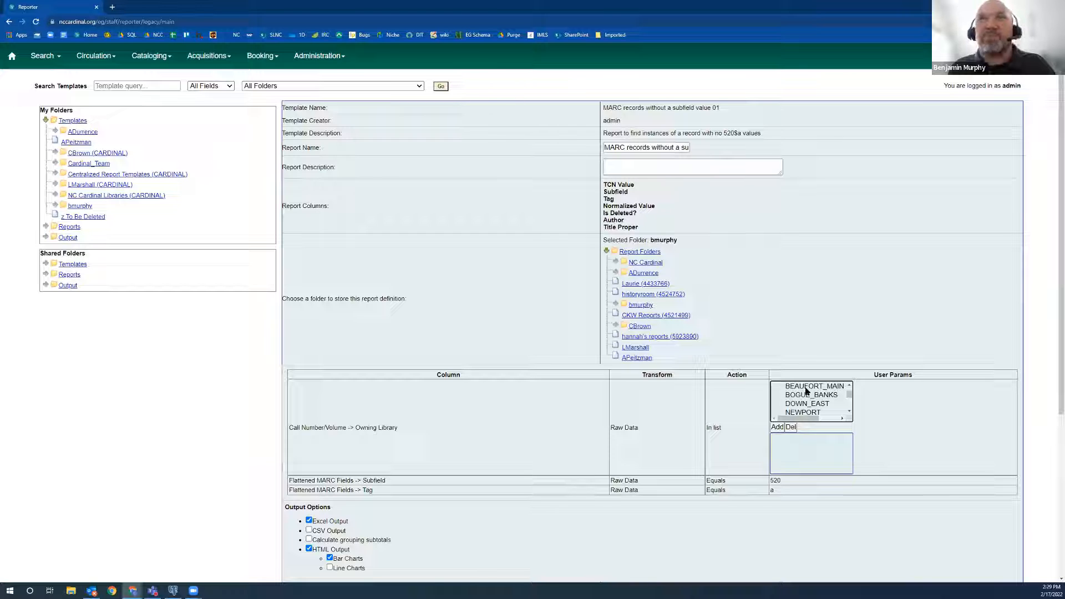
pyautogui.click(807, 388)
pyautogui.keyDown('ctrl'); pyautogui.click(808, 395); pyautogui.keyUp('ctrl')
pyautogui.keyDown('ctrl'); pyautogui.click(805, 404); pyautogui.keyUp('ctrl')
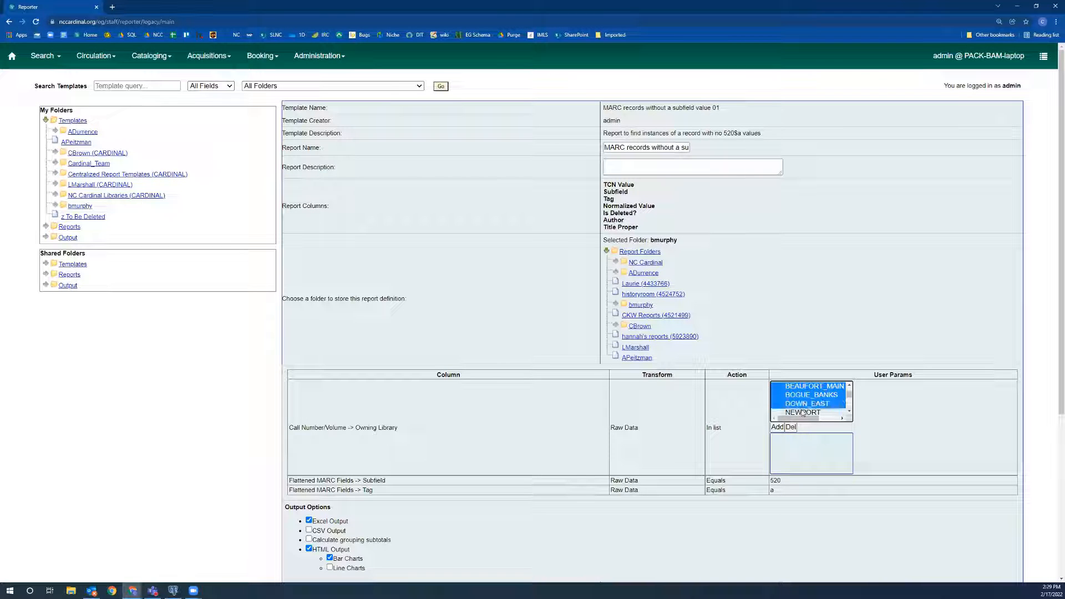
pyautogui.keyDown('ctrl'); pyautogui.click(803, 412); pyautogui.keyUp('ctrl')
pyautogui.click(848, 412)
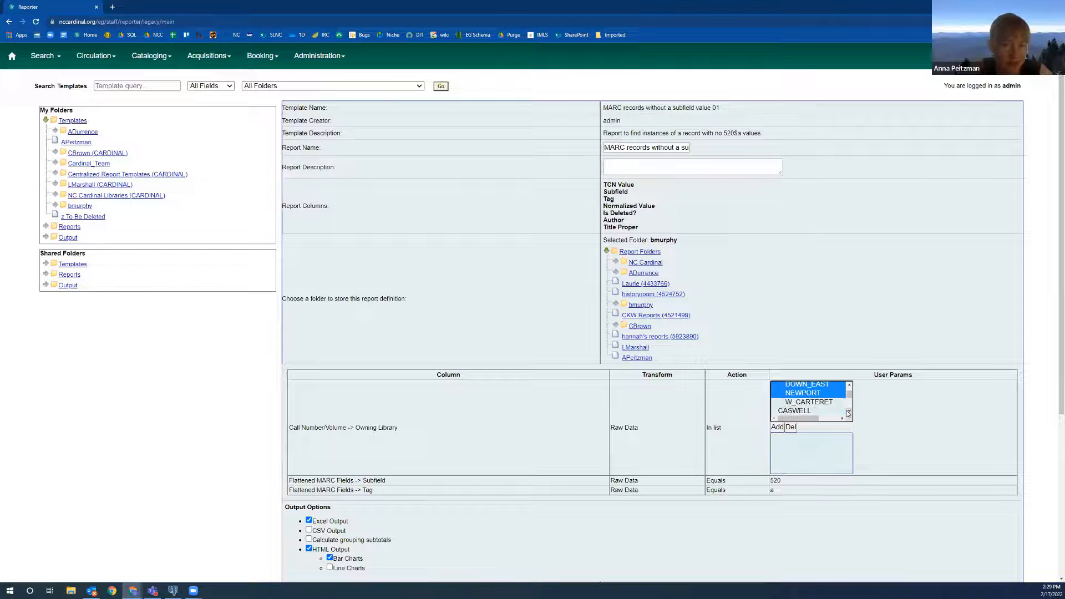
pyautogui.keyDown('ctrl'); pyautogui.click(811, 404); pyautogui.keyUp('ctrl')
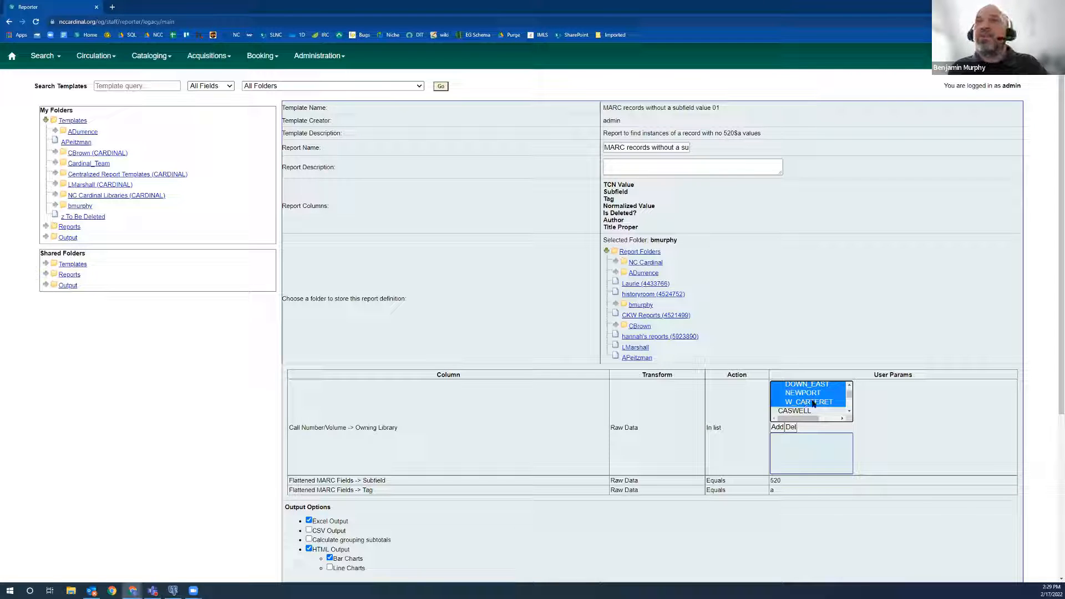
pyautogui.keyDown('ctrl'); pyautogui.click(812, 402); pyautogui.keyUp('ctrl')
pyautogui.keyDown('ctrl'); pyautogui.click(807, 386); pyautogui.keyUp('ctrl')
pyautogui.keyDown('ctrl'); pyautogui.click(812, 399); pyautogui.keyUp('ctrl')
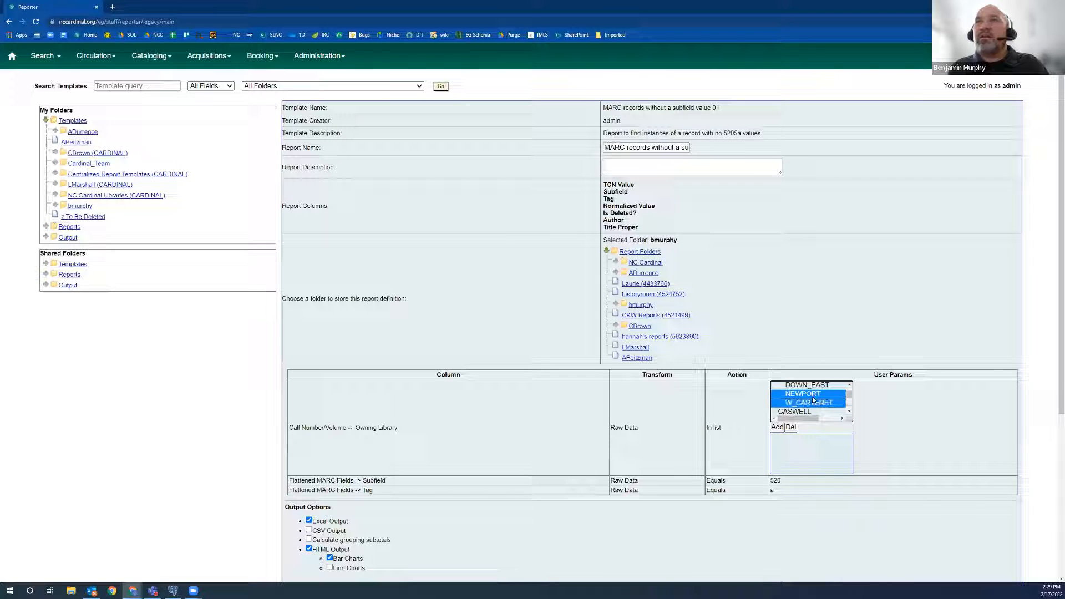
pyautogui.scroll(-3, 812, 399)
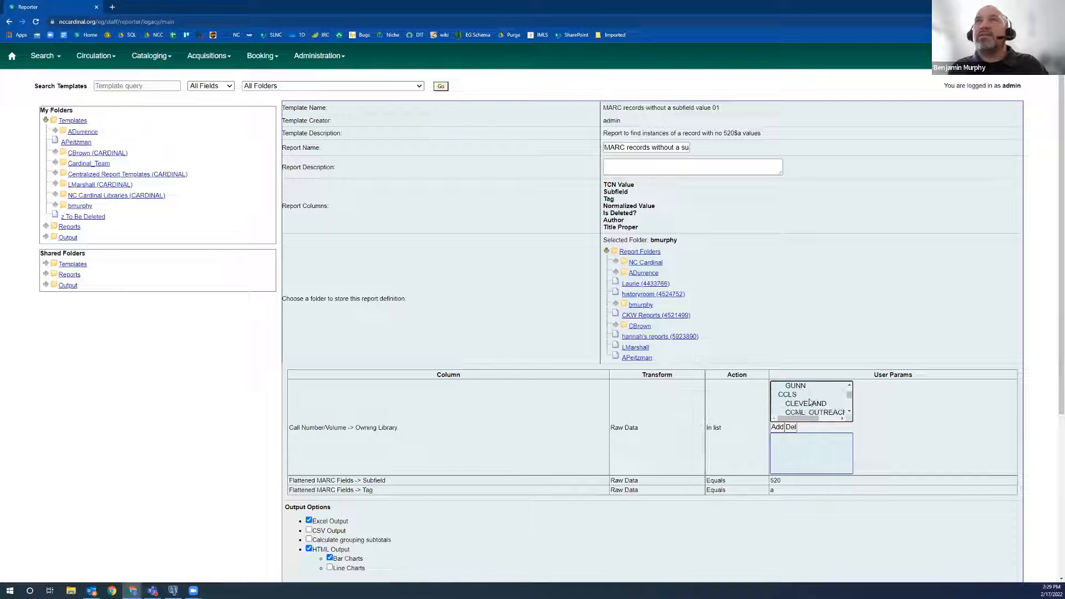
pyautogui.scroll(3, 810, 402)
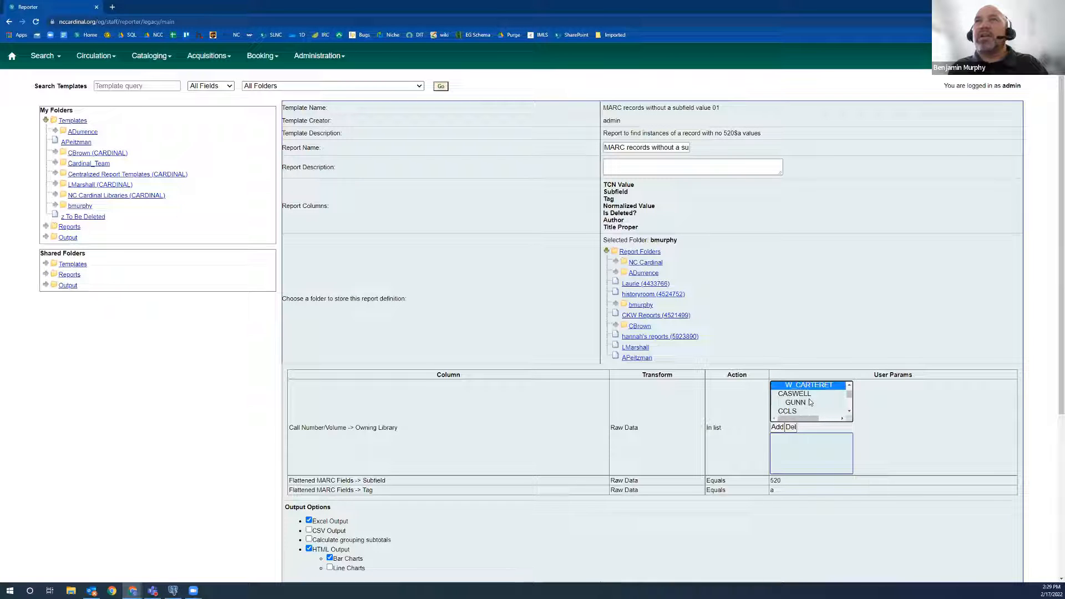
pyautogui.click(849, 411)
pyautogui.click(777, 427)
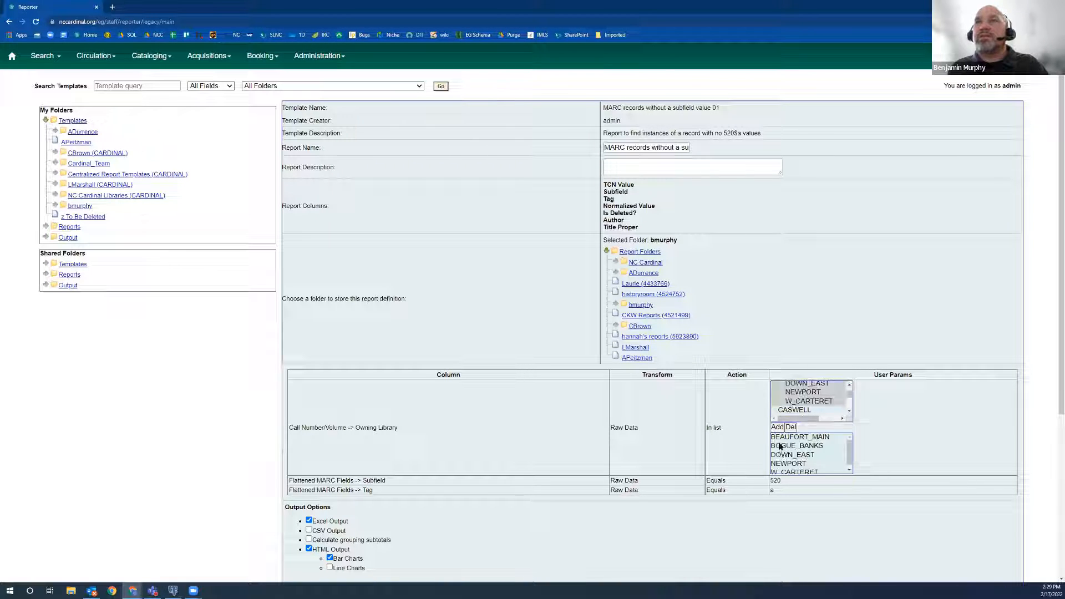
# Review the MARC filters and output options, store the report's output in the personal output folder, and save the report.
pyautogui.doubleClick(370, 480)
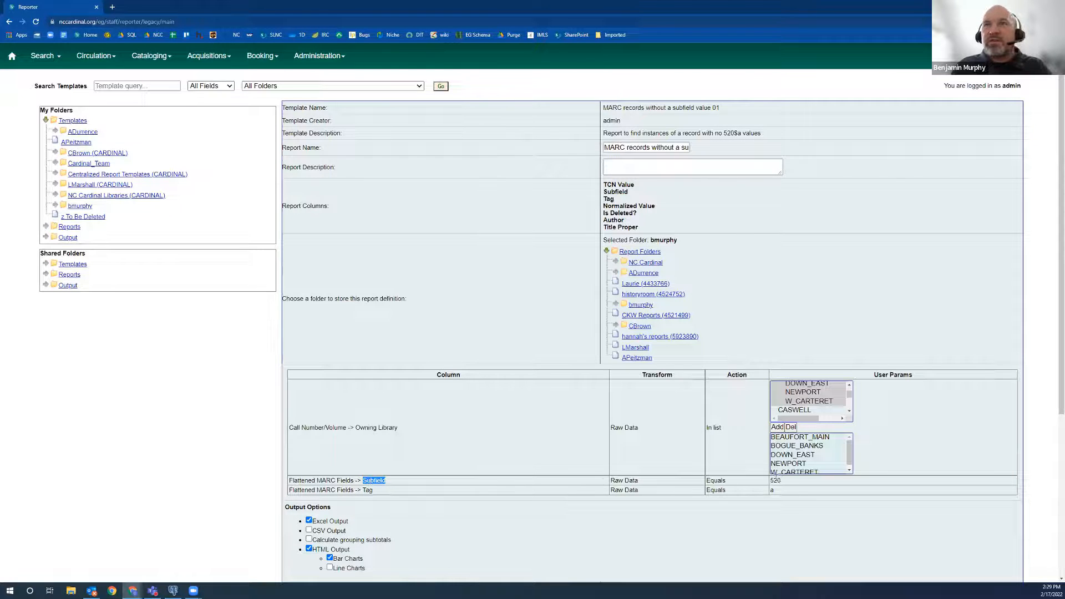
pyautogui.click(775, 481)
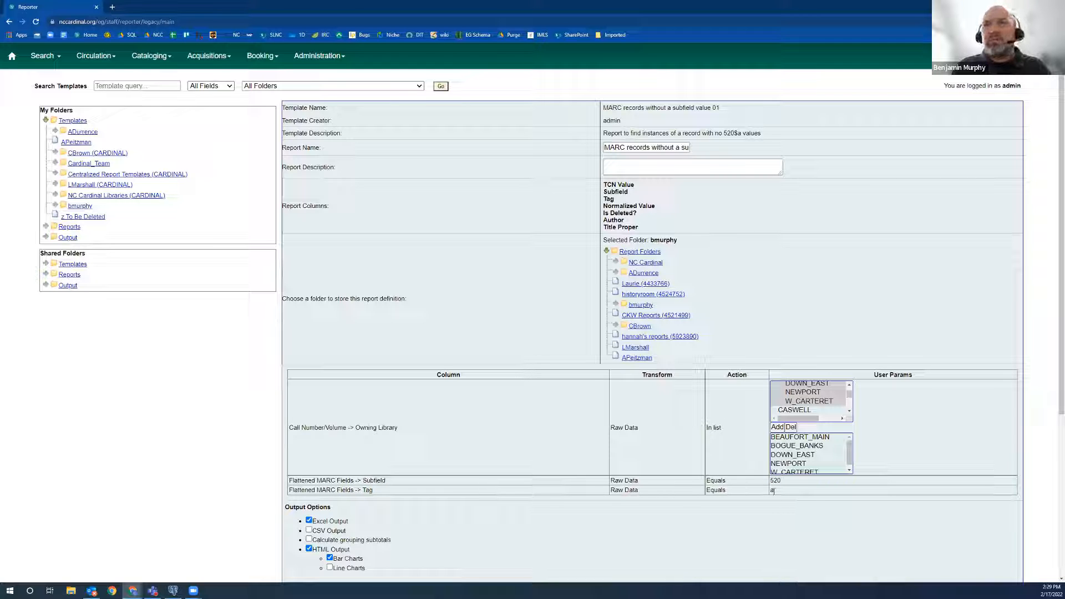
pyautogui.scroll(-3, 416, 482)
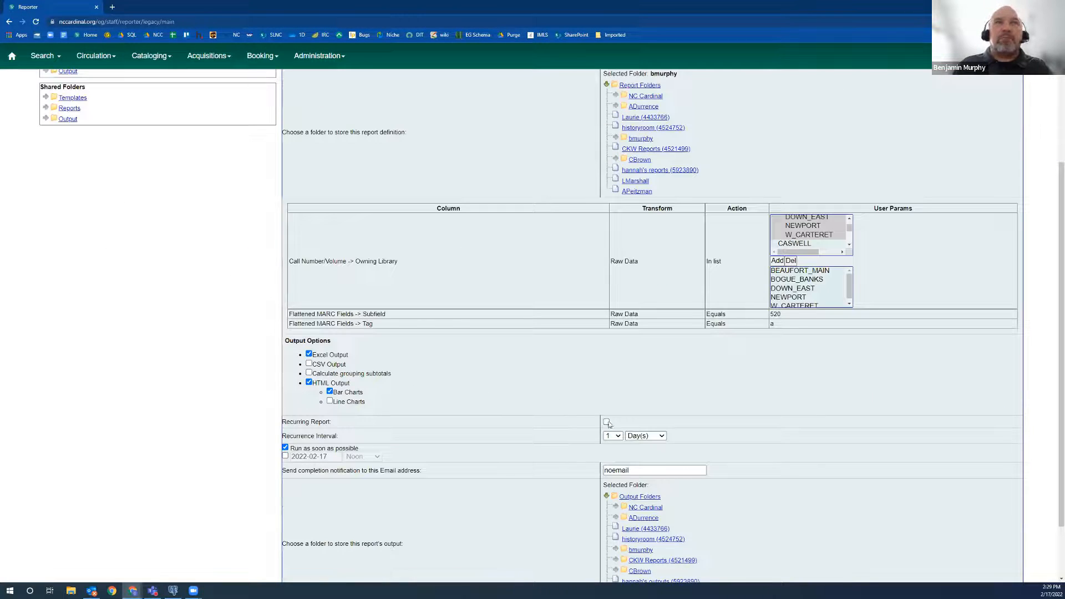
pyautogui.scroll(-2, 560, 468)
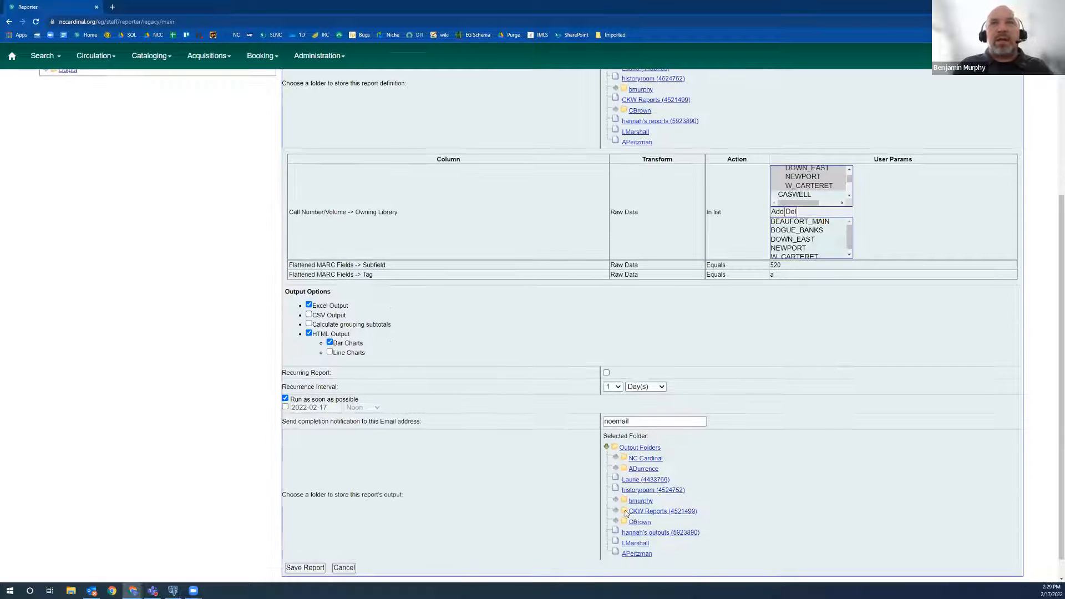
pyautogui.click(647, 480)
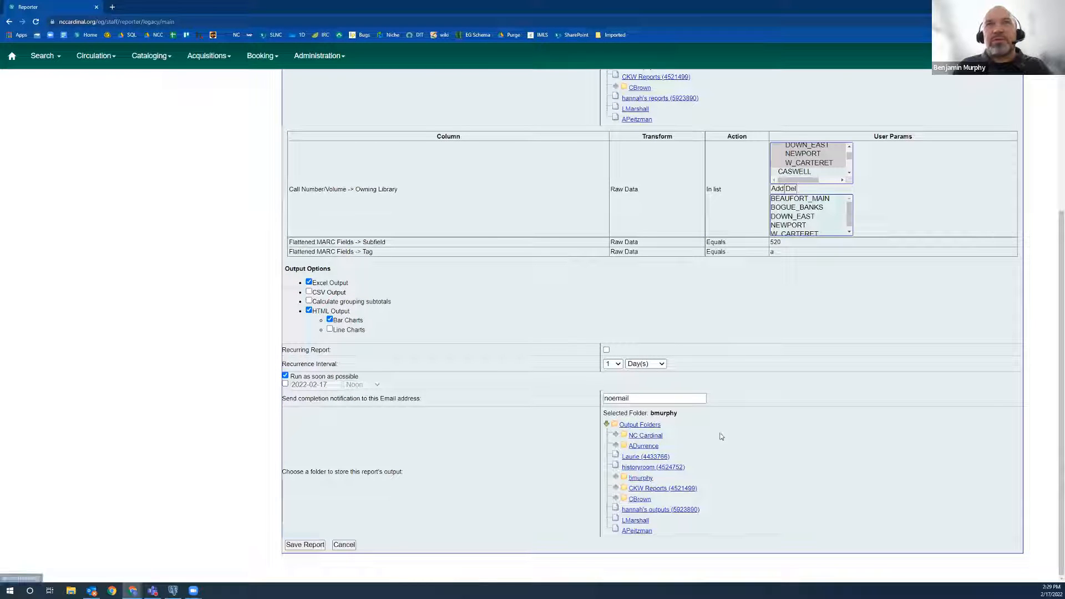
pyautogui.click(306, 547)
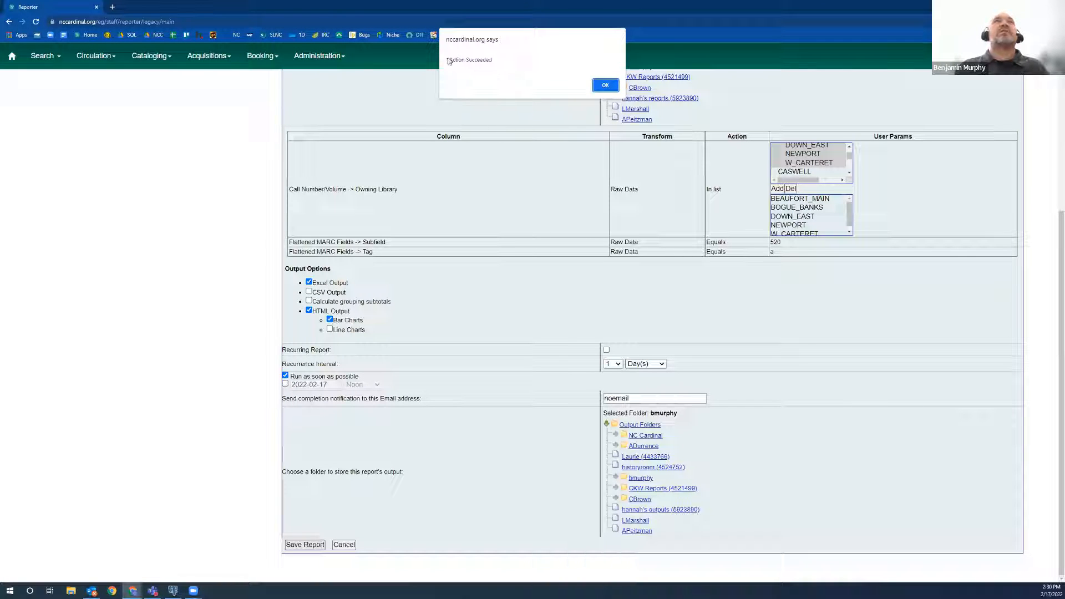
pyautogui.click(605, 85)
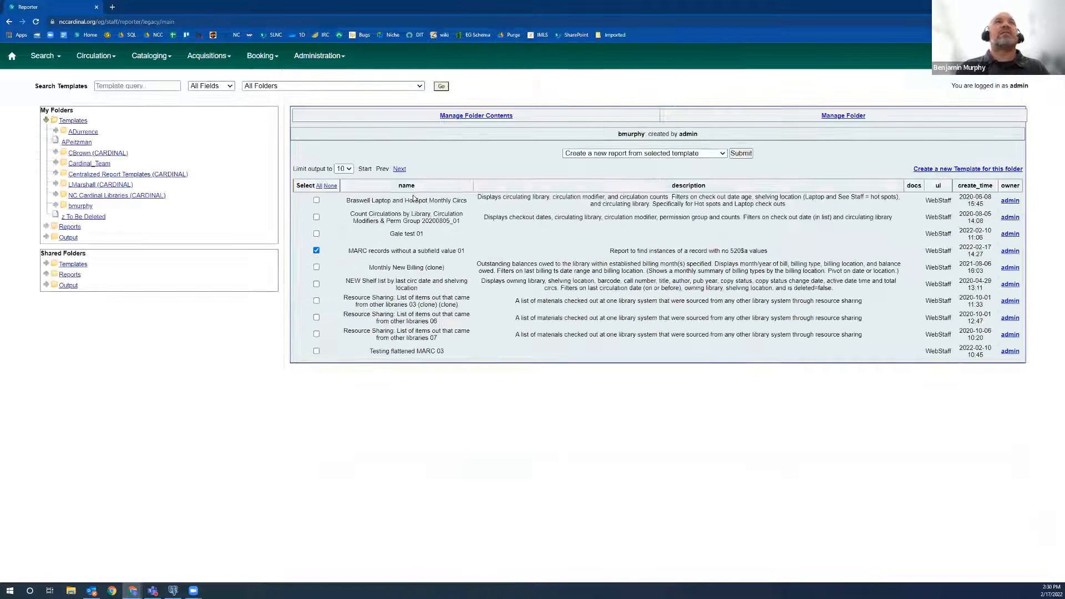
# Look up the new report in the personal reports folder and check its name and creation time.
pyautogui.click(71, 227)
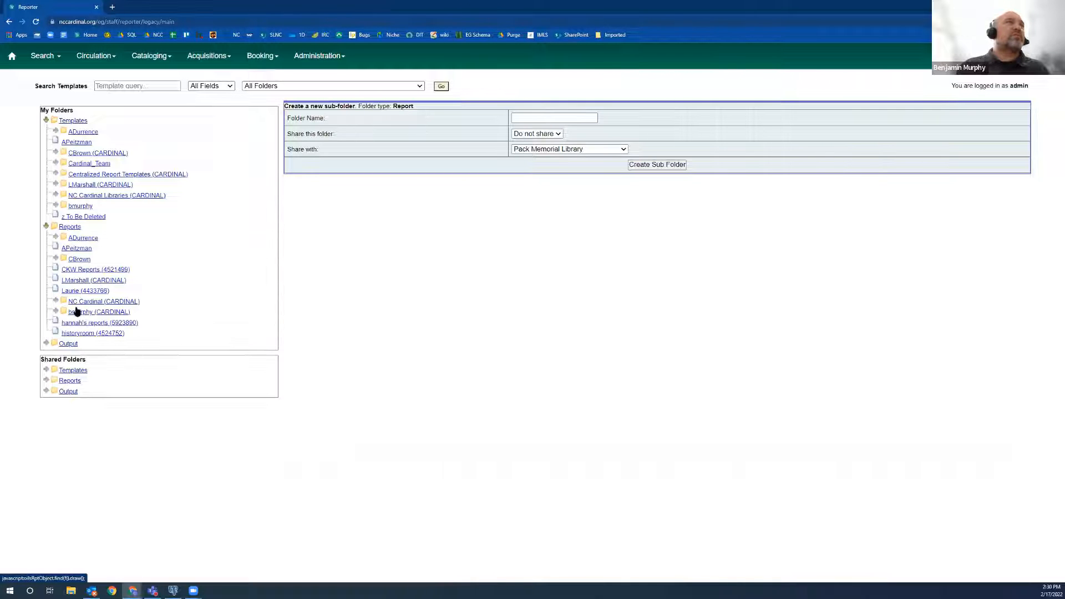
pyautogui.click(77, 312)
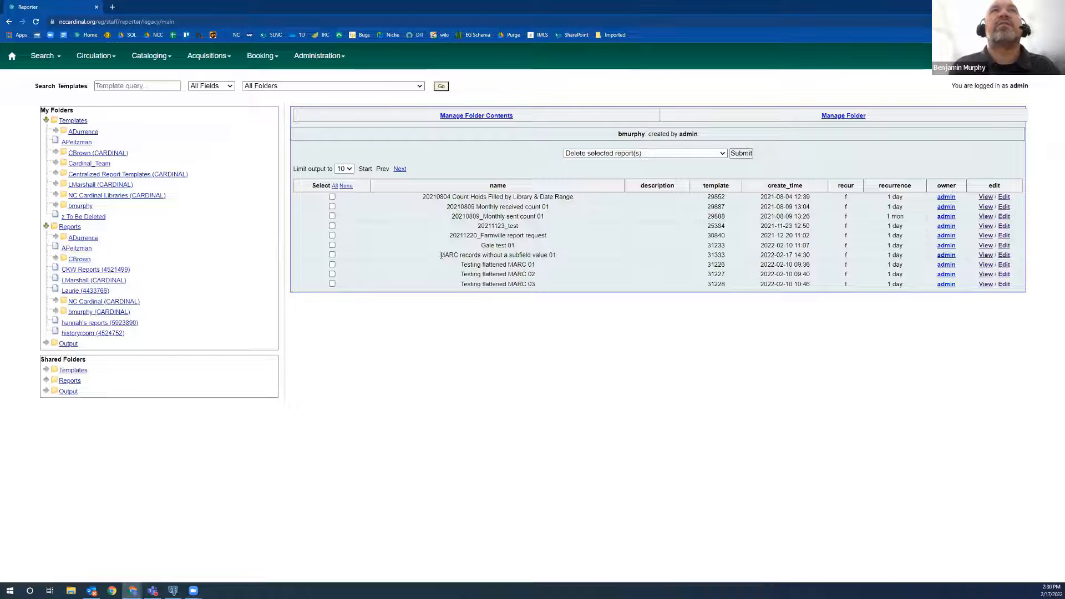
pyautogui.moveTo(440, 255); pyautogui.dragTo(565, 256)
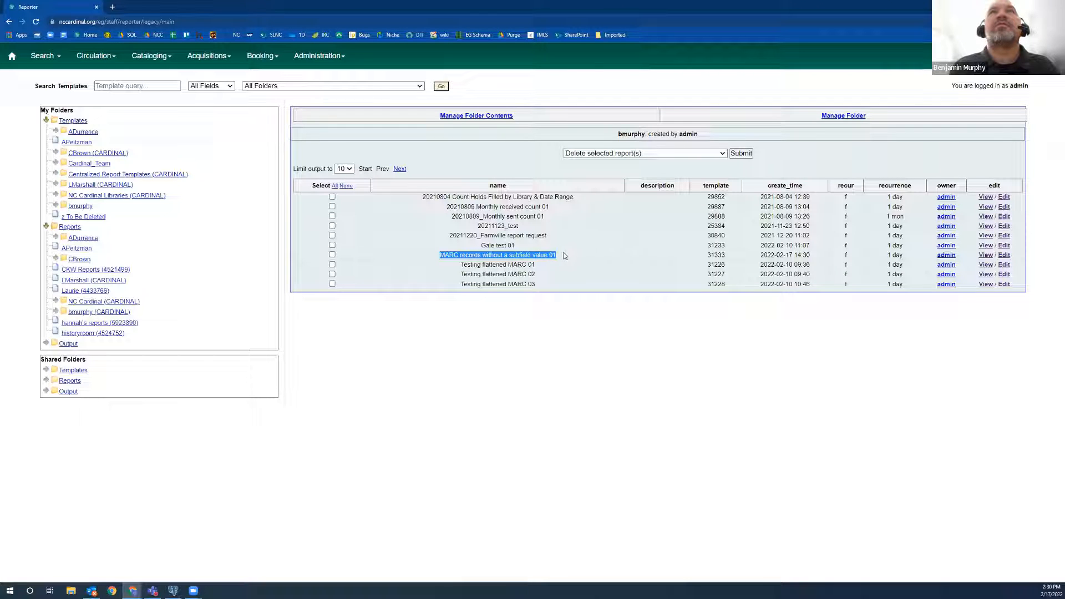
pyautogui.tripleClick(798, 255)
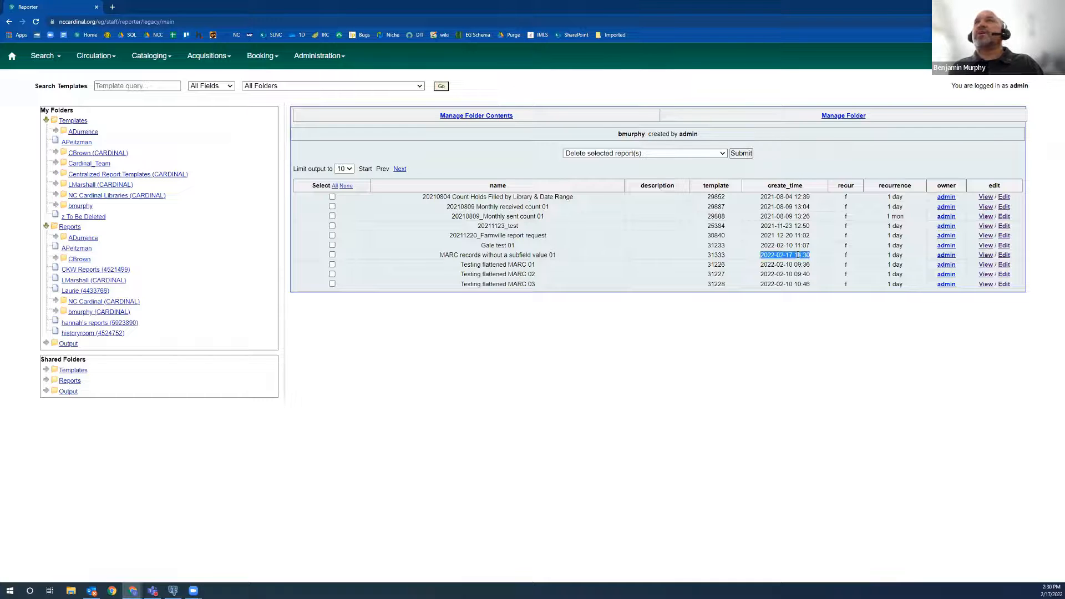
# Open the personal output folder to check the pending and completed report outputs.
pyautogui.click(69, 344)
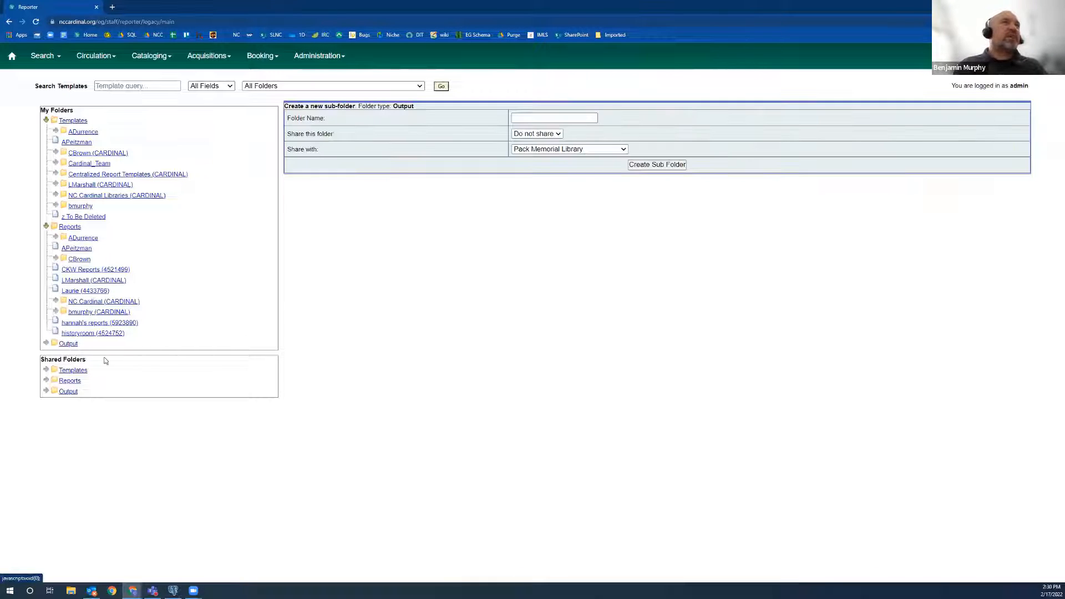
pyautogui.click(47, 344)
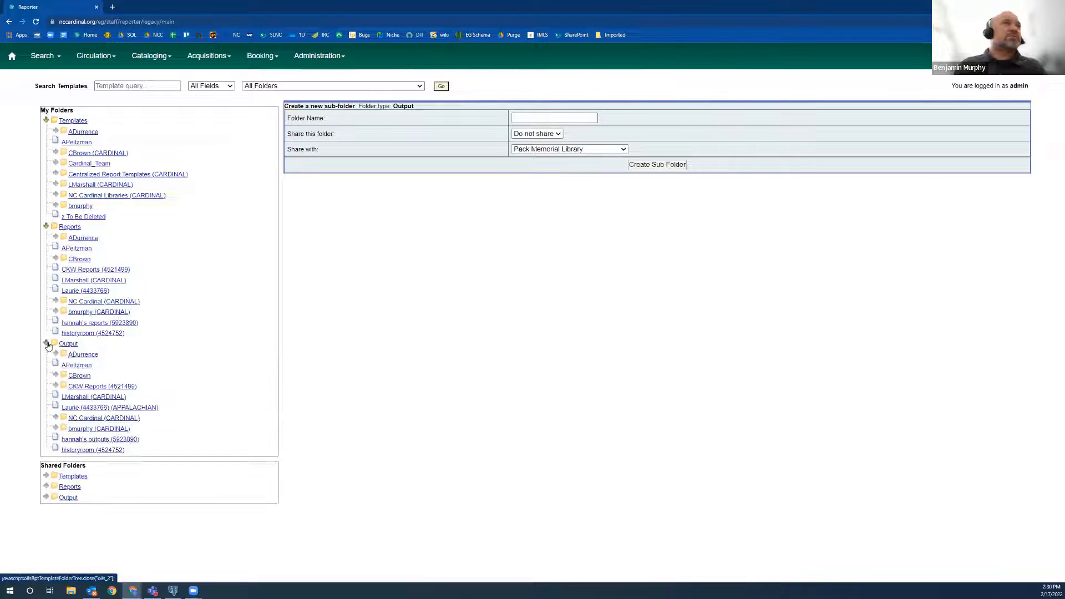
pyautogui.click(90, 431)
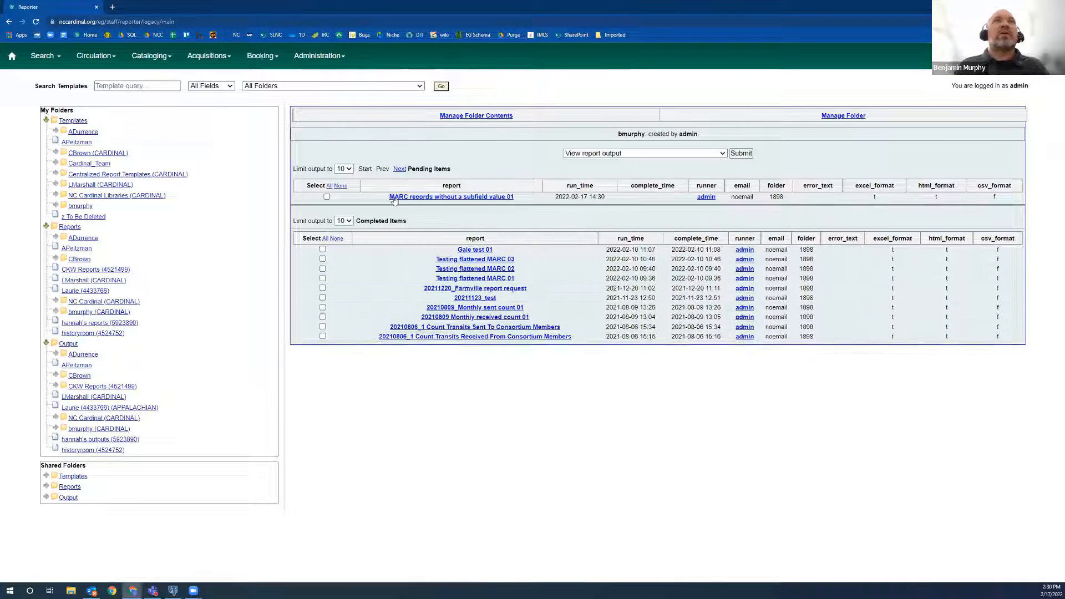
# Refresh the output lists by switching the pending items limit to 5 and back to 10, and check the completed items.
pyautogui.moveTo(390, 197); pyautogui.dragTo(531, 198)
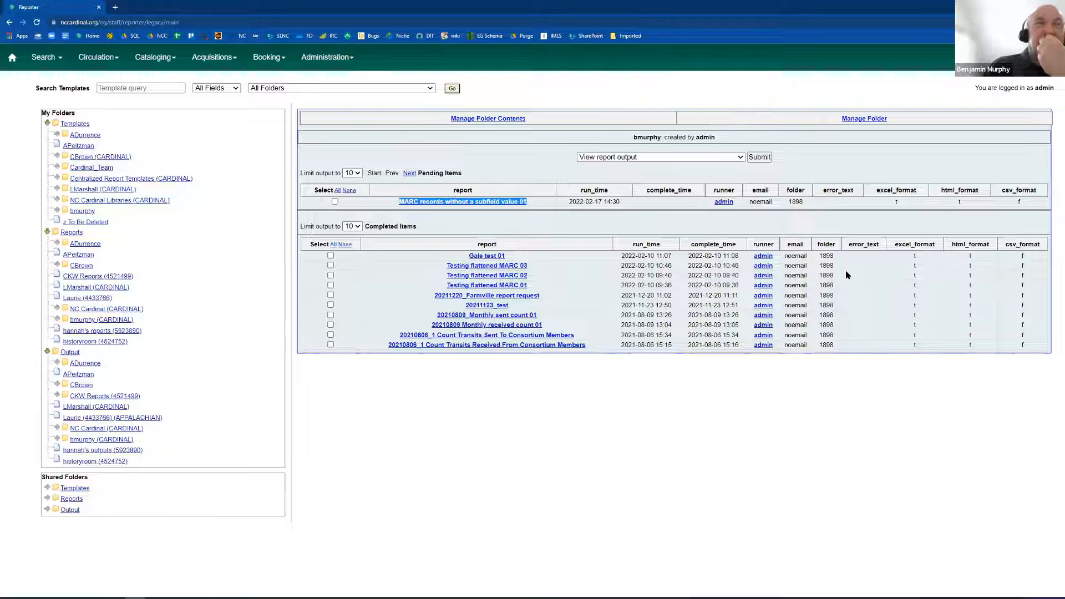
pyautogui.click(356, 173)
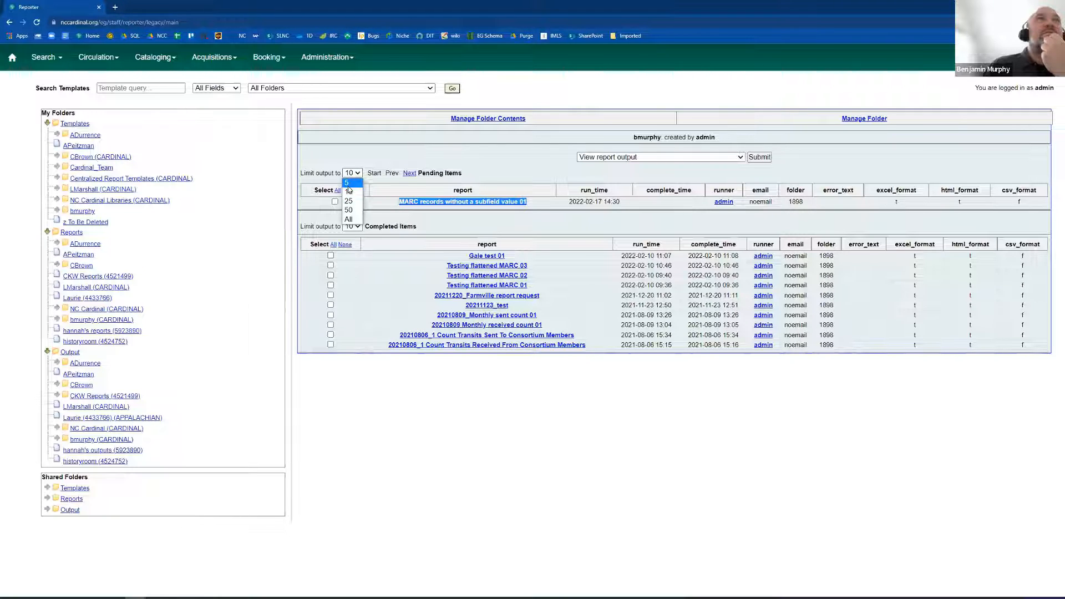
pyautogui.click(348, 184)
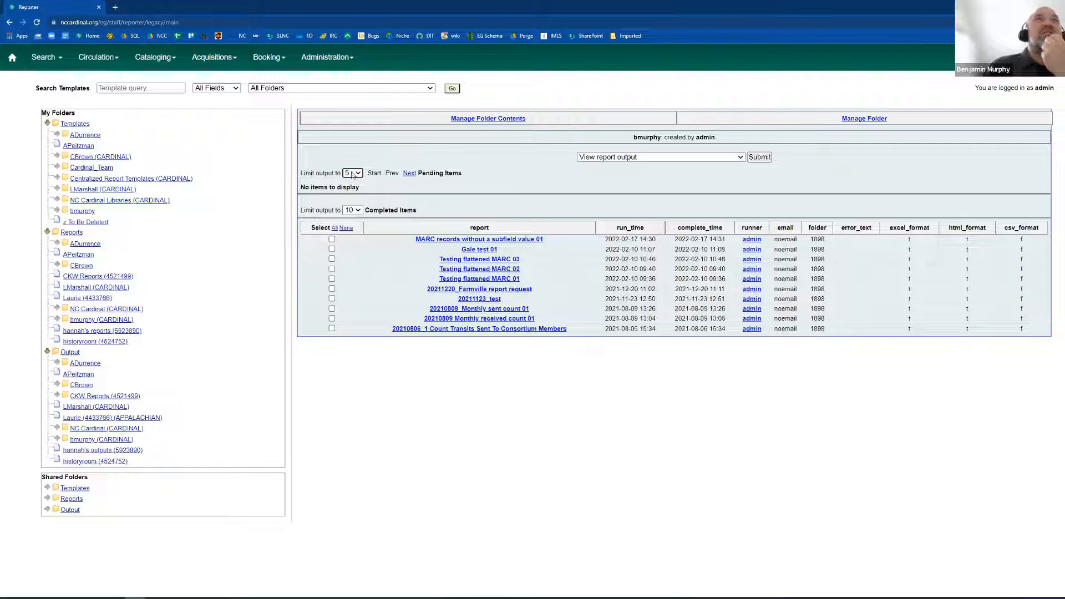
pyautogui.click(352, 176)
pyautogui.click(351, 194)
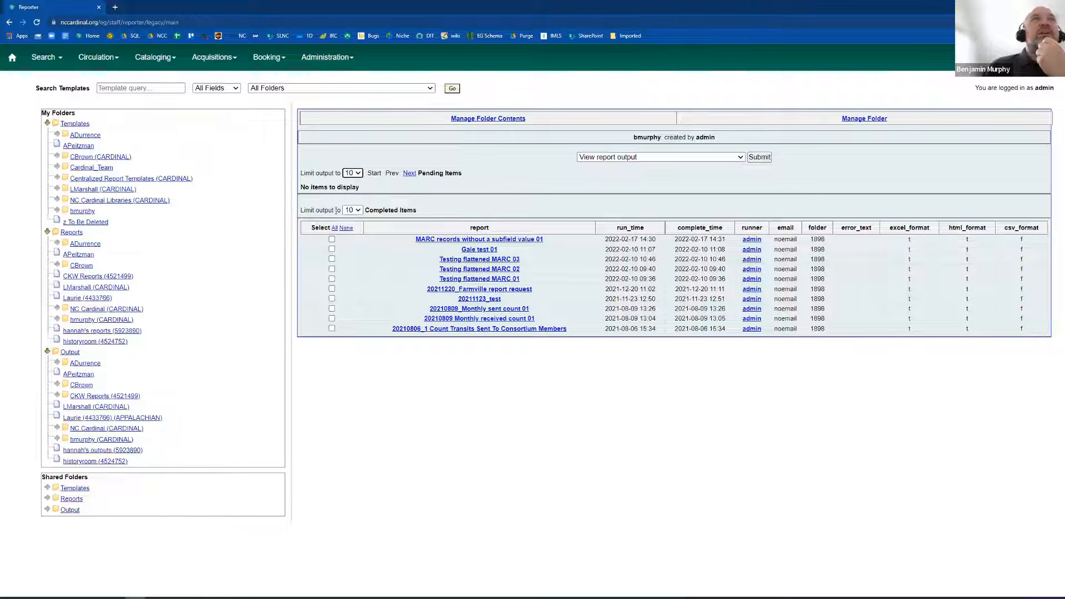
pyautogui.tripleClick(381, 209)
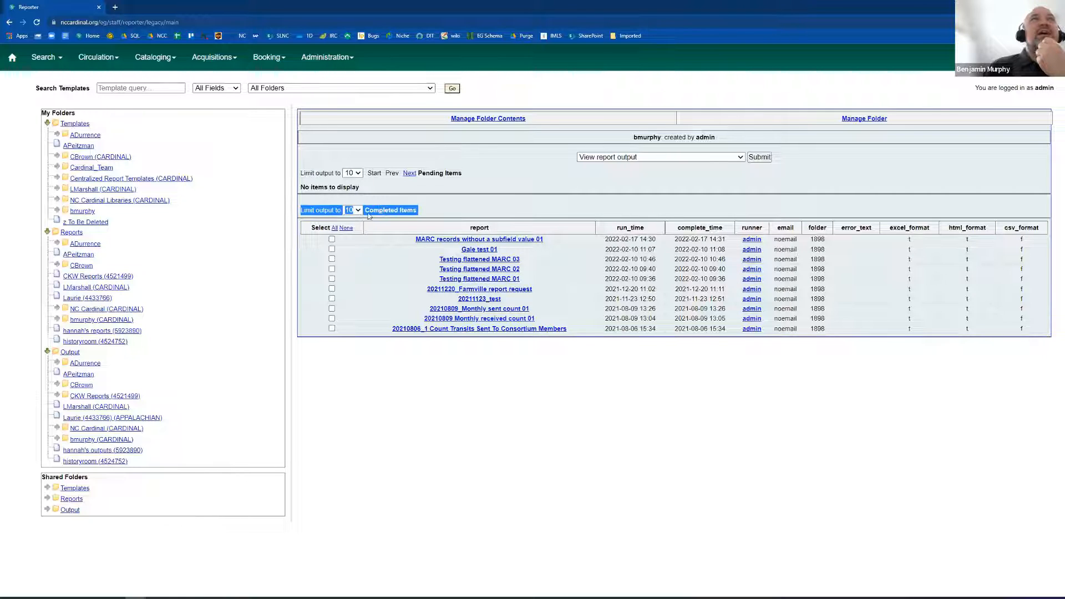
# View the report output of the completed item "MARC records without a subfield value 01".
pyautogui.click(332, 241)
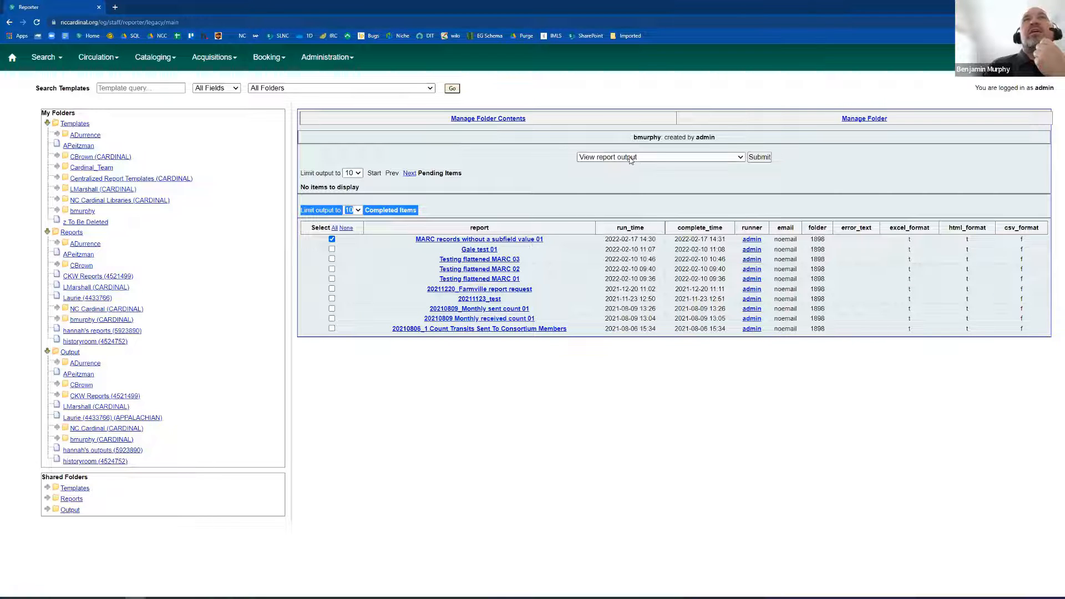
pyautogui.click(587, 158)
pyautogui.click(605, 167)
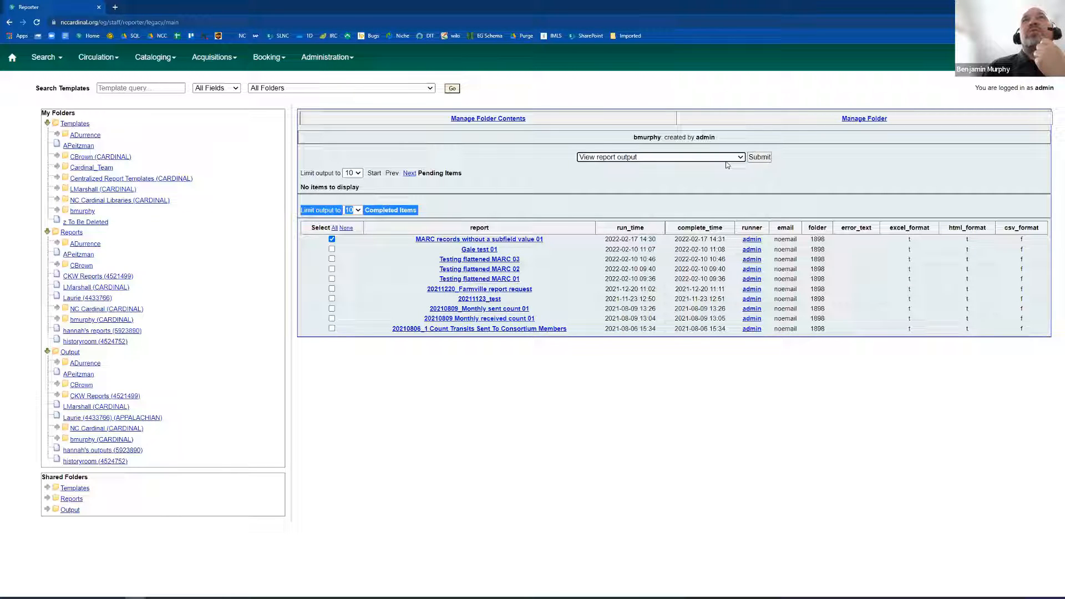
pyautogui.click(758, 158)
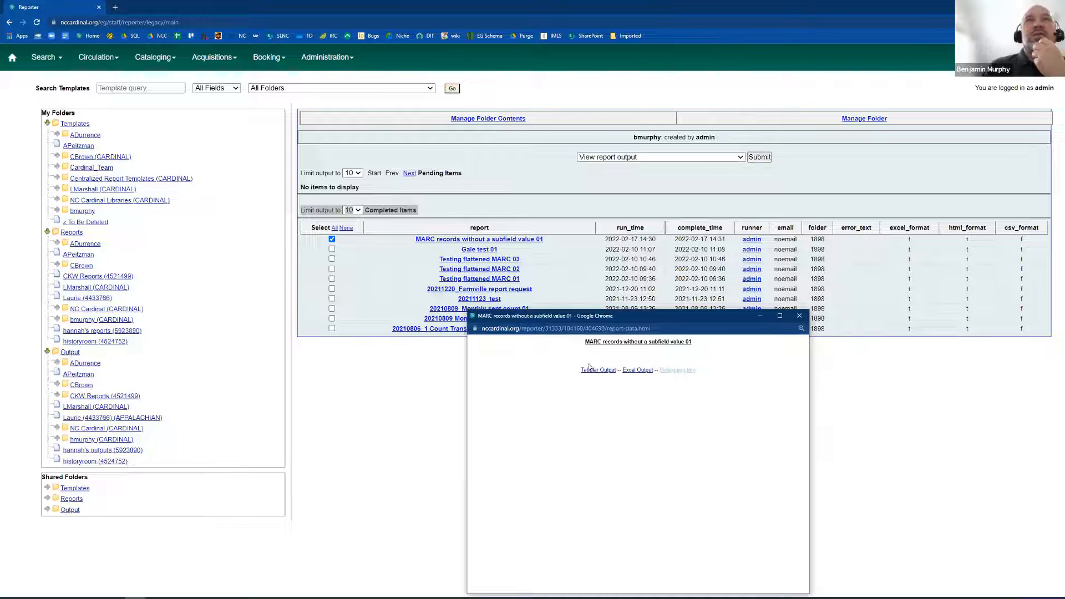
# Check the report's debugging info, and open its downloaded Excel output report-data (5).xlsx and close it again.
pyautogui.click(684, 373)
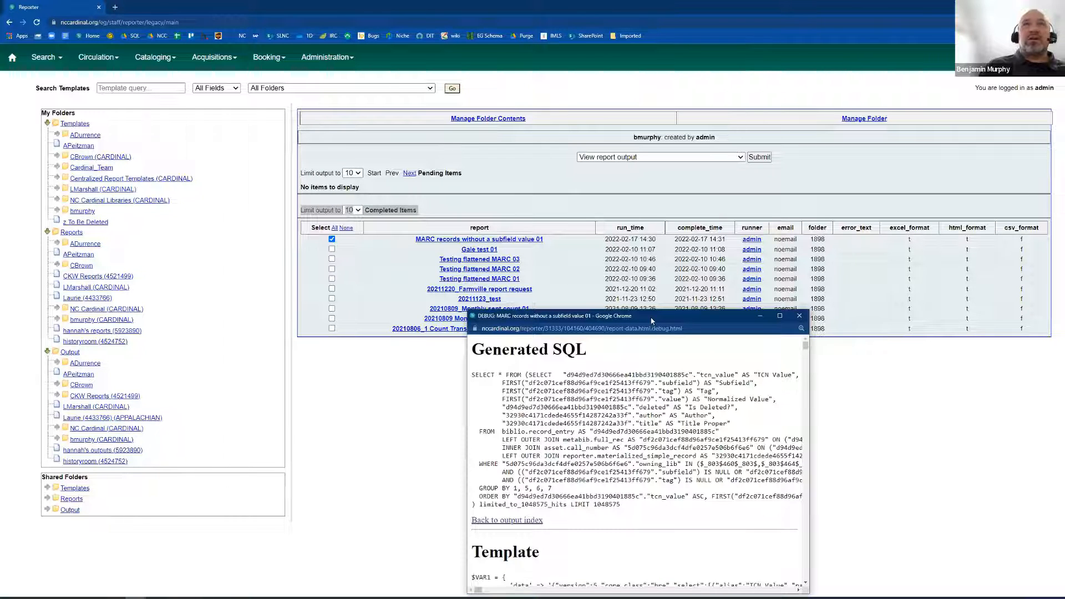
pyautogui.moveTo(663, 309); pyautogui.dragTo(638, 230)
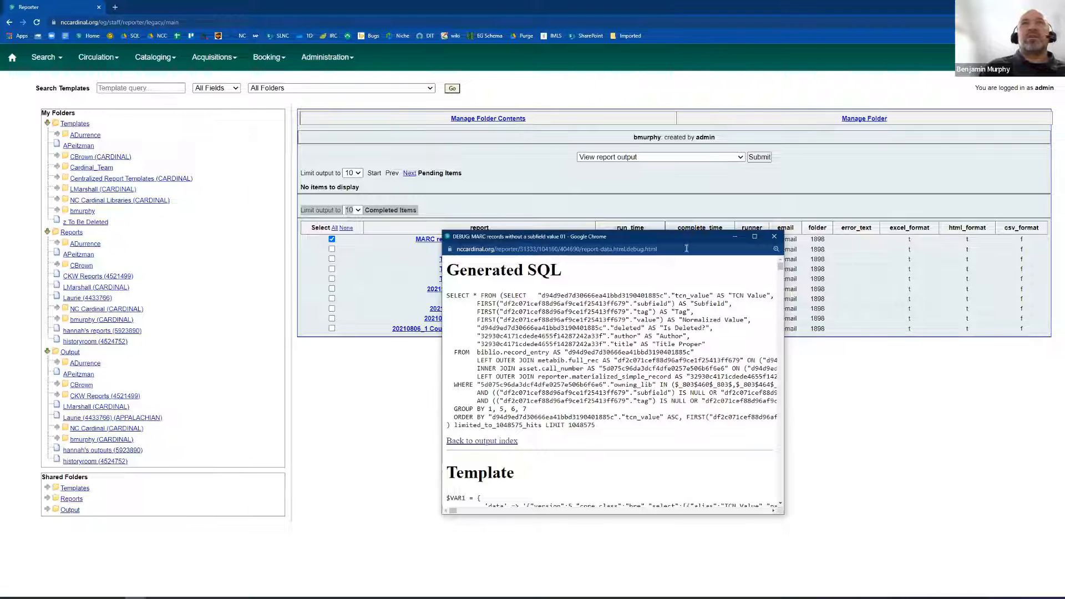
pyautogui.rightClick(680, 271)
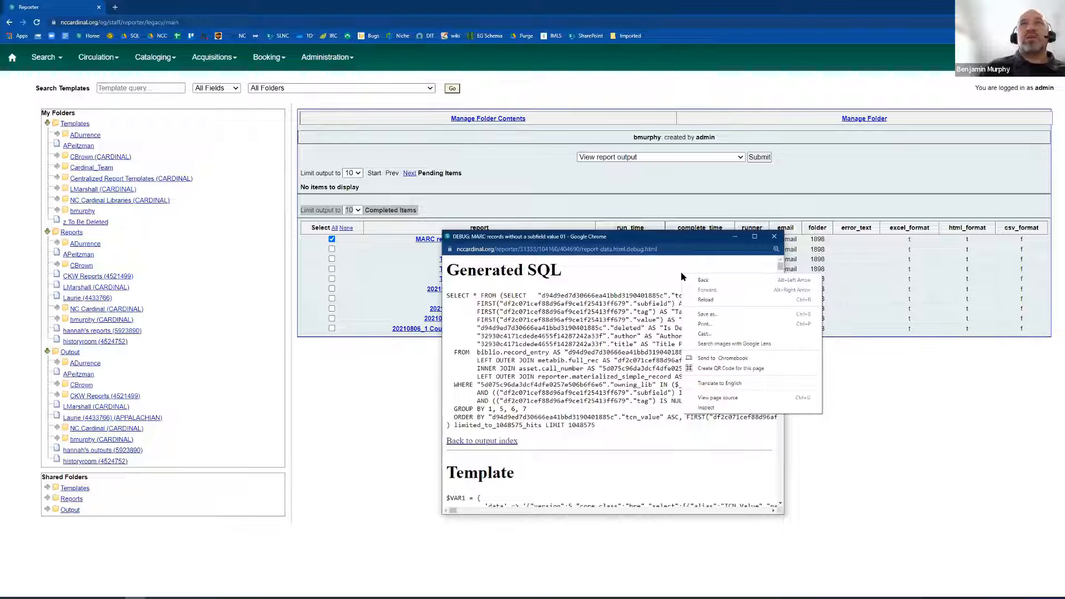
pyautogui.click(713, 281)
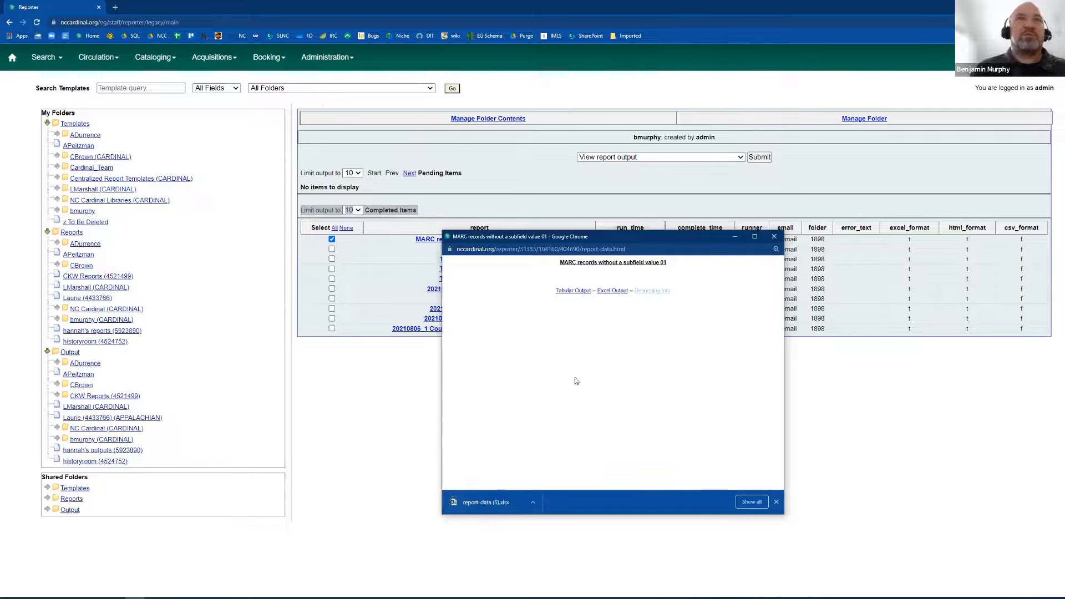
pyautogui.click(497, 503)
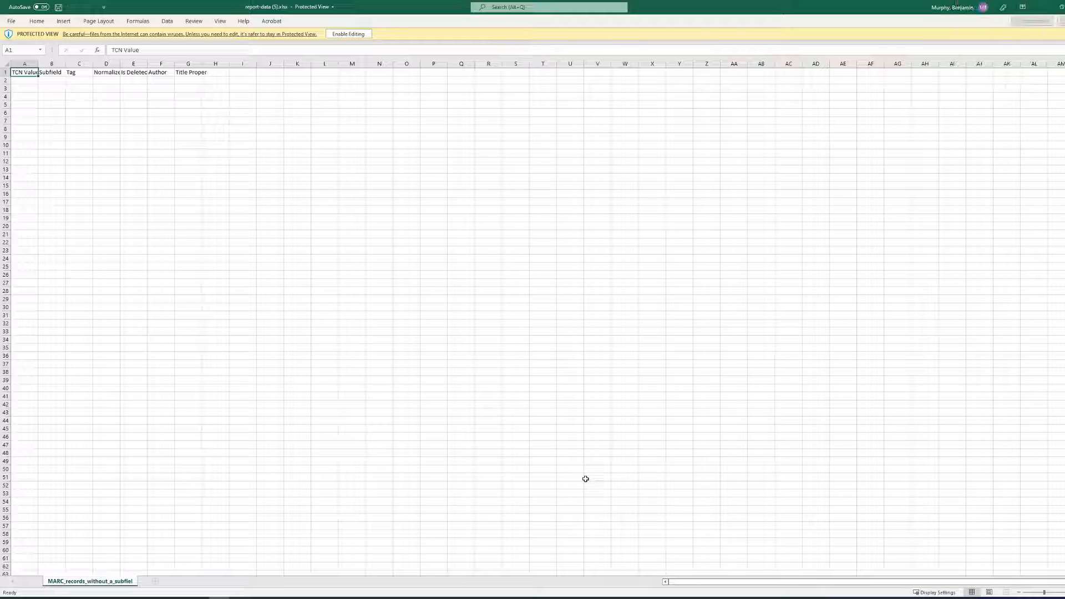
pyautogui.click(1053, 7)
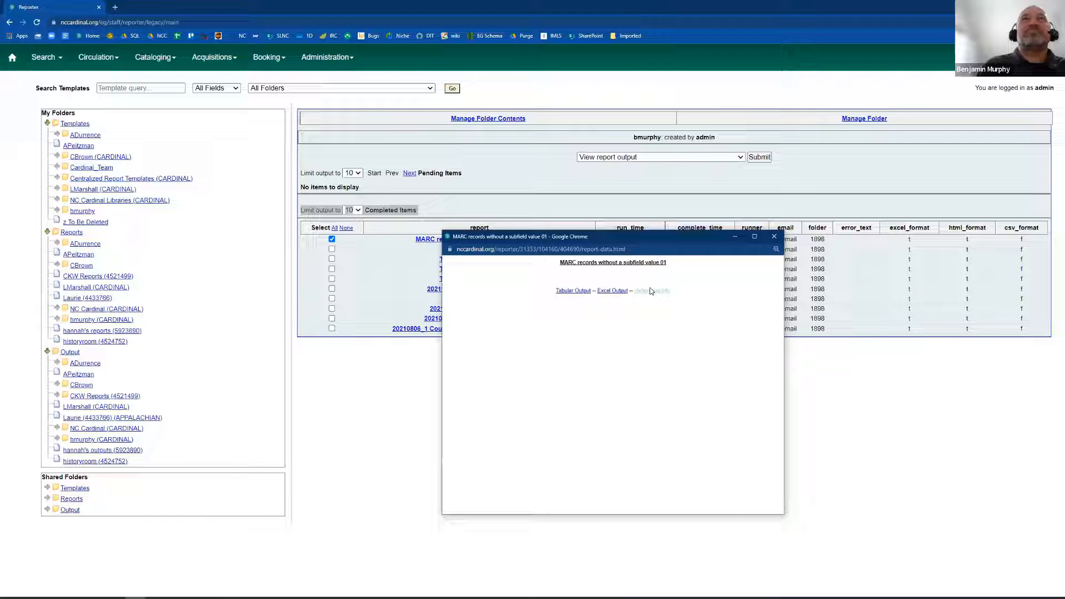
# Copy the whole generated SQL query from the report's debugging info into a new Notepad++ document.
pyautogui.click(651, 290)
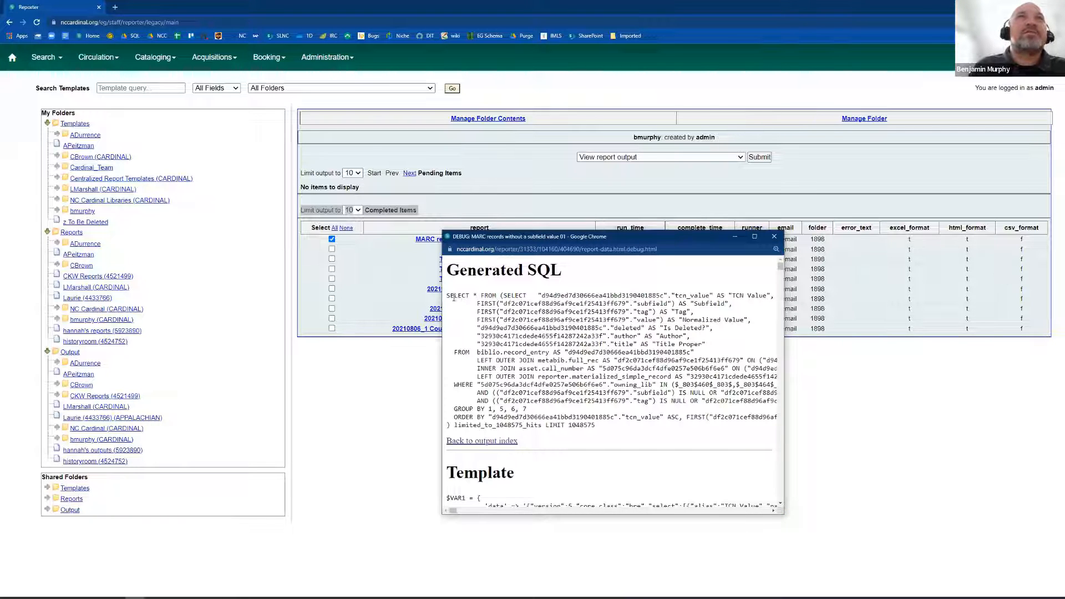
pyautogui.moveTo(447, 295); pyautogui.dragTo(616, 427)
pyautogui.hotkey('ctrl', 'c')
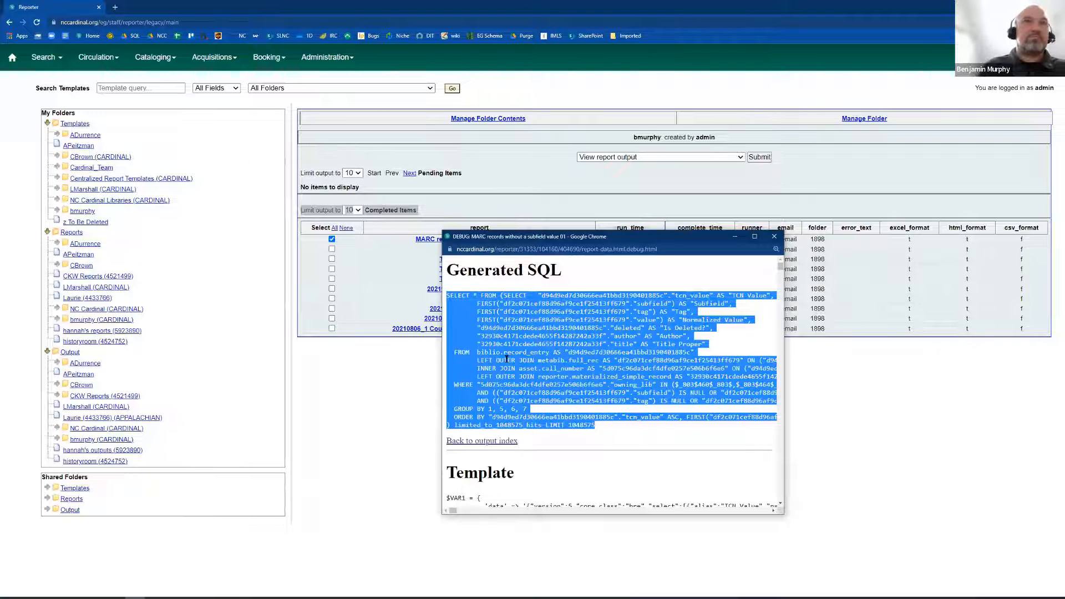
pyautogui.click(11, 597)
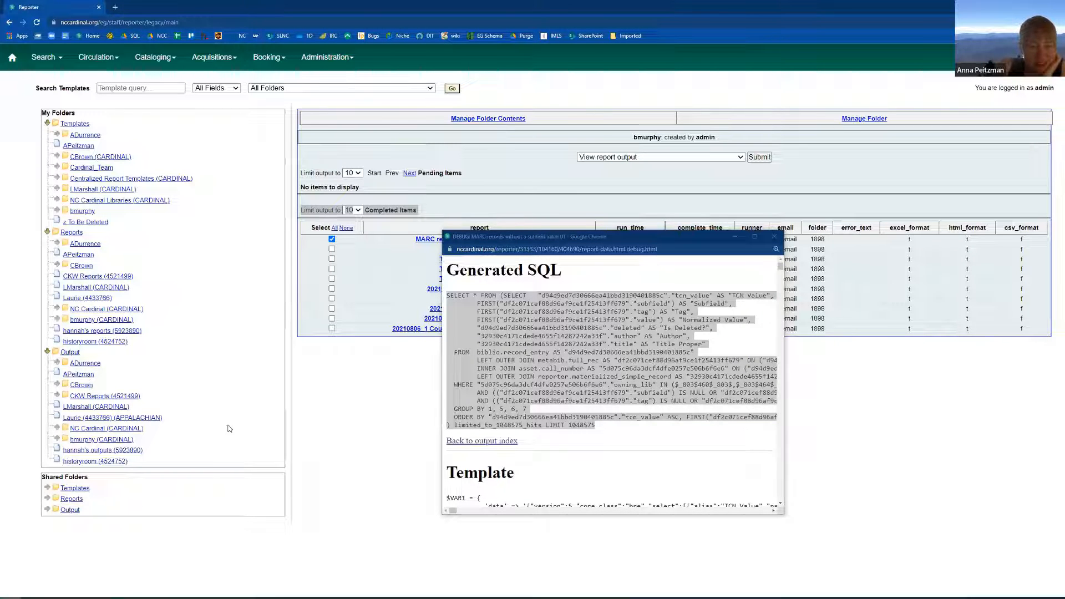
pyautogui.click(215, 392)
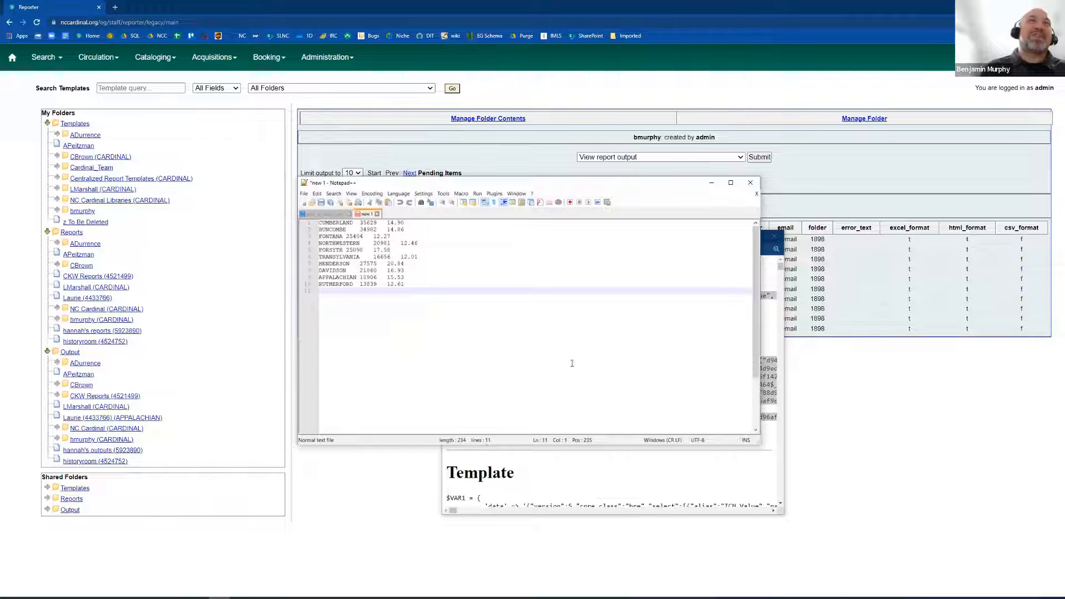
pyautogui.hotkey('ctrl', 'n')
pyautogui.hotkey('ctrl', 'v')
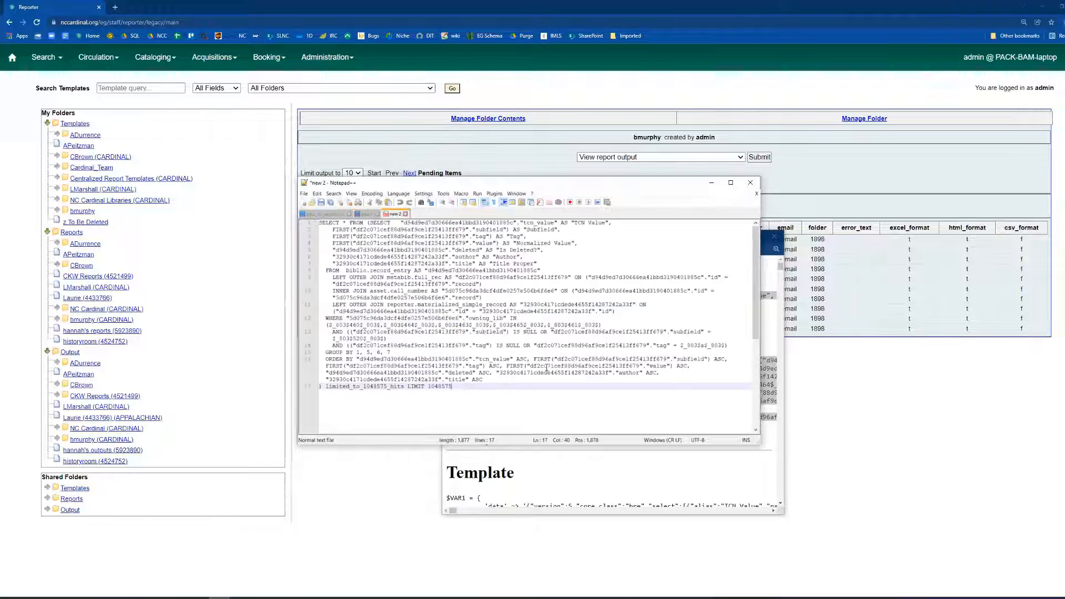
# Delete the outer "SELECT * FROM (" wrapper and the closing "limited_to_1048575_hits LIMIT 1048575" line from the query.
pyautogui.moveTo(371, 223); pyautogui.dragTo(313, 225)
pyautogui.press('Delete')
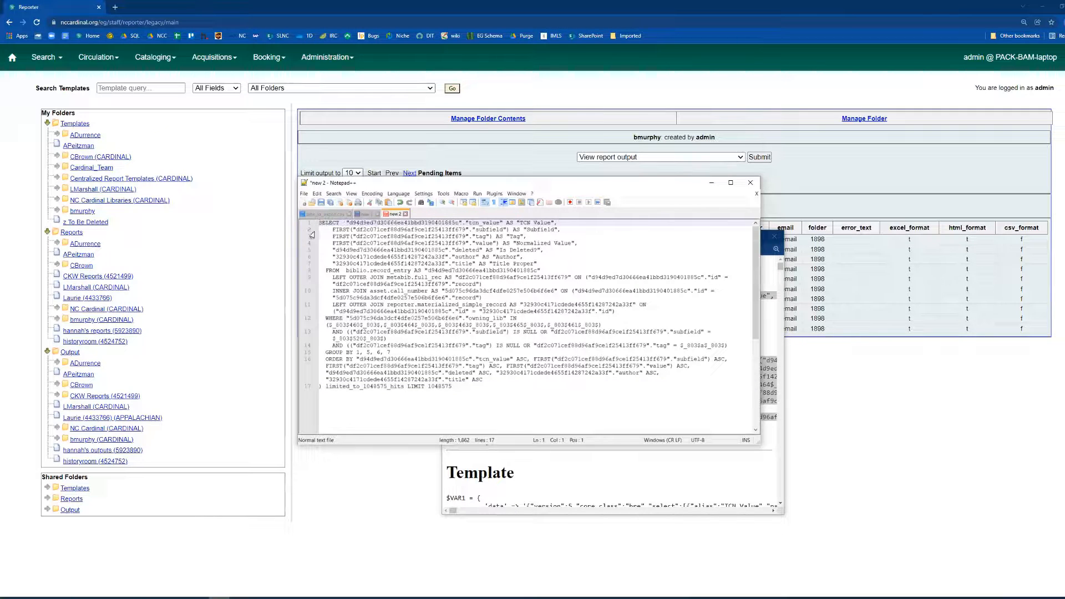
pyautogui.moveTo(457, 387); pyautogui.dragTo(288, 389)
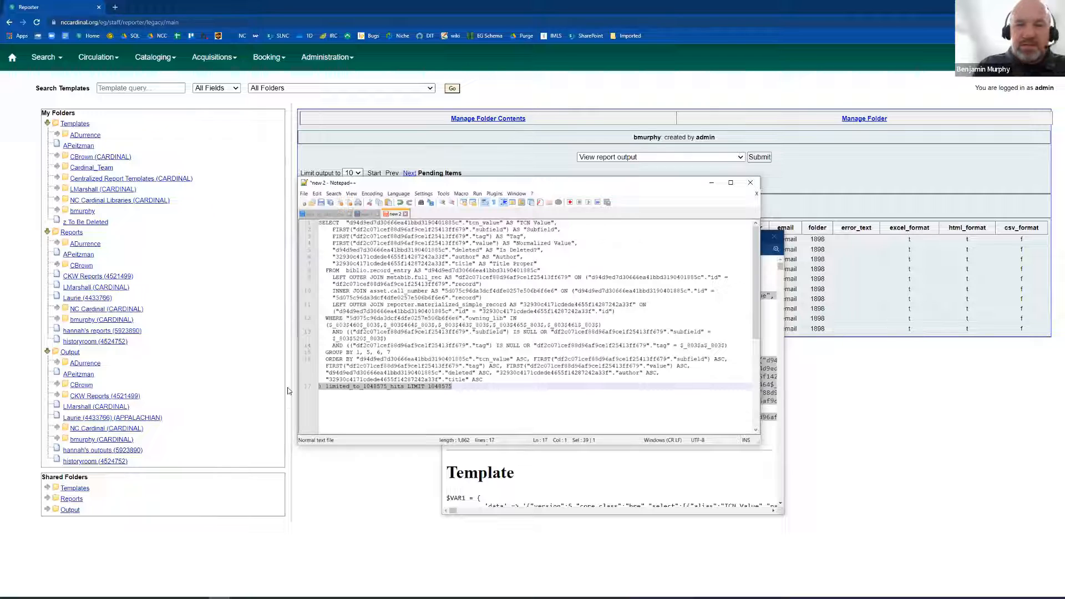
pyautogui.press('Delete')
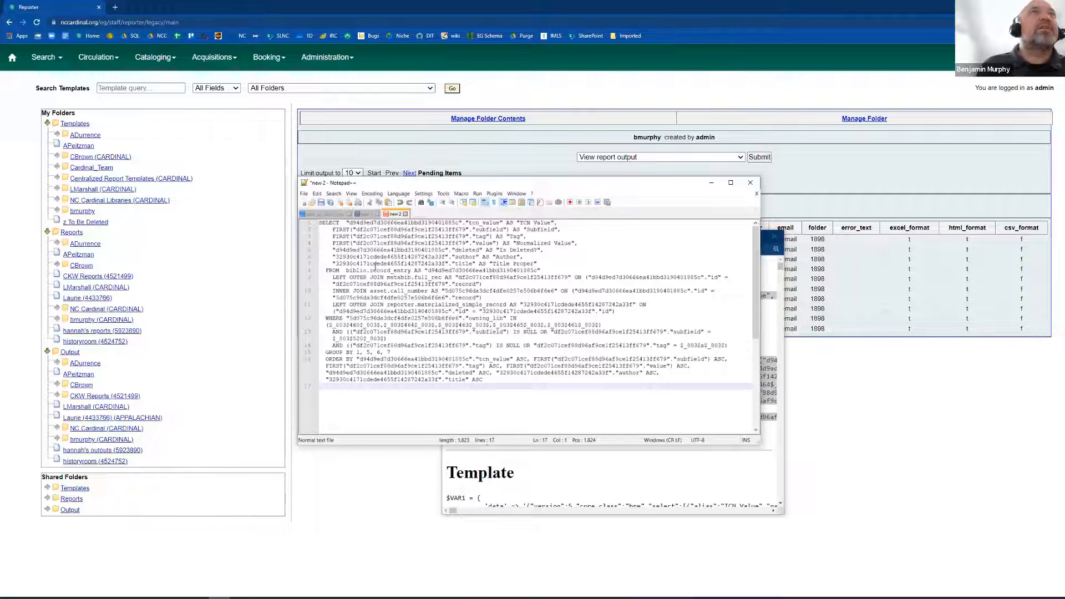
# Replace every occurrence of the hashed alias for the bibliographic record table with biblio.record_entry.
pyautogui.click(346, 270)
pyautogui.moveTo(347, 270); pyautogui.dragTo(411, 270)
pyautogui.hotkey('ctrl', 'c')
pyautogui.doubleClick(497, 270)
pyautogui.hotkey('ctrl', 'h')
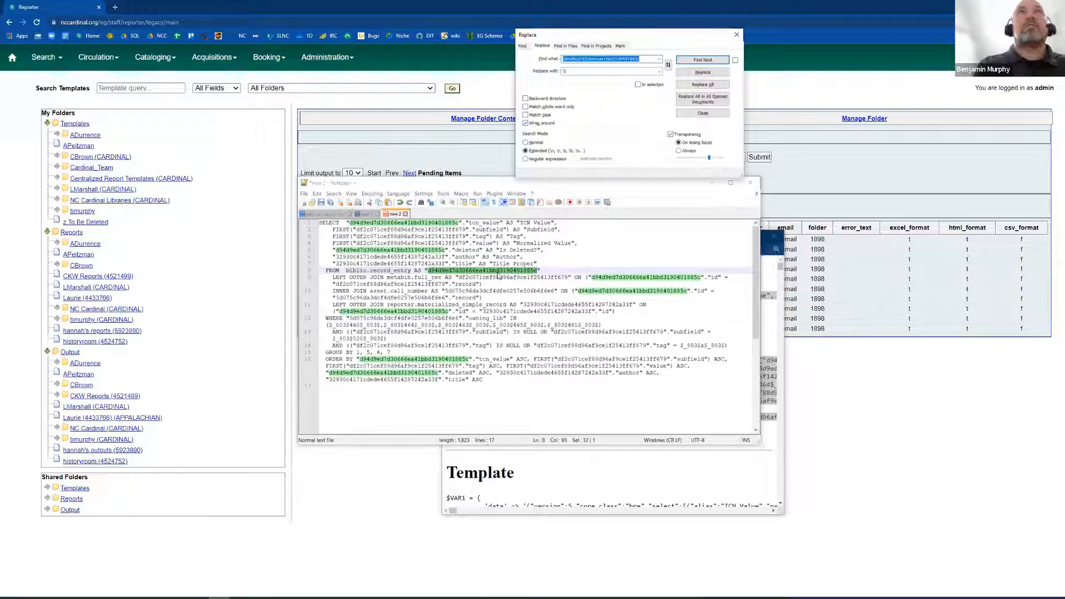
pyautogui.press('Tab')
pyautogui.hotkey('ctrl', 'v')
pyautogui.hotkey('alt', 'a')
# Replace all occurrences of the hashed alias in the first LEFT OUTER JOIN with metabib.full_rec.
pyautogui.moveTo(387, 277); pyautogui.dragTo(444, 284)
pyautogui.hotkey('ctrl', 'c')
pyautogui.doubleClick(513, 277)
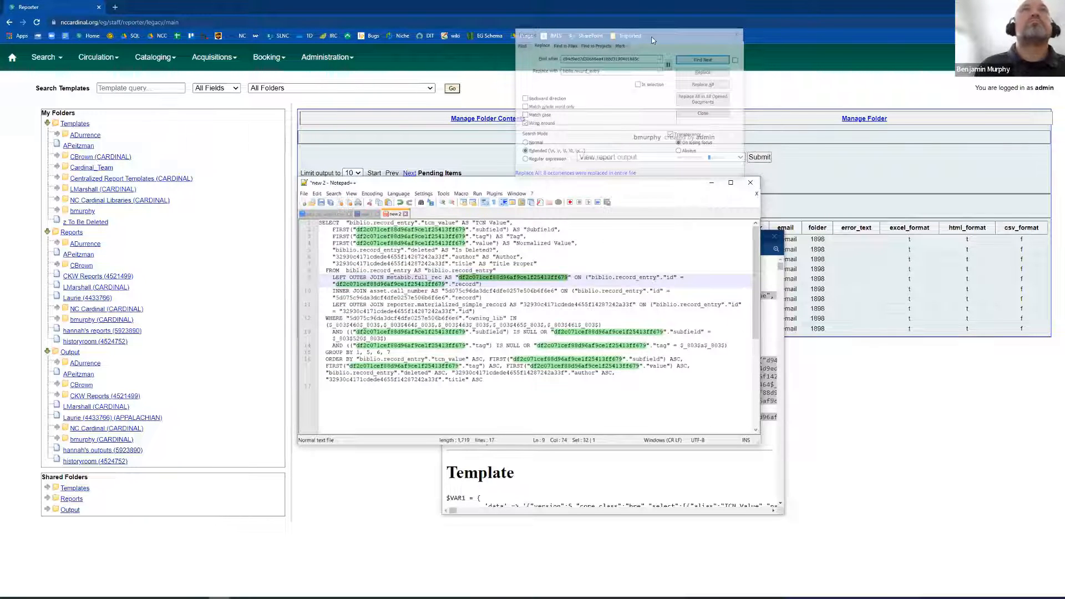
pyautogui.hotkey('ctrl', 'h')
pyautogui.press('Tab')
pyautogui.hotkey('ctrl', 'v')
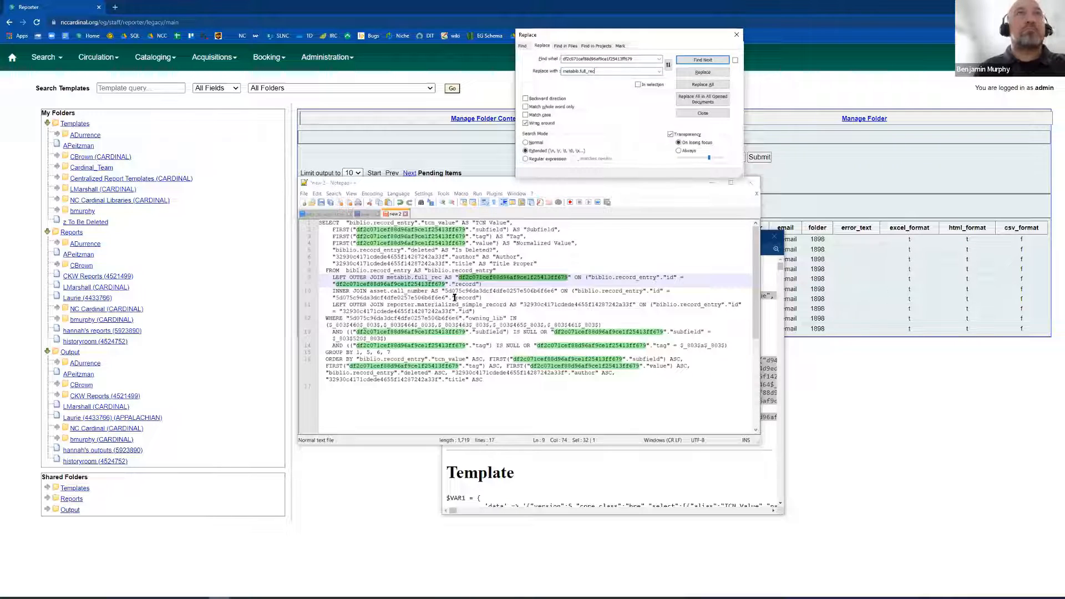
pyautogui.hotkey('alt', 'a')
pyautogui.press('Escape')
# Replace all occurrences of the hashed alias in the INNER JOIN with asset.call_number.
pyautogui.moveTo(370, 283); pyautogui.dragTo(428, 284)
pyautogui.hotkey('ctrl', 'c')
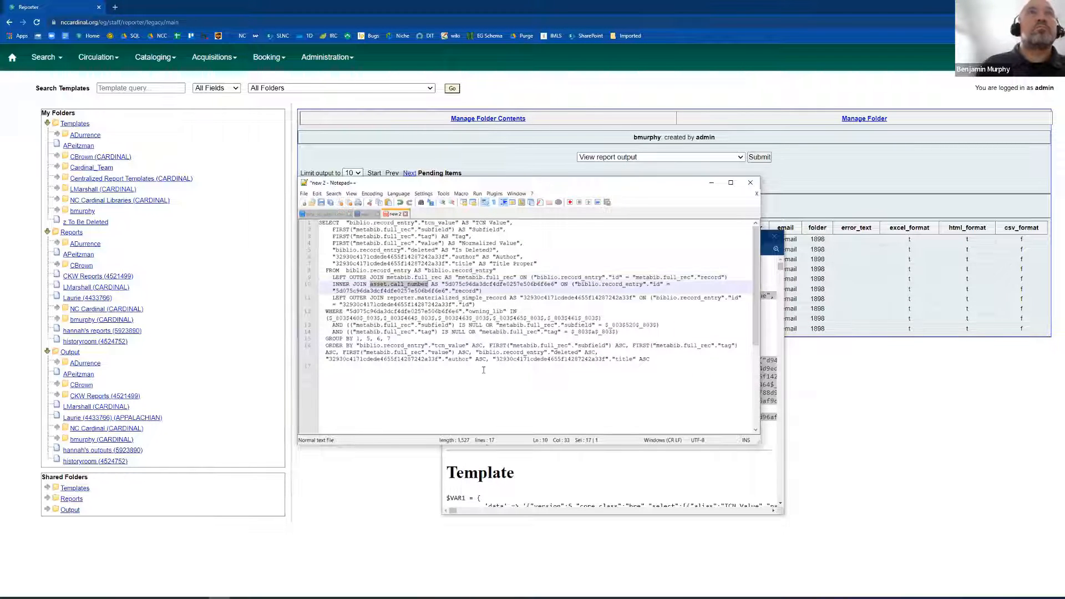
pyautogui.doubleClick(505, 284)
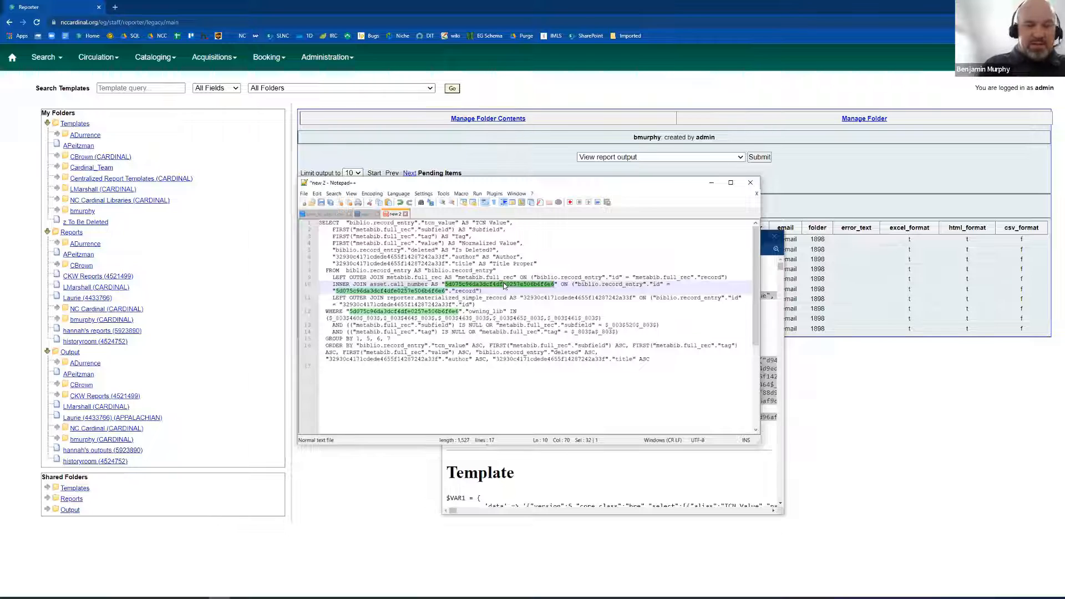
pyautogui.hotkey('ctrl', 'h')
pyautogui.press('Tab')
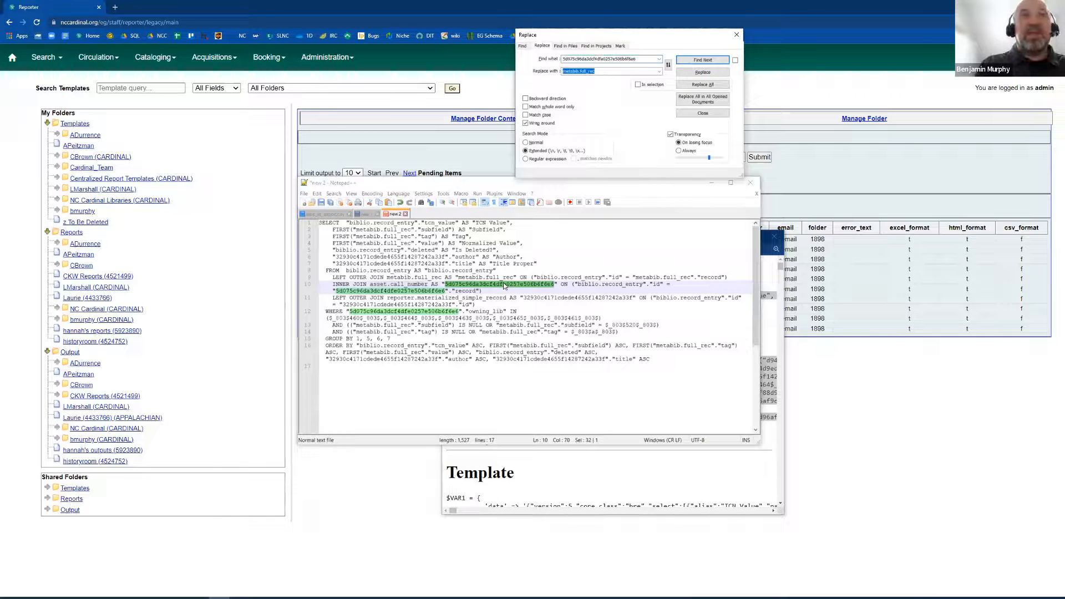
pyautogui.hotkey('ctrl', 'v')
pyautogui.hotkey('alt', 'a')
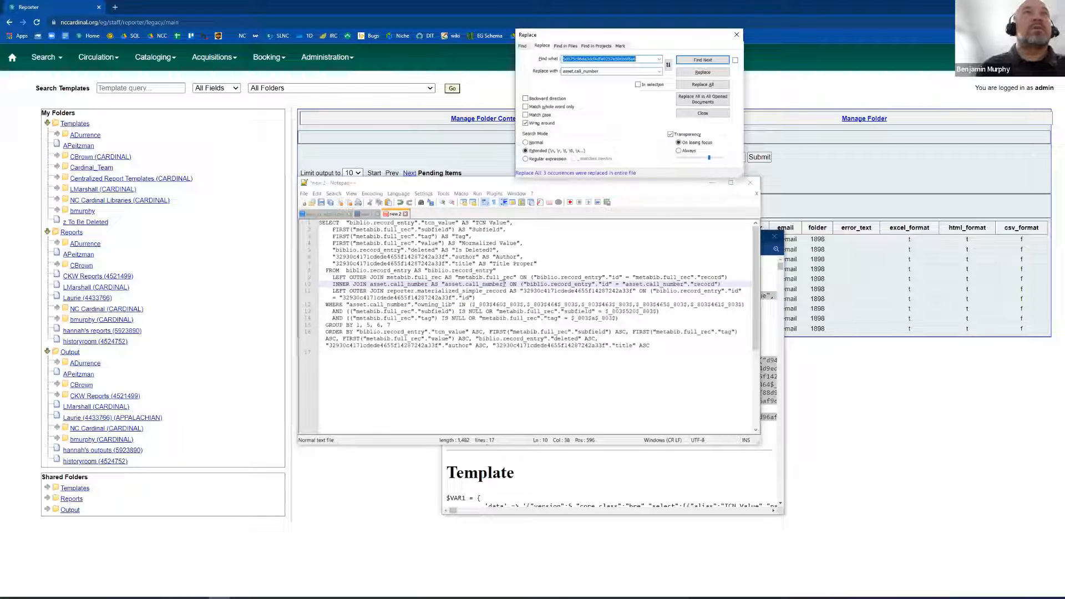
pyautogui.press('Escape')
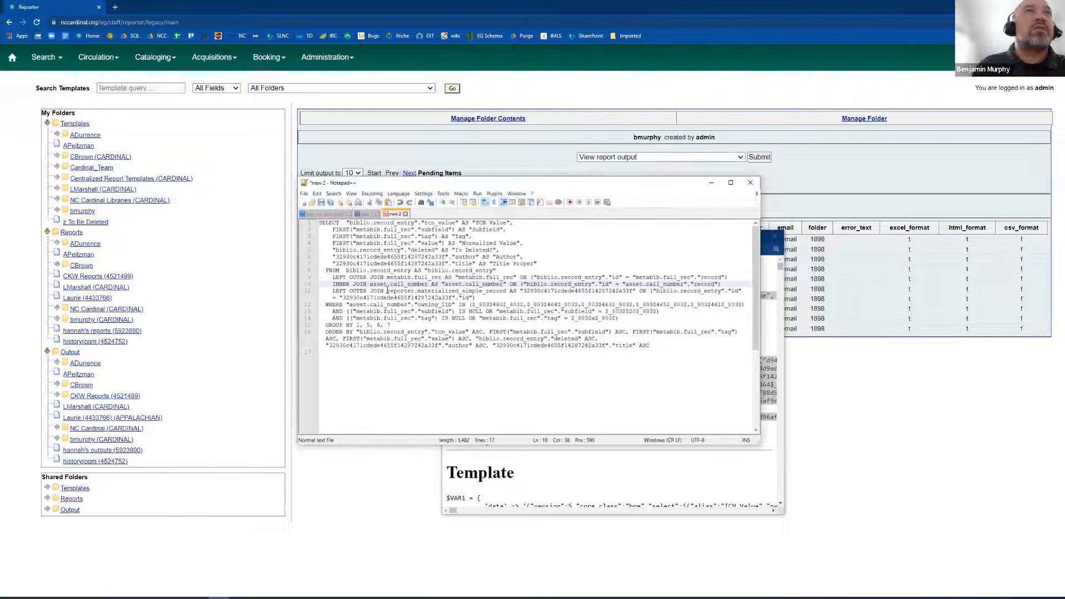
# Replace all occurrences of the hashed alias in the last LEFT OUTER JOIN with reporter.materialized_simple_record.
pyautogui.moveTo(387, 291); pyautogui.dragTo(508, 292)
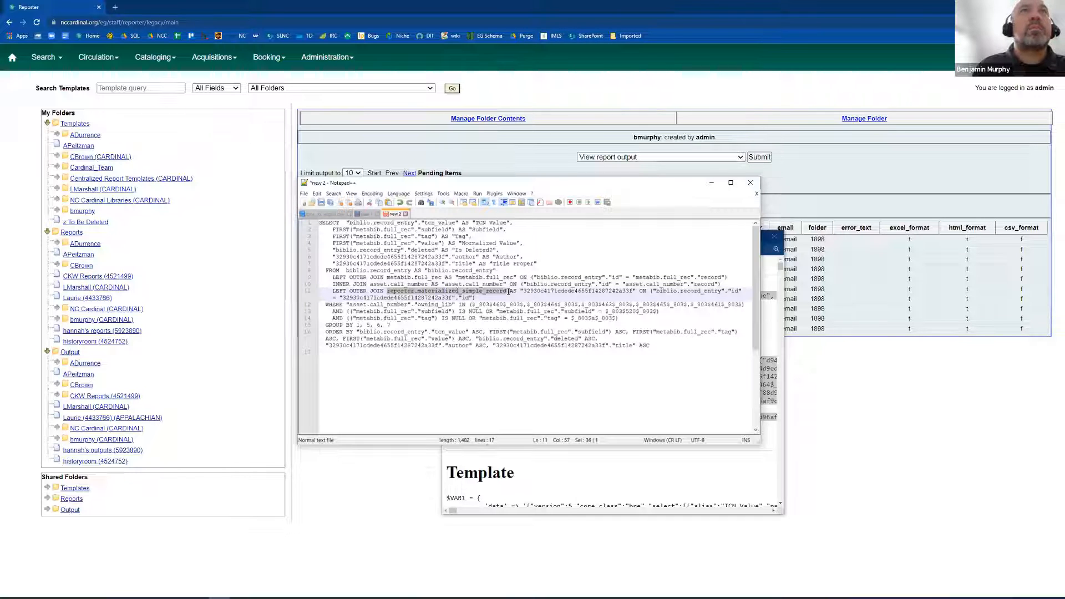
pyautogui.doubleClick(586, 291)
pyautogui.hotkey('ctrl', 'h')
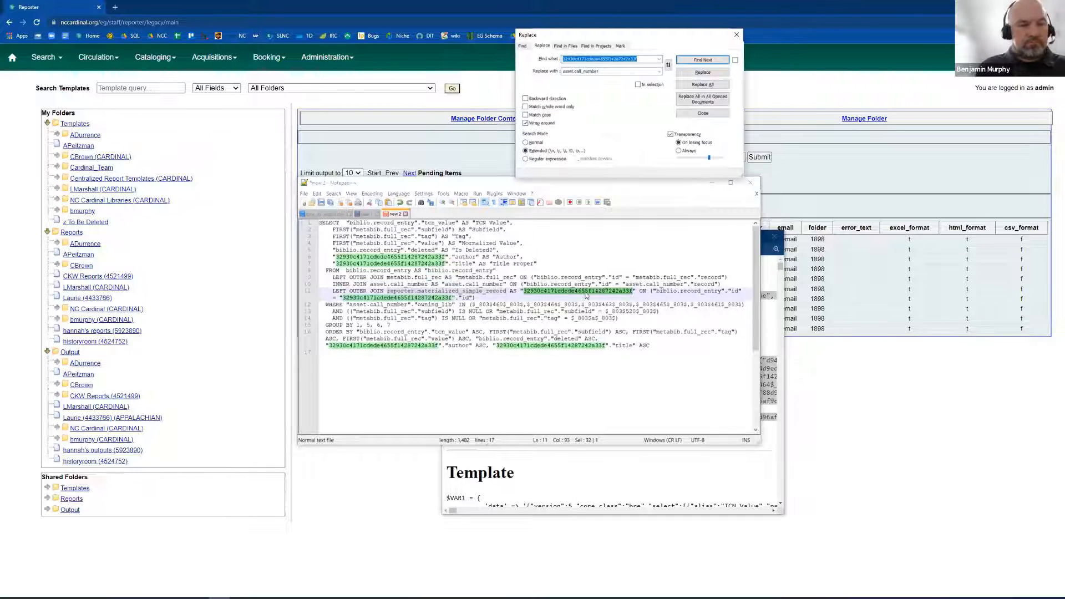
pyautogui.hotkey('alt', 'a')
pyautogui.press('Escape')
# Replace all "$_803$" delimiters around the filter values with single quotation marks.
pyautogui.moveTo(473, 304); pyautogui.dragTo(493, 304)
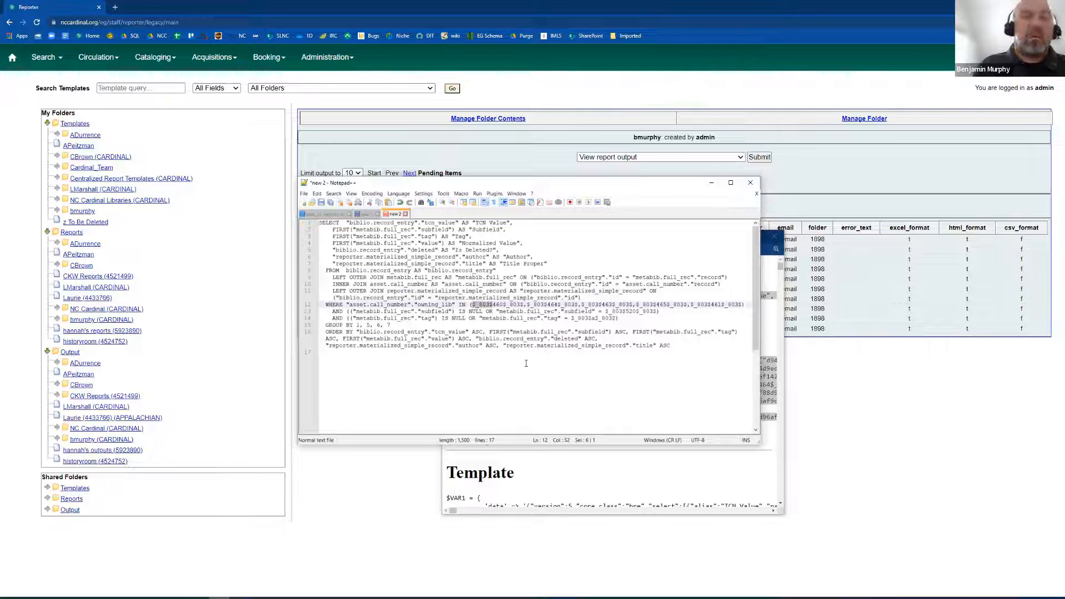
pyautogui.hotkey('ctrl', 'h')
pyautogui.press('Tab')
pyautogui.write("'")
pyautogui.hotkey('alt', 'a')
pyautogui.press('Escape')
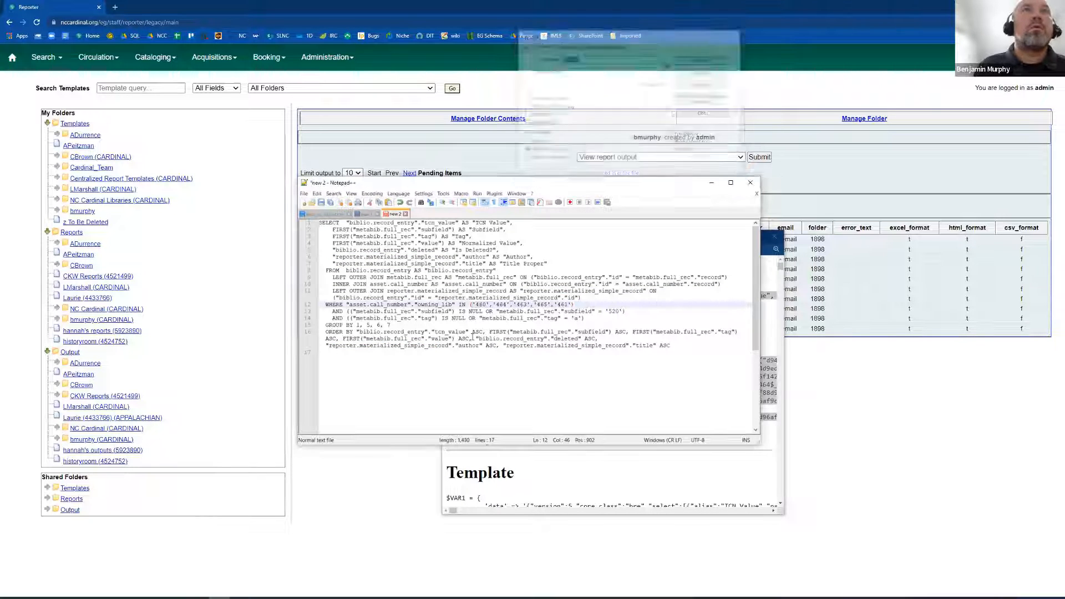
# Remove all double quotation marks from the SQL query, from the FROM clause through the end of the ORDER BY clause.
pyautogui.moveTo(322, 271); pyautogui.dragTo(294, 394)
pyautogui.hotkey('ctrl', 'h')
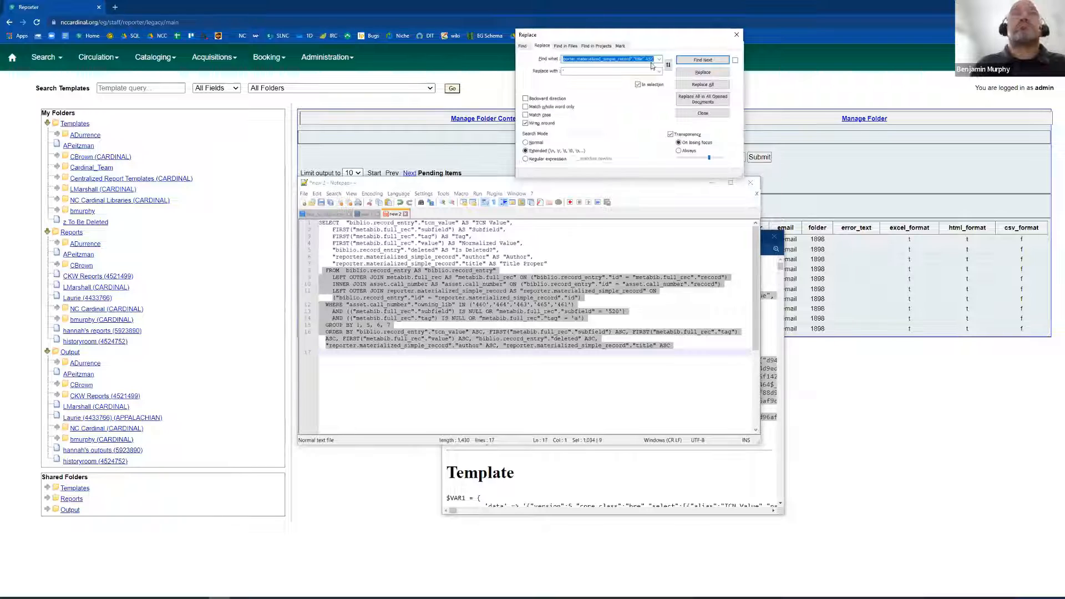
pyautogui.write('"')
pyautogui.press('Tab')
pyautogui.press('BackSpace')
pyautogui.hotkey('alt', 'a')
pyautogui.press('Escape')
# Delete the redundant "AS biblio.record_entry" alias from the FROM clause.
pyautogui.click(415, 252)
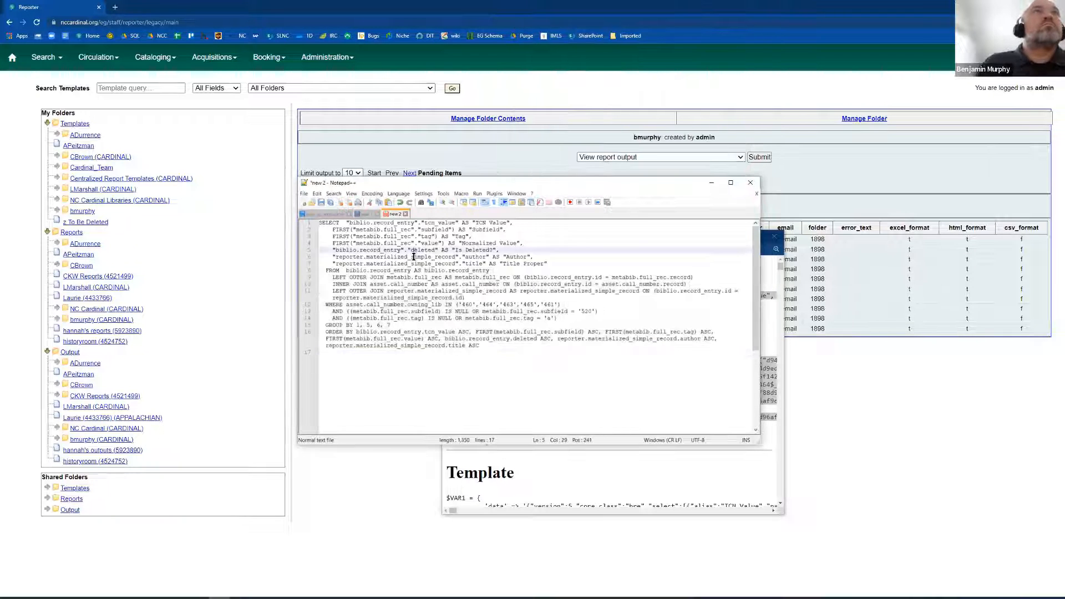
pyautogui.moveTo(414, 271); pyautogui.dragTo(490, 273)
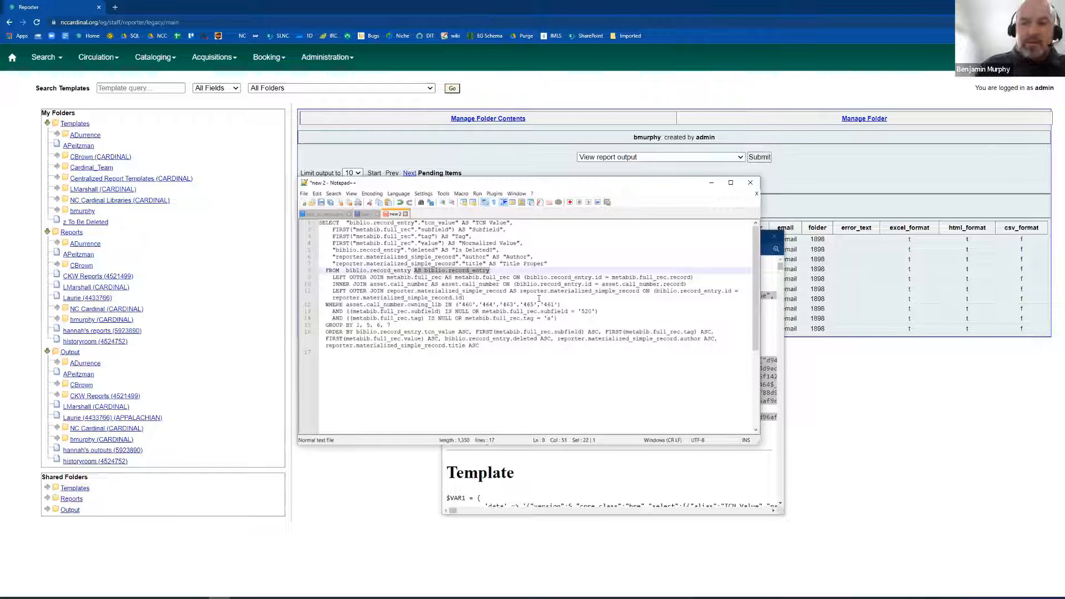
pyautogui.press('BackSpace')
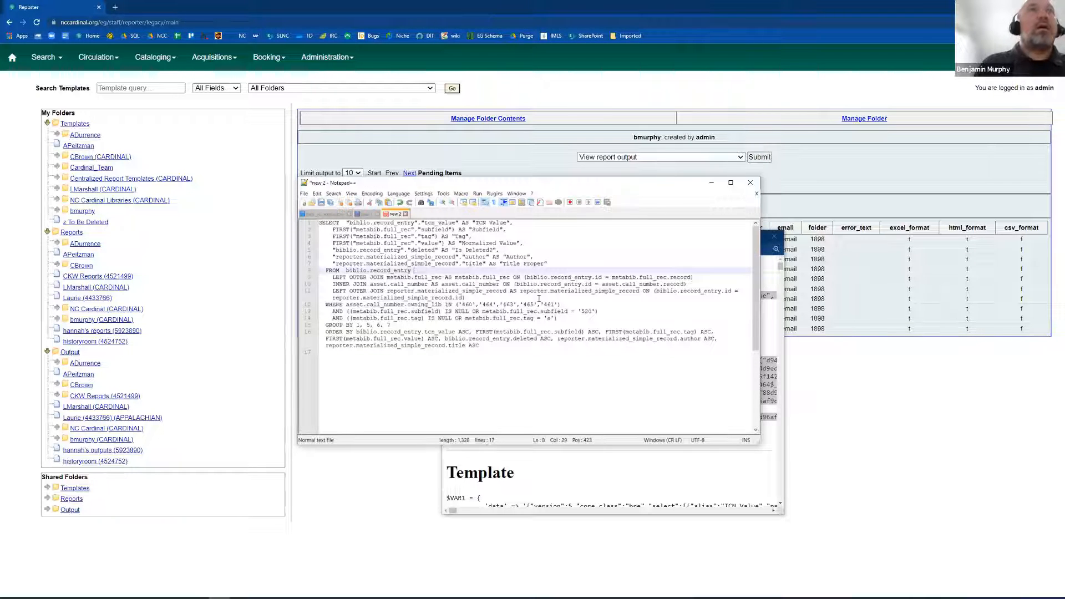
# Examine the asset.call_number join and the WHERE conditions on owning_lib, subfield and tag in the cleaned-up query.
pyautogui.doubleClick(379, 284)
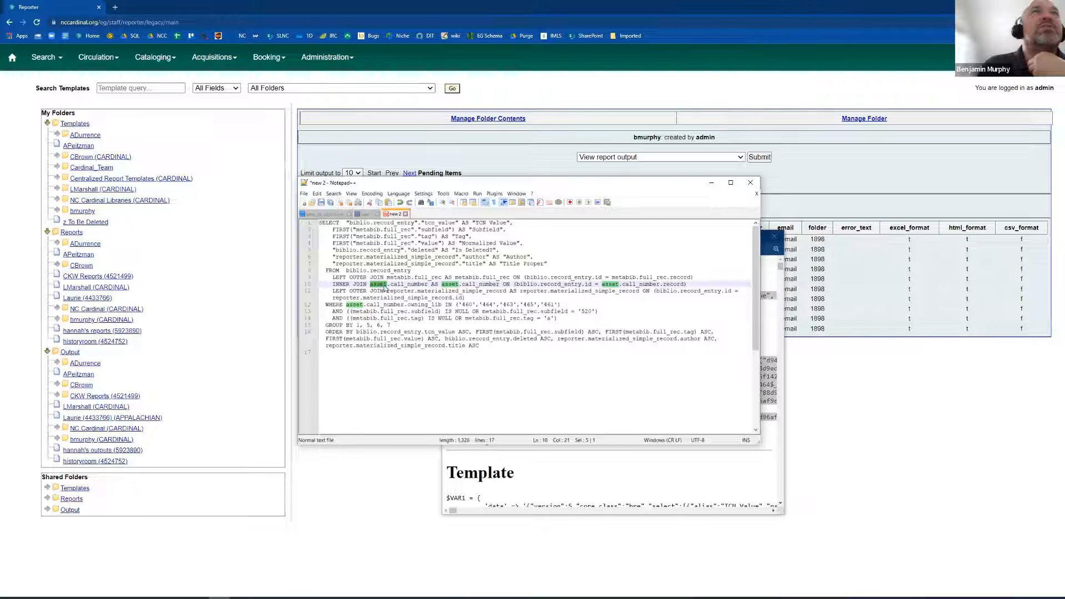
pyautogui.doubleClick(394, 285)
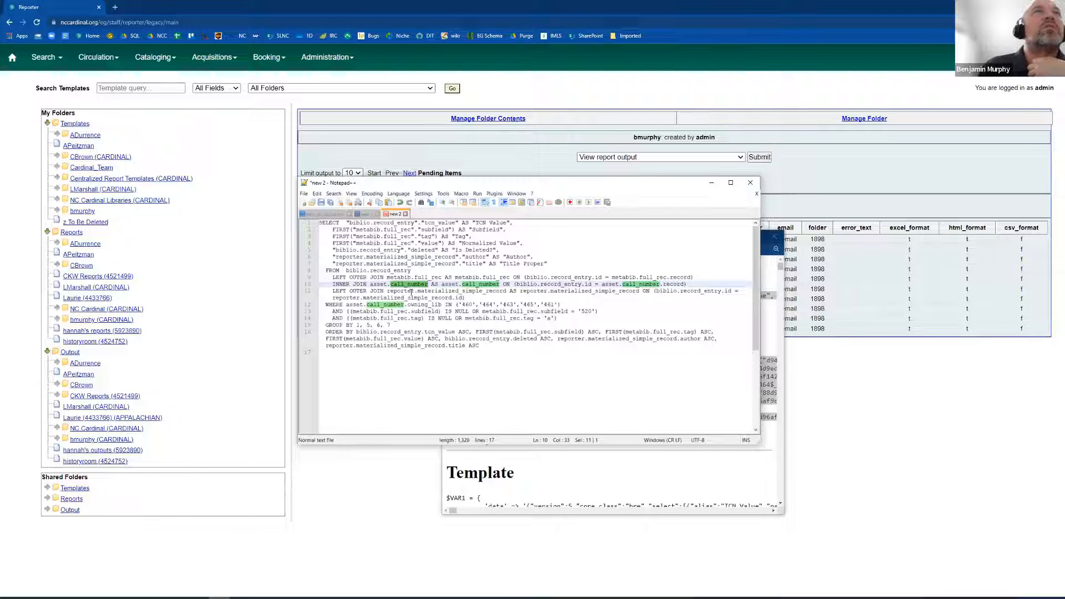
pyautogui.click(493, 304)
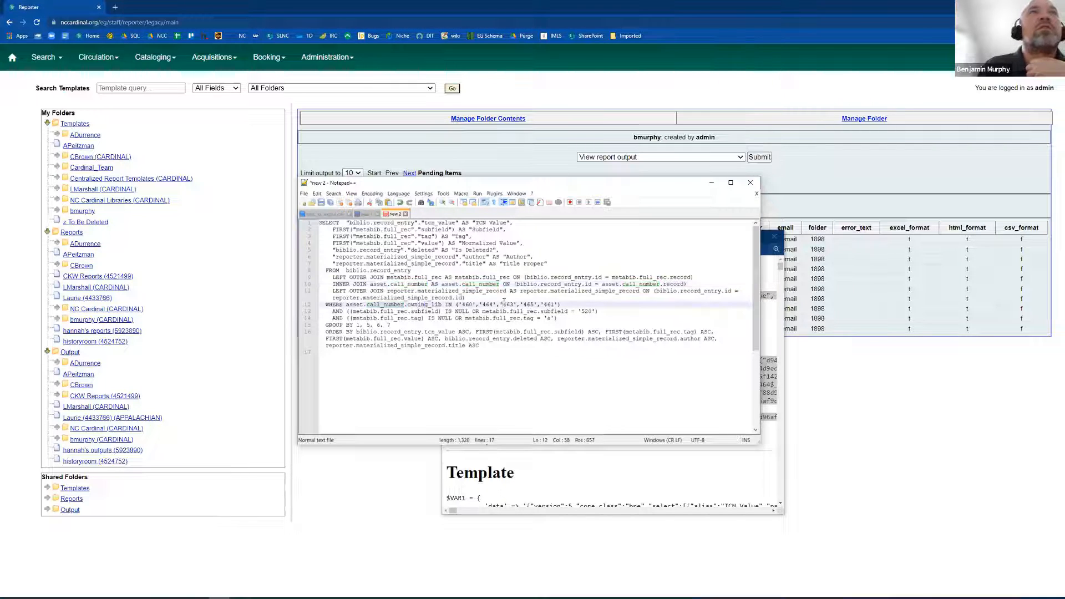
pyautogui.tripleClick(504, 304)
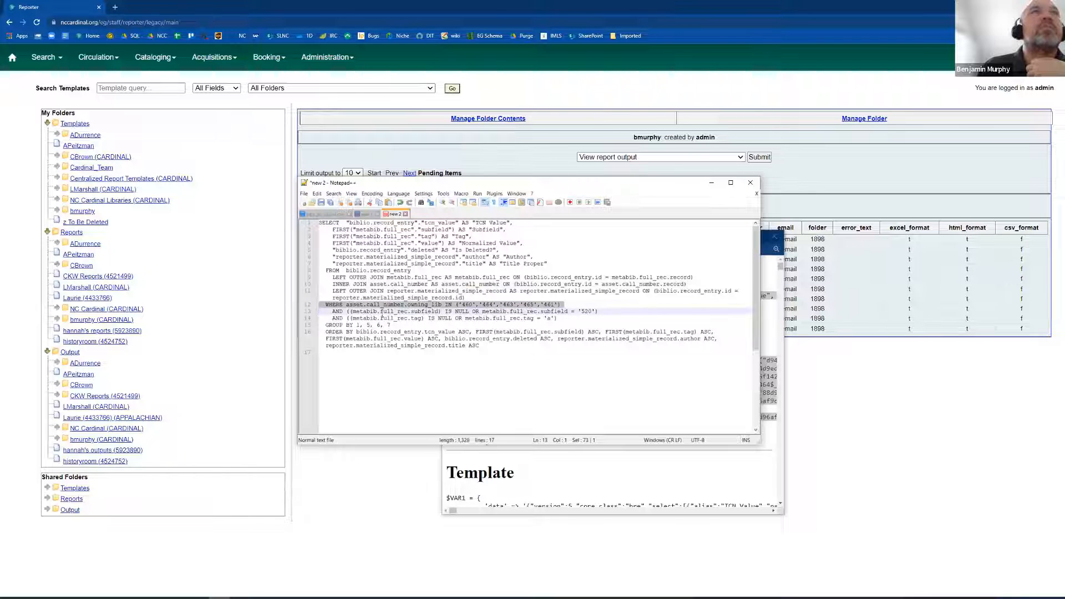
pyautogui.click(382, 314)
pyautogui.doubleClick(424, 311)
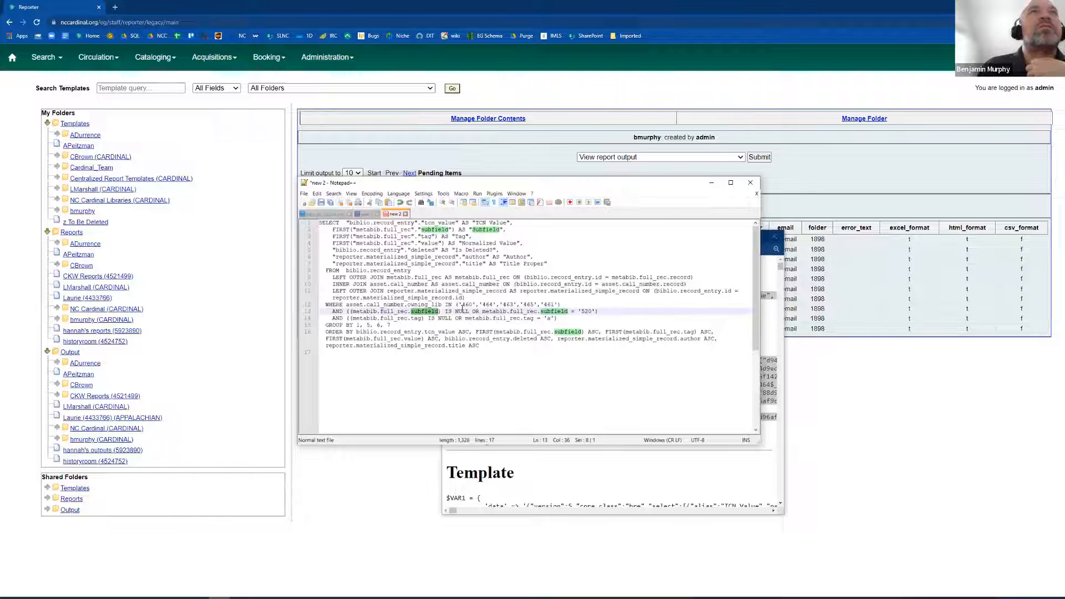
pyautogui.click(471, 311)
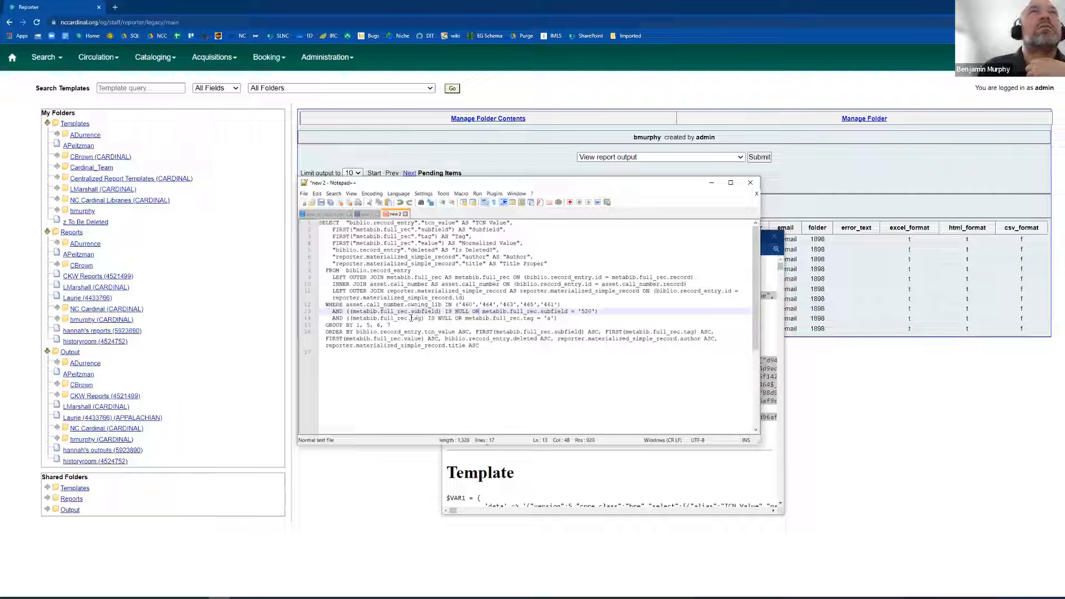
pyautogui.click(475, 318)
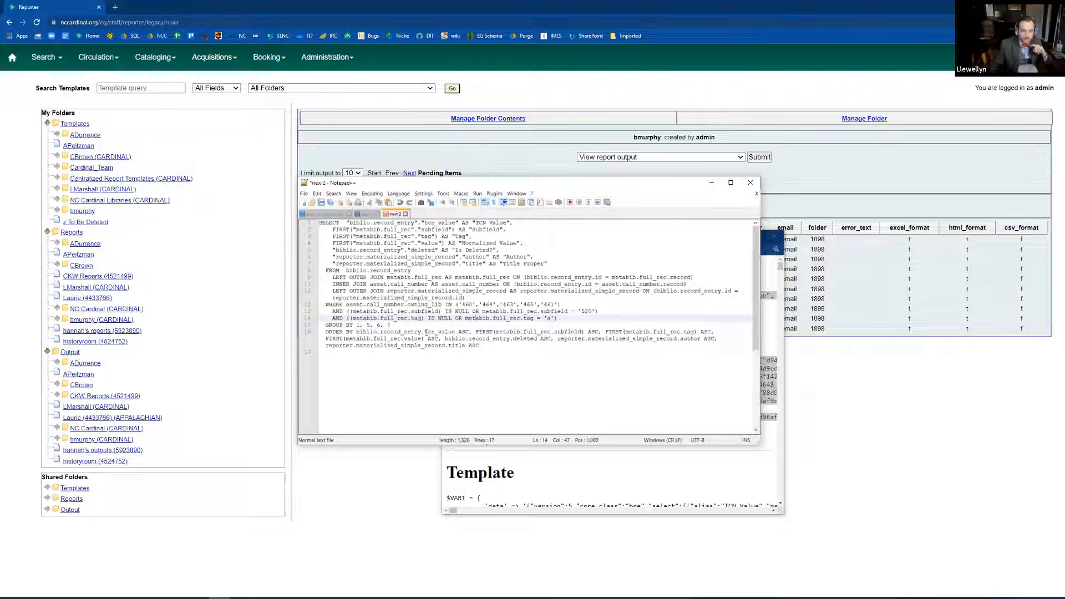
pyautogui.click(465, 305)
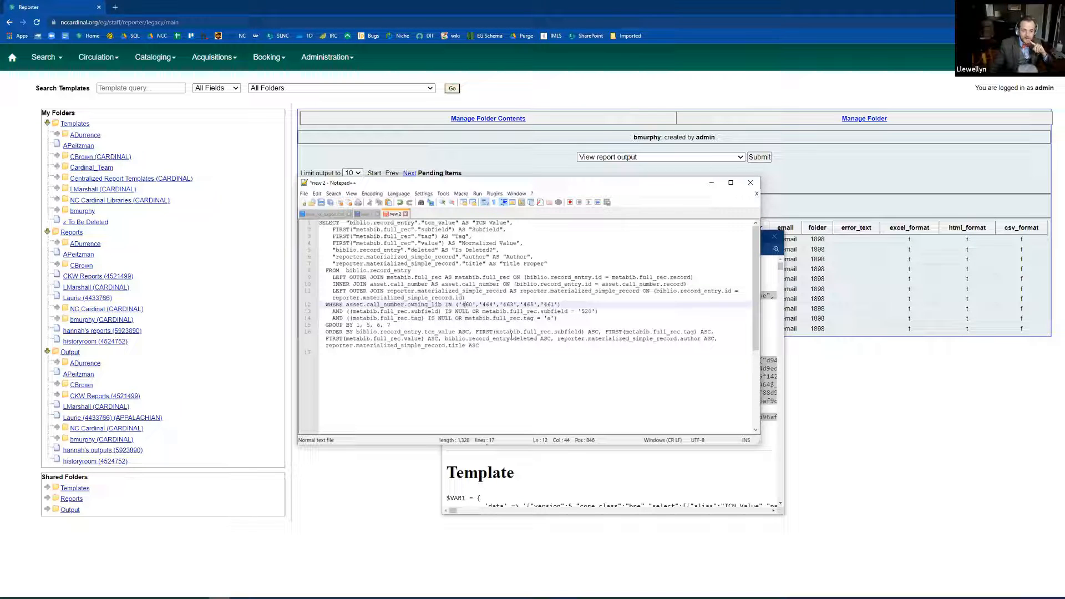
pyautogui.click(479, 323)
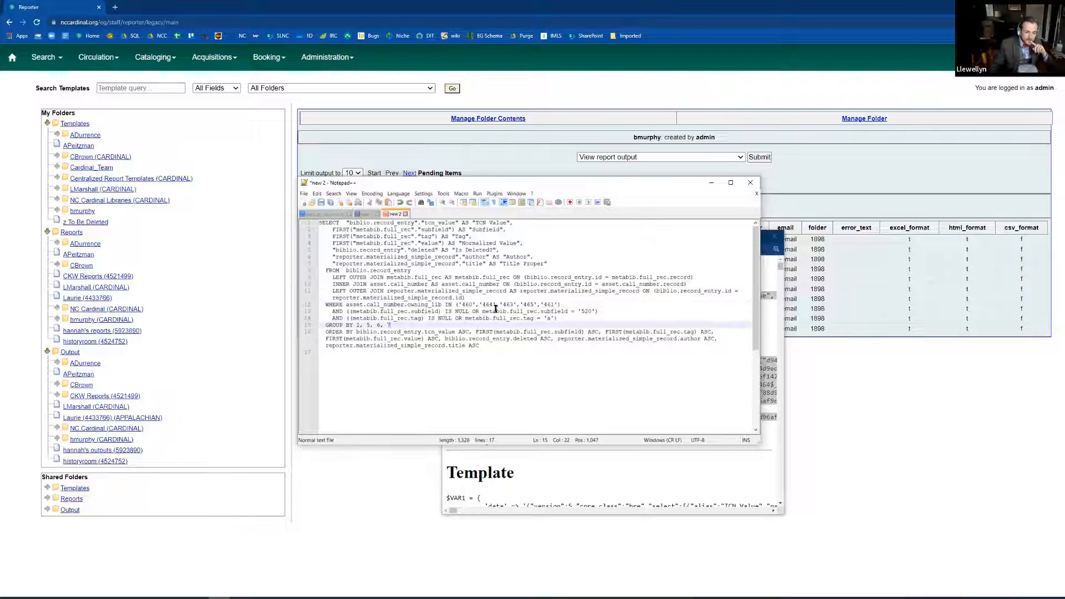
pyautogui.click(472, 305)
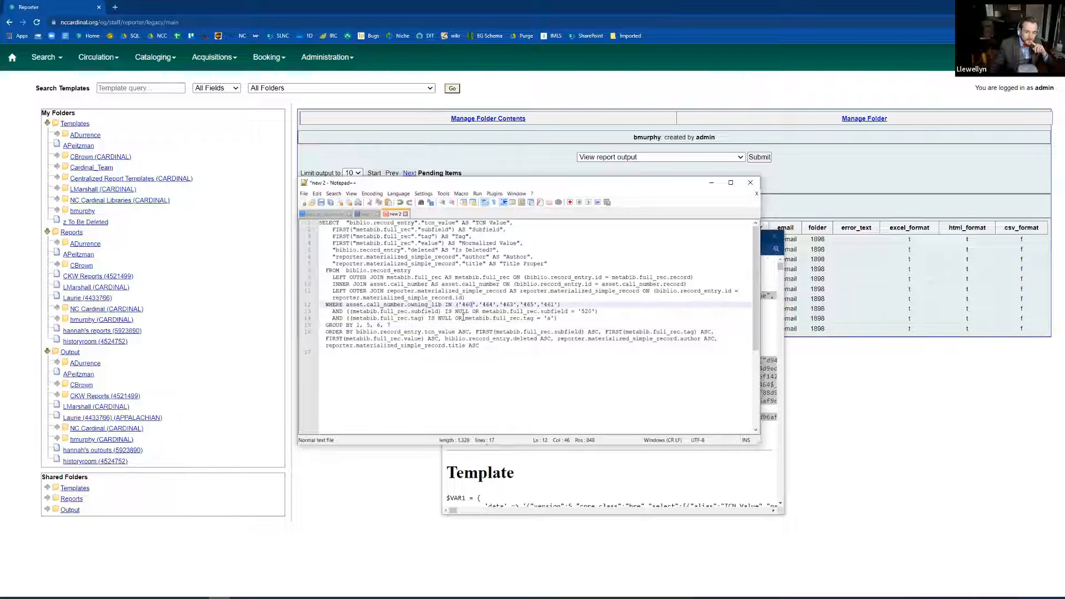
pyautogui.click(464, 324)
pyautogui.moveTo(491, 346); pyautogui.dragTo(259, 224)
pyautogui.click(585, 328)
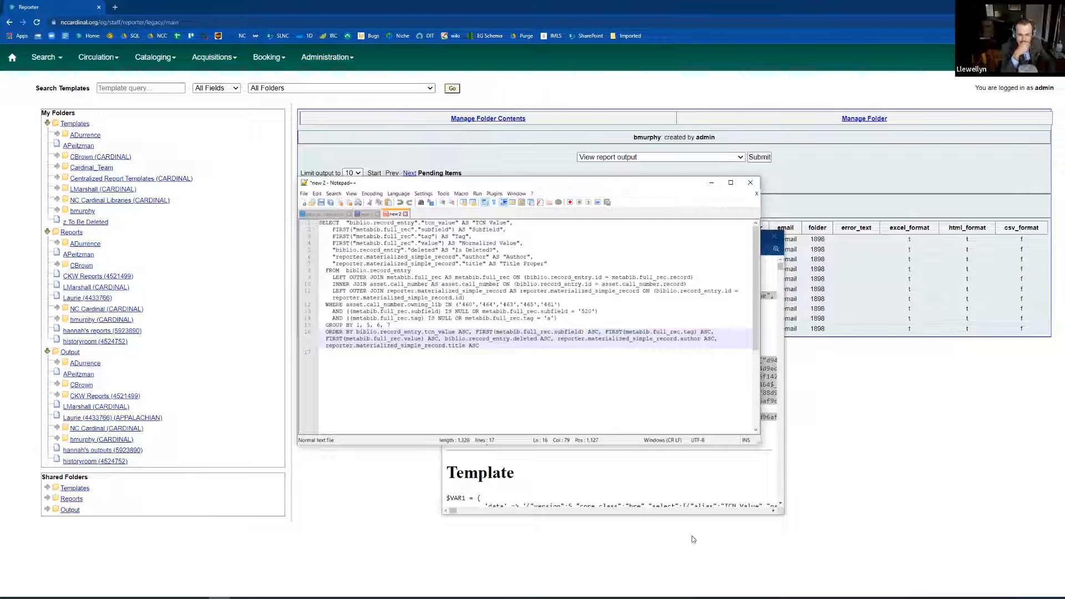
# Close the debug window with the generated SQL and move the query editor window aside to uncover the completed reports list.
pyautogui.click(776, 294)
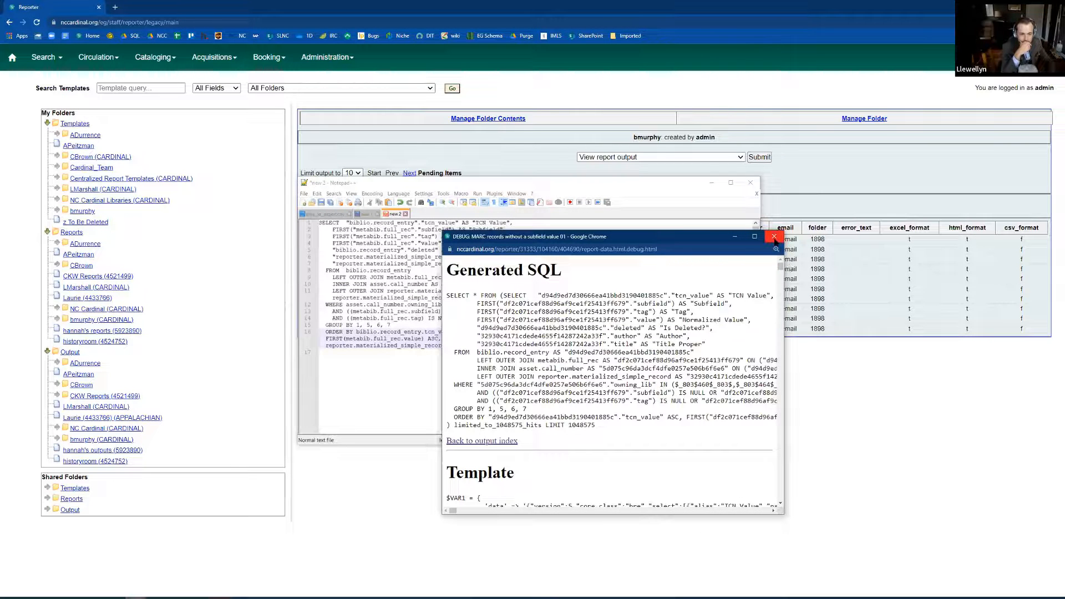
pyautogui.click(774, 237)
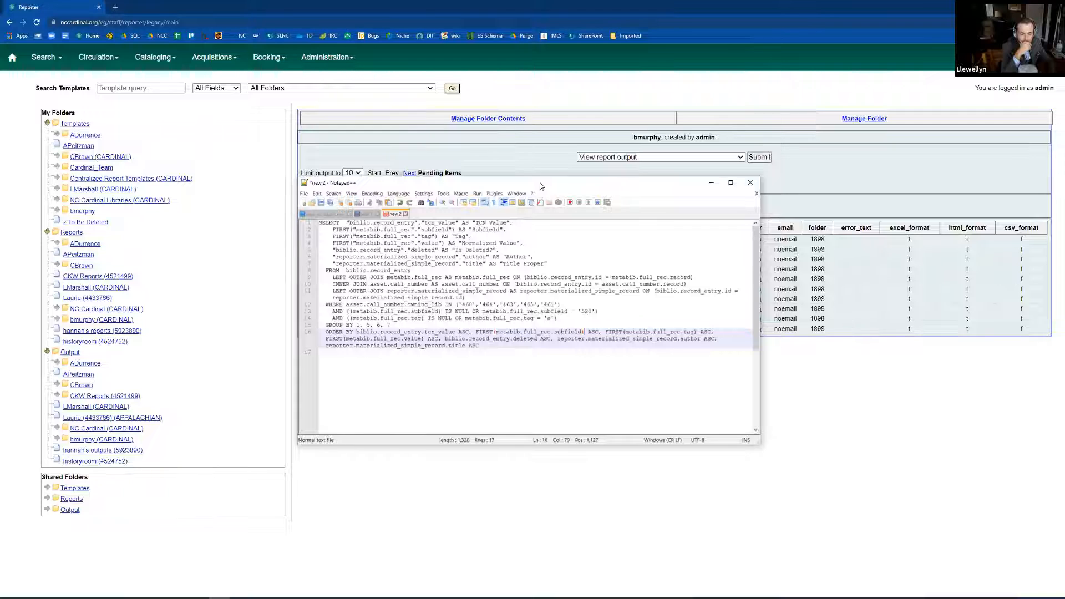
pyautogui.moveTo(541, 186); pyautogui.dragTo(750, 229)
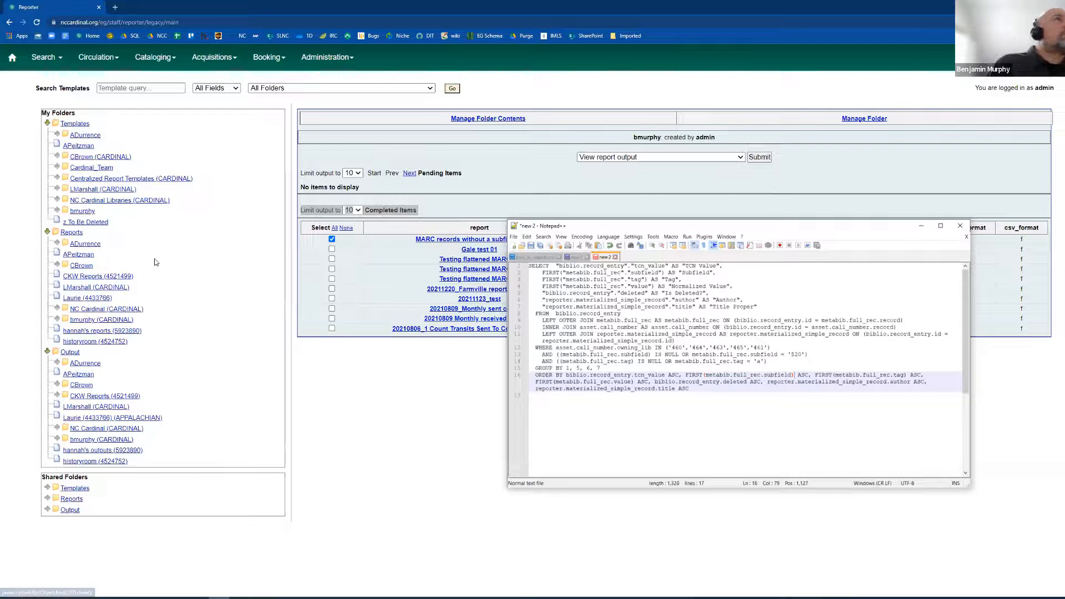
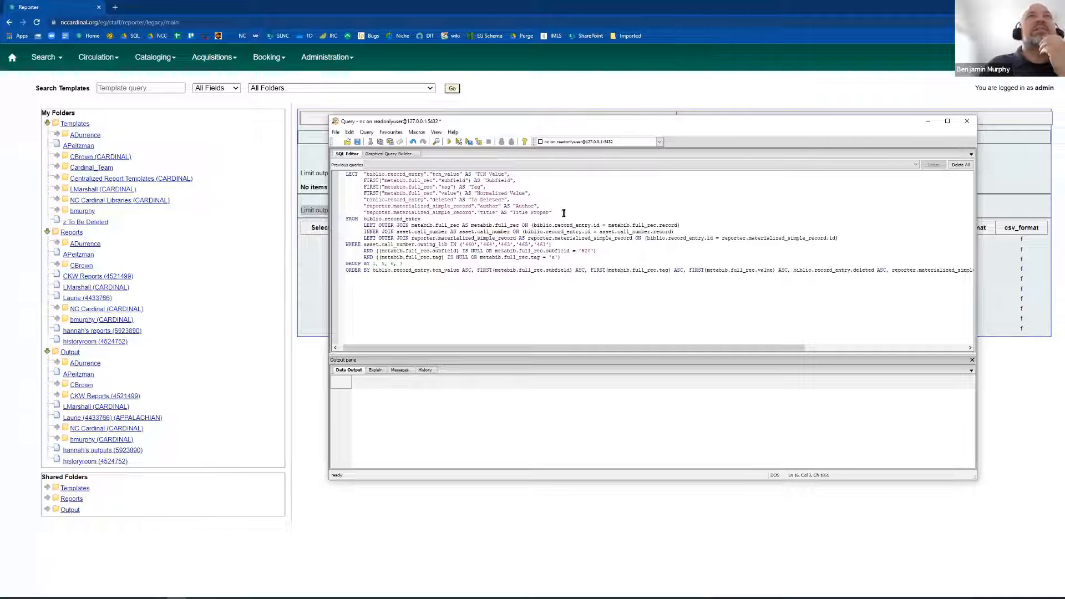
# Switch to Notepad++ and remove all remaining double quotation marks from the selected SQL query.
pyautogui.moveTo(557, 212); pyautogui.dragTo(316, 179)
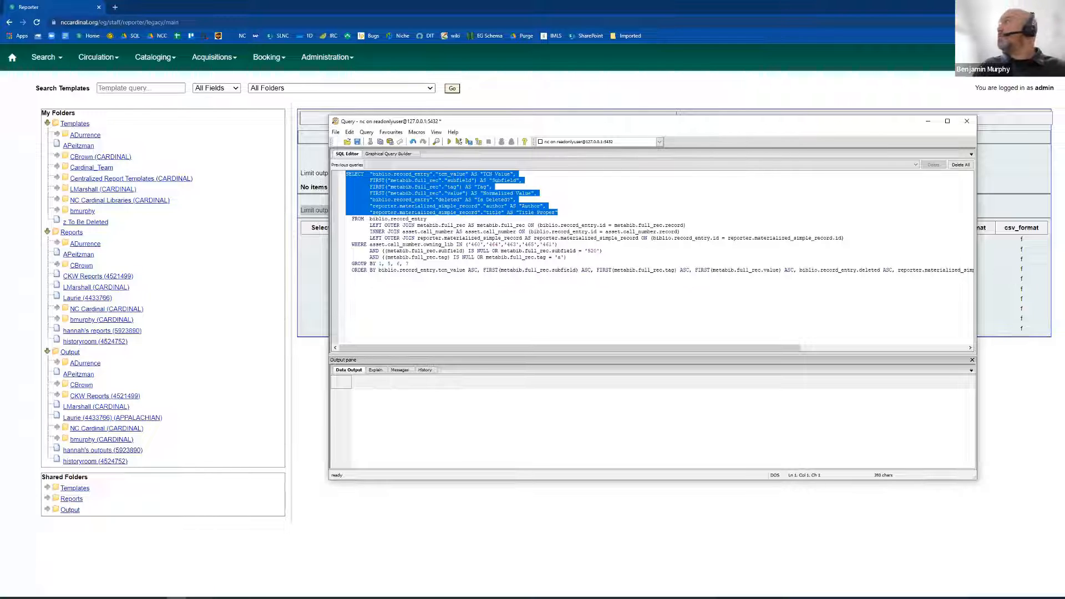
pyautogui.click(219, 598)
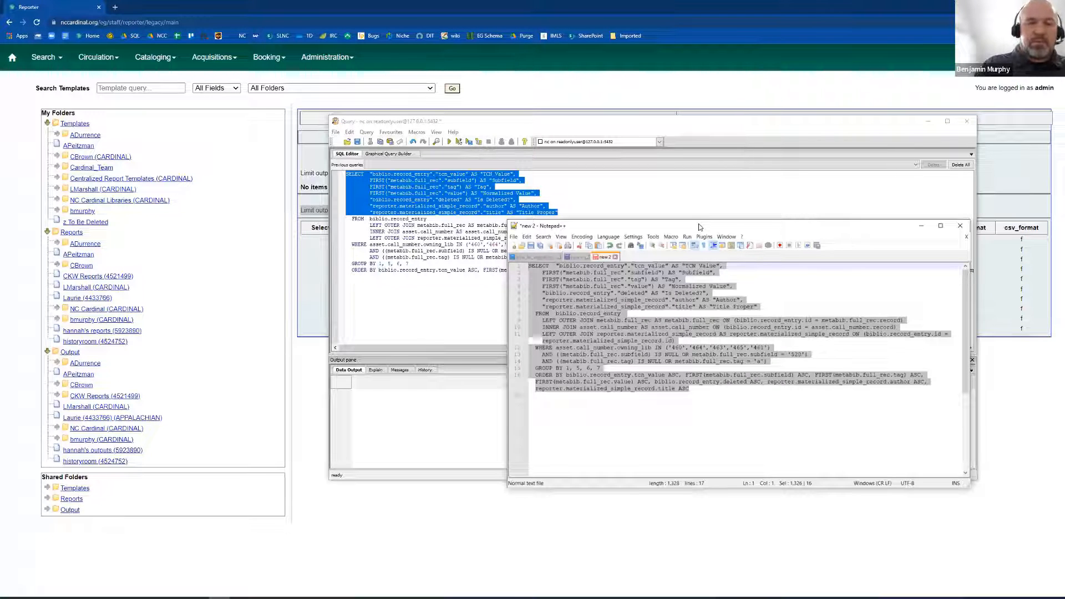
pyautogui.hotkey('ctrl', 'h')
pyautogui.write('"')
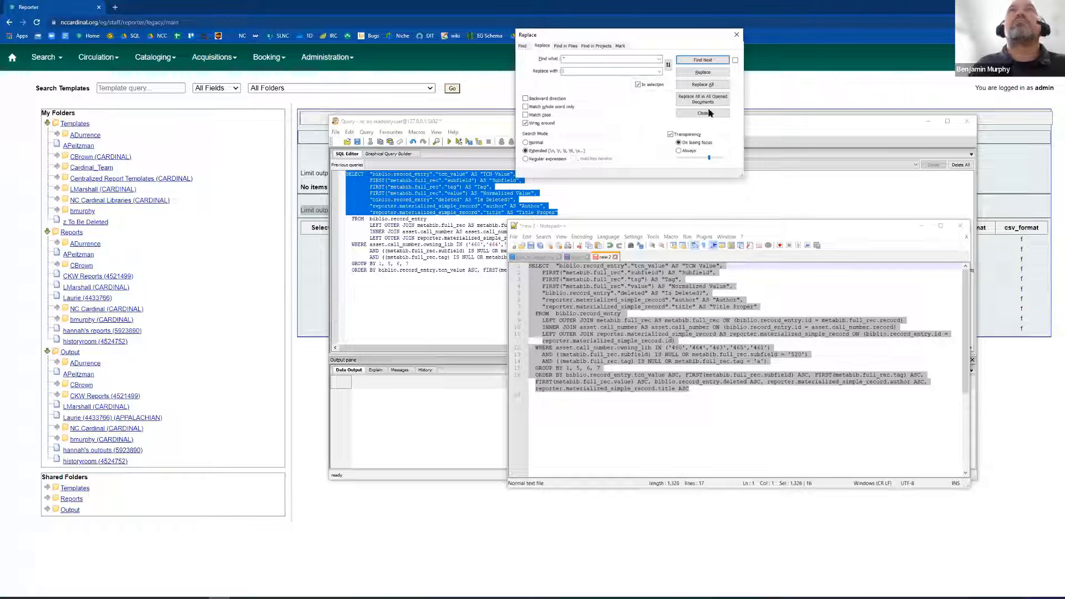
pyautogui.click(703, 84)
# Replace the spaces in the first two multi-word column aliases with underscores, giving TCN_Value and Normalized_Value.
pyautogui.click(681, 266)
pyautogui.press('Down')
pyautogui.press('Down')
pyautogui.press('Down')
pyautogui.press('Right')
pyautogui.press('Right')
pyautogui.press('Right')
pyautogui.press('BackSpace')
pyautogui.write('_')
# Change the remaining multi-word aliases to Is_Deleted, without the question mark, and Title_Proper.
pyautogui.press('Down')
pyautogui.press('Left')
pyautogui.press('BackSpace')
pyautogui.hotkey('ctrl', 'Left')
pyautogui.press('BackSpace')
pyautogui.write('_')
pyautogui.click(714, 306)
pyautogui.press('BackSpace')
pyautogui.write('_')
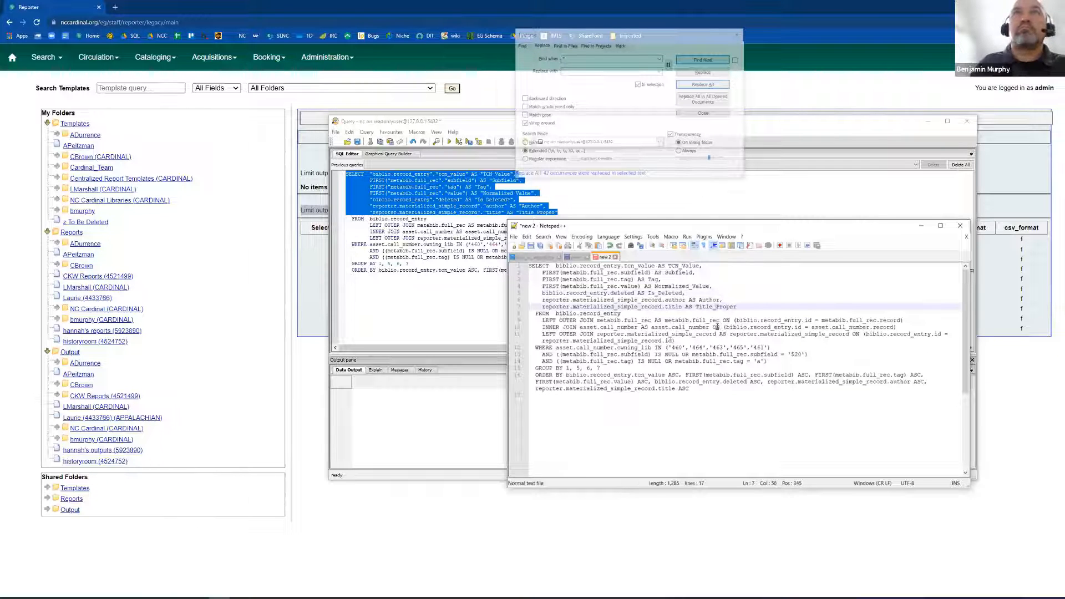
# Copy the whole cleaned-up query into the SQL query window, replacing the old text, and run it.
pyautogui.hotkey('ctrl', 'a')
pyautogui.hotkey('ctrl', 'c')
pyautogui.click(425, 301)
pyautogui.hotkey('ctrl', 'a')
pyautogui.hotkey('ctrl', 'v')
pyautogui.click(424, 348)
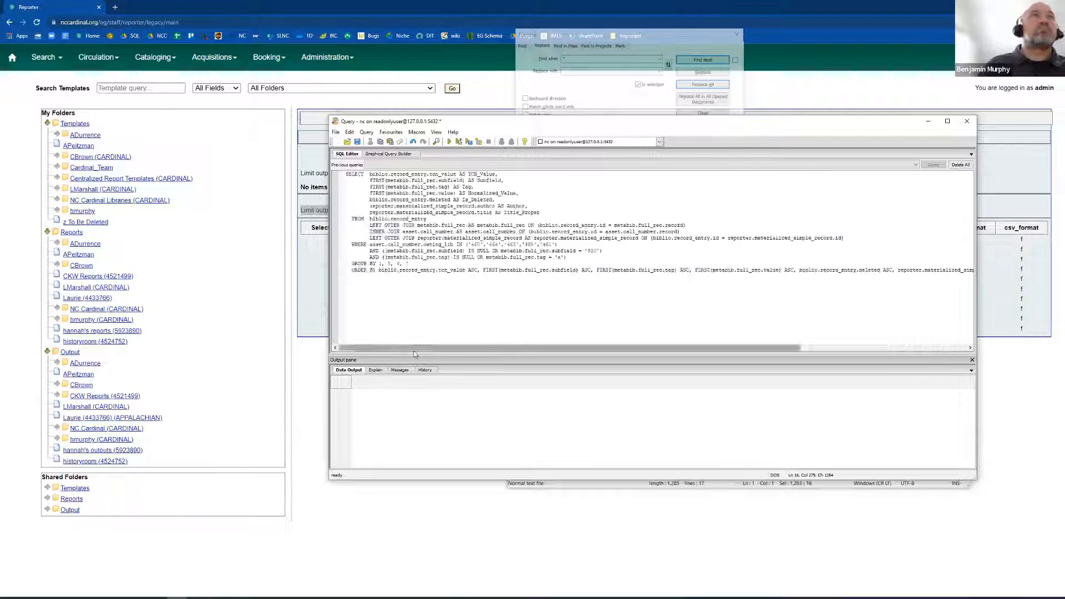
pyautogui.click(360, 348)
pyautogui.press('F5')
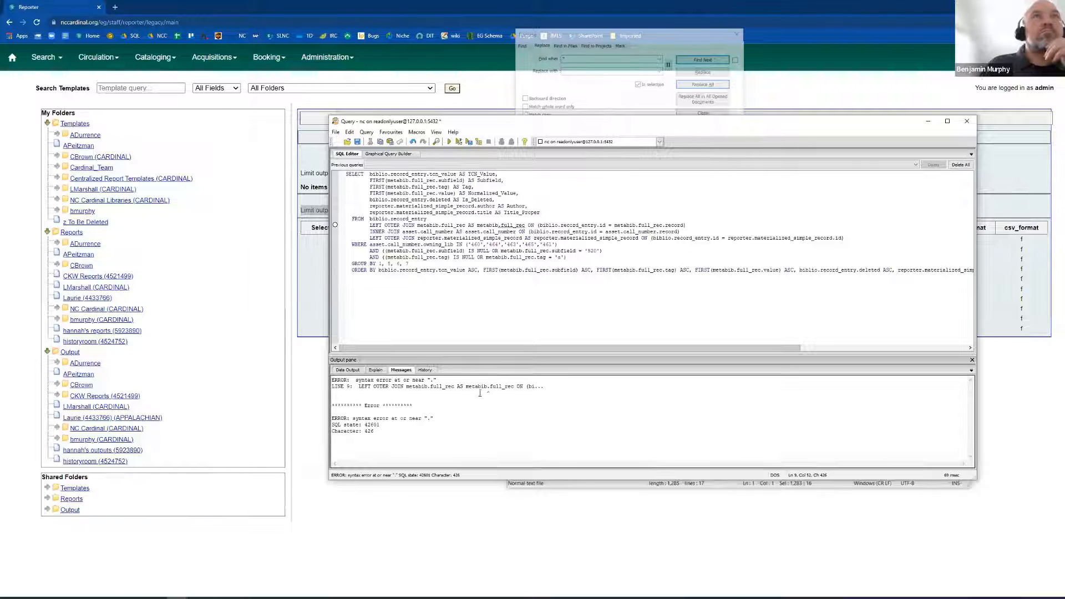
# Delete the redundant AS aliases for metabib.full_rec, asset.call_number and reporter.materialized_simple_record from the three JOIN lines, and rerun the query.
pyautogui.moveTo(468, 225); pyautogui.dragTo(638, 238)
pyautogui.press('Delete')
pyautogui.press('Delete')
pyautogui.press('Delete')
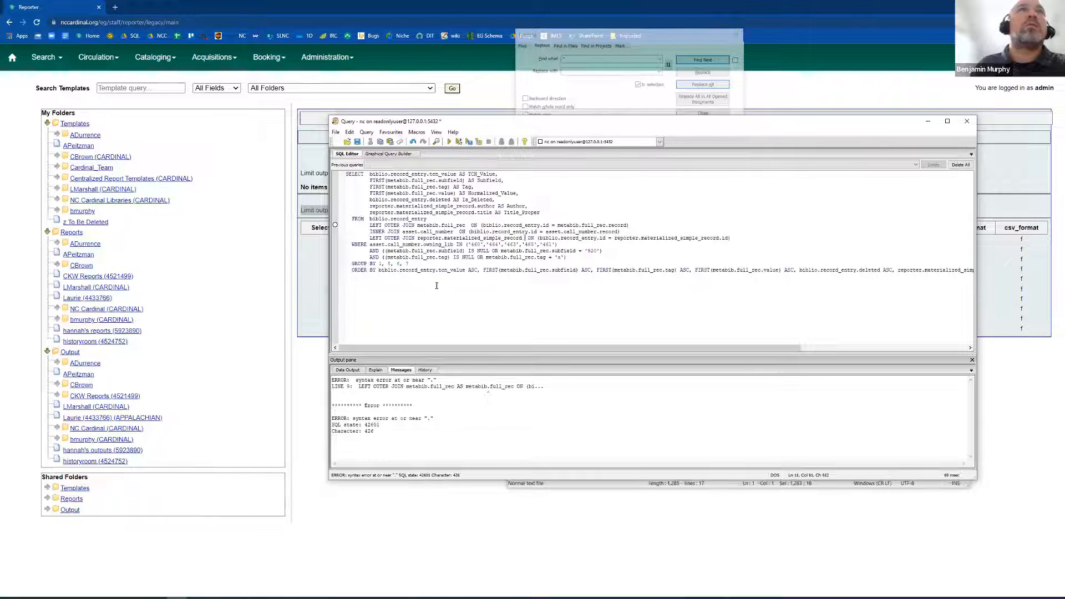
pyautogui.hotkey('ctrl', 'End')
pyautogui.press('F5')
# Maximize the query window and adjust the divider between the SQL editor and the output pane.
pyautogui.moveTo(559, 115); pyautogui.dragTo(559, 70)
pyautogui.moveTo(643, 348); pyautogui.dragTo(491, 348)
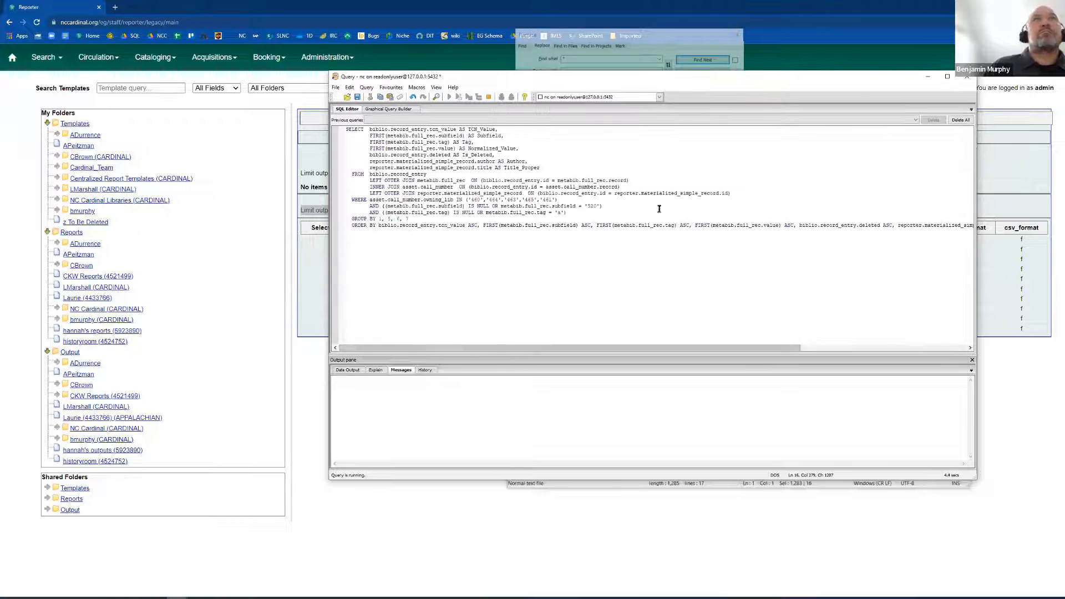
pyautogui.doubleClick(671, 76)
pyautogui.moveTo(231, 472); pyautogui.dragTo(259, 383)
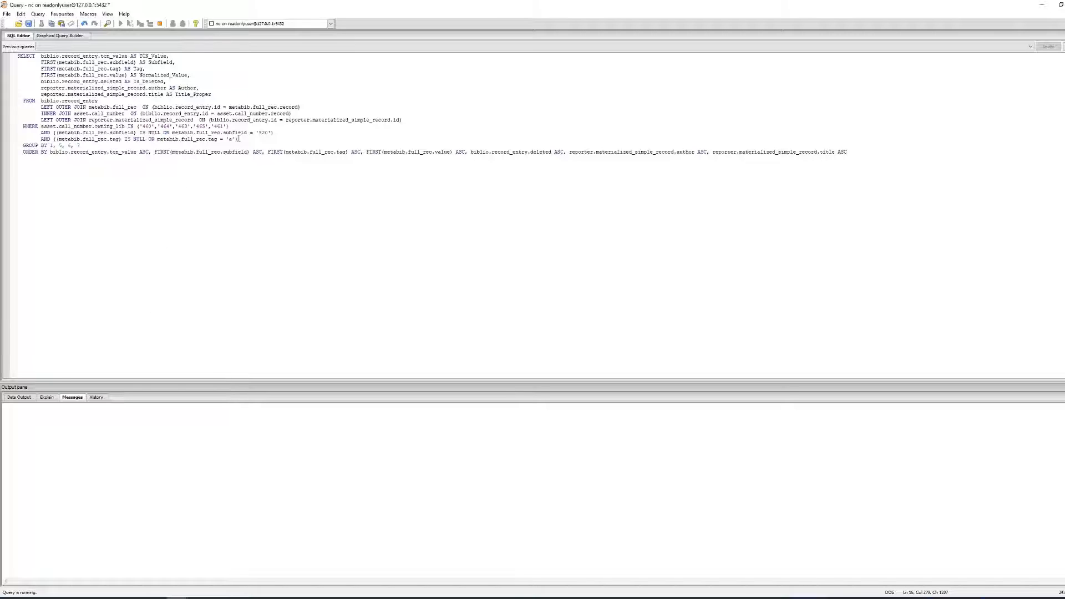
# Set the metabib.full_rec.tag condition in the WHERE clause to '520'.
pyautogui.click(235, 127)
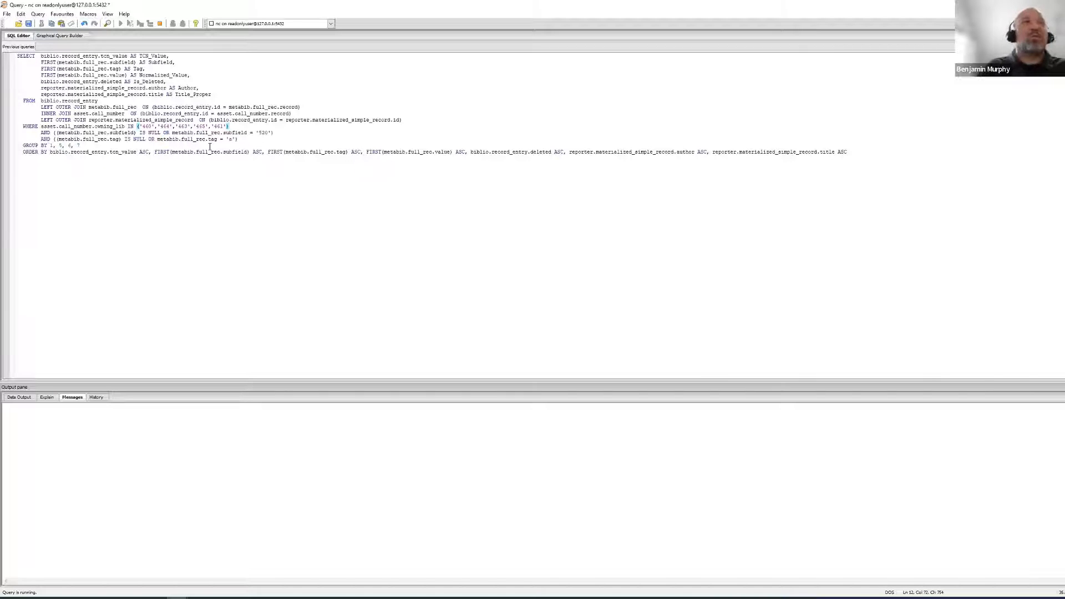
pyautogui.press('Down')
pyautogui.press('Down')
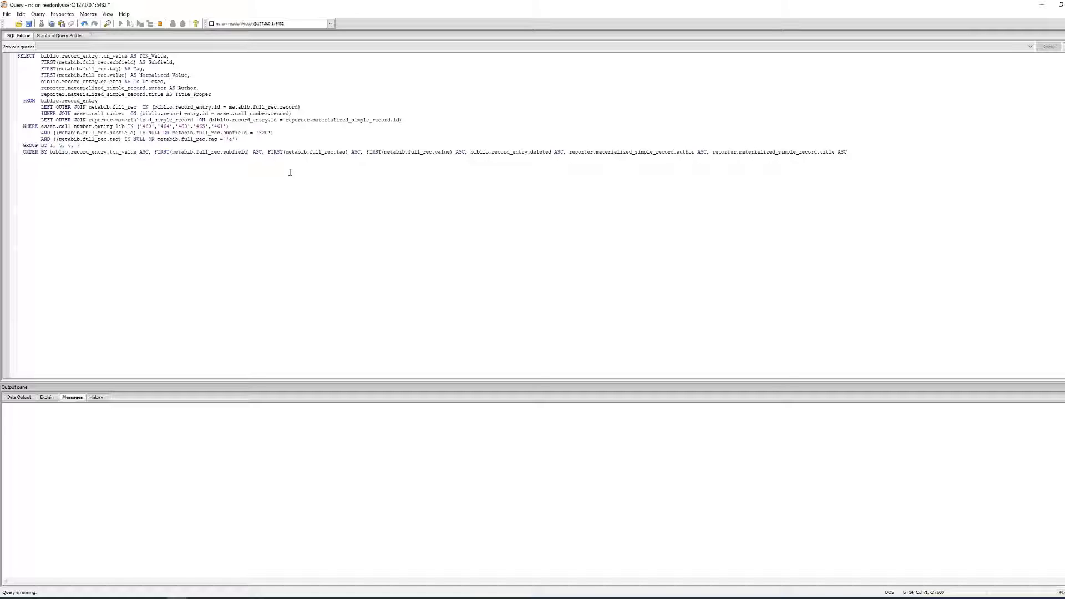
pyautogui.hotkey('shift', 'Left')
pyautogui.write('520')
# Set the metabib.full_rec.subfield condition to 'a' and cancel the running query.
pyautogui.press('Up')
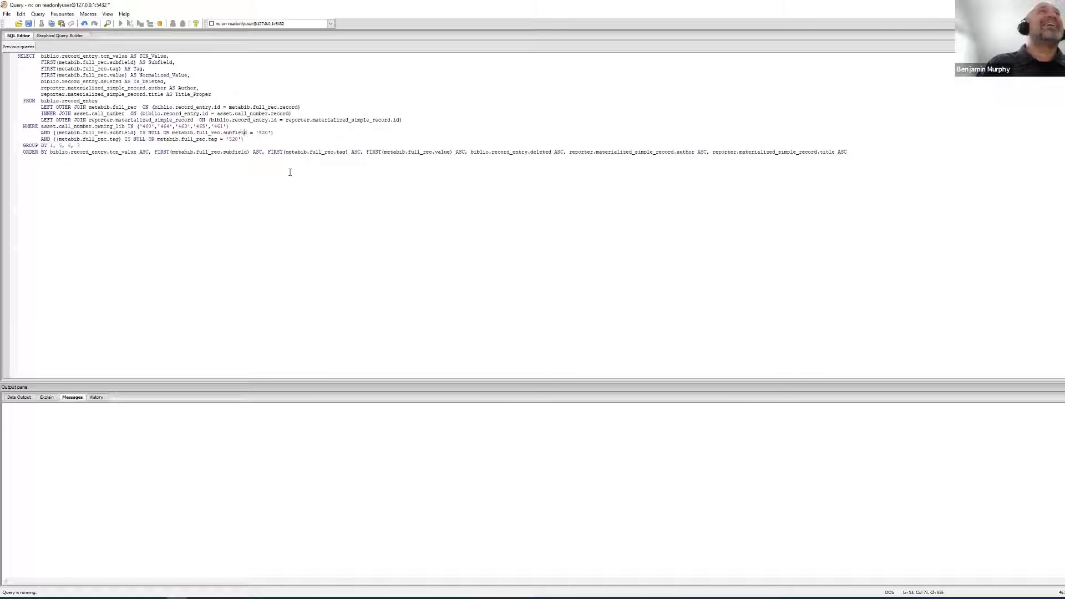
pyautogui.press('Right')
pyautogui.press('Right')
pyautogui.press('Right')
pyautogui.press('Right')
pyautogui.press('Right')
pyautogui.press('Right')
pyautogui.hotkey('shift', 'Right')
pyautogui.hotkey('shift', 'Right')
pyautogui.hotkey('shift', 'Right')
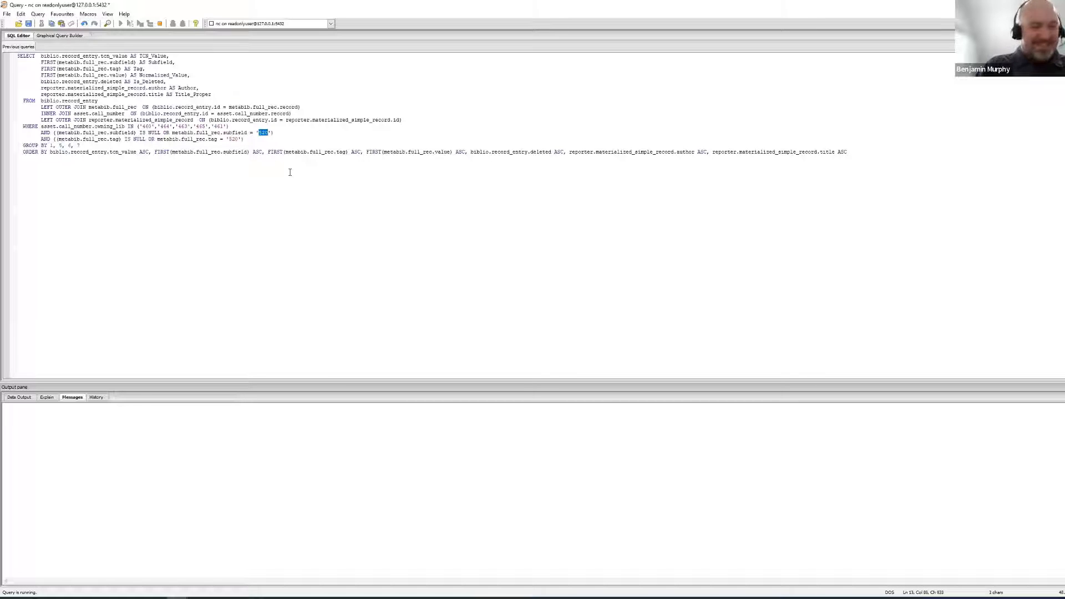
pyautogui.write('a')
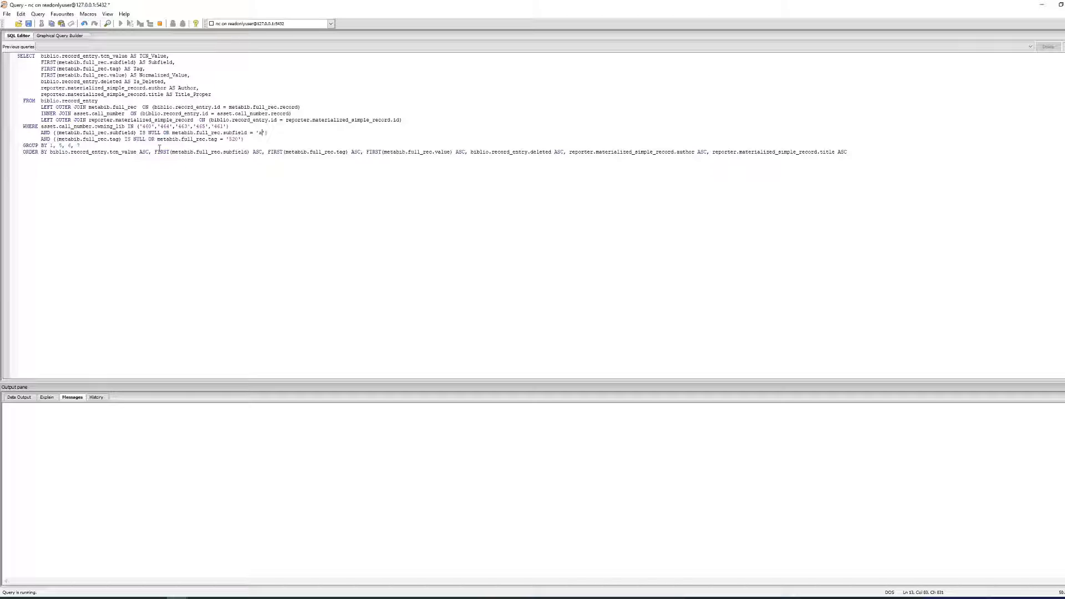
pyautogui.click(159, 23)
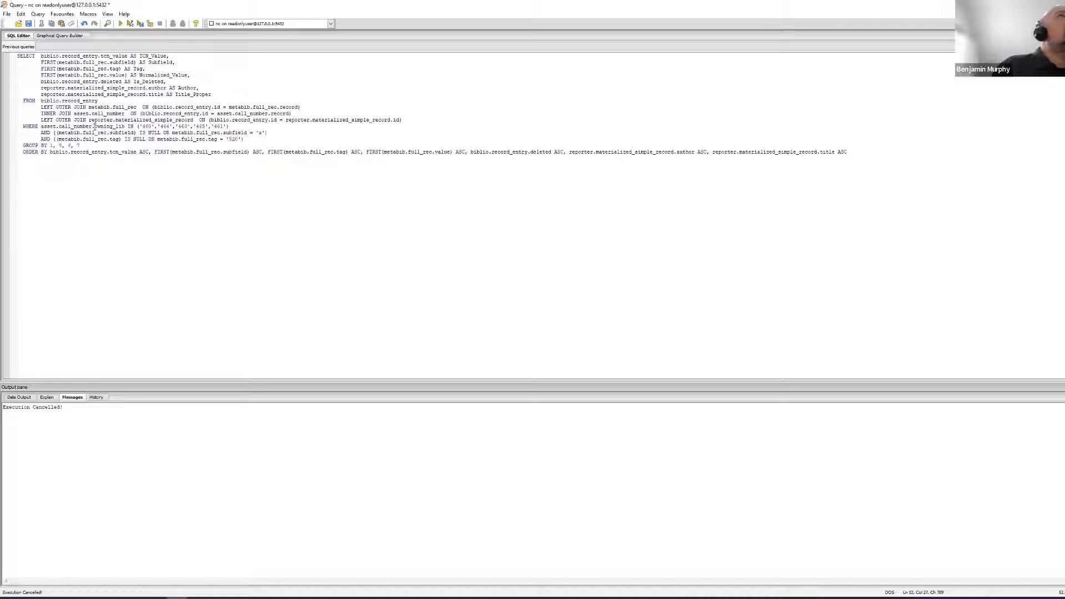
# Examine the WHERE conditions on owning_lib, subfield and tag, including their IS NULL alternatives, in the corrected query.
pyautogui.tripleClick(95, 127)
pyautogui.click(94, 128)
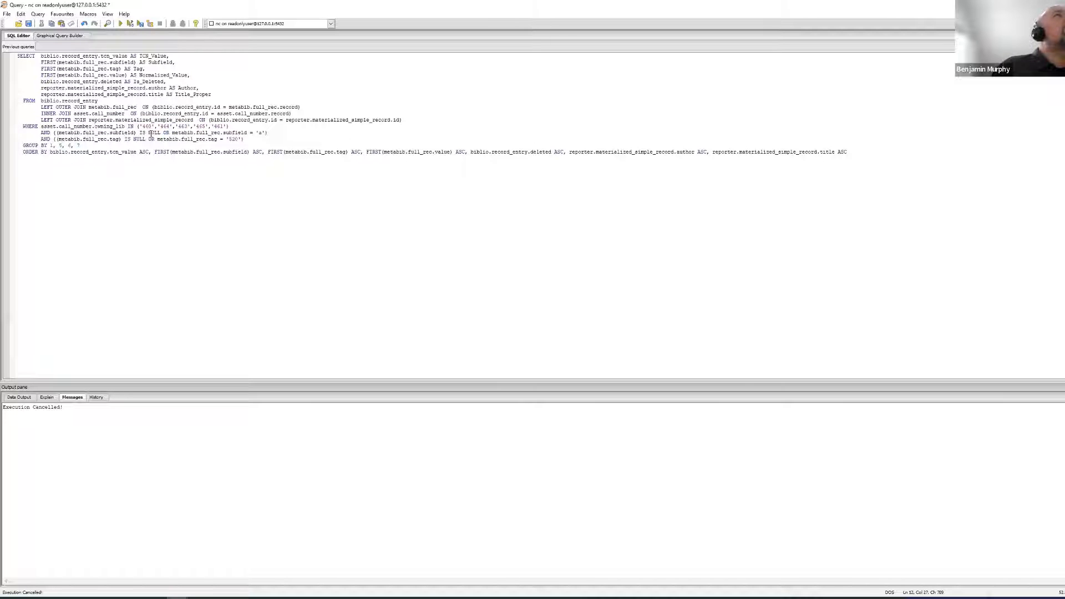
pyautogui.click(148, 133)
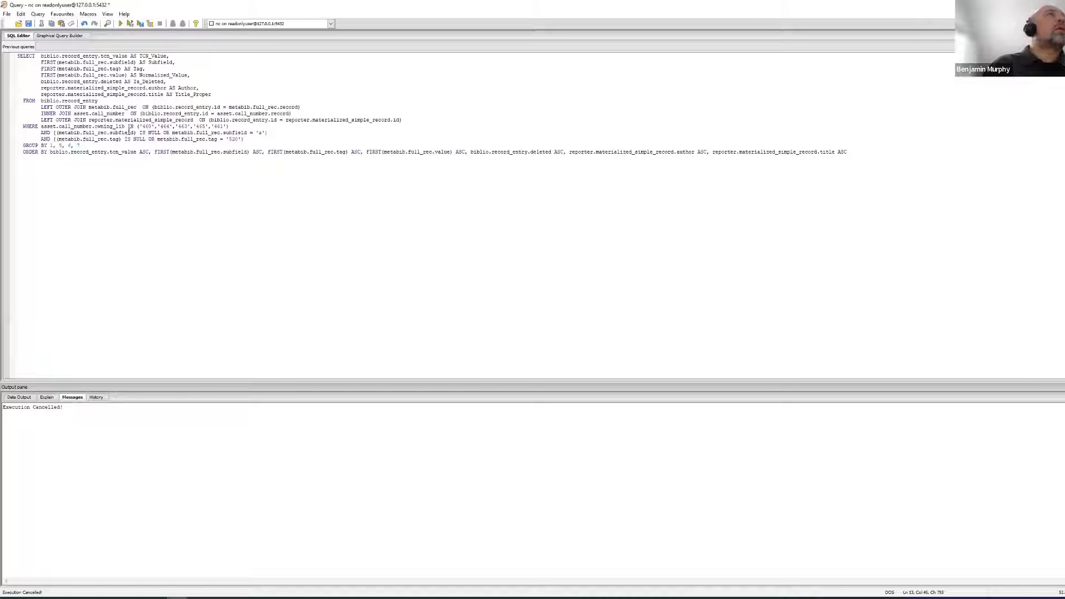
pyautogui.click(134, 139)
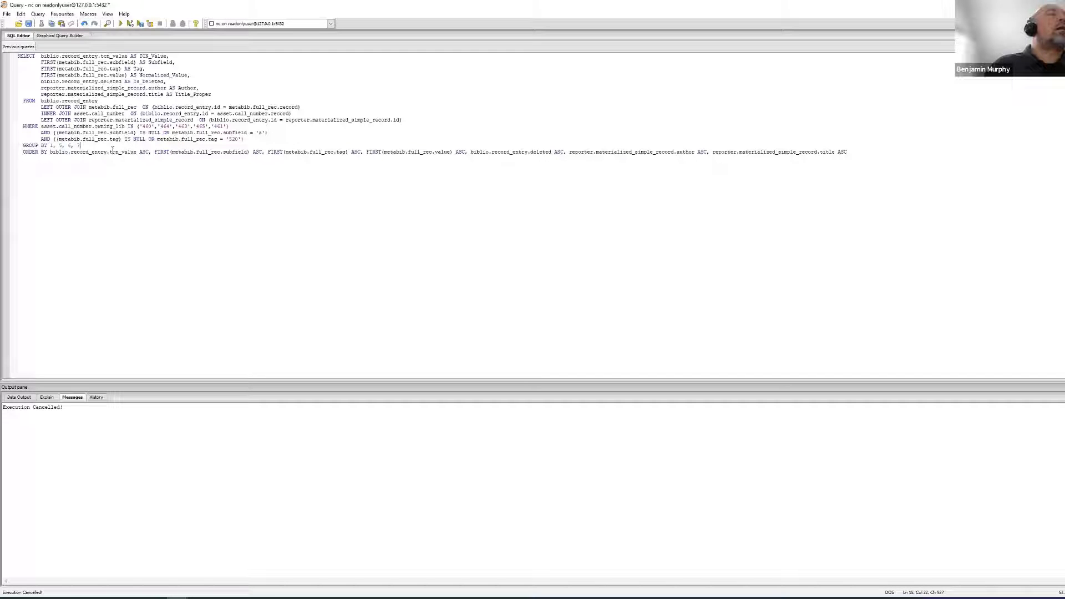
pyautogui.click(93, 174)
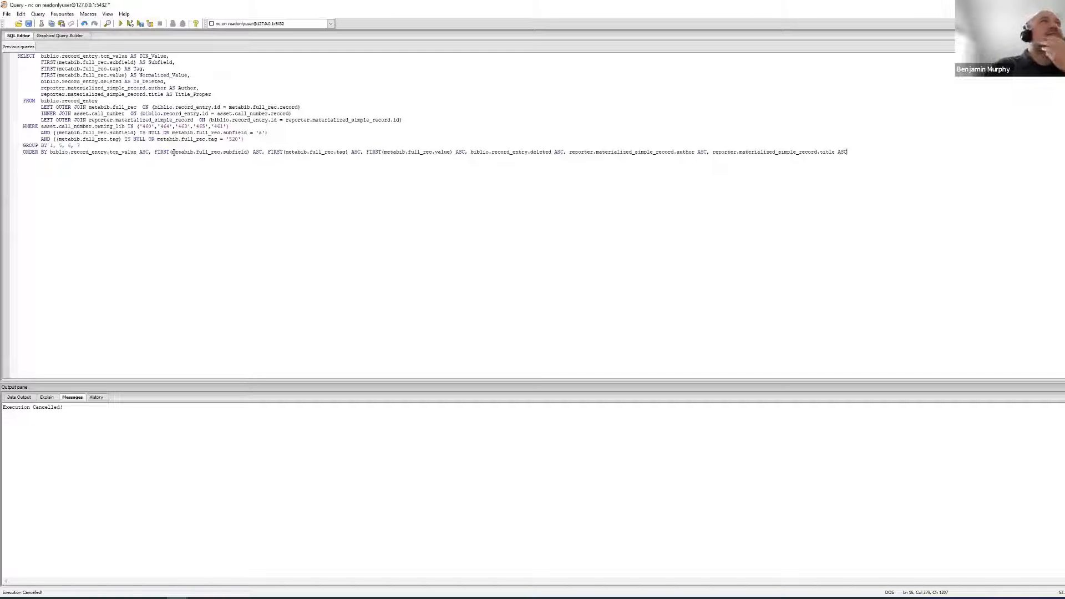
pyautogui.click(41, 133)
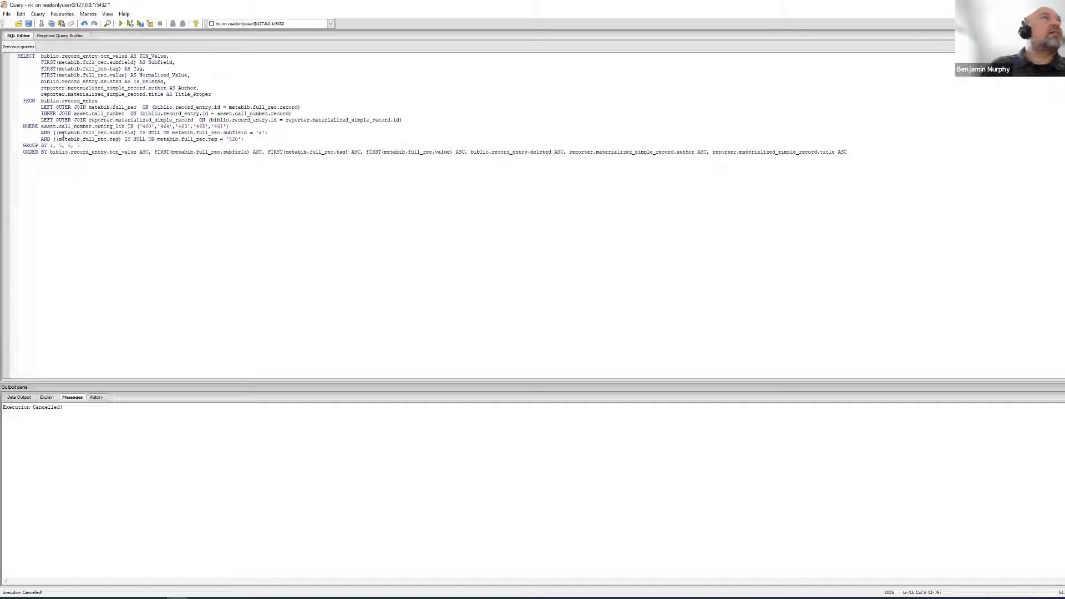
pyautogui.doubleClick(122, 133)
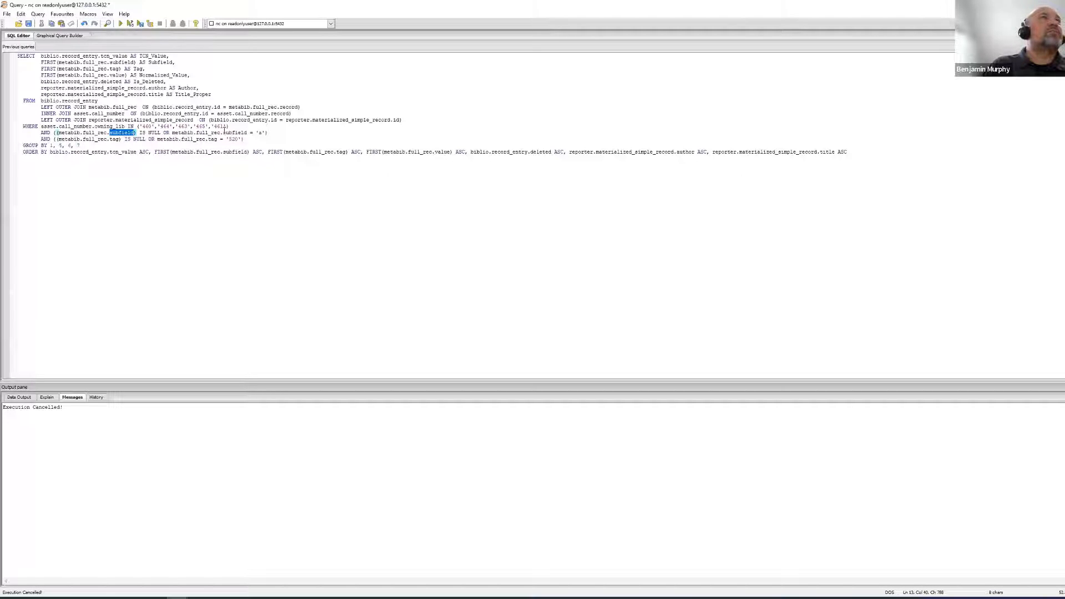
pyautogui.moveTo(255, 133); pyautogui.dragTo(263, 133)
pyautogui.doubleClick(114, 139)
pyautogui.doubleClick(233, 139)
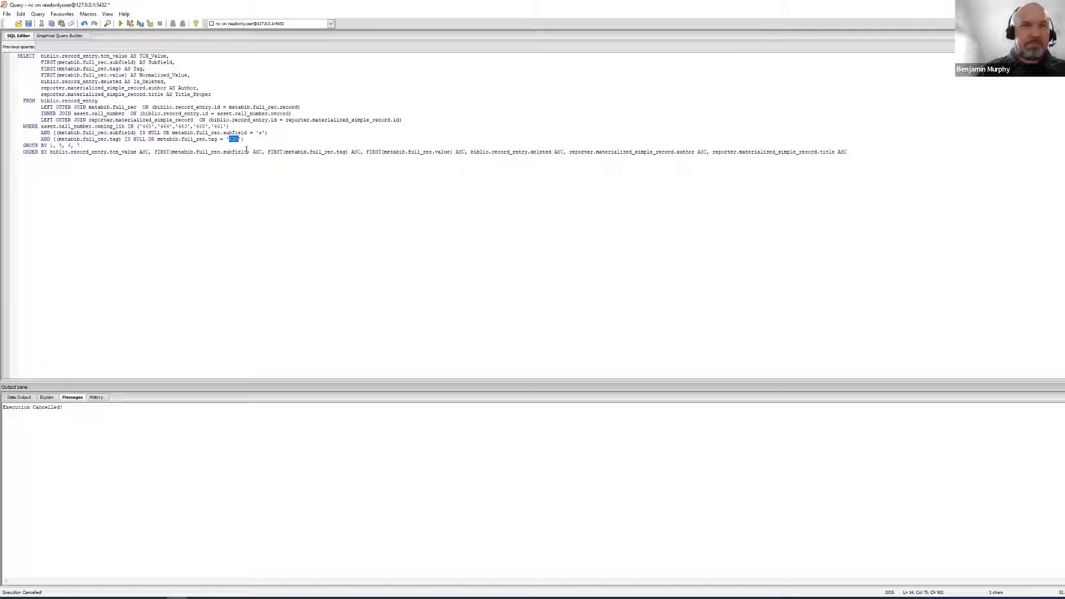
pyautogui.click(184, 138)
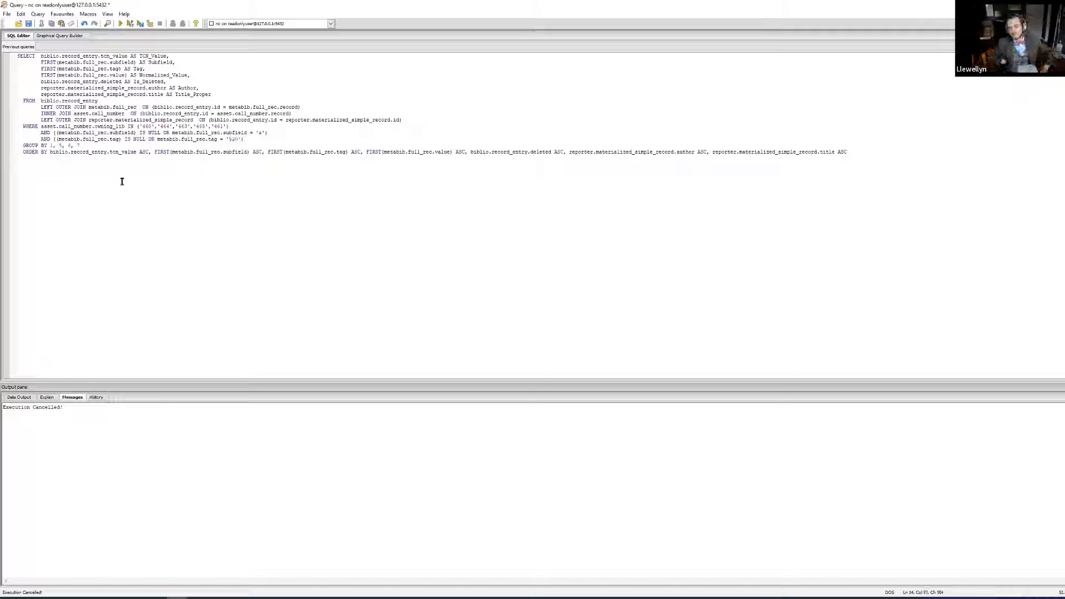
# Run the entire corrected query and add two line breaks after its ORDER BY clause.
pyautogui.hotkey('ctrl', 'a')
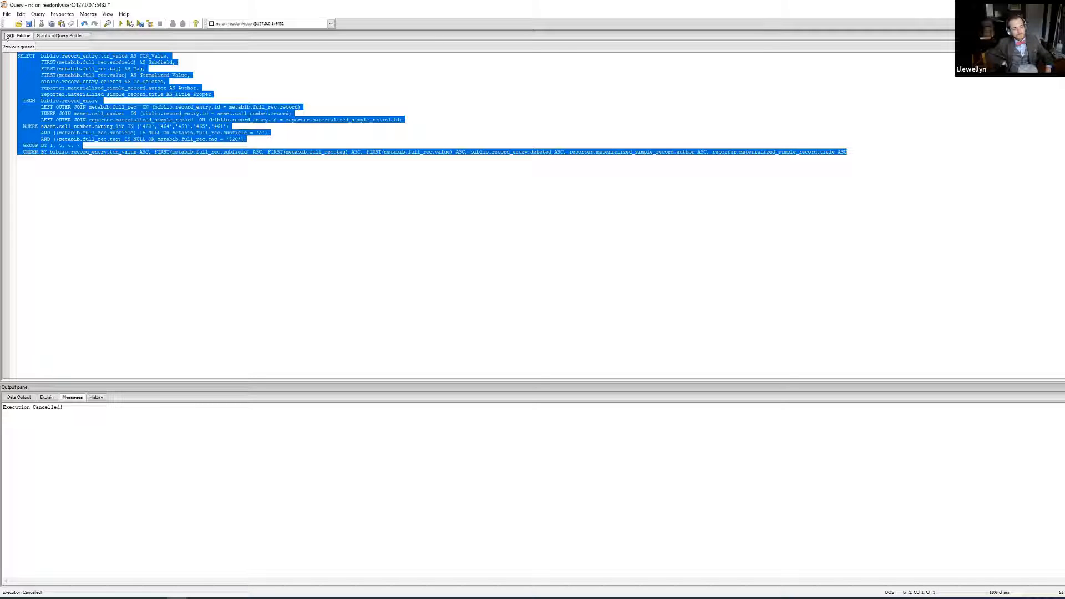
pyautogui.press('F5')
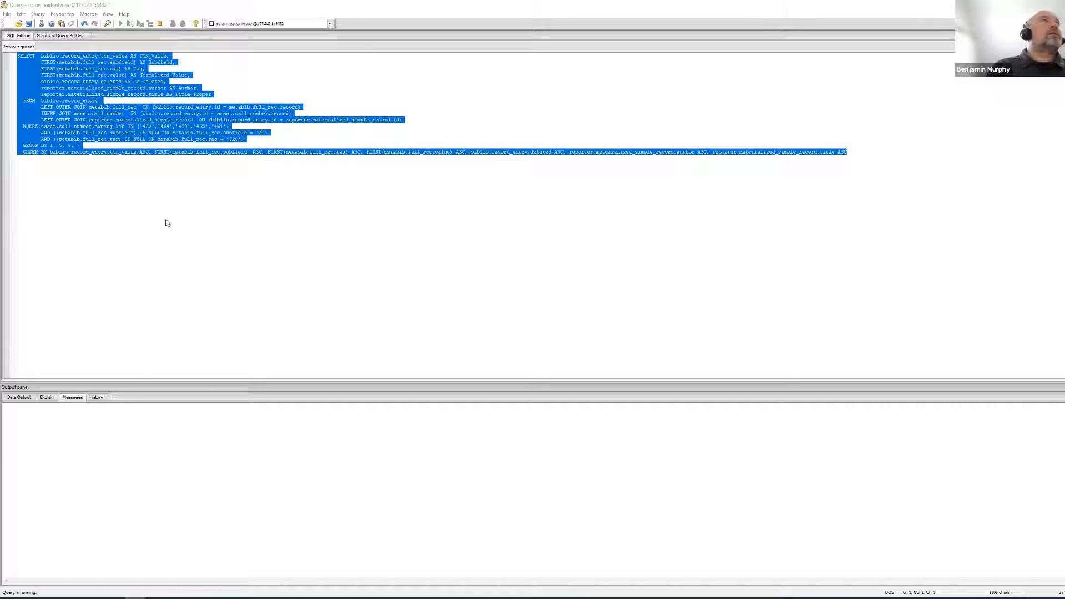
pyautogui.click(44, 166)
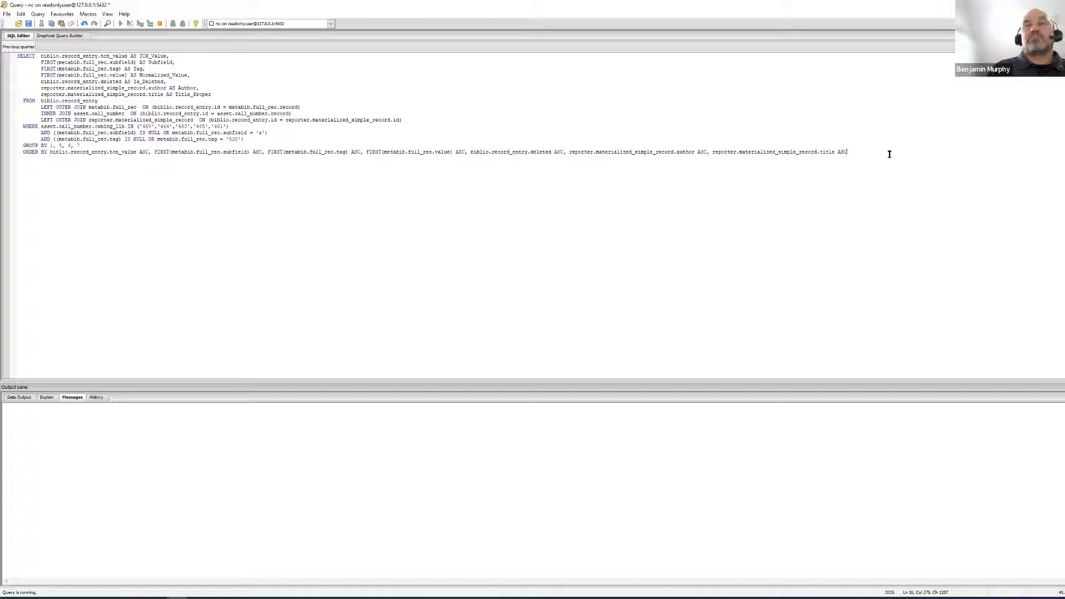
pyautogui.press('Return')
pyautogui.press('Return')
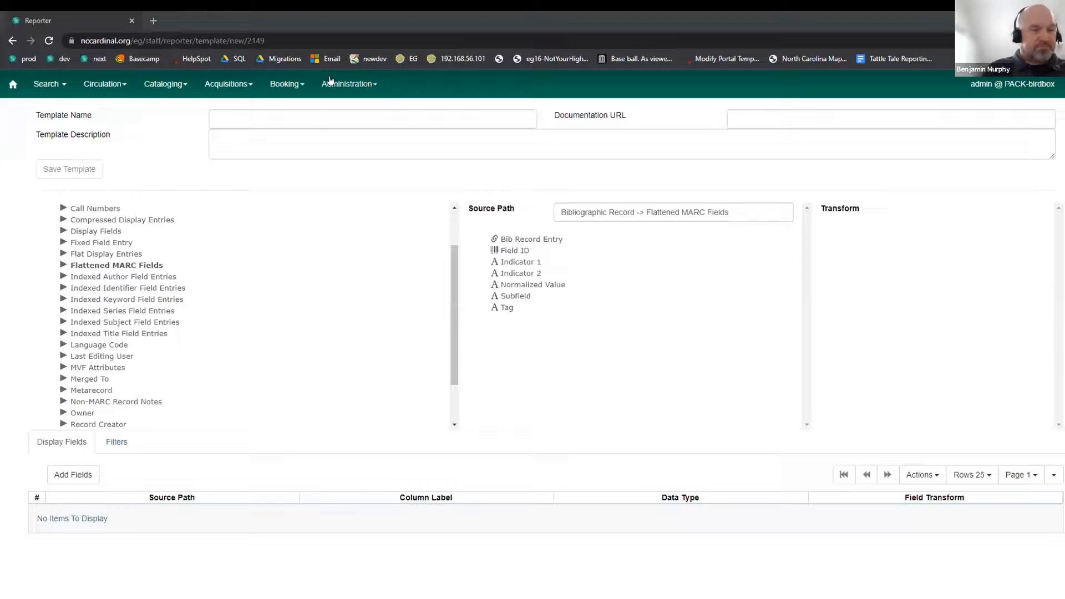
# Leave the template editor for the main Reports page and expand Templates and its Centralized Report Templates (CARDINAL) folder.
pyautogui.click(330, 84)
pyautogui.click(337, 213)
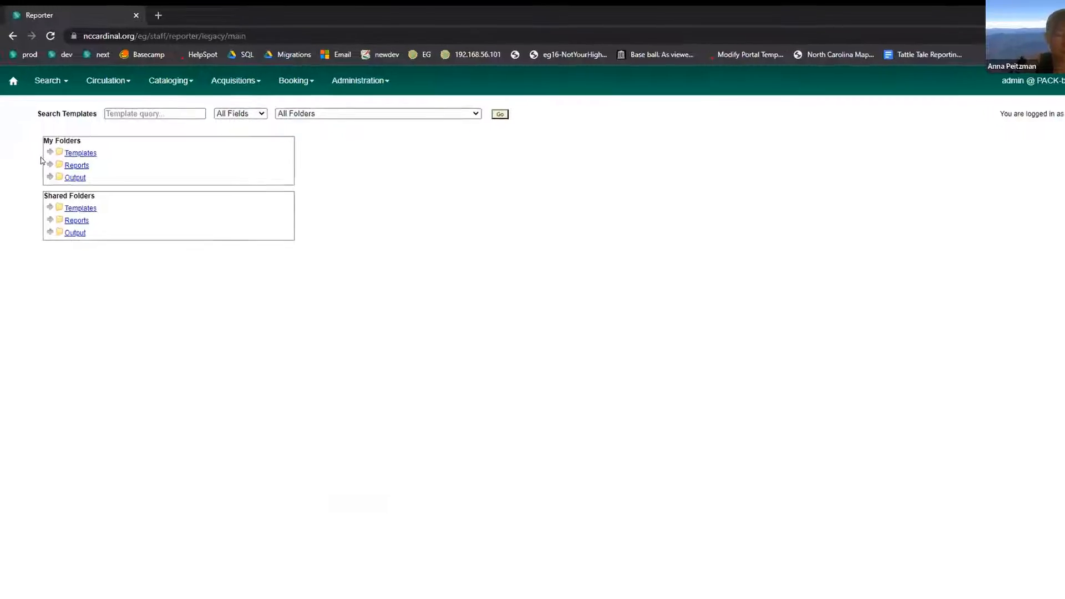
pyautogui.click(50, 152)
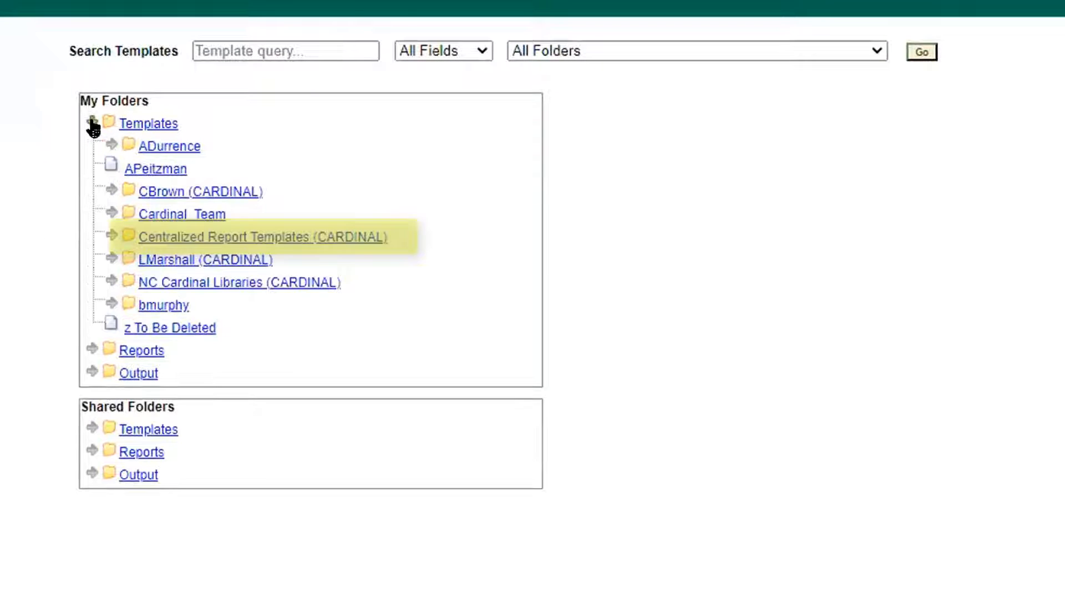
pyautogui.click(241, 234)
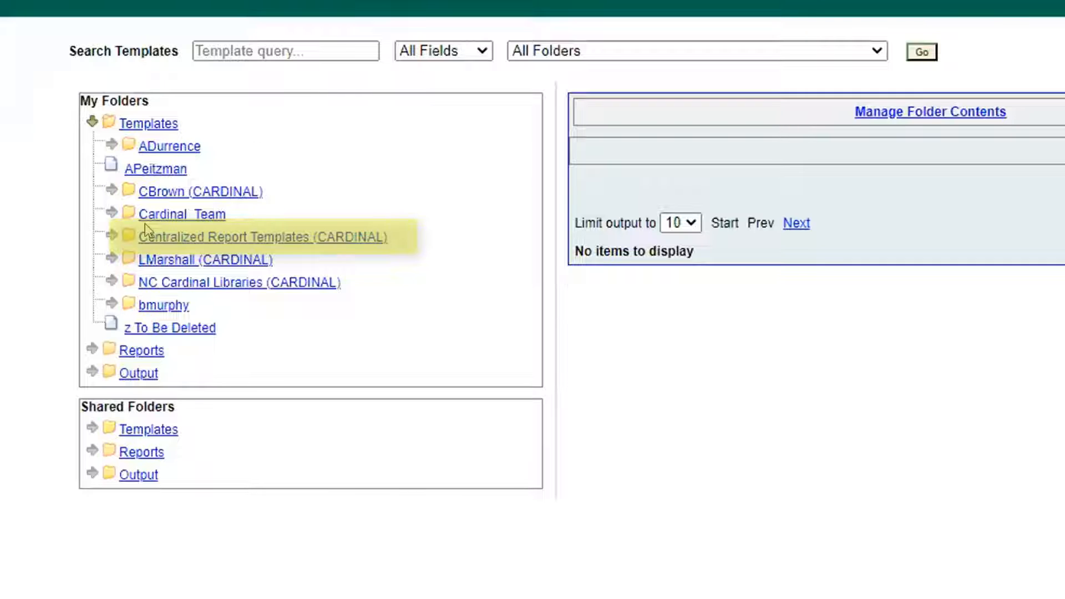
pyautogui.click(112, 235)
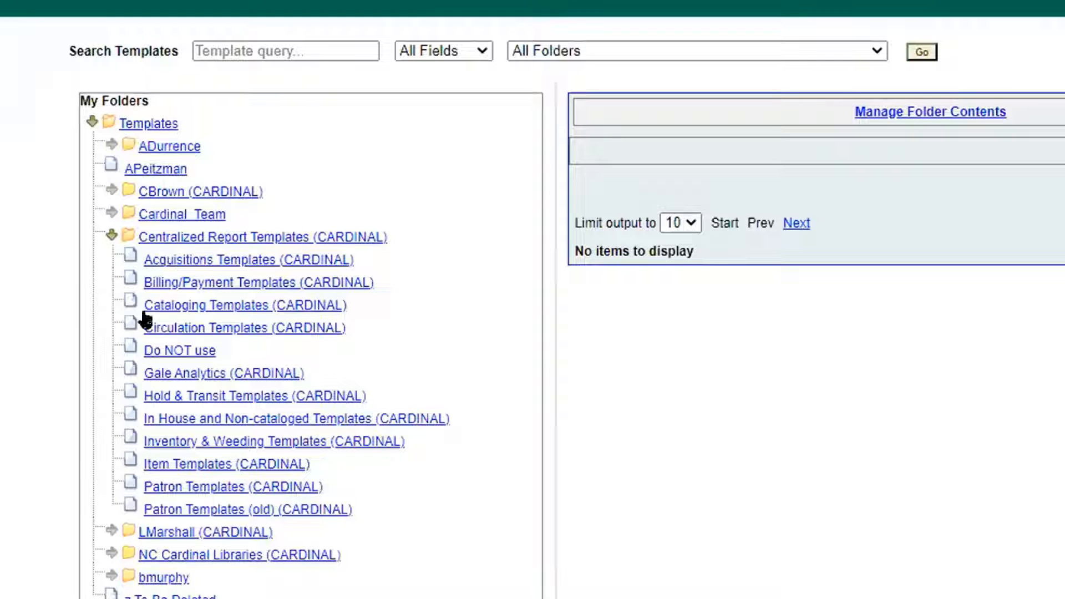
# Browse the Acquisitions Templates (CARDINAL) folder and list the contents of the Patron Templates (CARDINAL) folder.
pyautogui.click(184, 263)
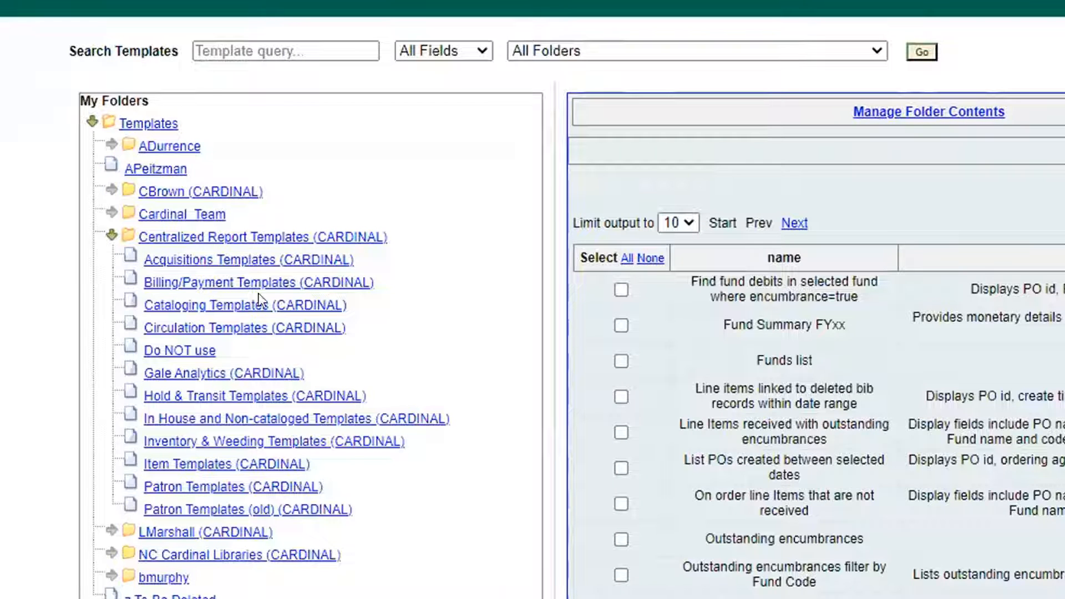
pyautogui.click(346, 240)
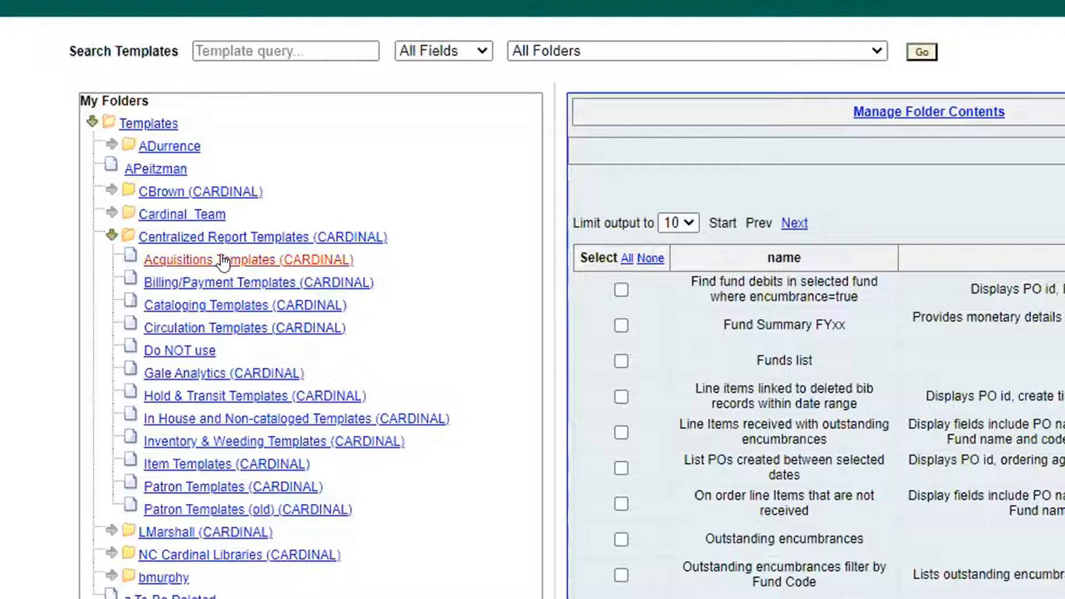
pyautogui.click(290, 264)
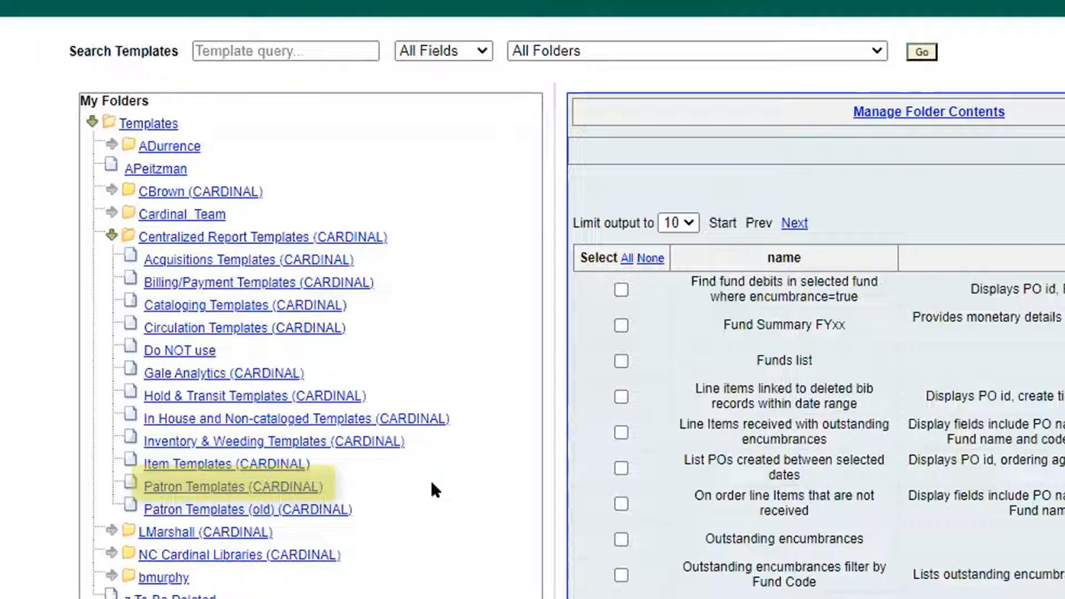
pyautogui.click(219, 487)
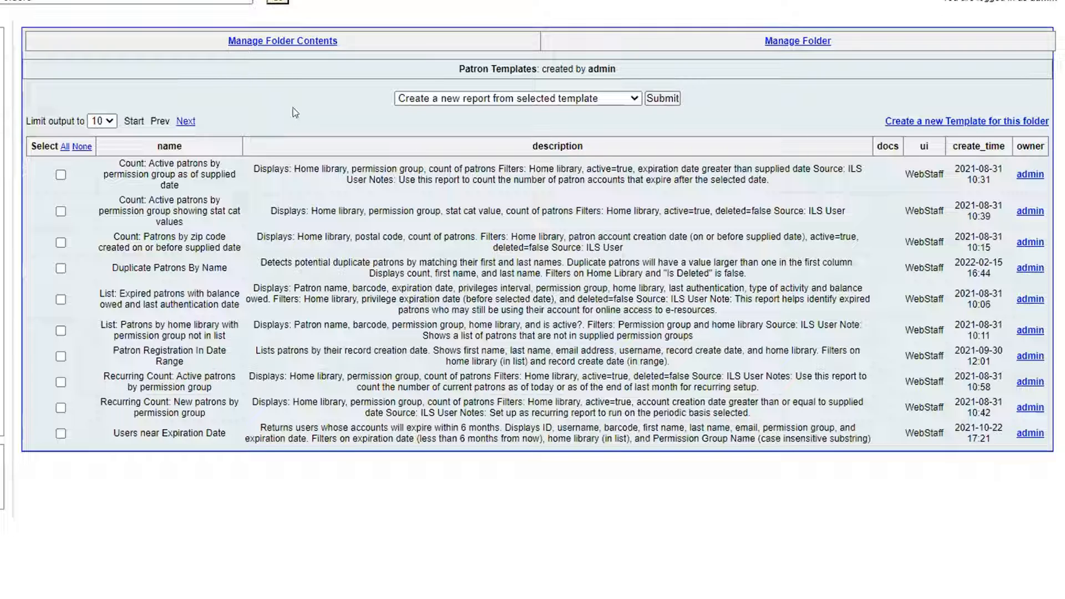
# Browse through the pages of the Patron Templates (CARDINAL) folder to examine the template names and descriptions.
pyautogui.click(186, 122)
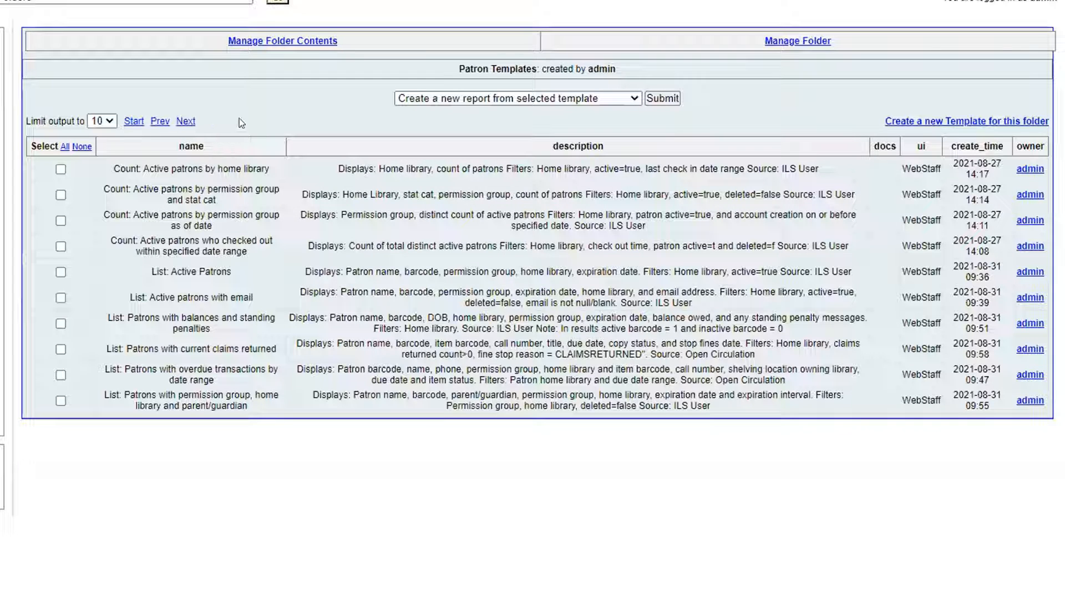
pyautogui.click(184, 122)
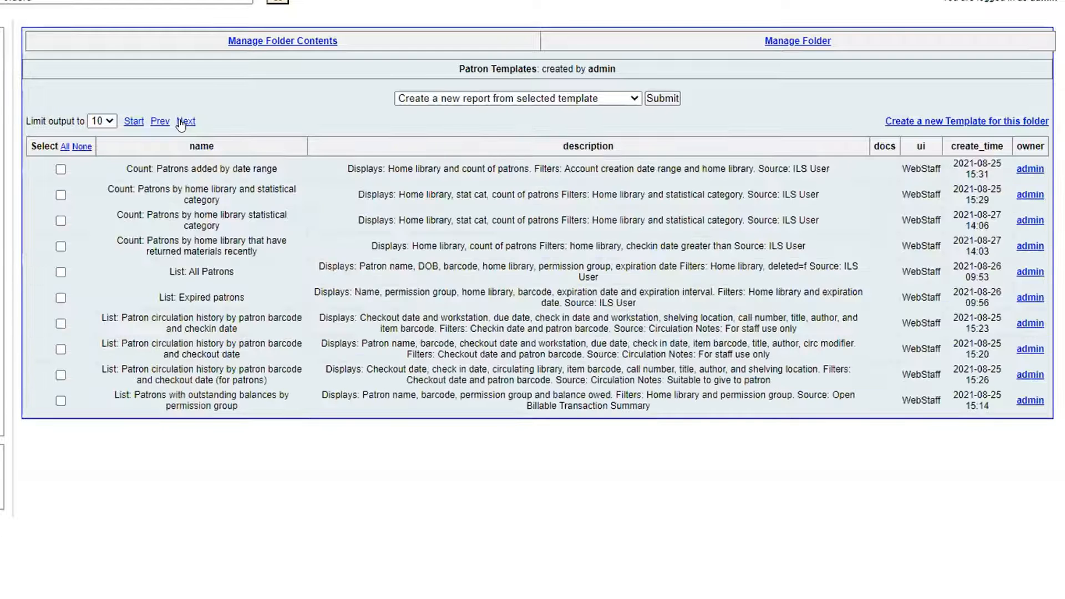
pyautogui.click(181, 122)
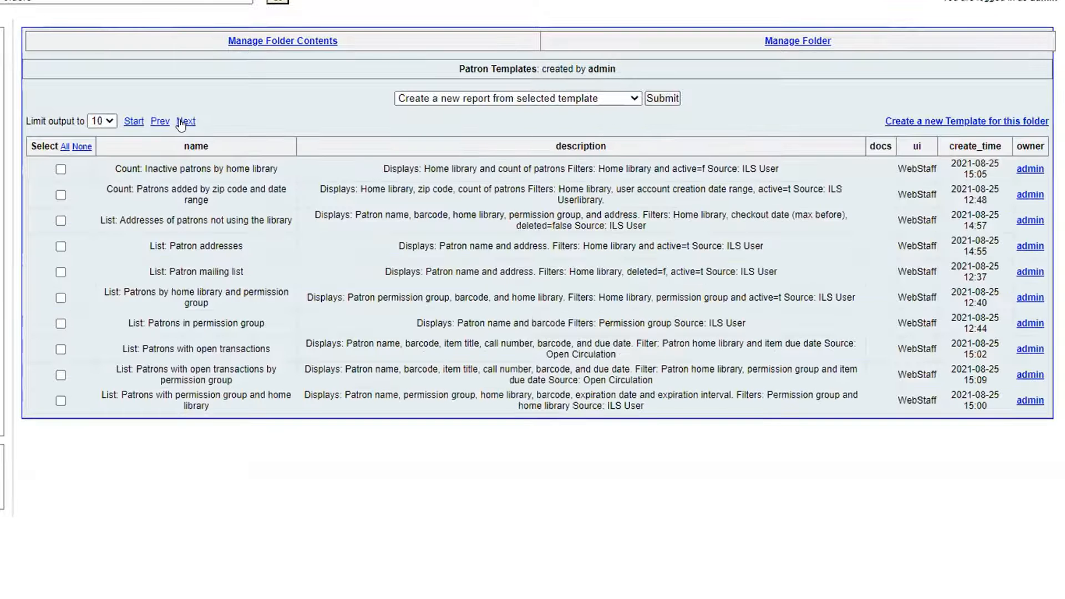
pyautogui.click(181, 122)
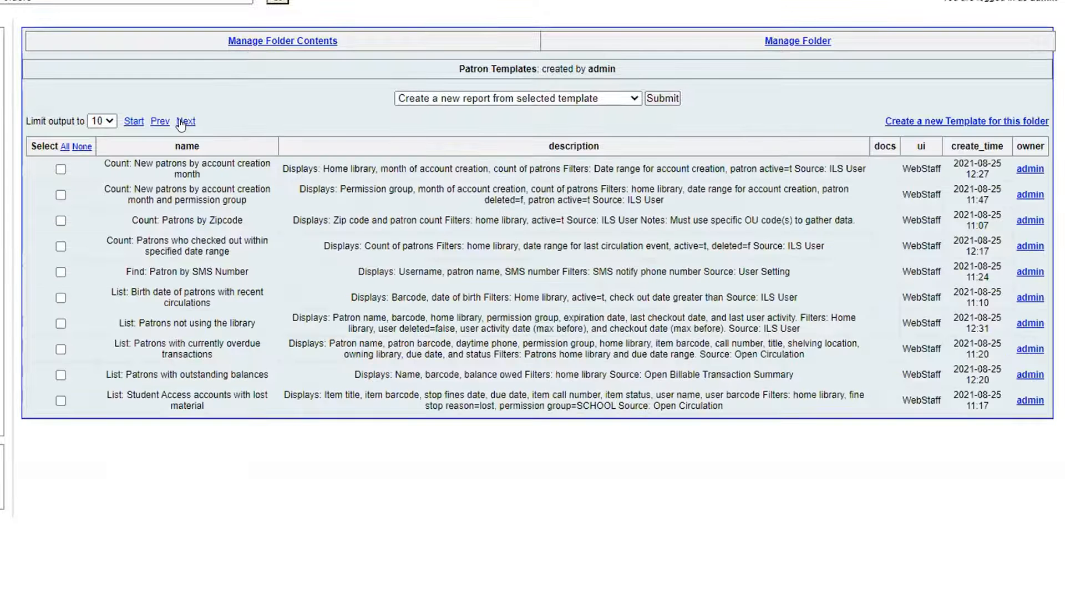
pyautogui.click(181, 122)
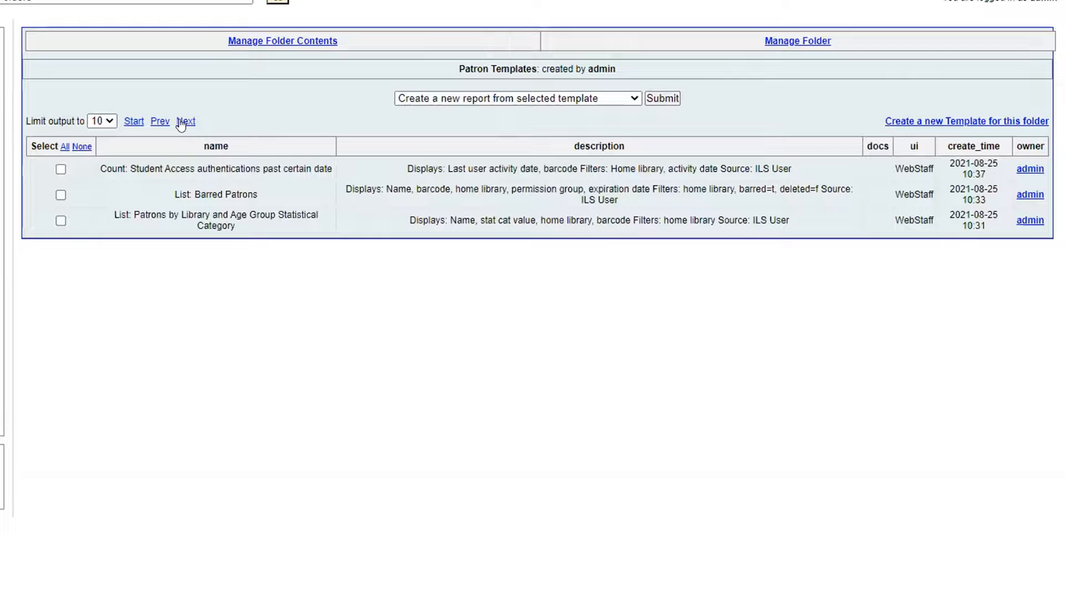
pyautogui.click(155, 122)
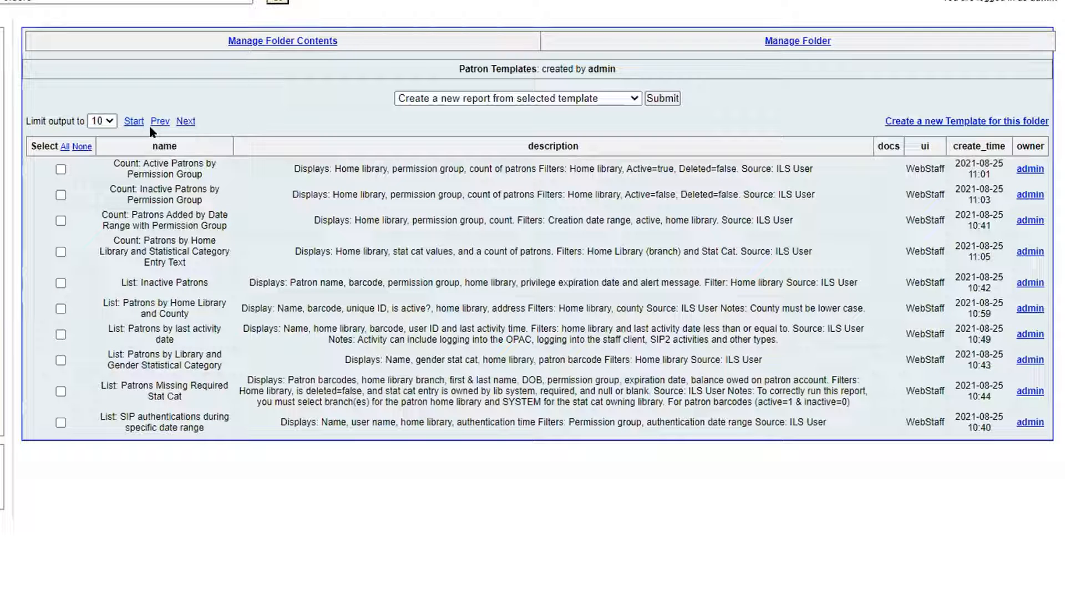
pyautogui.click(155, 122)
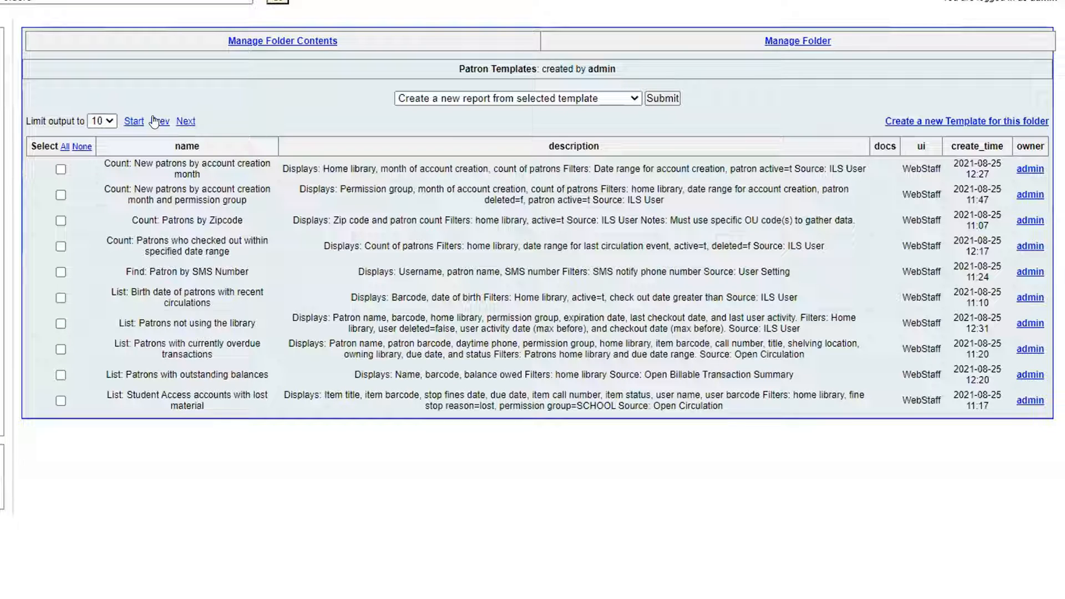
pyautogui.click(155, 122)
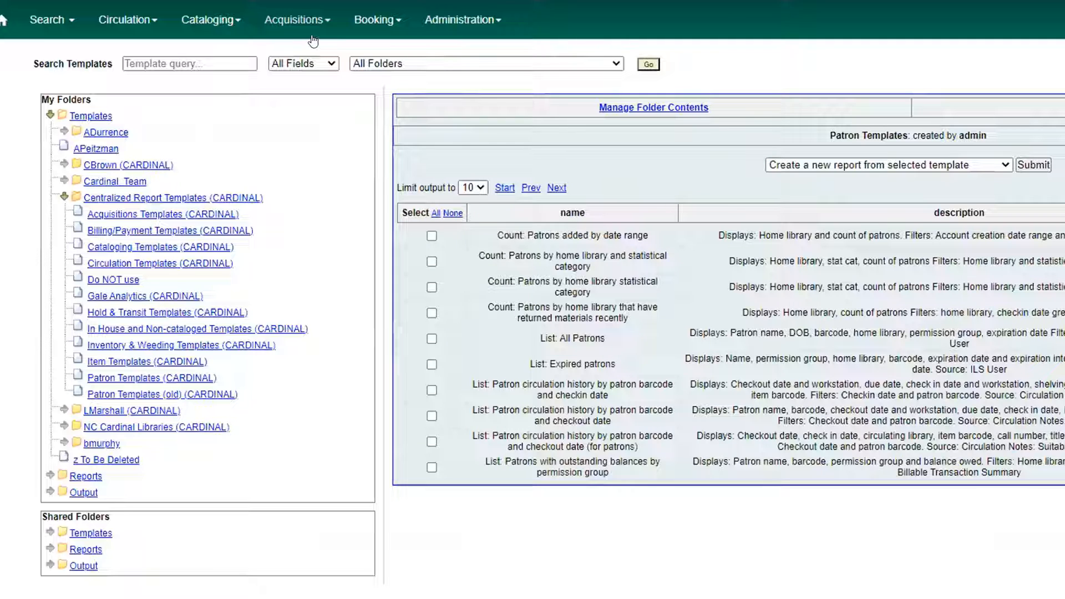
# Search the Centralized Report Templates (CARDINAL) folder for templates matching "marc" in all fields.
pyautogui.click(183, 56)
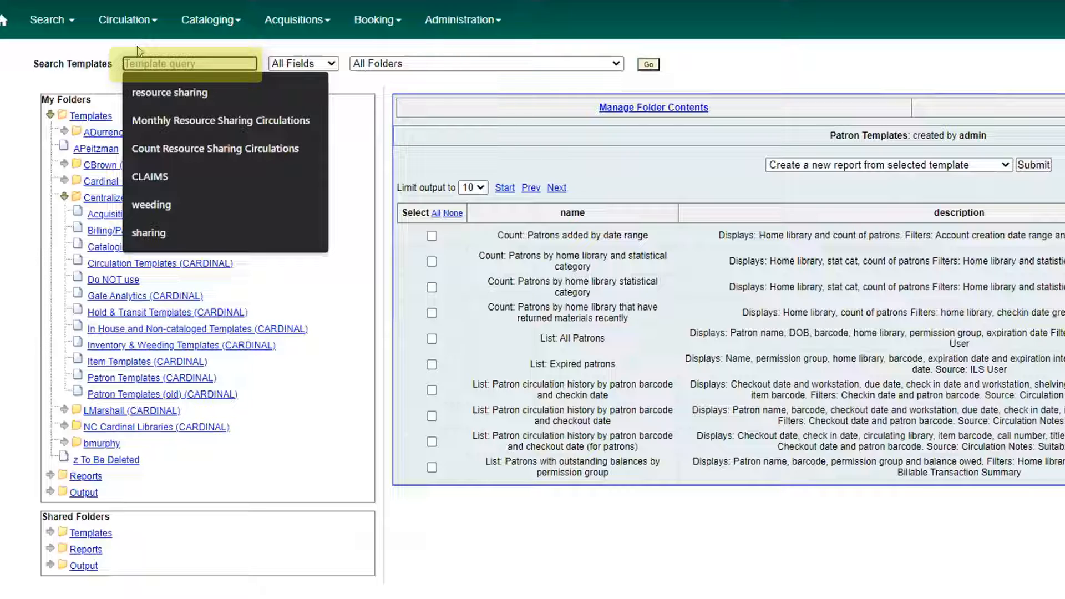
pyautogui.click(386, 50)
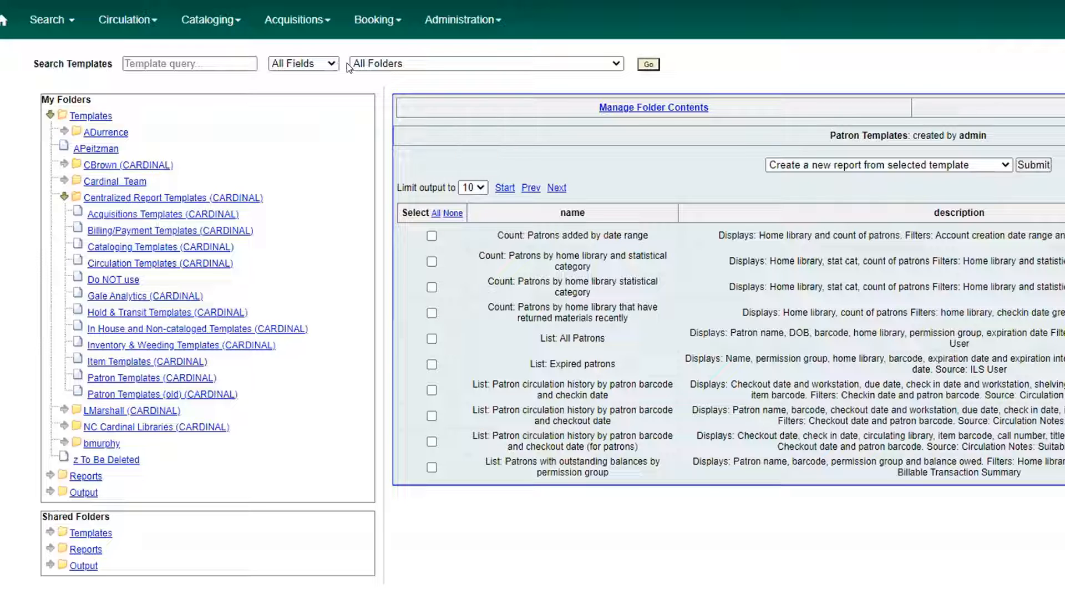
pyautogui.click(385, 64)
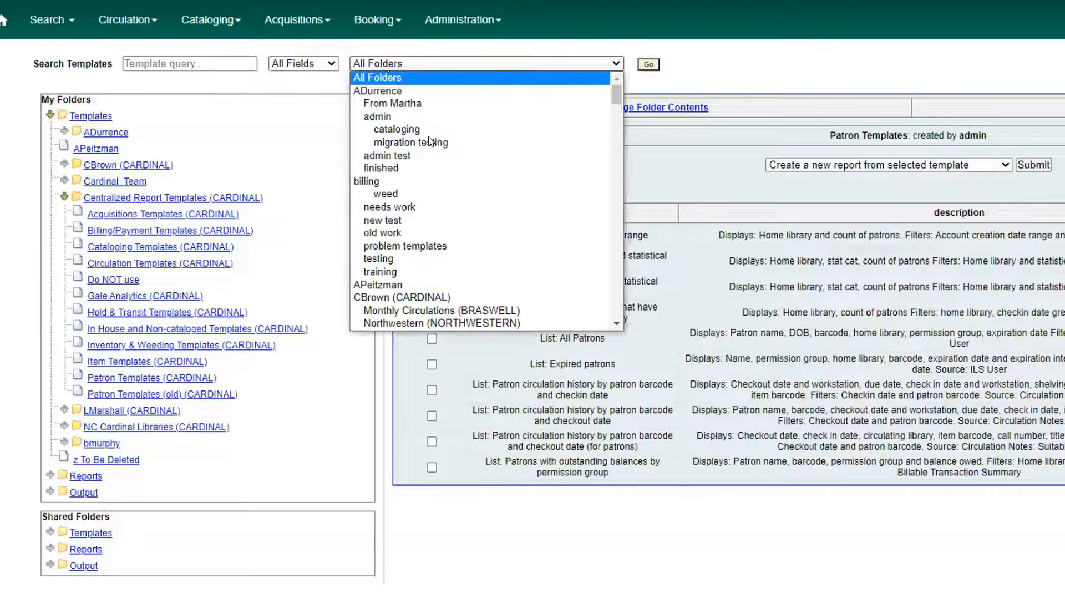
pyautogui.scroll(-4, 510, 224)
pyautogui.scroll(-4, 509, 221)
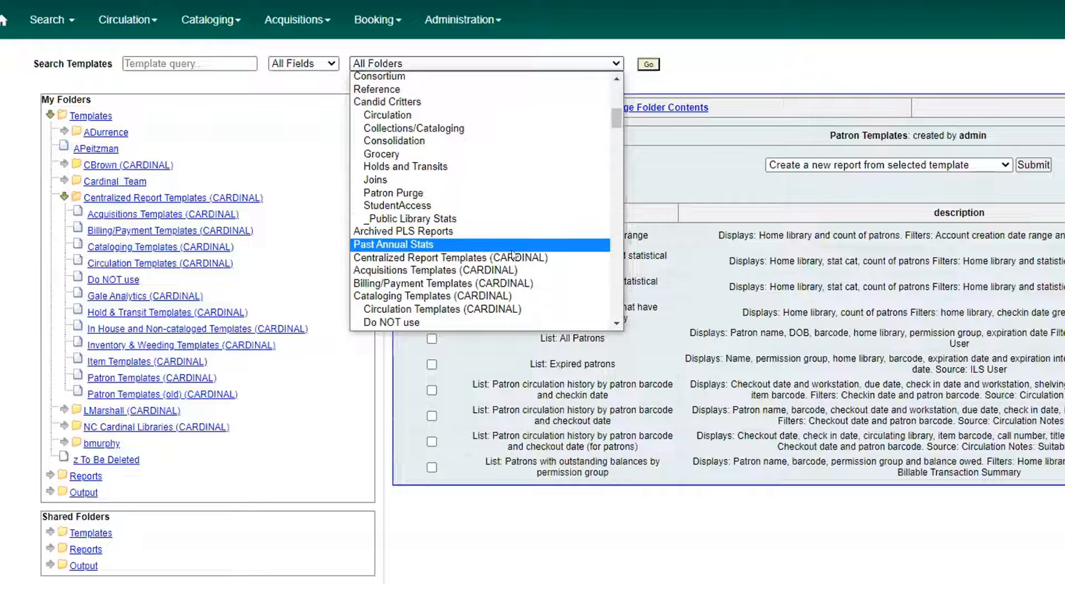
pyautogui.click(550, 257)
pyautogui.click(426, 78)
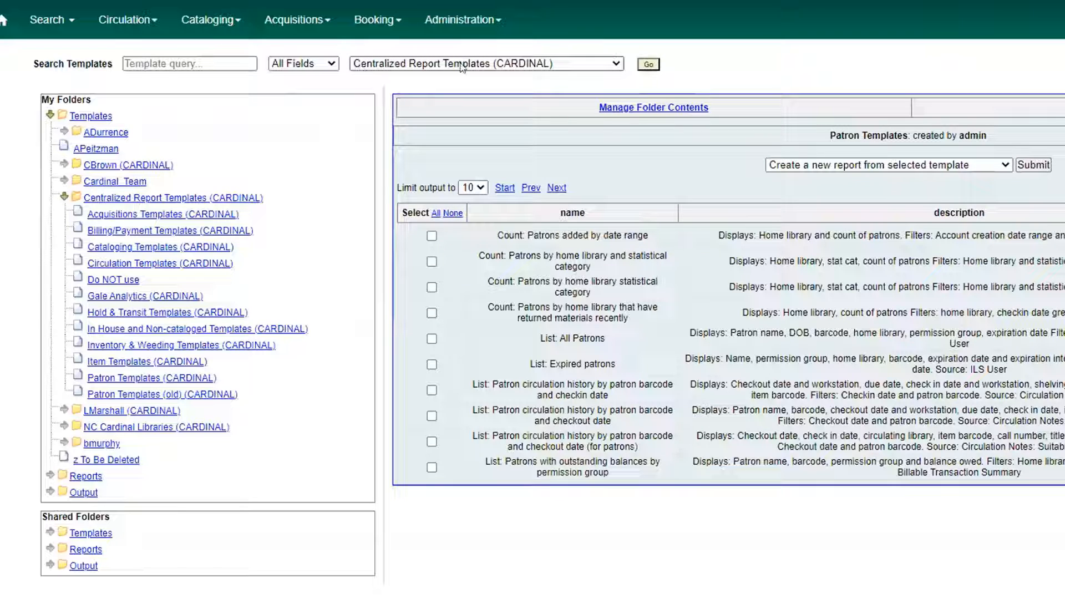
pyautogui.click(204, 59)
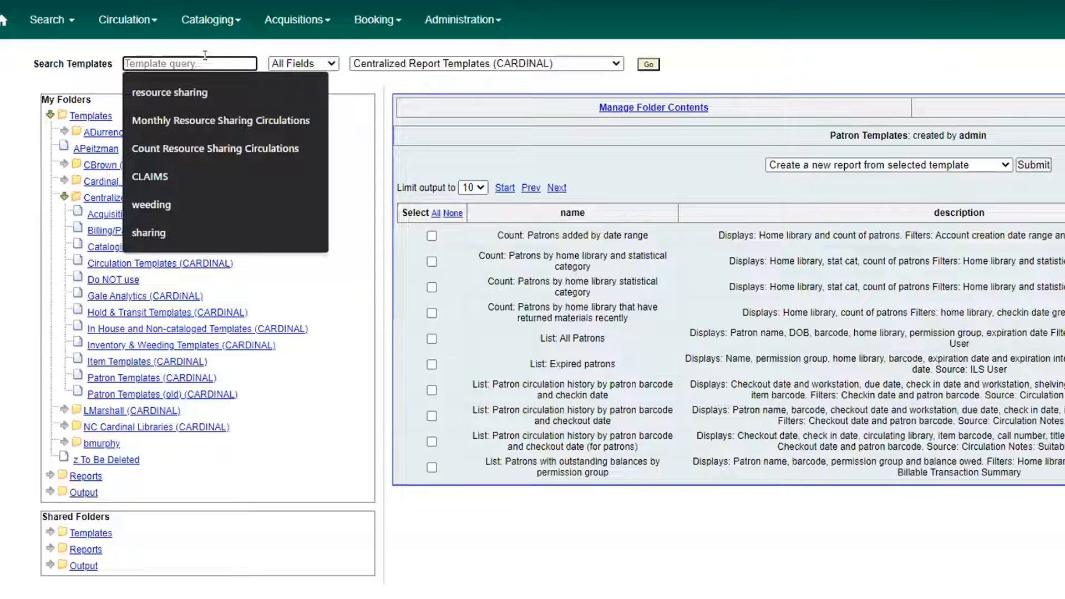
pyautogui.write('marc')
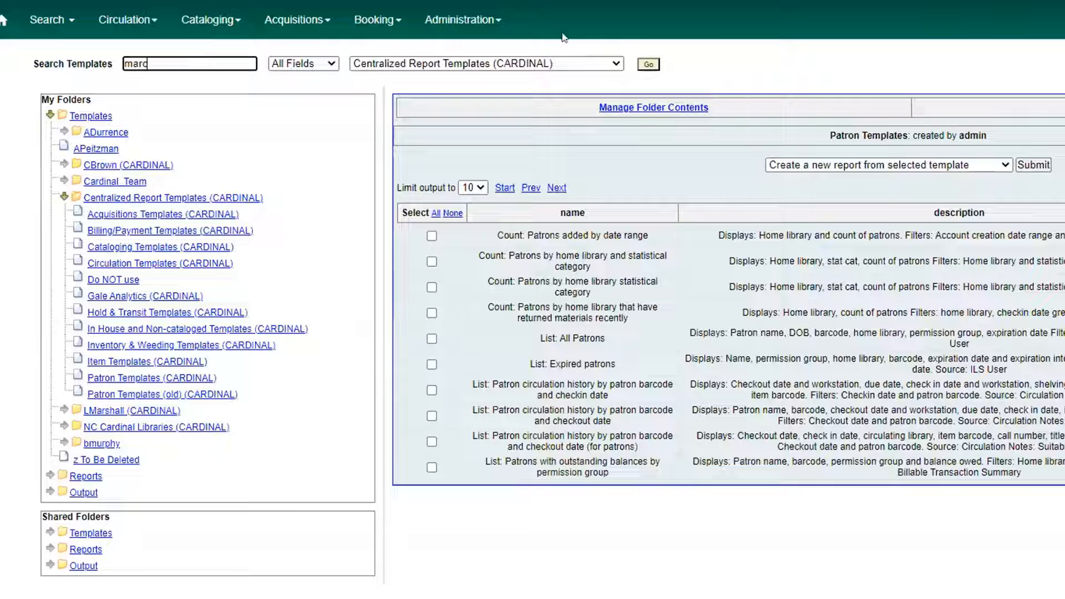
pyautogui.click(648, 64)
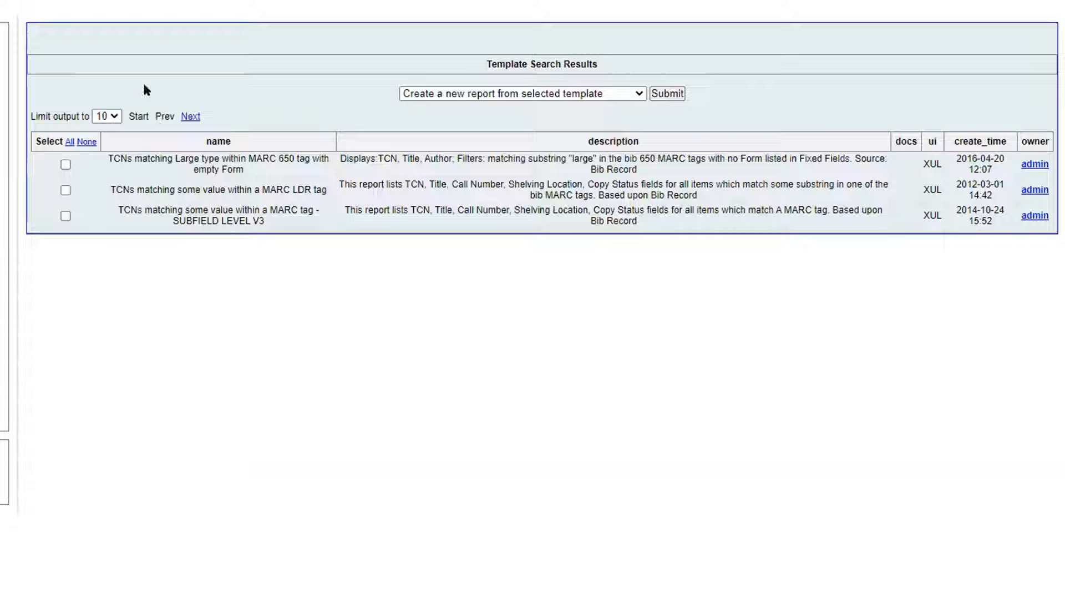
# Create a report named webinar-test-1 from the template "TCNs matching Large type within MARC 650 tag with empty Form", stored in the presenter's own folder.
pyautogui.click(65, 164)
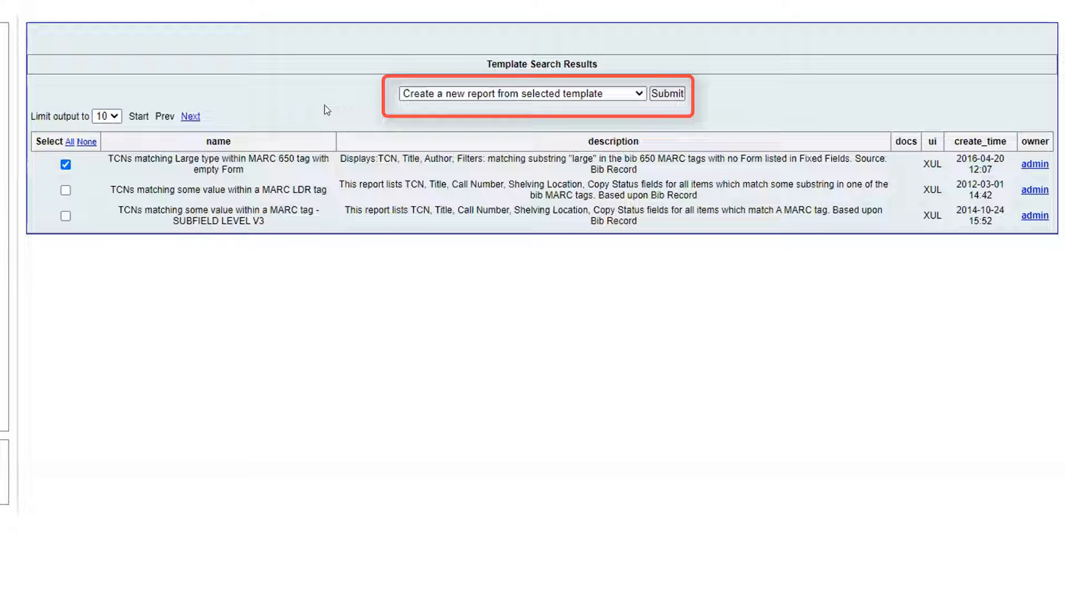
pyautogui.click(663, 94)
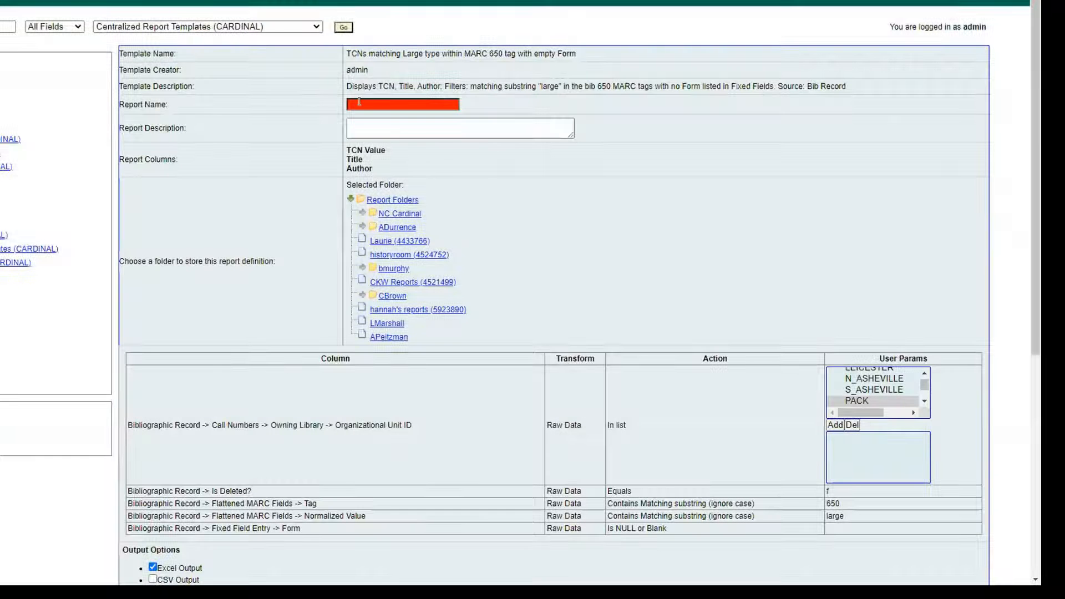
pyautogui.click(366, 102)
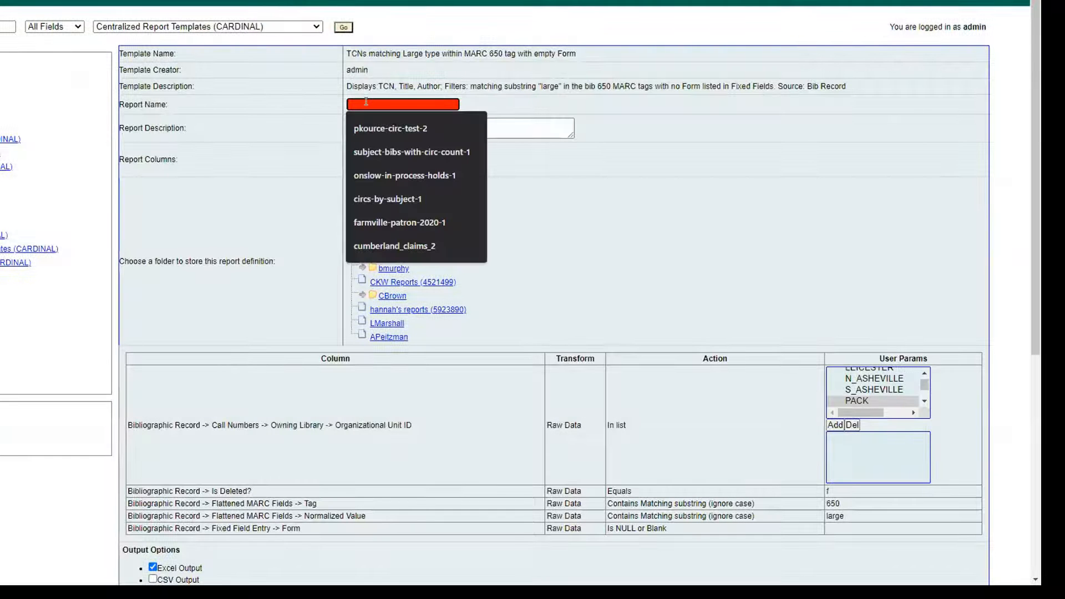
pyautogui.write('webinar-test-1')
pyautogui.click(388, 324)
# Add BUNCOMBE and all its branches, from BLACK_MTN through W_ASHEVILLE, to the report's owning library filter.
pyautogui.scroll(-1, 565, 228)
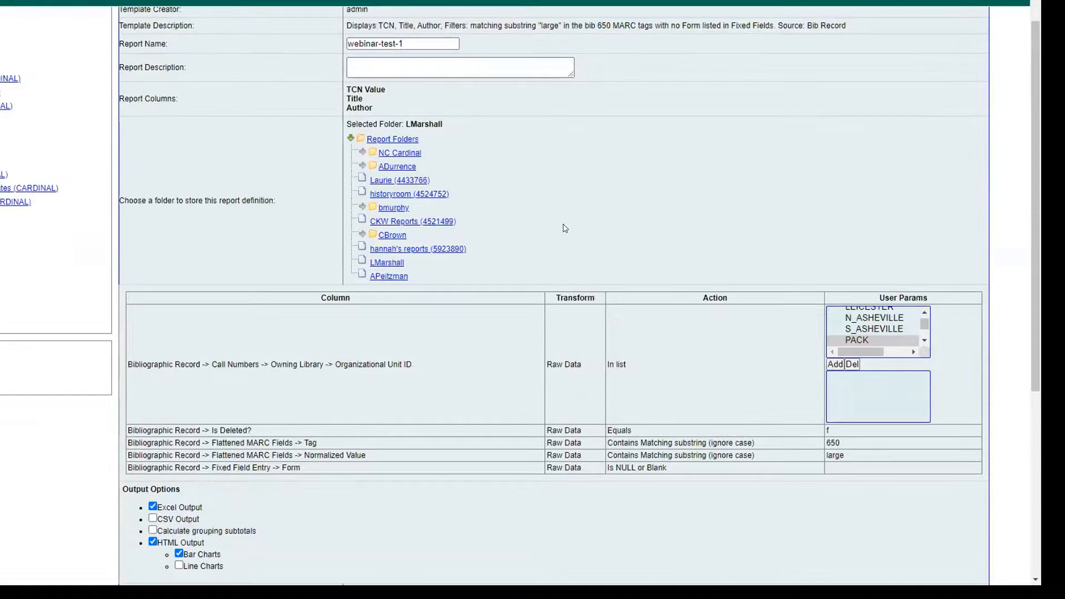
pyautogui.scroll(-5, 564, 228)
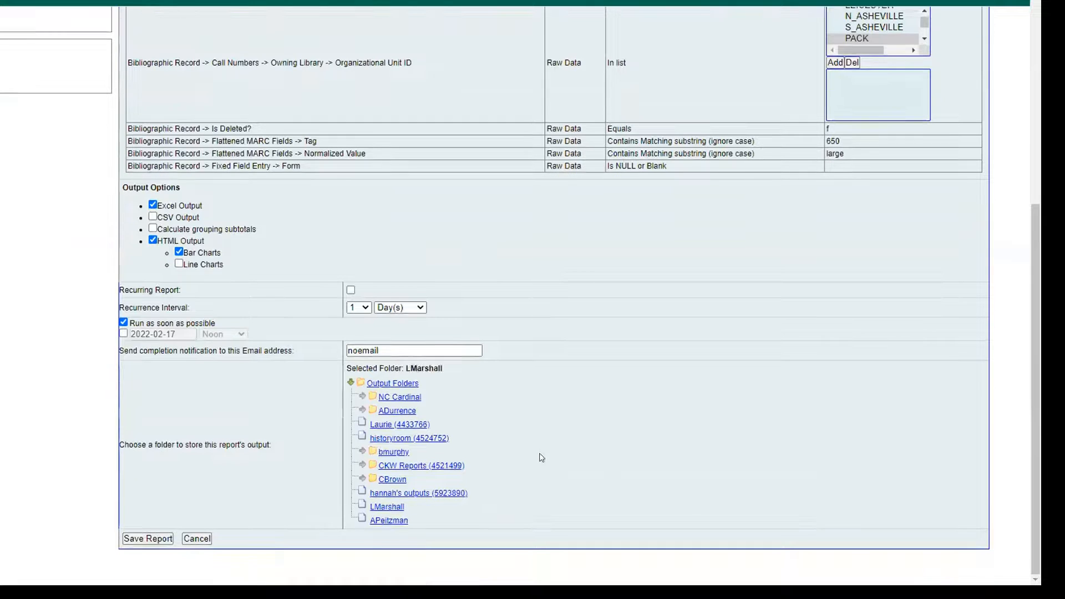
pyautogui.scroll(5, 444, 373)
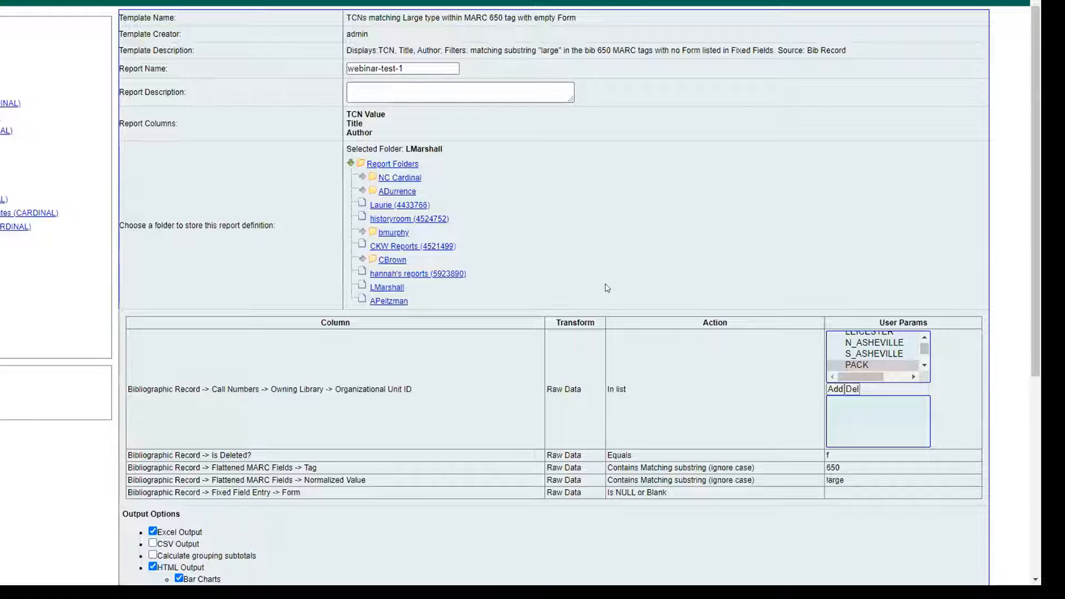
pyautogui.scroll(-1, 605, 284)
pyautogui.moveTo(922, 284); pyautogui.dragTo(923, 282)
pyautogui.scroll(-4, 859, 288)
pyautogui.scroll(-3, 867, 289)
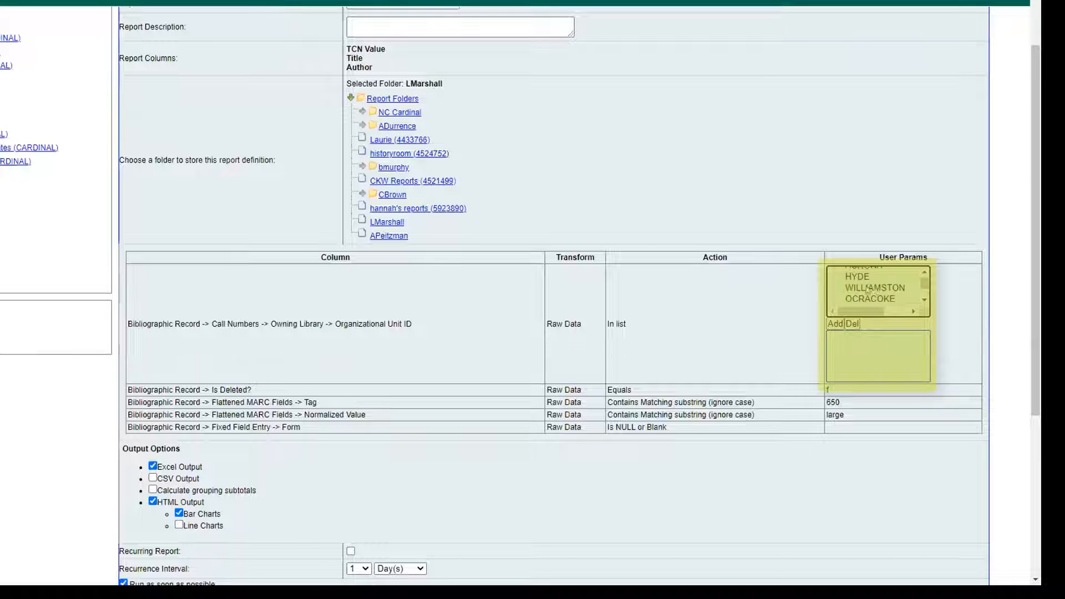
pyautogui.click(923, 274)
pyautogui.click(922, 274)
pyautogui.click(923, 274)
pyautogui.click(921, 275)
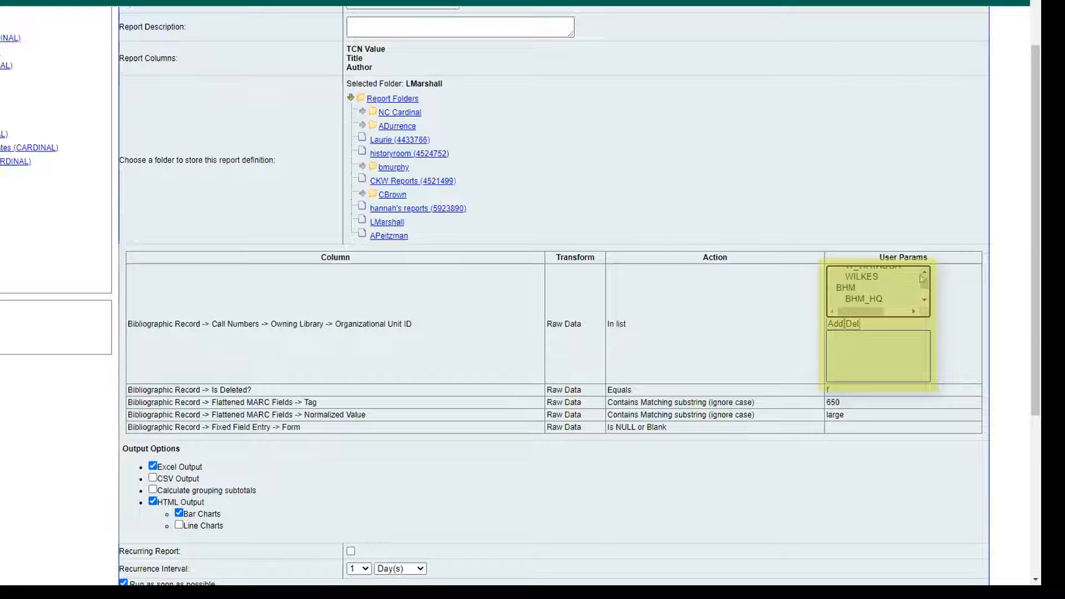
pyautogui.click(920, 298)
pyautogui.click(920, 298)
pyautogui.click(920, 299)
pyautogui.click(921, 298)
pyautogui.click(921, 298)
pyautogui.click(920, 298)
pyautogui.click(921, 298)
pyautogui.click(920, 298)
pyautogui.click(921, 298)
pyautogui.click(921, 298)
pyautogui.click(882, 279)
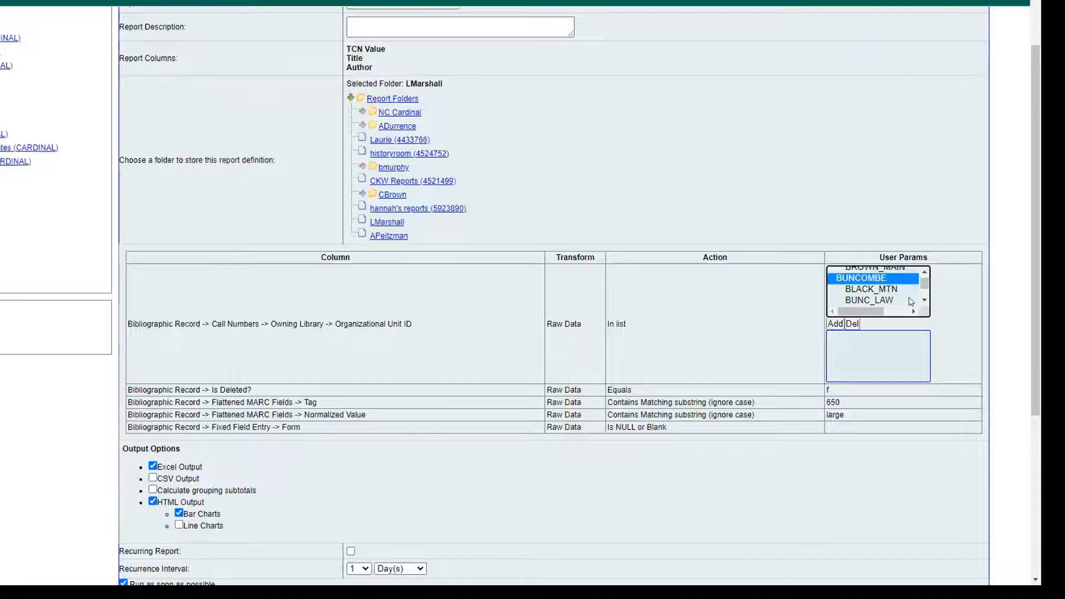
pyautogui.click(923, 300)
pyautogui.click(923, 300)
pyautogui.click(922, 300)
pyautogui.click(922, 300)
pyautogui.click(923, 300)
pyautogui.click(922, 299)
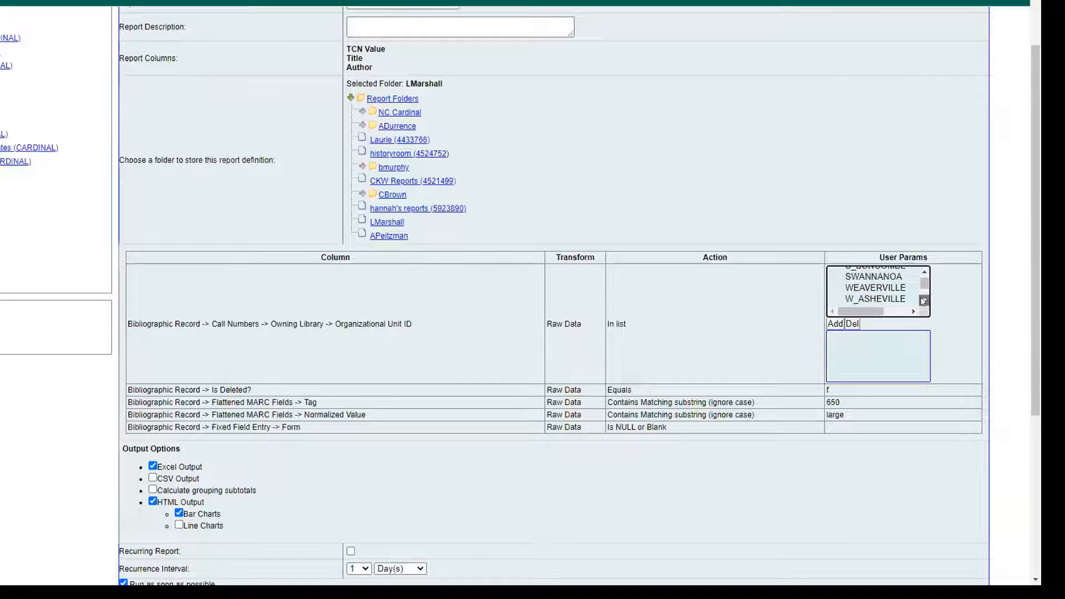
pyautogui.keyDown('shift'); pyautogui.click(889, 290); pyautogui.keyUp('shift')
pyautogui.click(834, 324)
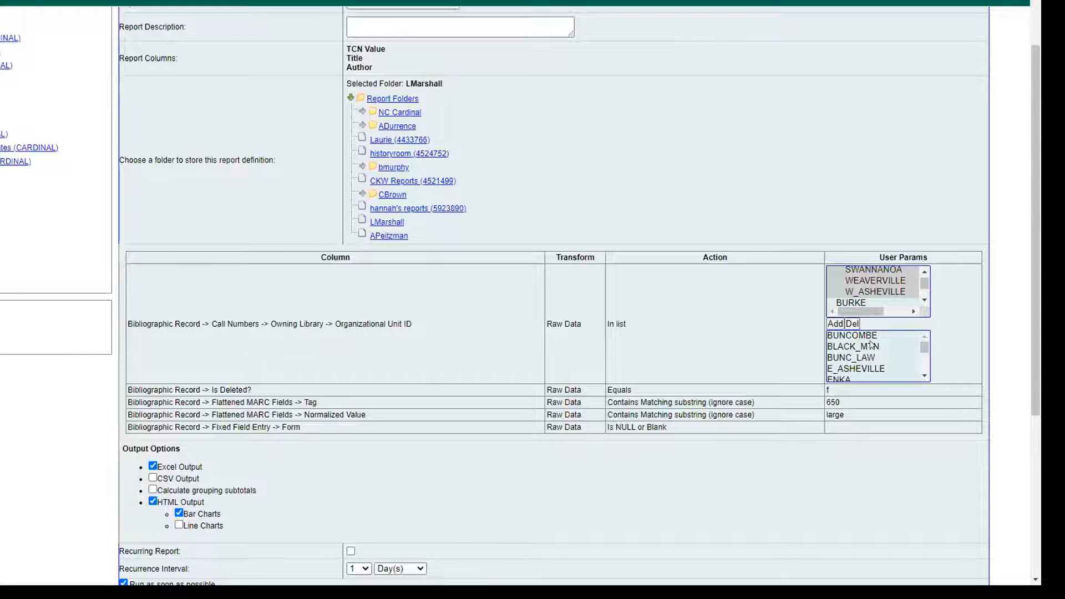
# Review the output, scheduling and folder settings of webinar-test-1 and save the report.
pyautogui.scroll(2, 882, 355)
pyautogui.scroll(-6, 932, 334)
pyautogui.scroll(1, 932, 334)
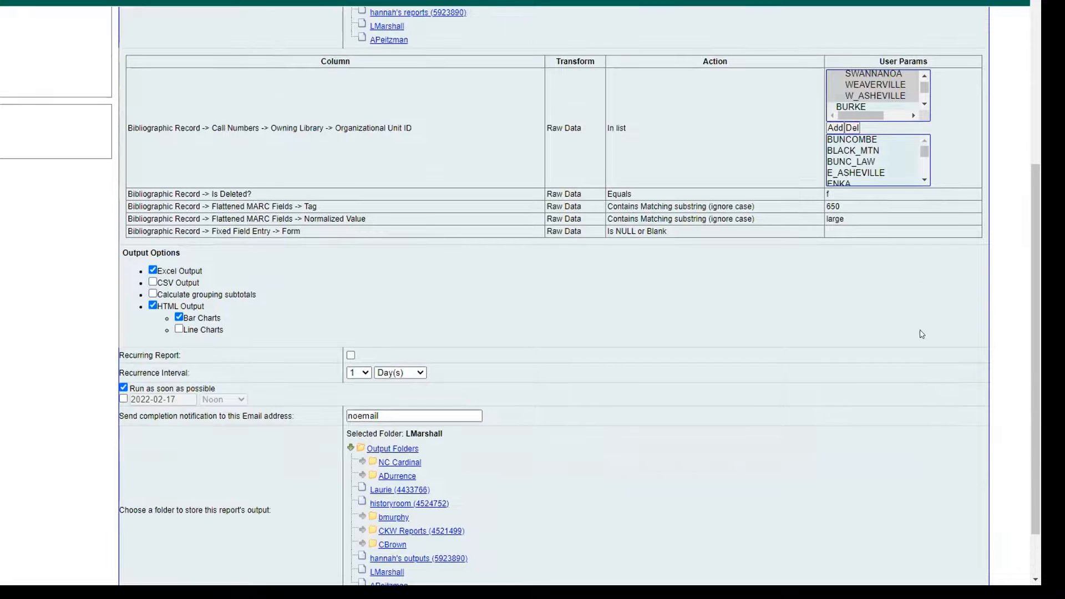
pyautogui.scroll(-1, 744, 323)
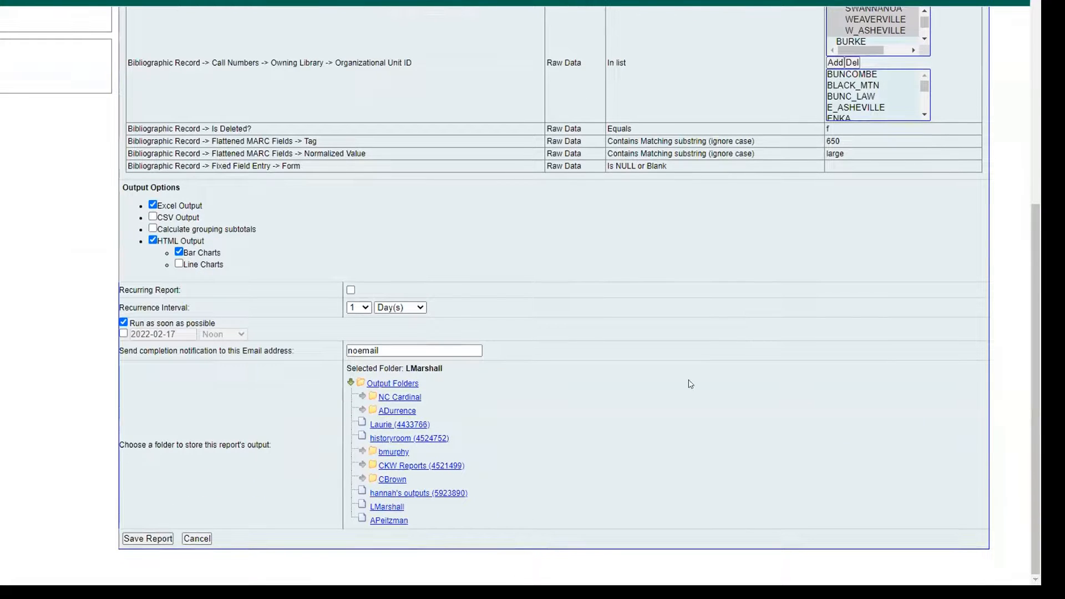
pyautogui.scroll(5, 273, 183)
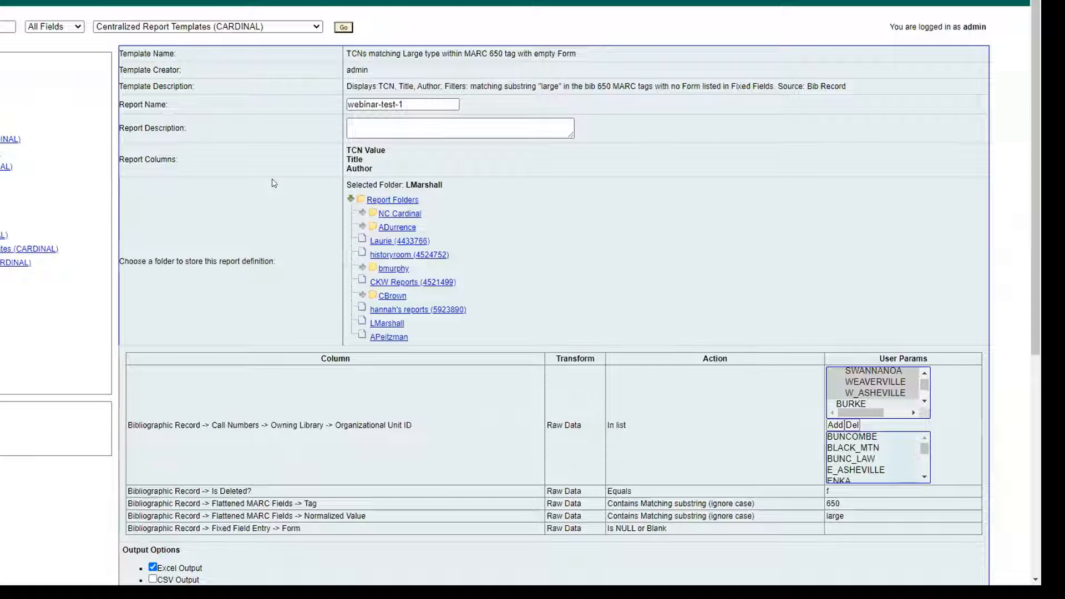
pyautogui.scroll(-5, 272, 181)
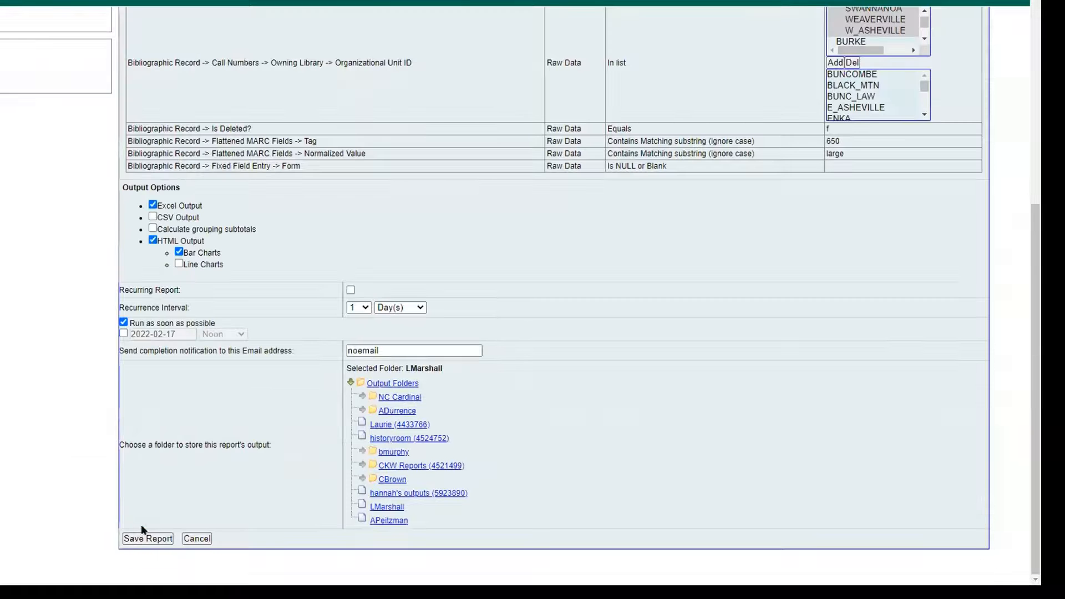
pyautogui.click(140, 533)
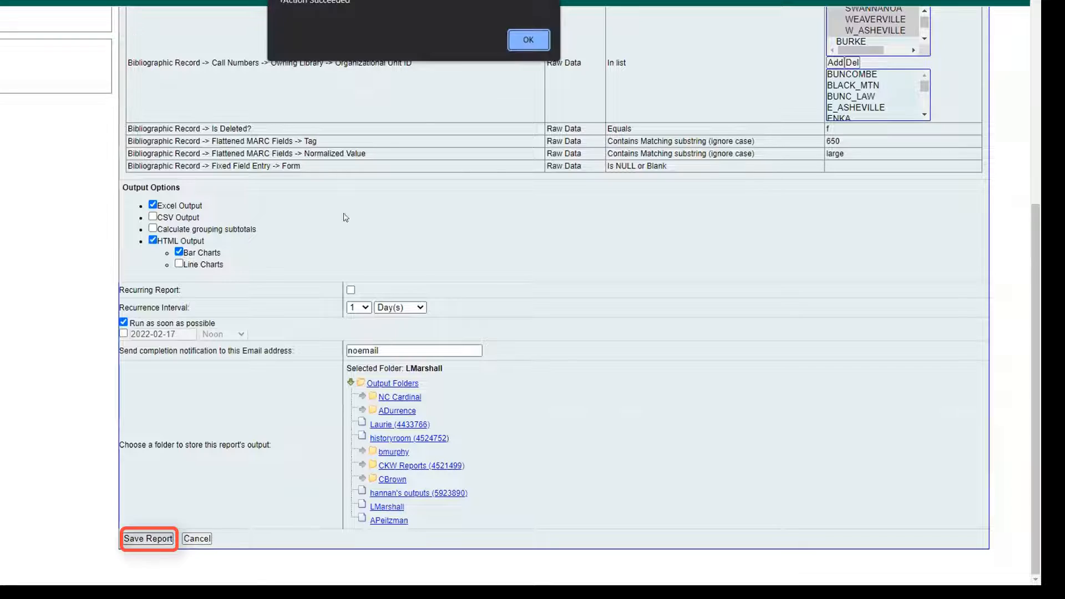
pyautogui.click(527, 40)
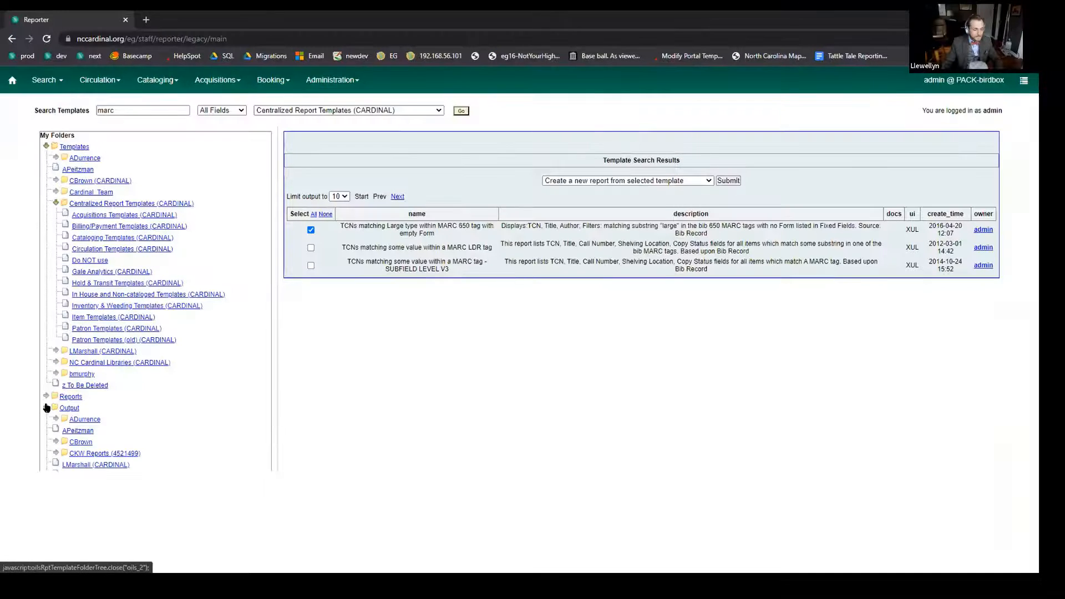
# Expand Output and list the pending and completed reports in the presenter's own output folder.
pyautogui.scroll(-1, 110, 404)
pyautogui.click(96, 423)
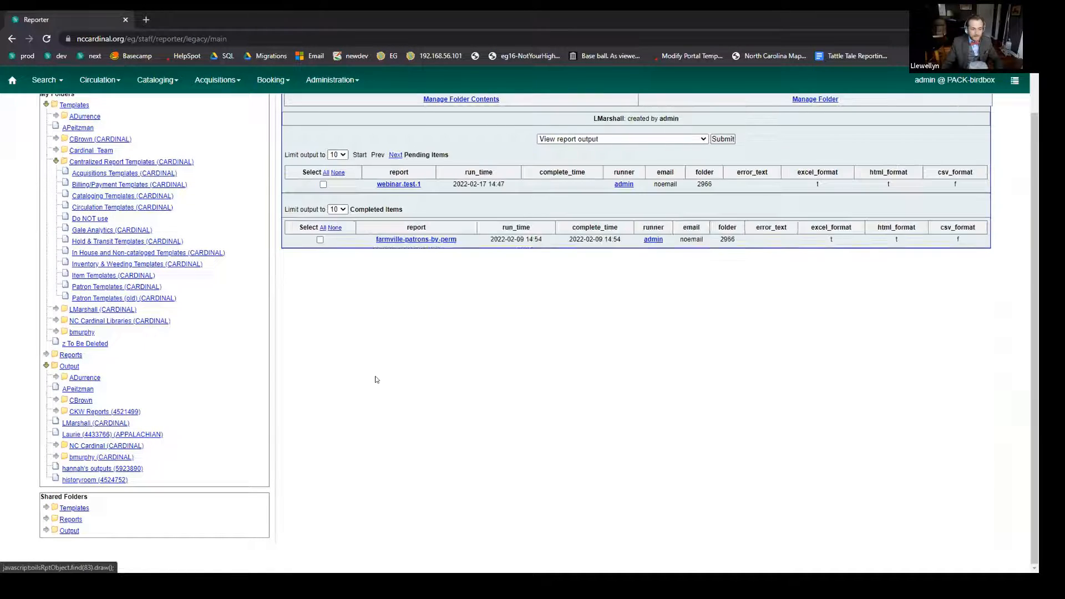
pyautogui.scroll(1, 488, 406)
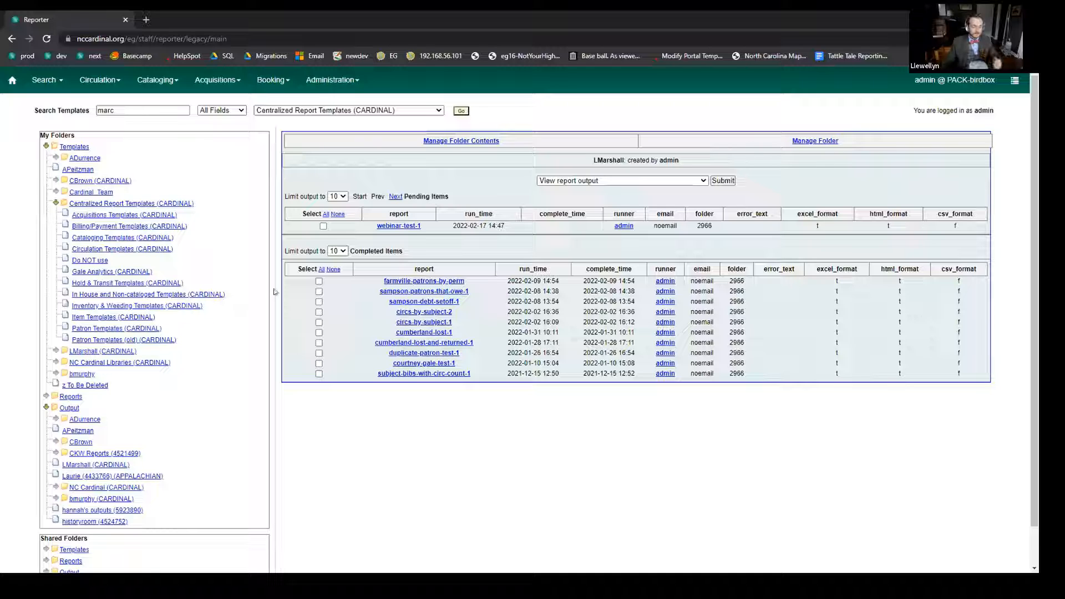
pyautogui.click(338, 196)
pyautogui.click(341, 197)
pyautogui.click(340, 196)
pyautogui.click(341, 218)
pyautogui.click(340, 196)
pyautogui.click(340, 208)
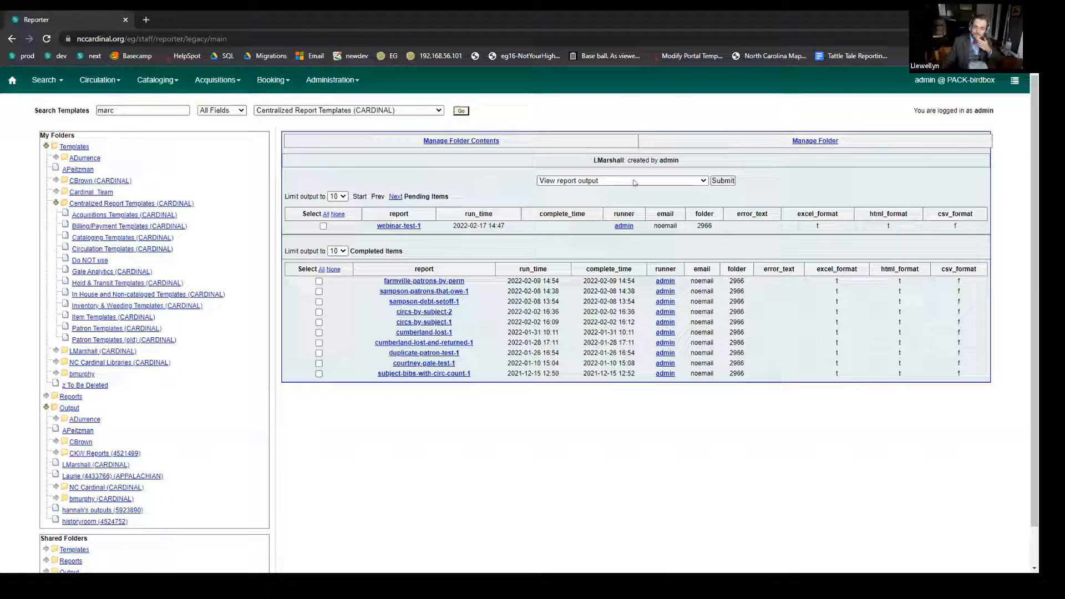
# Limit the pending items list to 25 entries and refresh the presenter's output folder to check on webinar-test-1.
pyautogui.click(339, 196)
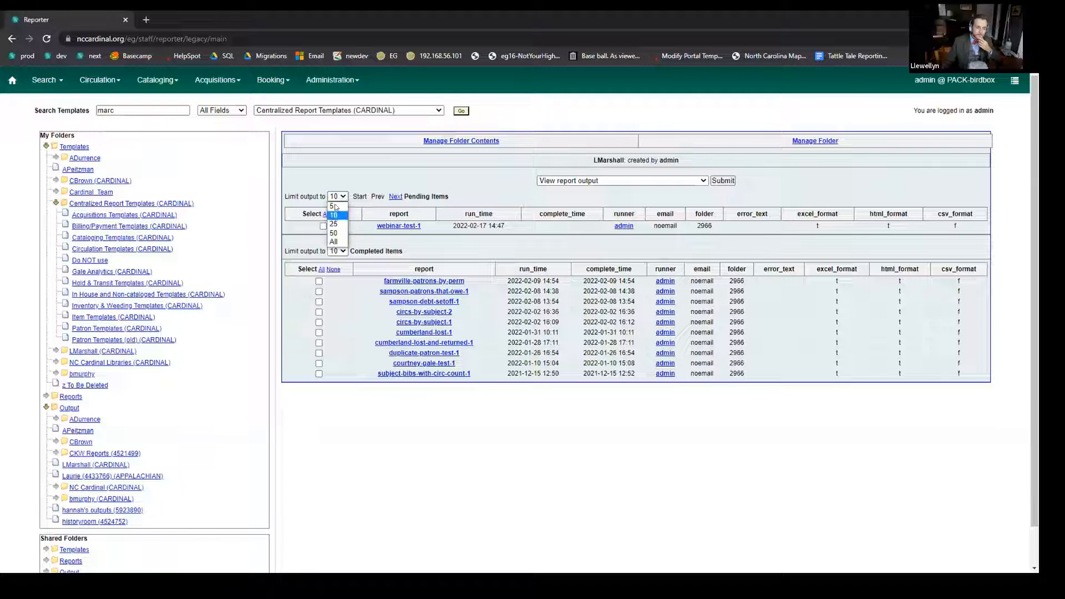
pyautogui.click(335, 214)
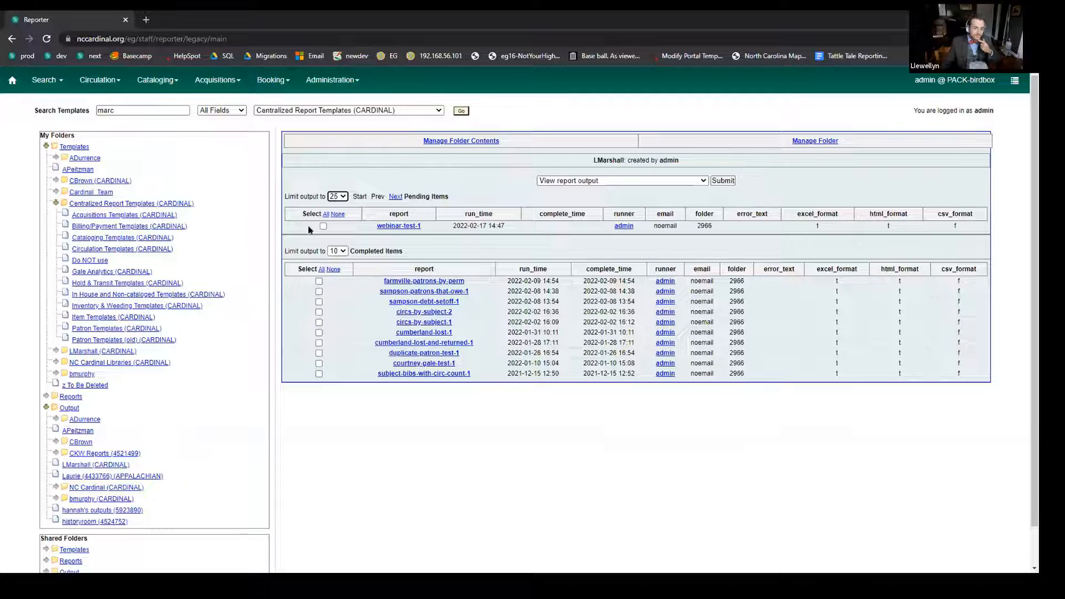
pyautogui.click(82, 465)
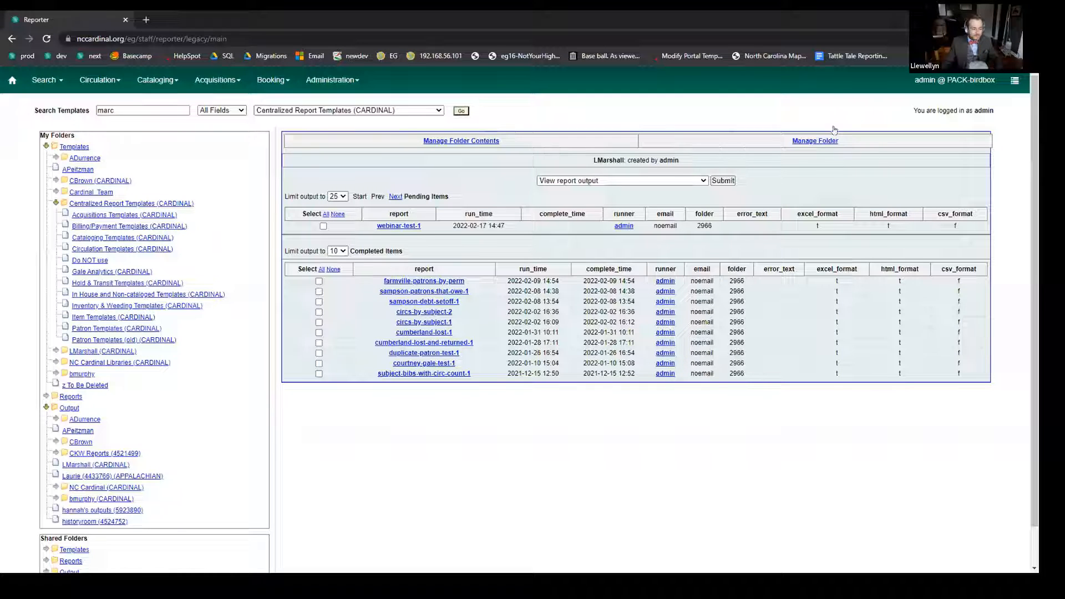
pyautogui.click(323, 227)
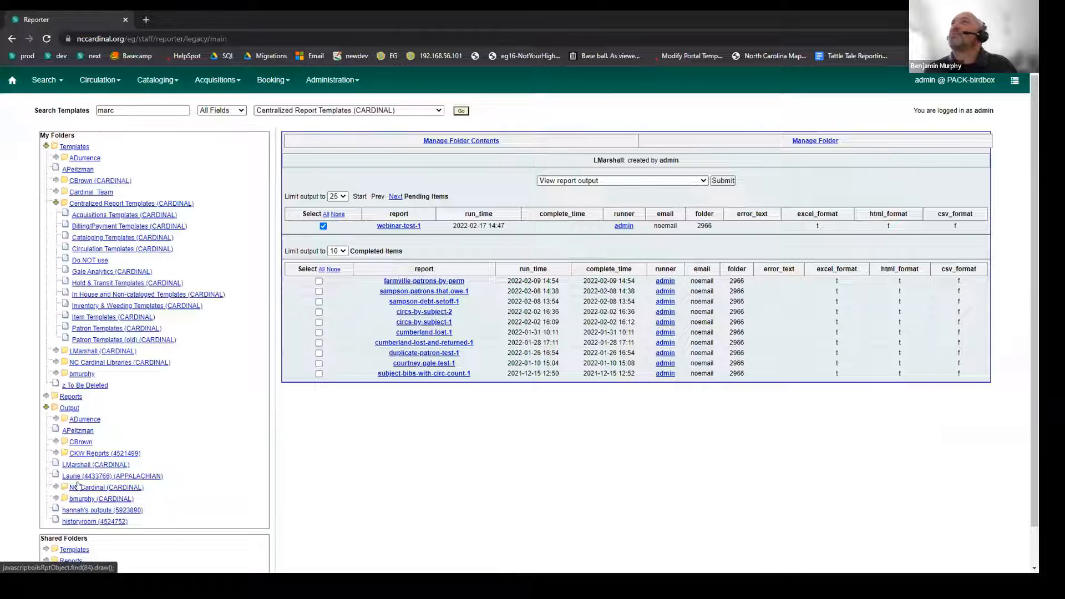
pyautogui.click(81, 465)
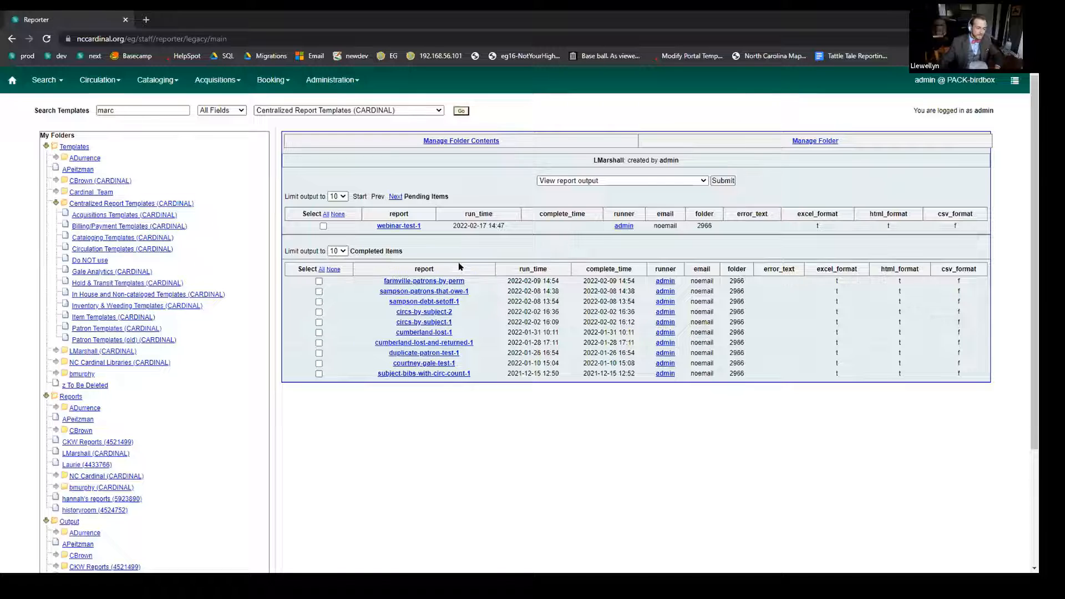
# Refresh the presenter's output folder and try to view the output of the pending webinar-test-1 report.
pyautogui.scroll(-3, 145, 379)
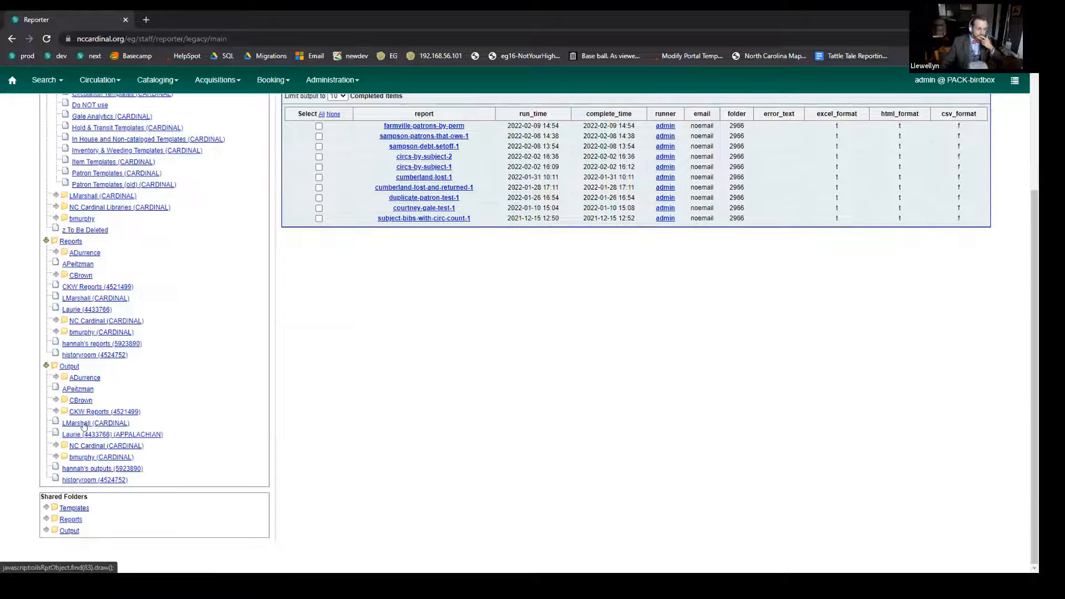
pyautogui.click(83, 425)
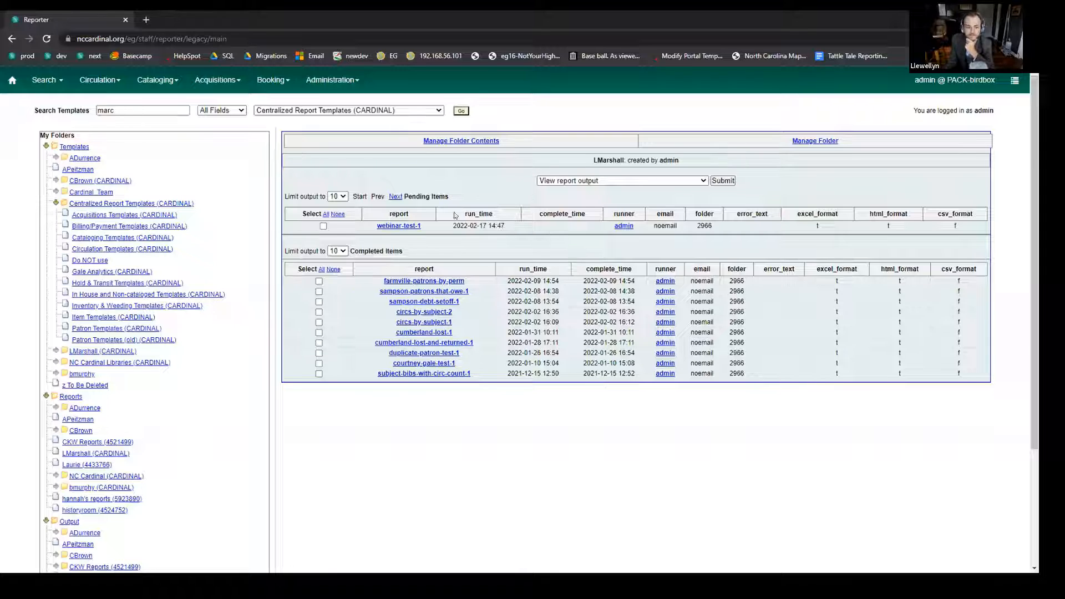
pyautogui.click(323, 225)
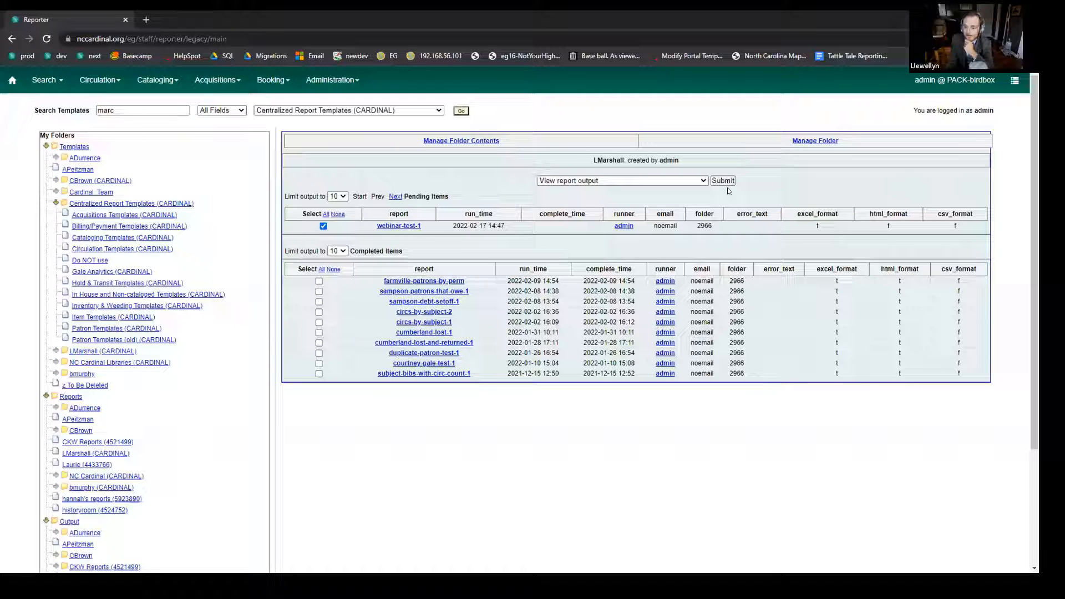
pyautogui.click(723, 182)
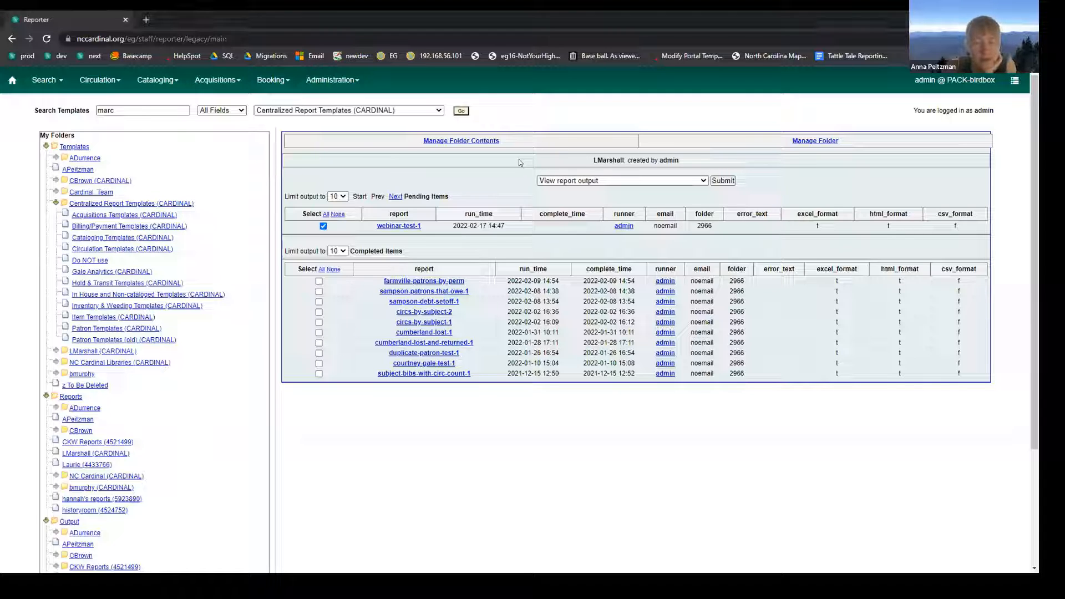
# Refresh the presenter's output folder and open the output of the completed webinar-test-1 report.
pyautogui.scroll(-3, 82, 441)
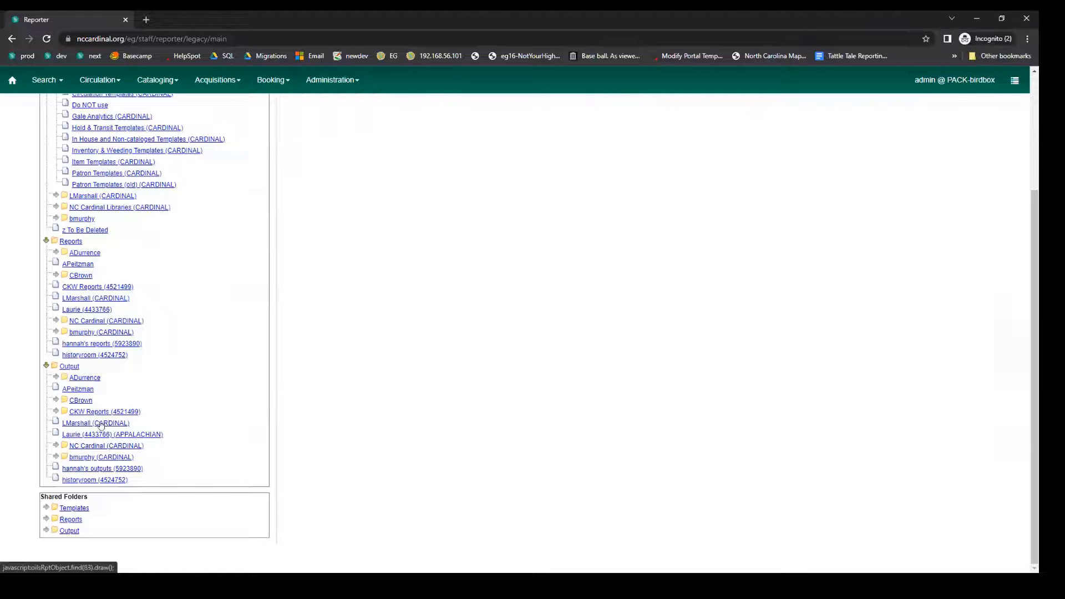
pyautogui.scroll(3, 331, 292)
pyautogui.click(319, 264)
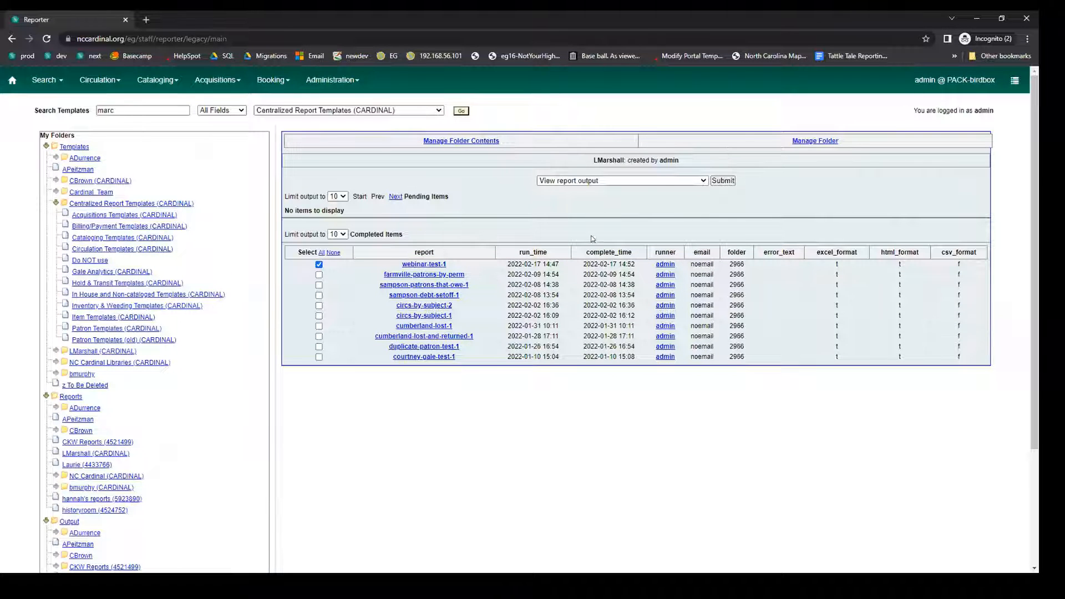
pyautogui.click(731, 181)
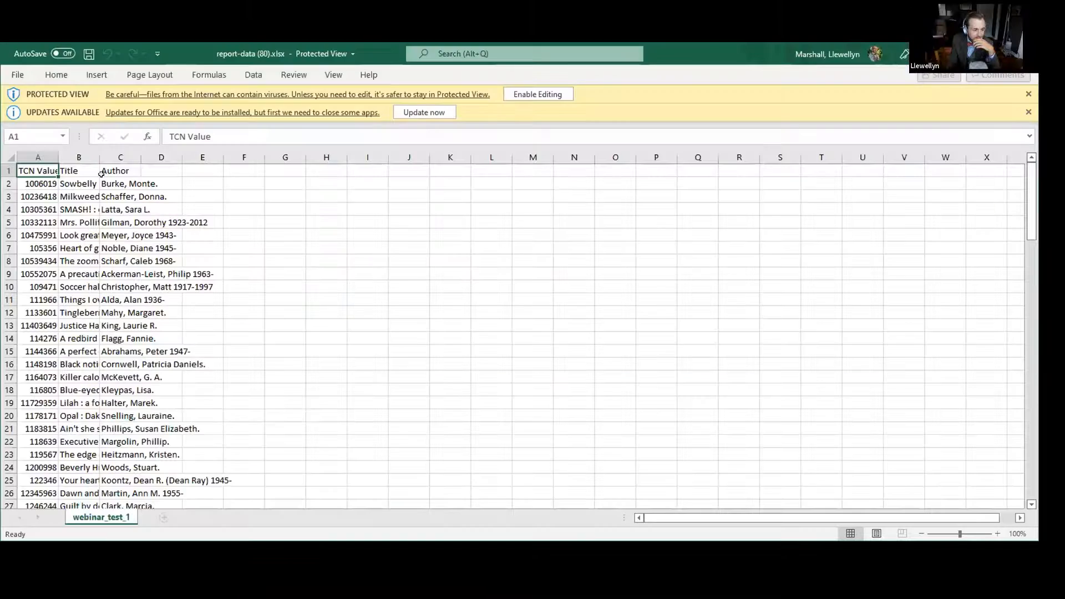
# Fit the widths of the TCN Value and Title columns to their contents in the Excel sheet webinar_test_1.
pyautogui.scroll(-5, 149, 225)
pyautogui.scroll(-7, 149, 225)
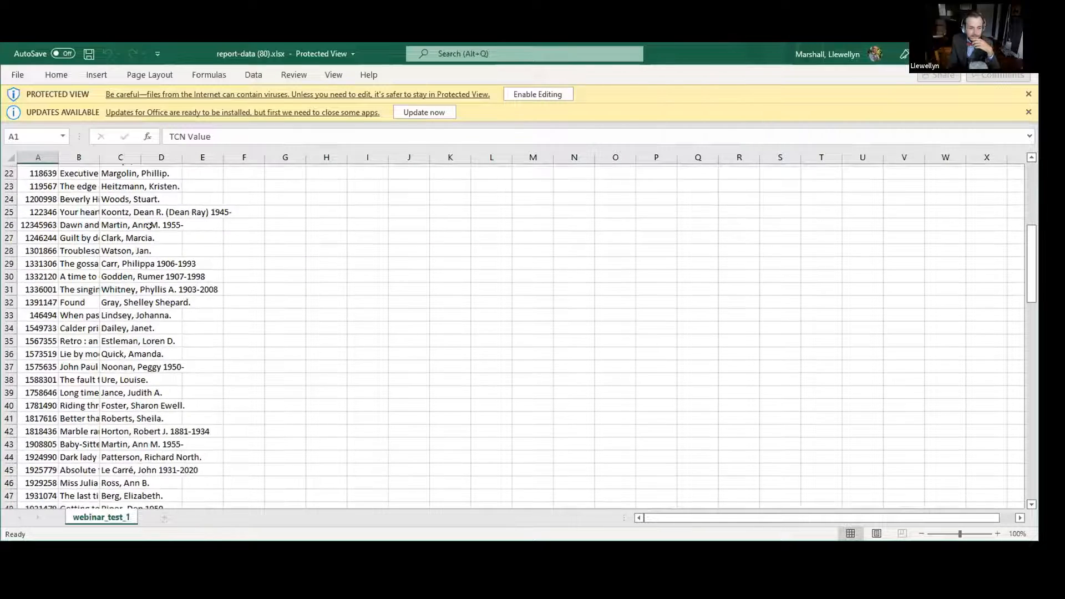
pyautogui.scroll(5, 114, 225)
pyautogui.scroll(7, 85, 172)
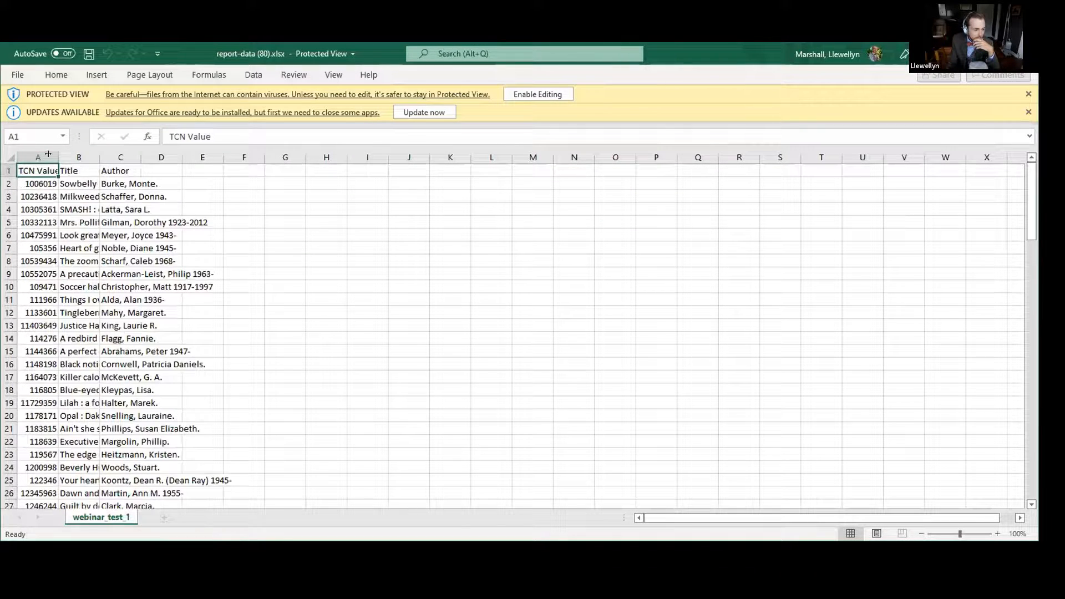
pyautogui.doubleClick(58, 157)
pyautogui.doubleClick(103, 156)
pyautogui.click(531, 276)
# Examine the TCNs, titles and authors down to the last row of the webinar_test_1 sheet and return to its start.
pyautogui.scroll(-1, 532, 277)
pyautogui.scroll(-19, 532, 276)
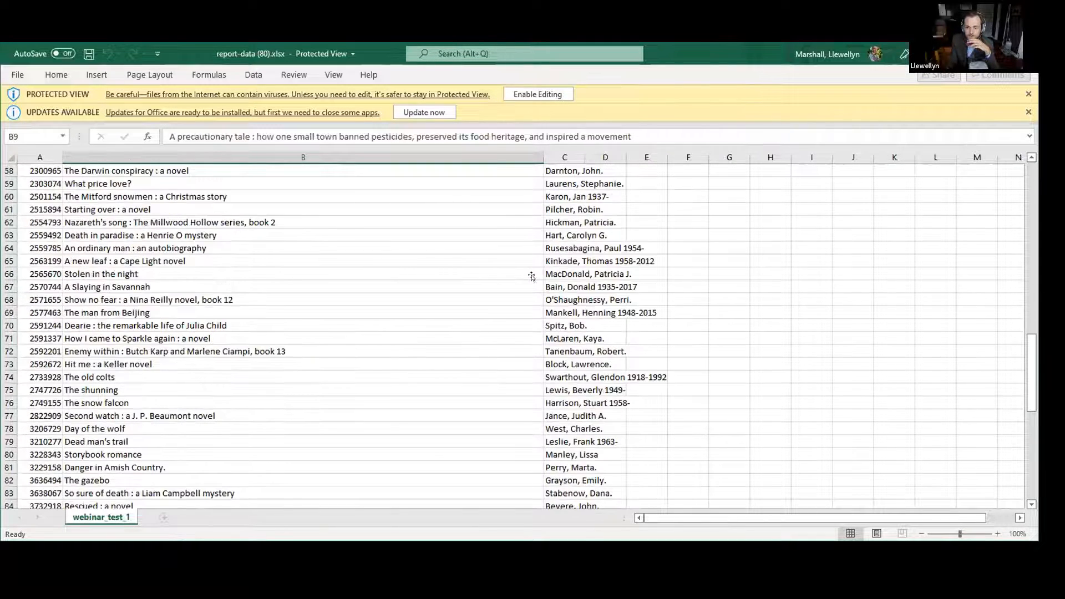
pyautogui.scroll(-5, 531, 277)
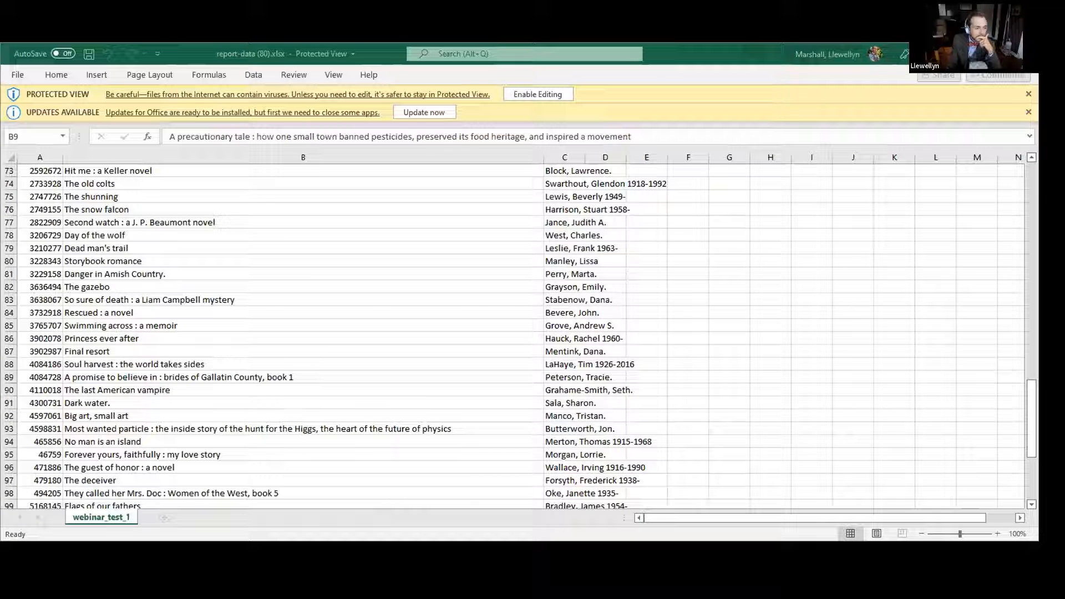
pyautogui.scroll(-9, 521, 366)
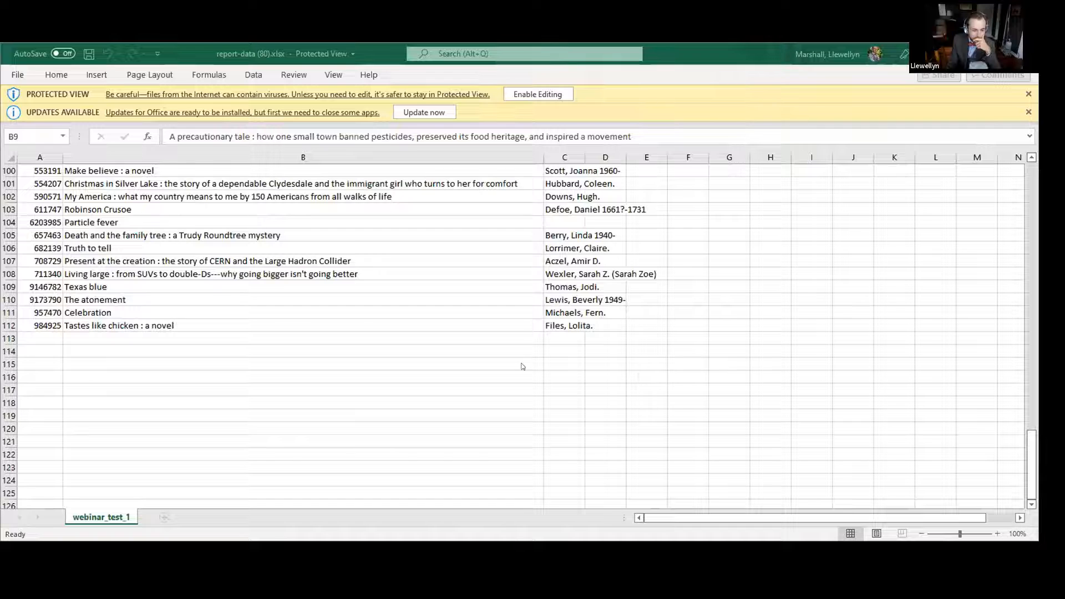
pyautogui.scroll(2, 221, 335)
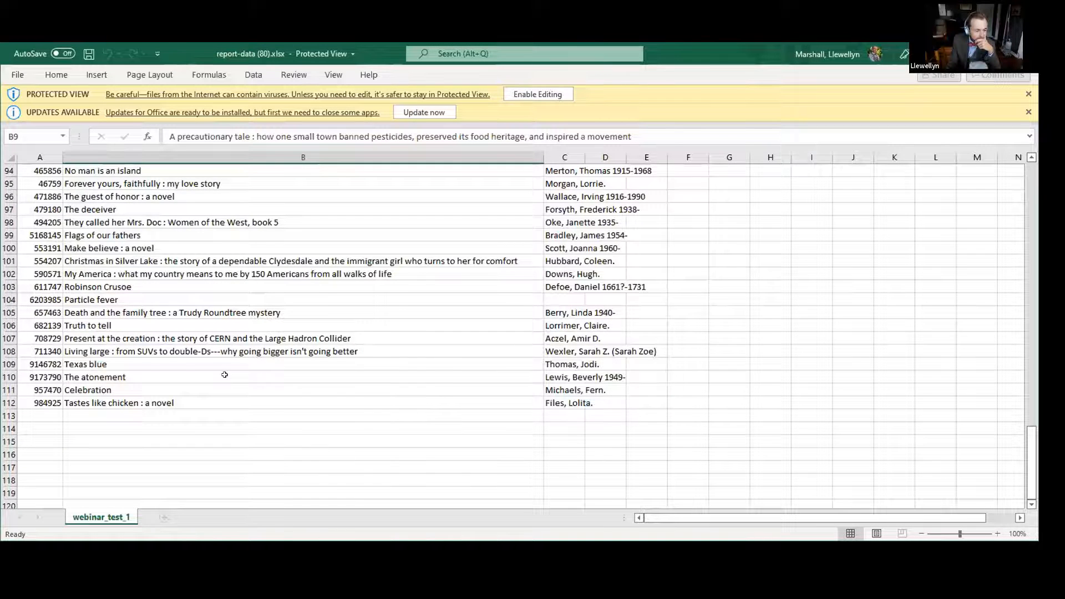
pyautogui.scroll(2, 225, 375)
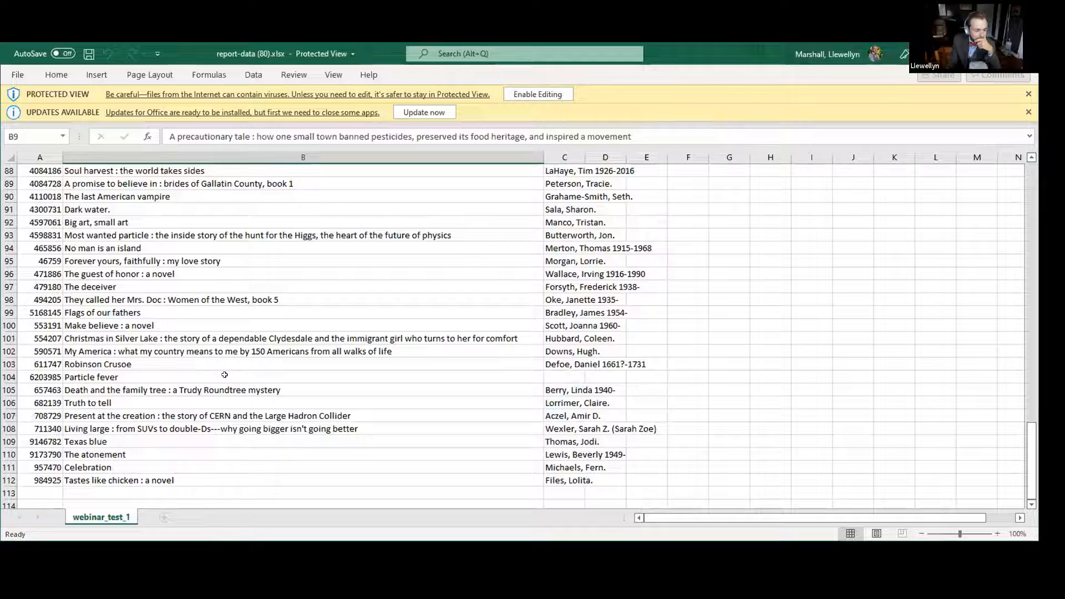
pyautogui.scroll(5, 225, 375)
pyautogui.scroll(12, 225, 375)
pyautogui.scroll(12, 225, 375)
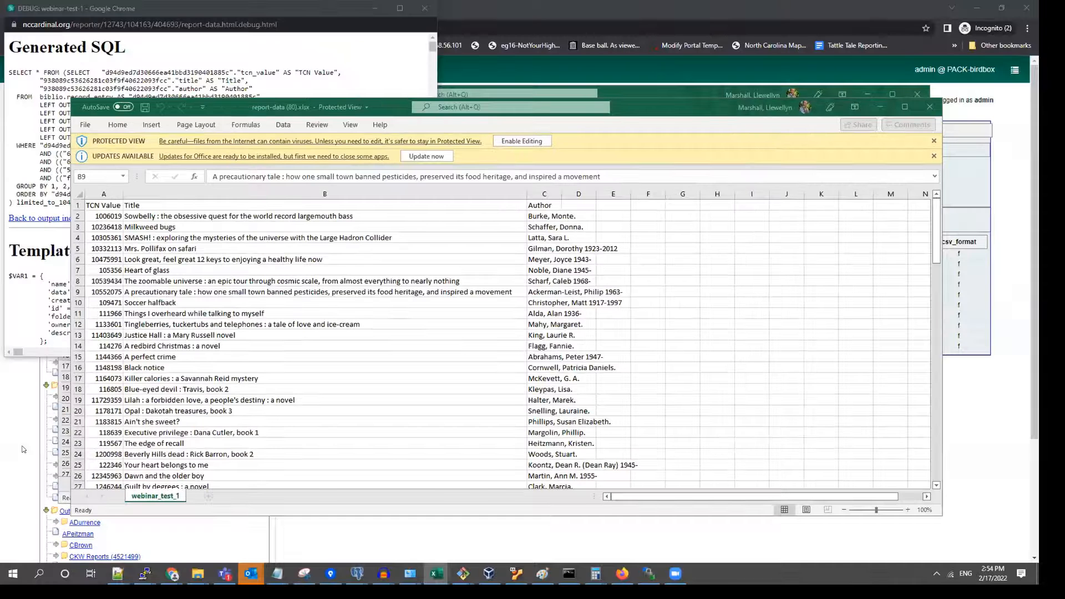
# Switch back to the Evergreen Reporter and look over the completed reports in the presenter's output folder.
pyautogui.click(23, 446)
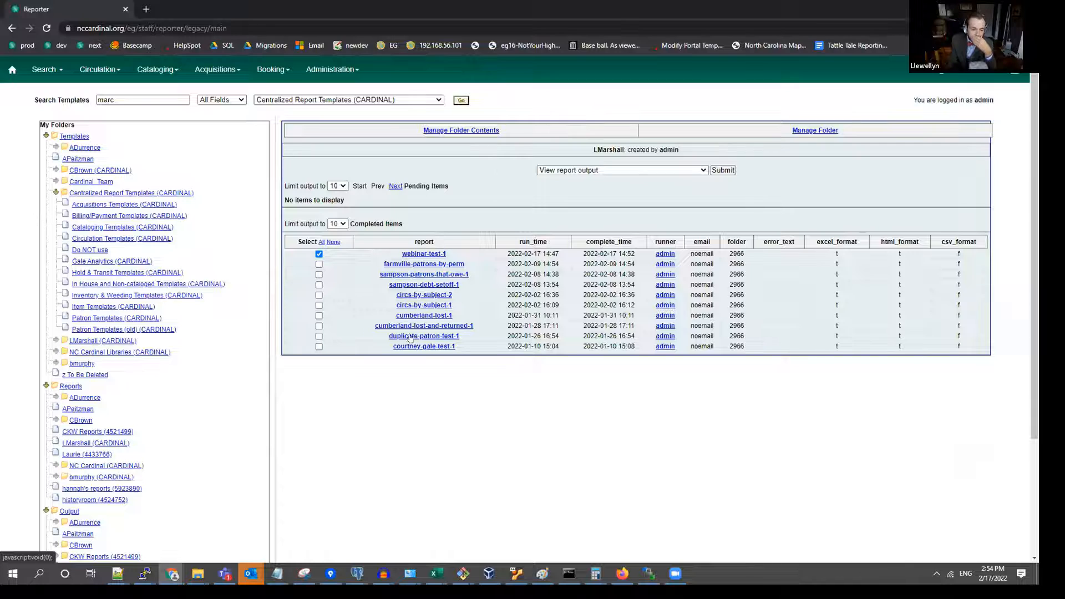
pyautogui.scroll(-1, 531, 362)
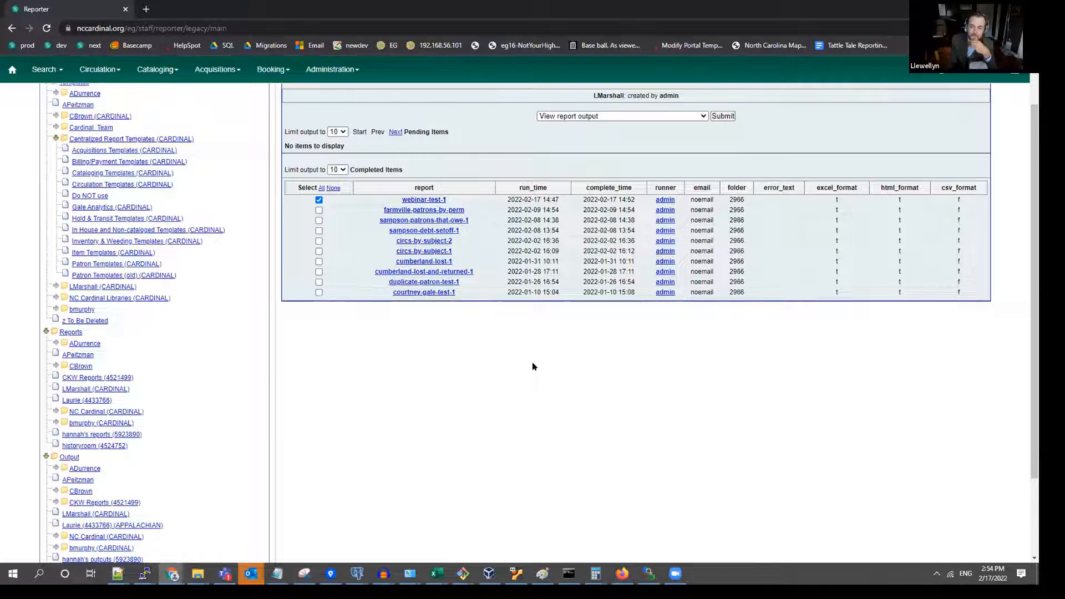
pyautogui.scroll(1, 532, 363)
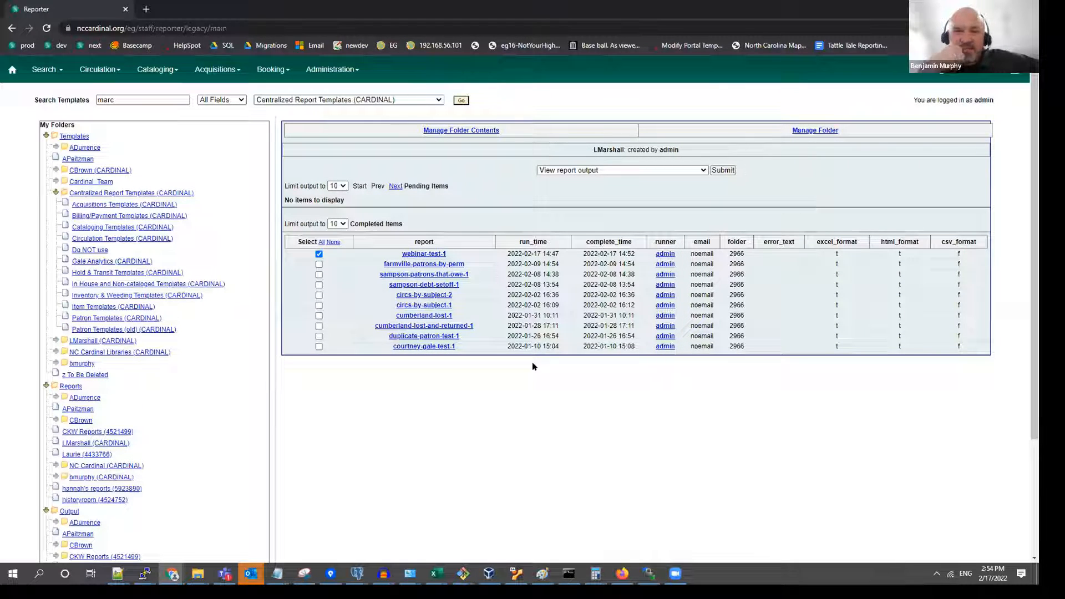
pyautogui.rightClick(825, 317)
pyautogui.click(825, 317)
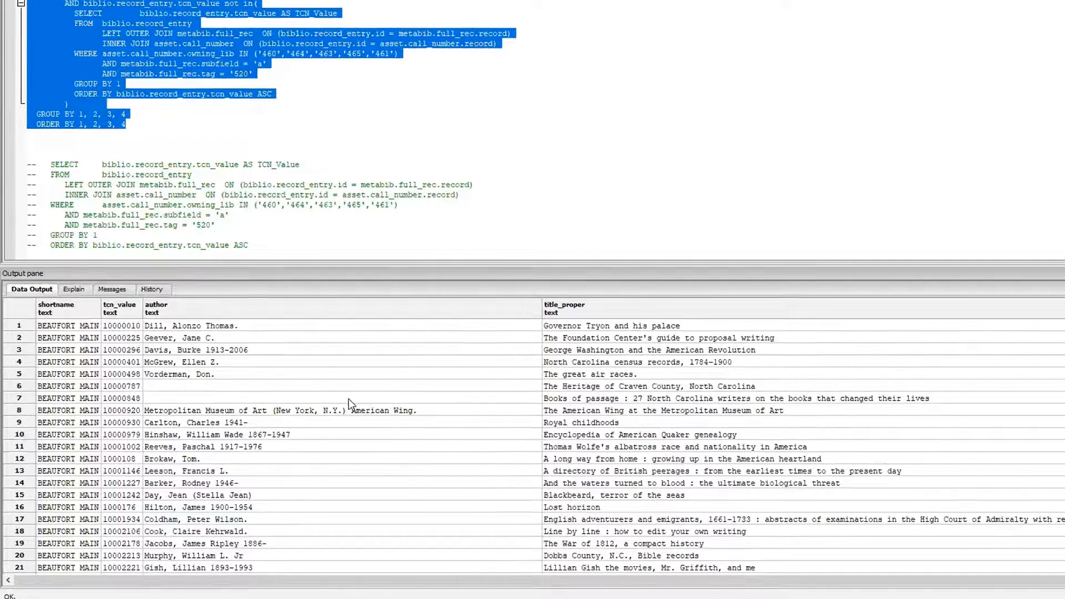
# Examine the library shortname, TCN, author and title of the first row in the SQL query's data output.
pyautogui.click(475, 374)
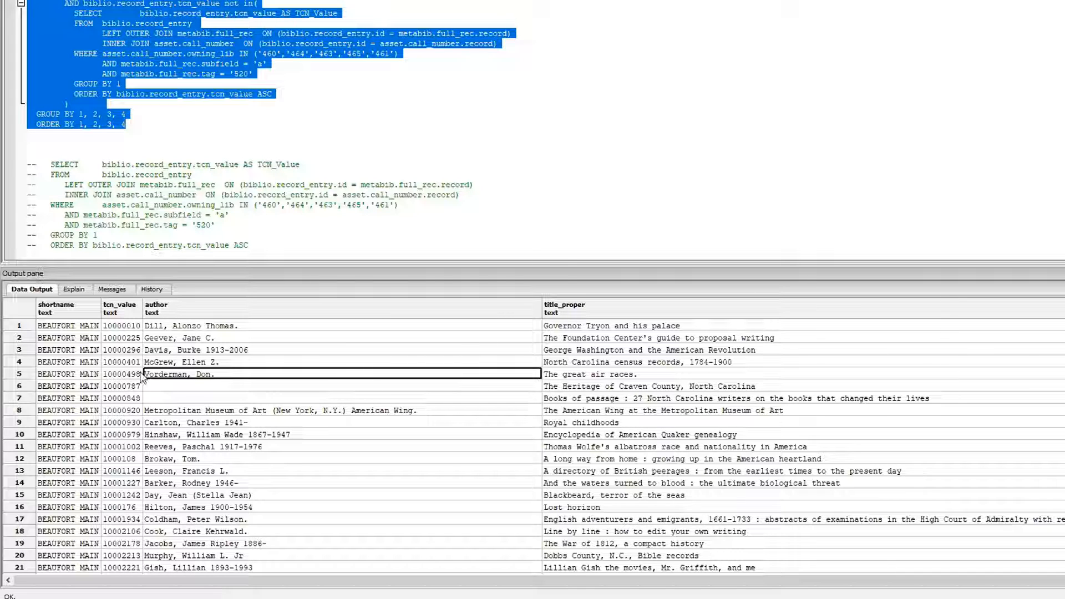
pyautogui.click(57, 327)
pyautogui.click(123, 331)
pyautogui.click(209, 327)
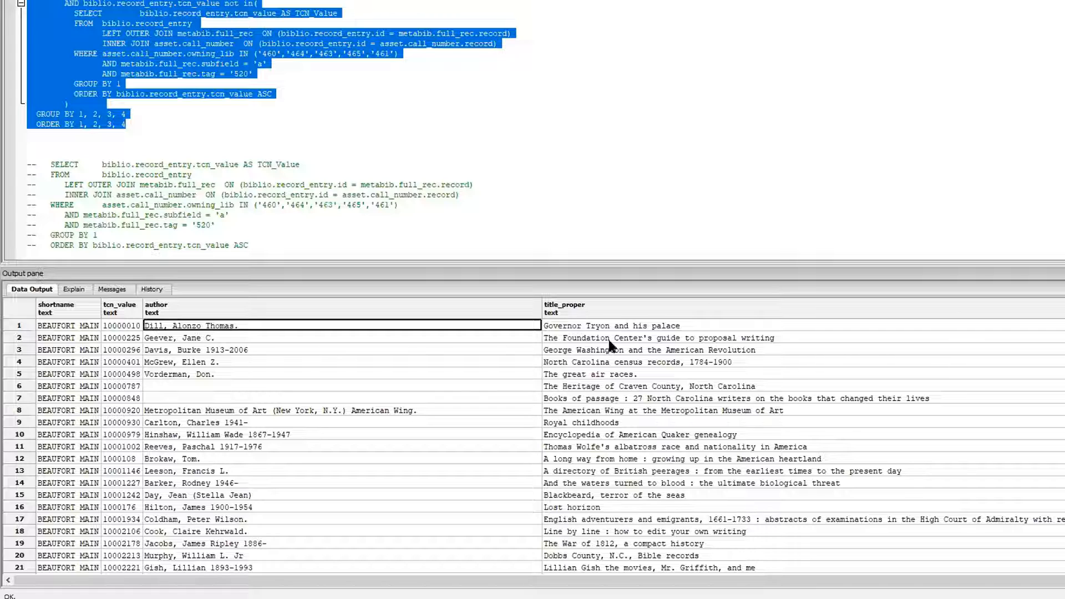
pyautogui.click(611, 325)
pyautogui.click(115, 328)
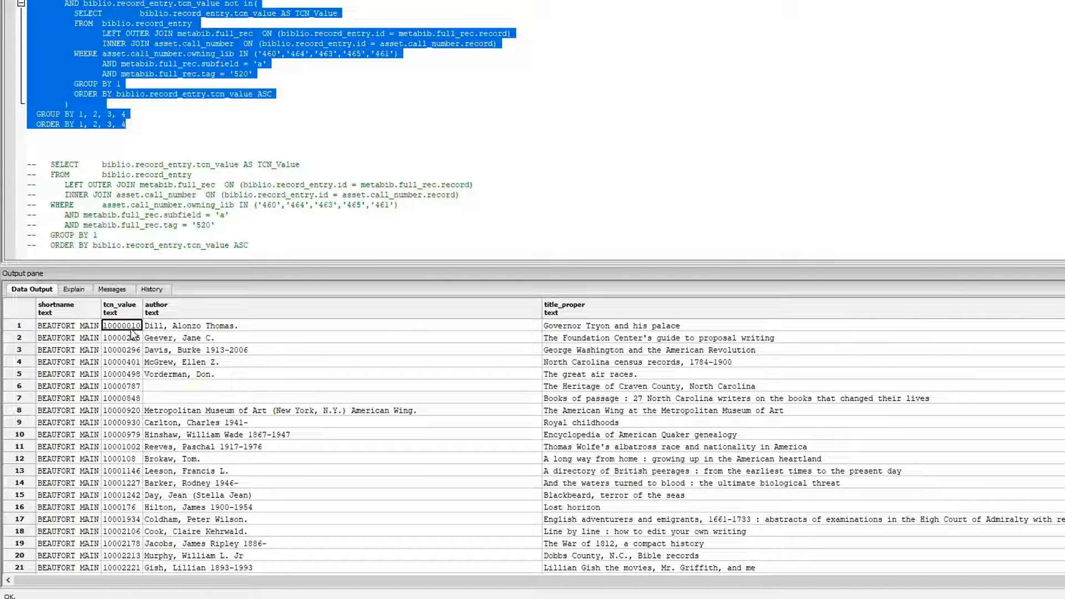
# Copy the TCN from the second row of the query results and open Retrieve Bib Record by TCN in a new Evergreen tab.
pyautogui.click(133, 335)
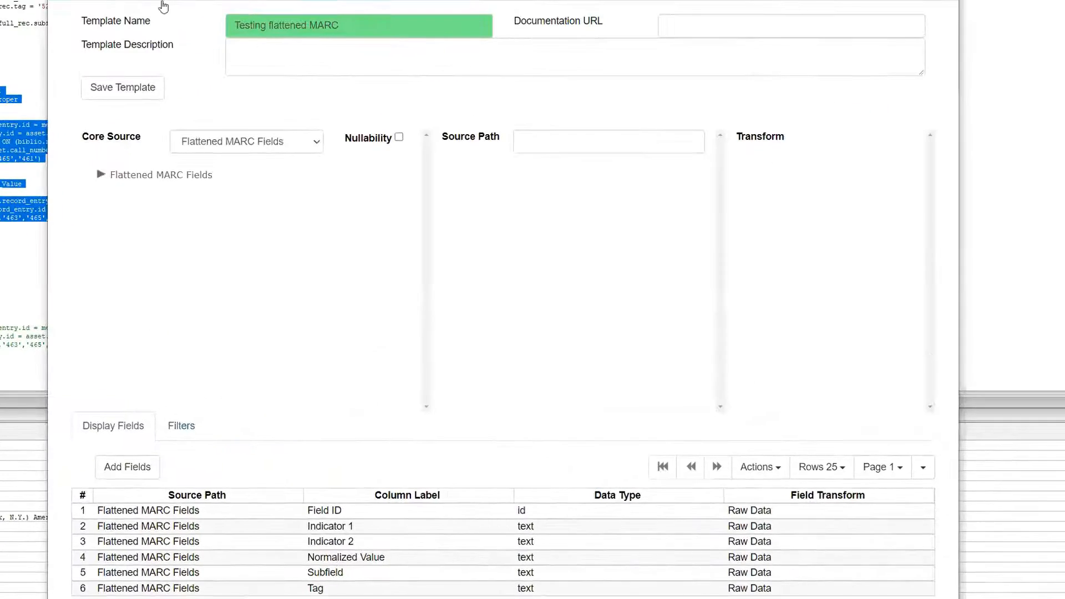
pyautogui.rightClick(64, 1)
pyautogui.click(86, 1)
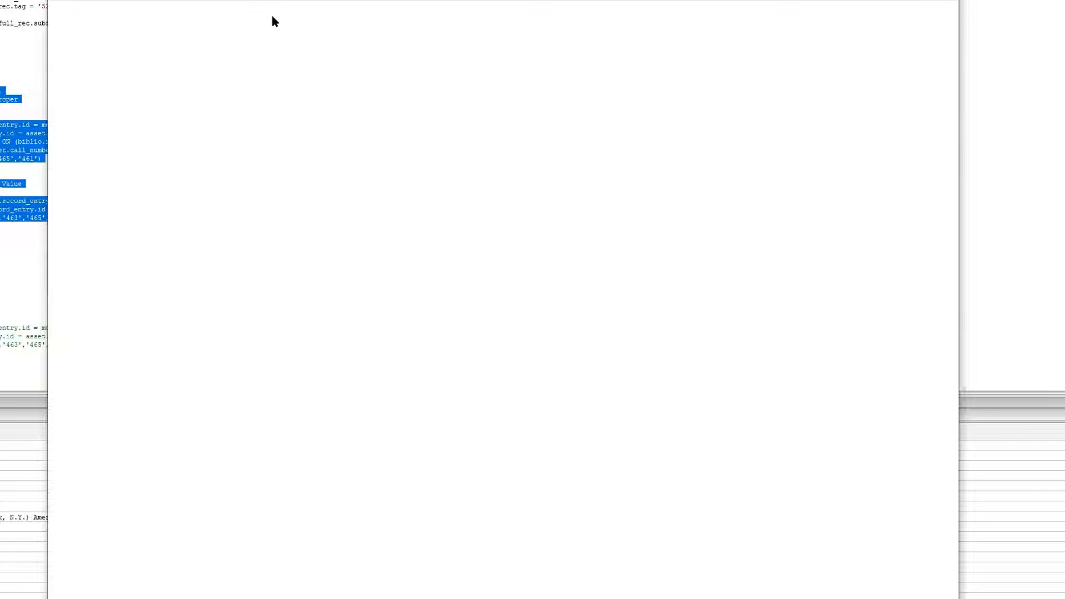
pyautogui.click(272, 1)
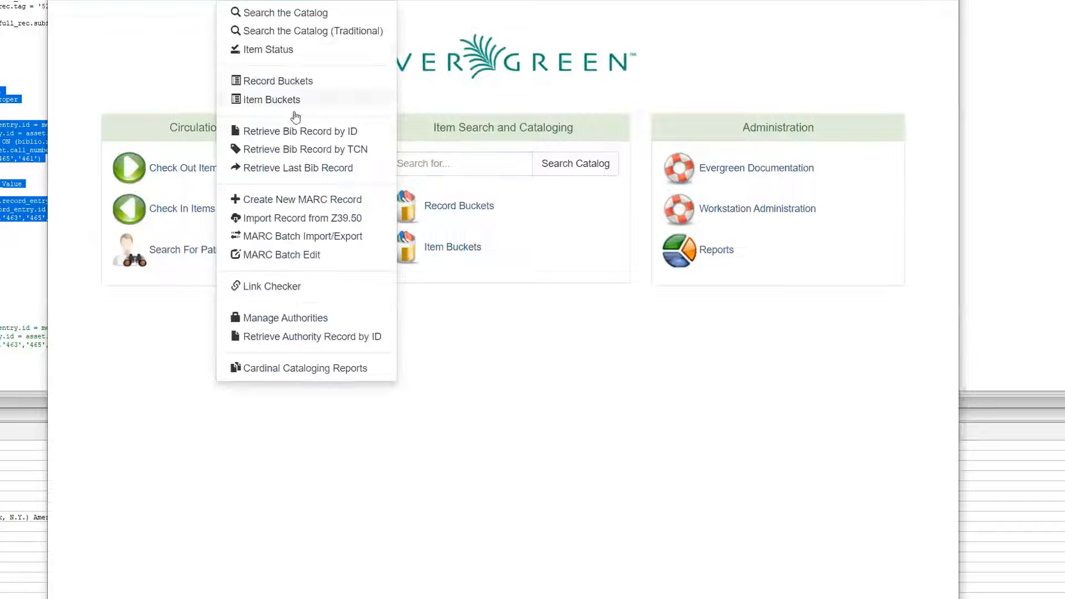
pyautogui.click(302, 148)
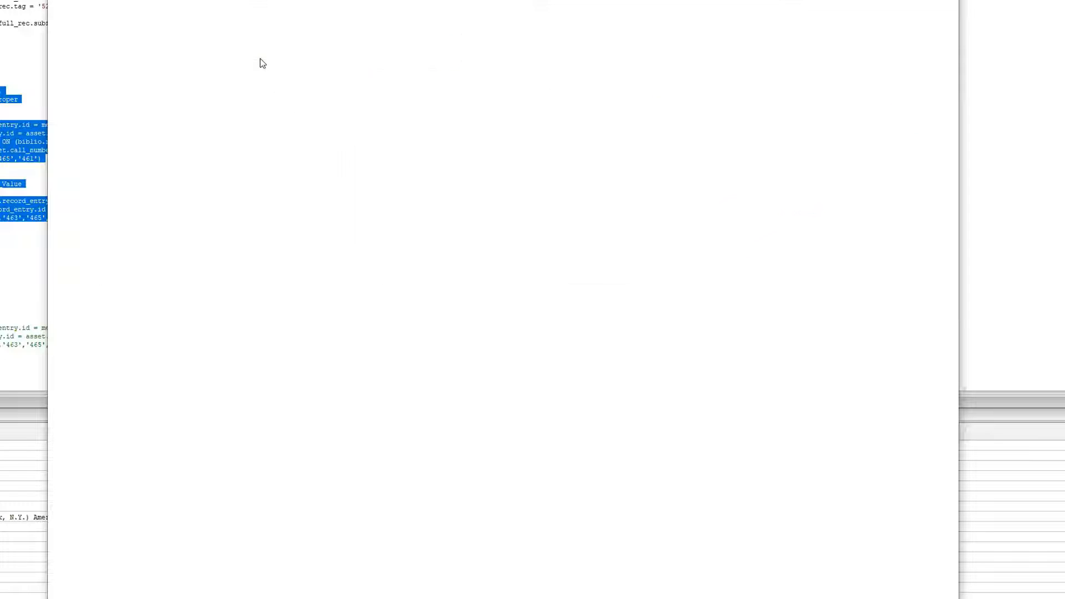
# Retrieve the bib record with TCN 10000225, entered without quotation marks, and open its MARC view.
pyautogui.write('"10000225"')
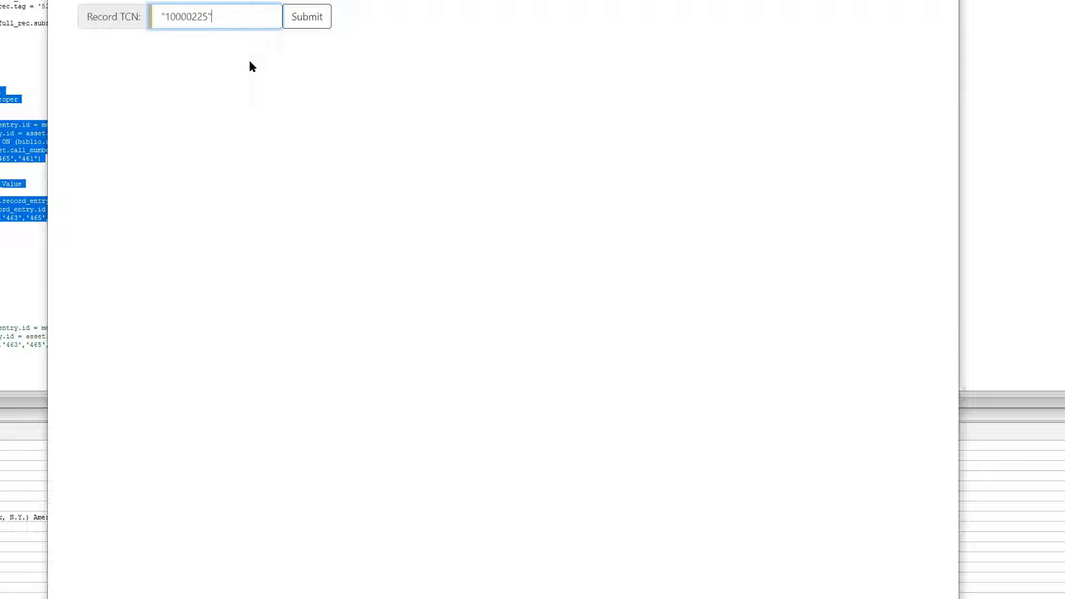
pyautogui.press('BackSpace')
pyautogui.press('Home')
pyautogui.press('Delete')
pyautogui.click(322, 24)
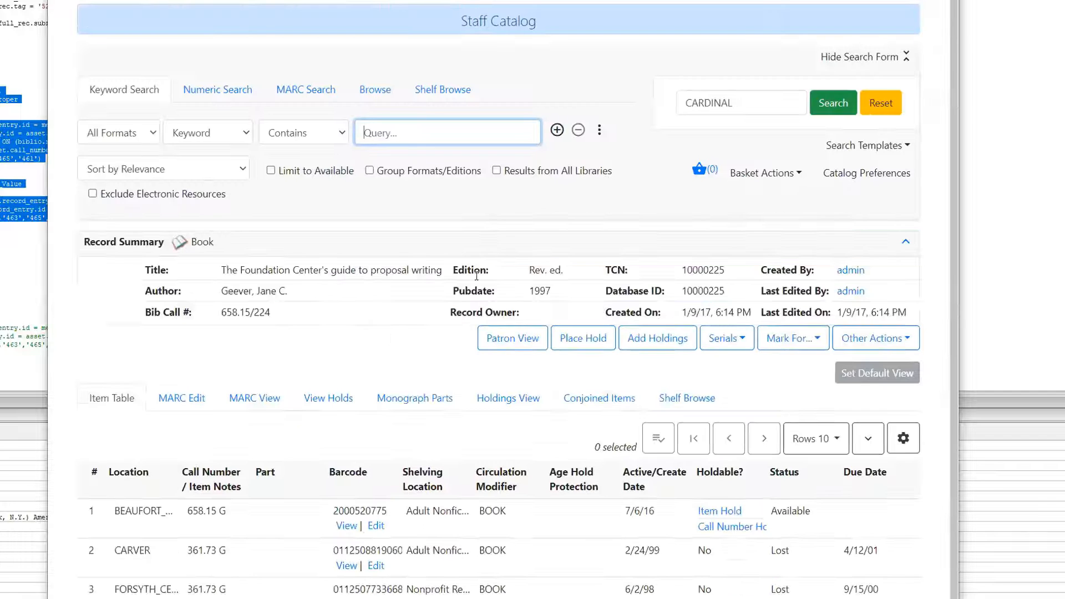
pyautogui.scroll(-1, 396, 324)
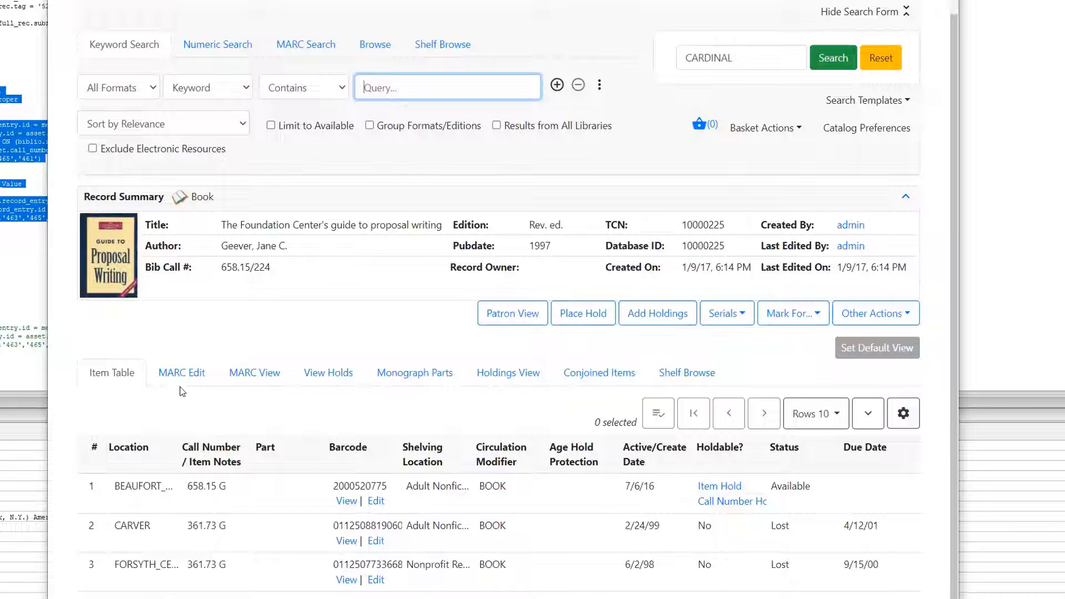
pyautogui.click(252, 373)
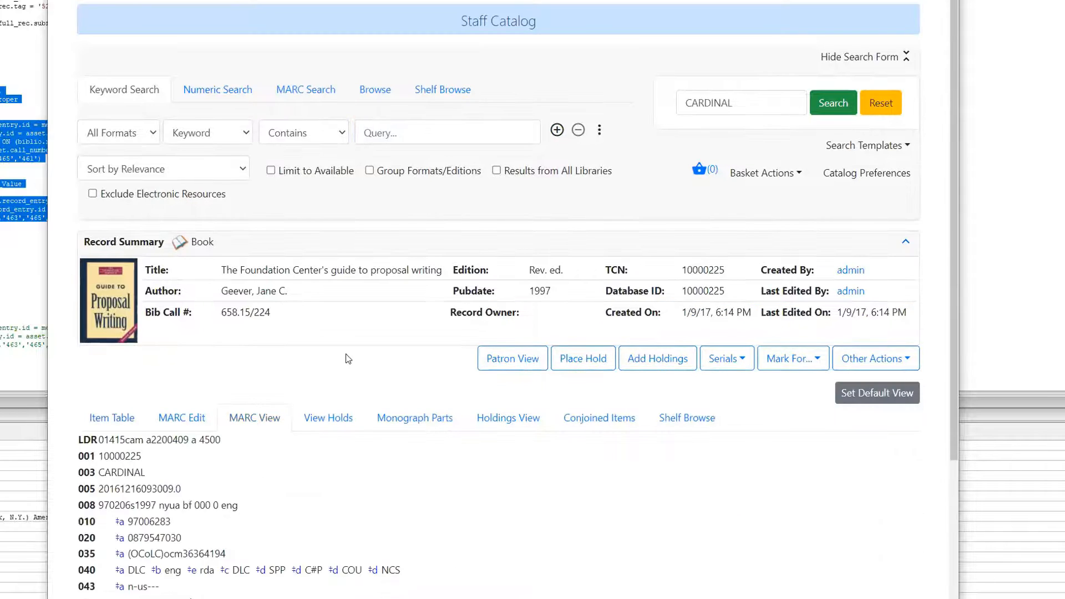
# Examine the record's MARC fields around tag 504 for a 520 summary field, glancing at the SQL query results for comparison.
pyautogui.scroll(-5, 347, 363)
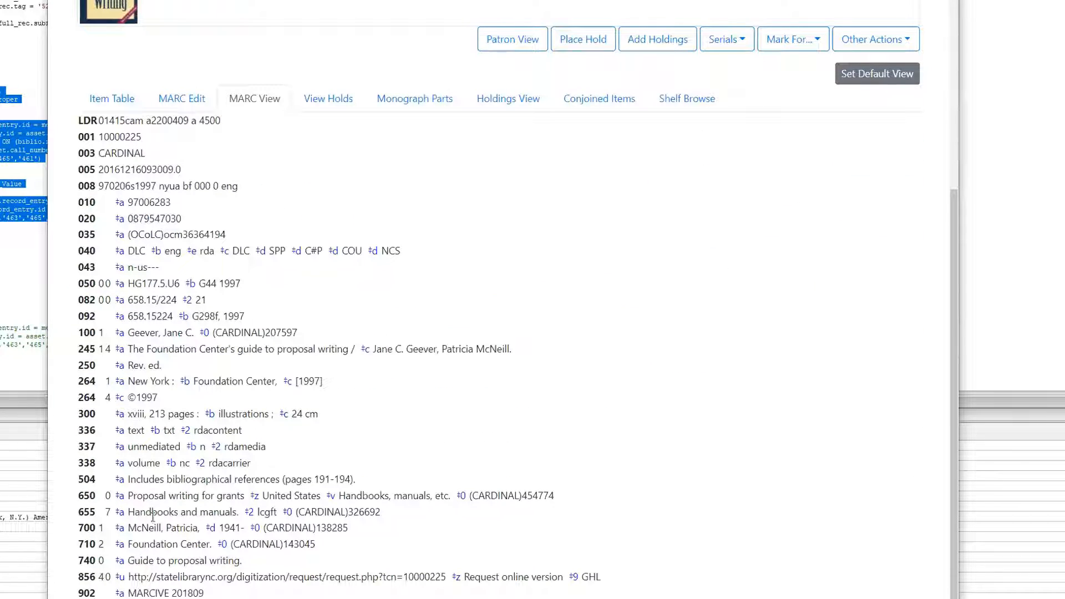
pyautogui.doubleClick(84, 479)
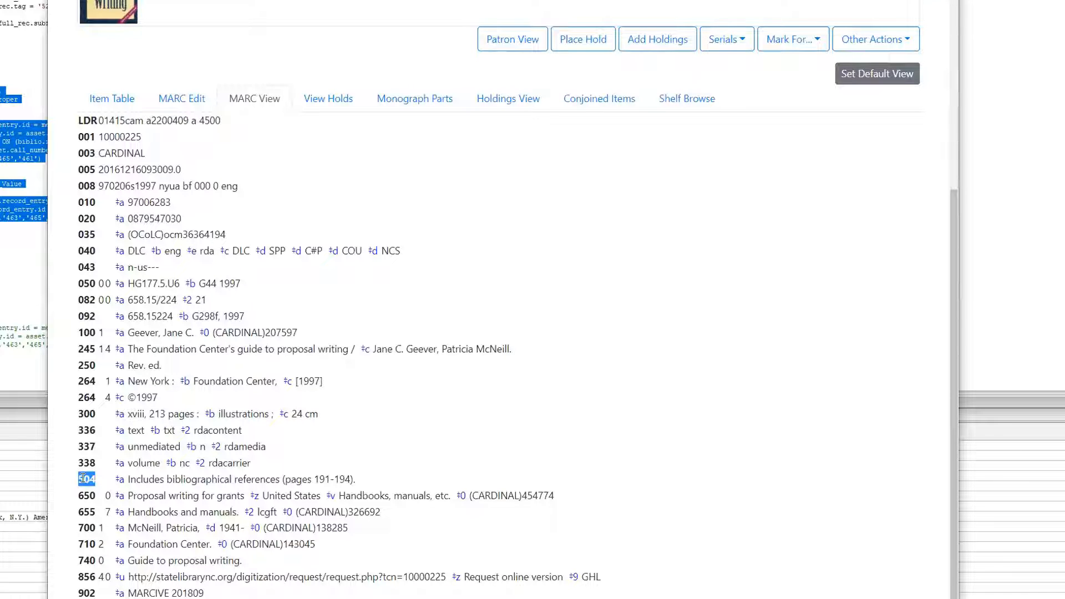
pyautogui.click(114, 505)
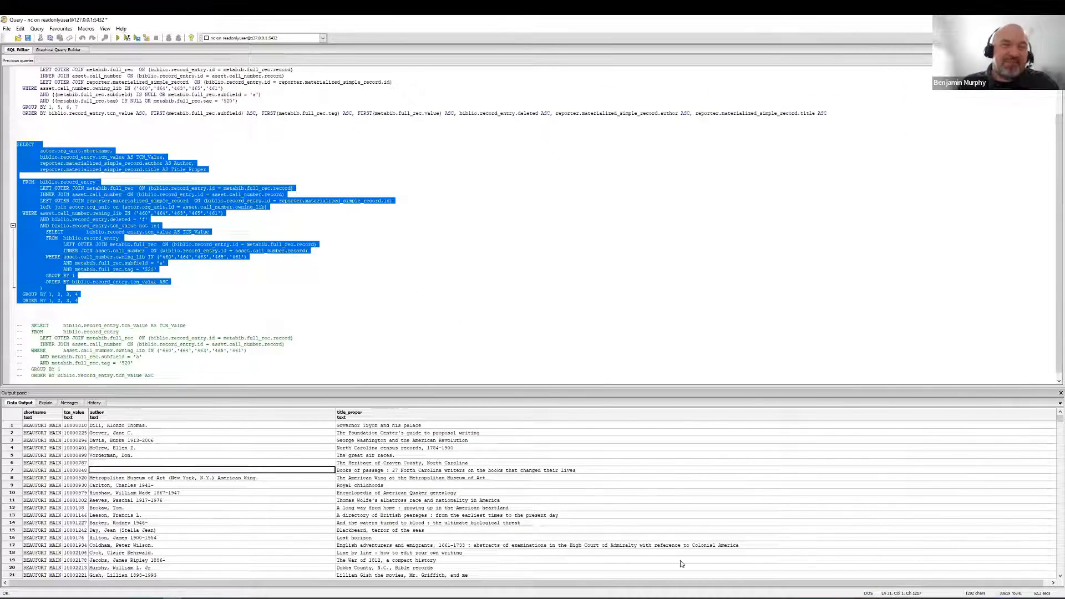
pyautogui.hotkey('alt', 'Tab')
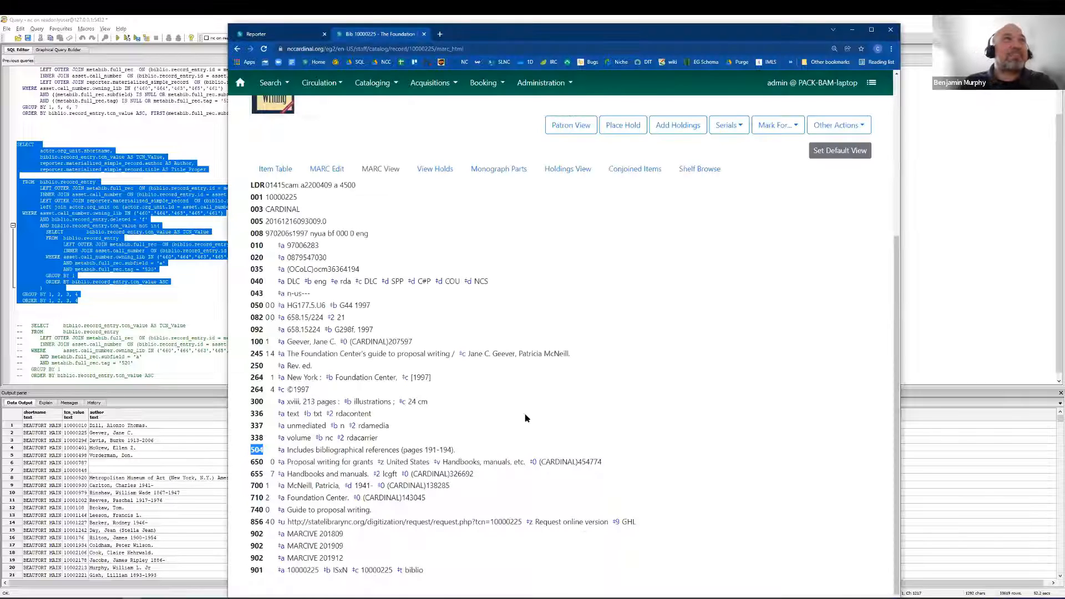
pyautogui.click(329, 141)
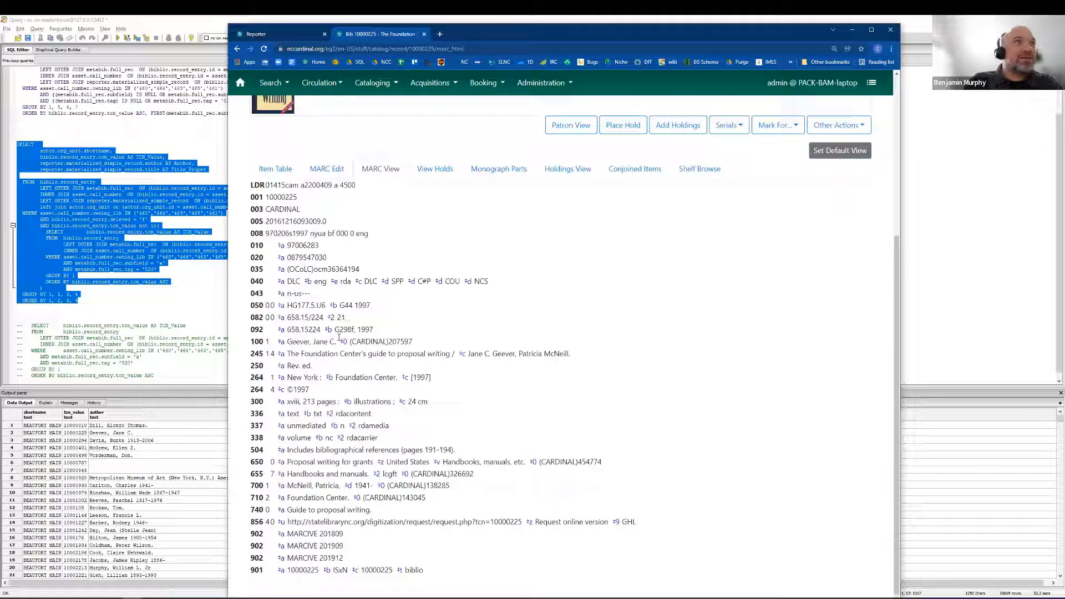
# Switch to the SQL query window, look through the rows of its data output, and return to the MARC record in Evergreen.
pyautogui.click(139, 465)
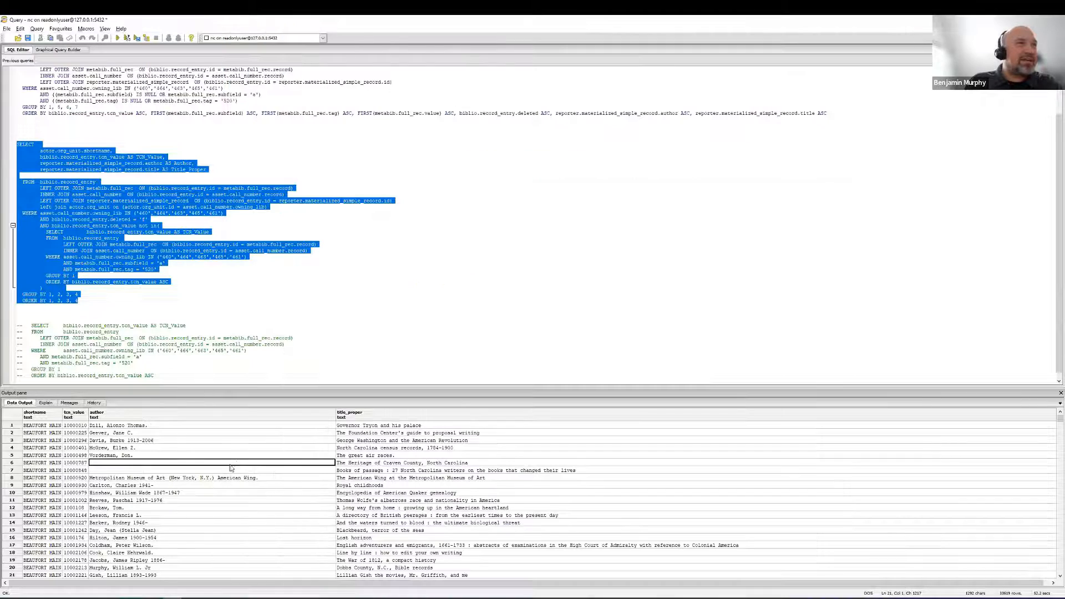
pyautogui.scroll(-20, 257, 480)
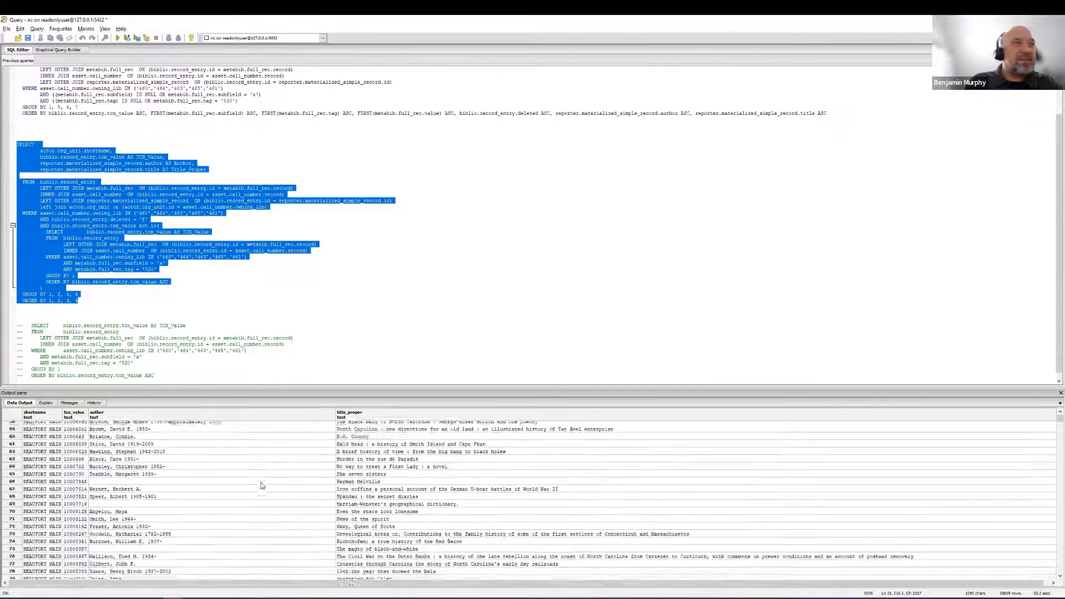
pyautogui.scroll(-20, 262, 485)
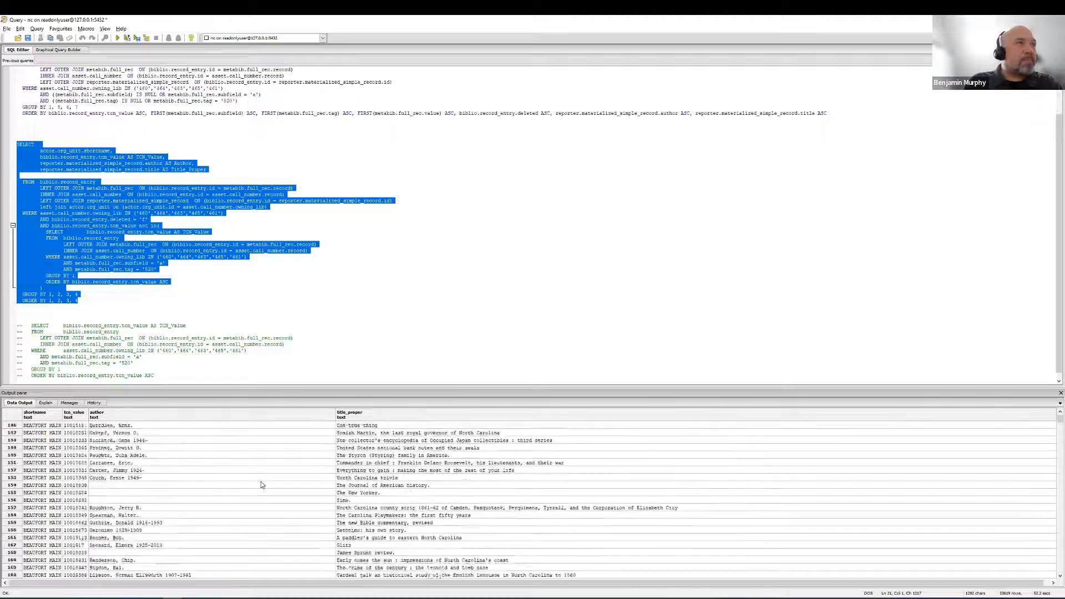
pyautogui.scroll(-20, 262, 484)
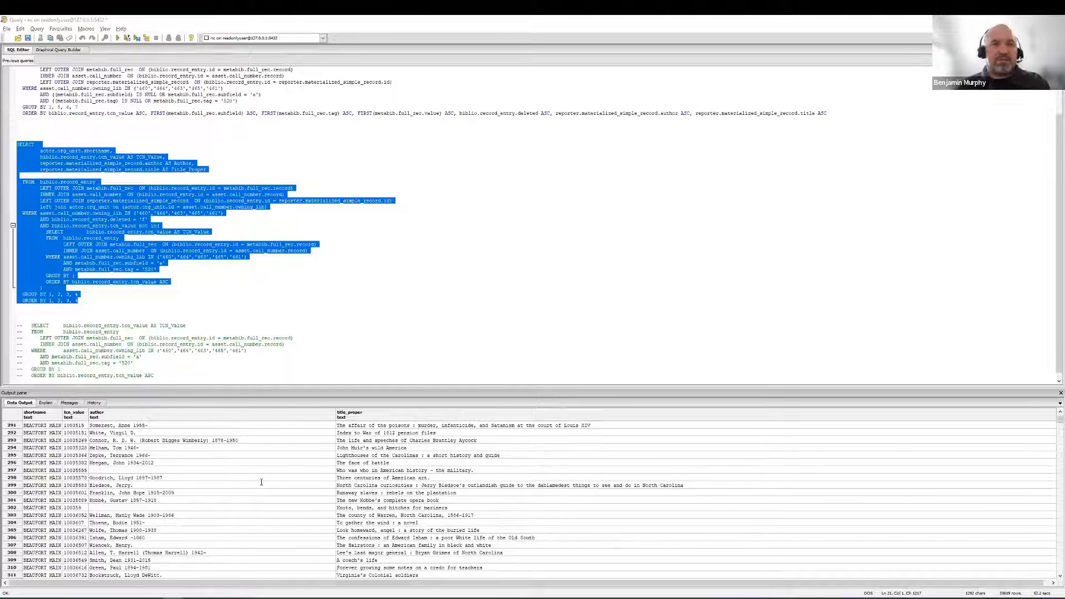
pyautogui.hotkey('alt', 'Tab')
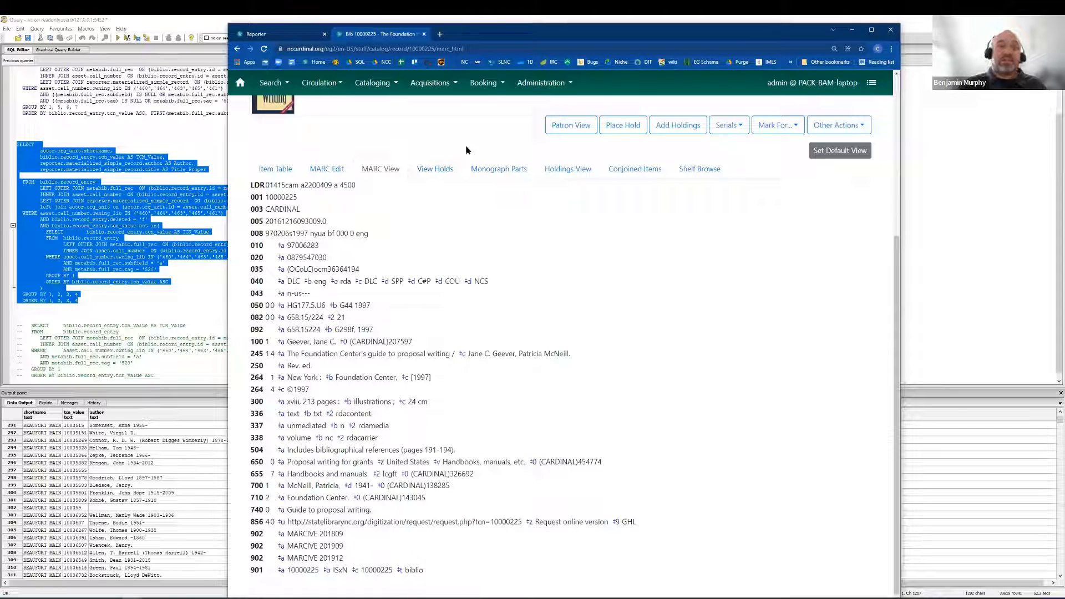